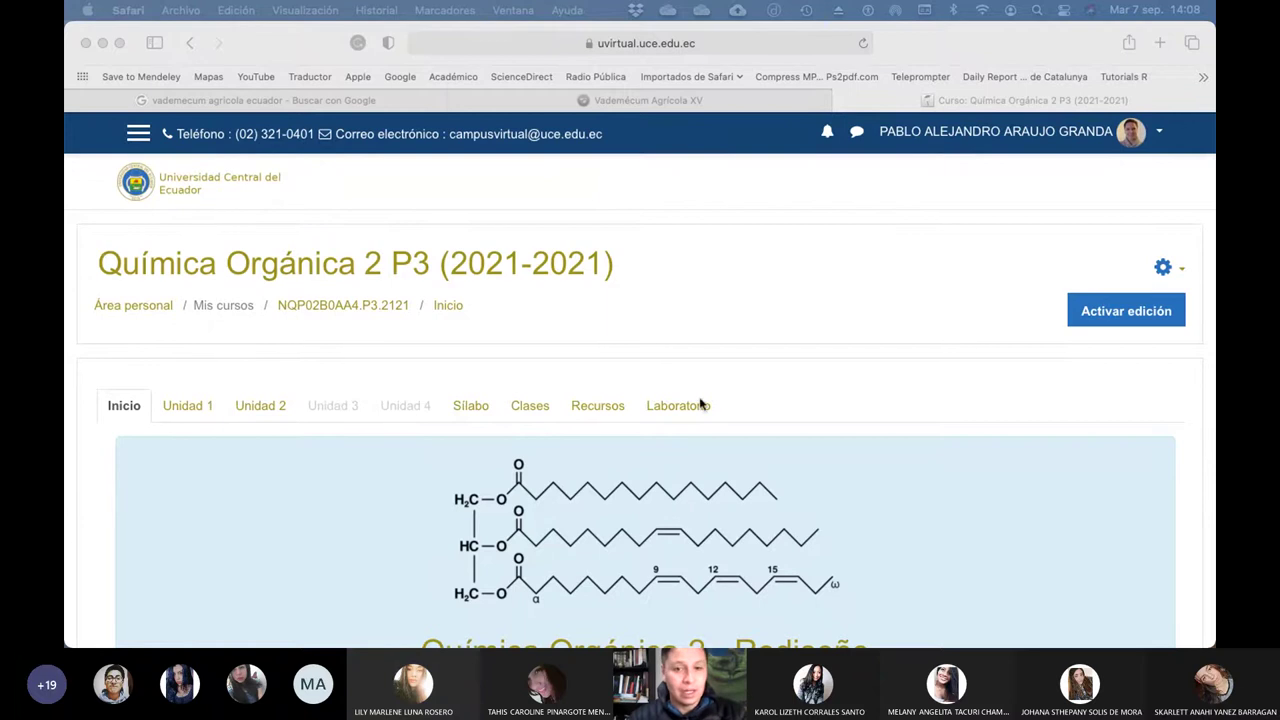
- Scroll the course page and open one of the course's attendance activities
scroll(747, 372, down, 5)
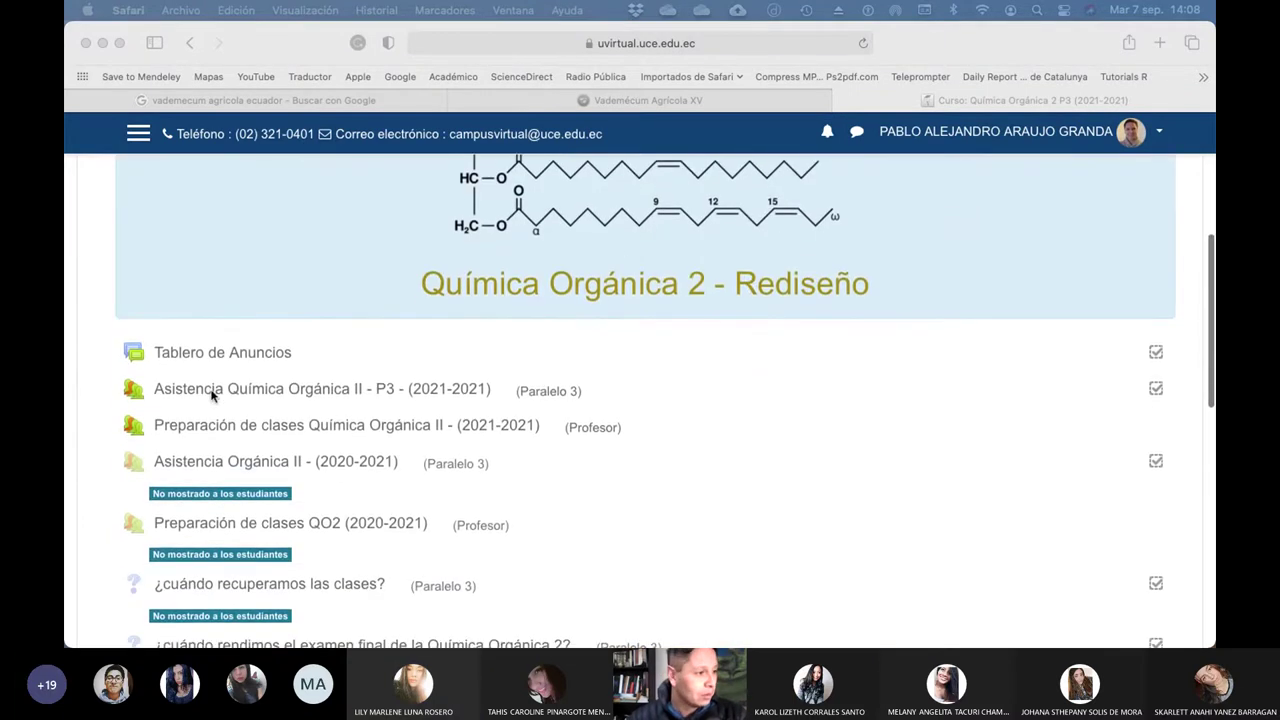
click(212, 395)
click(380, 390)
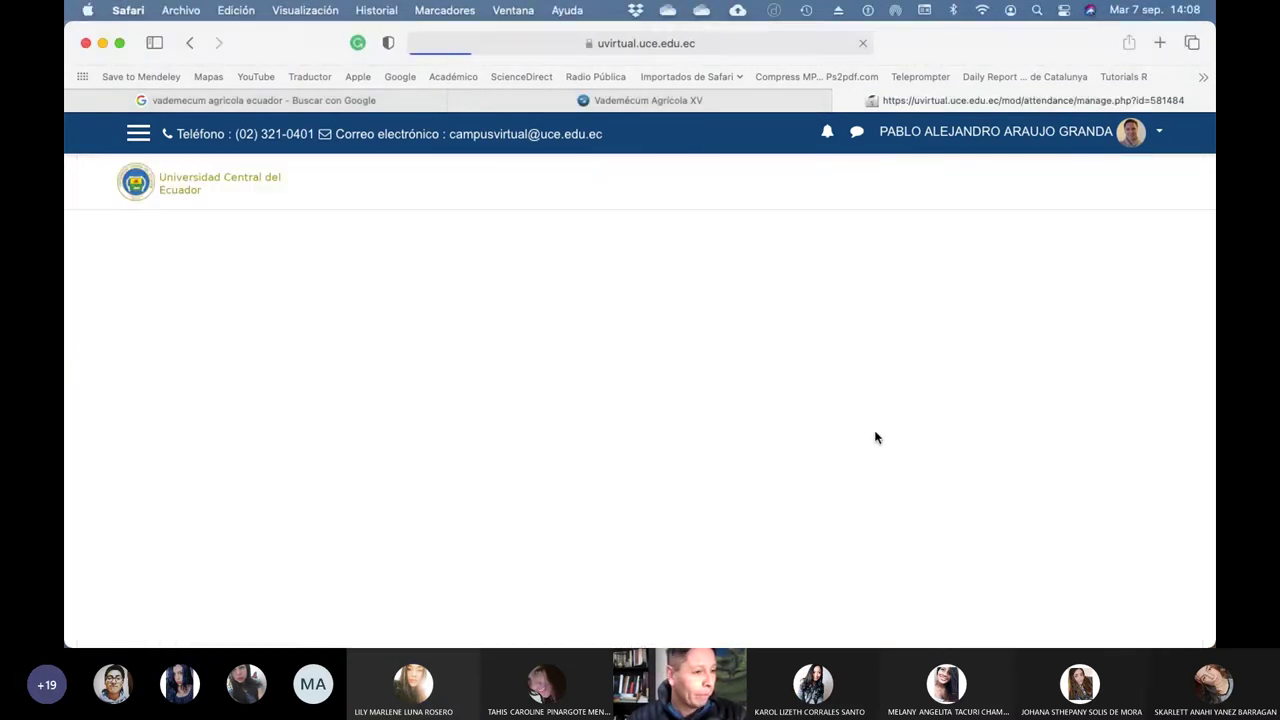
scroll(875, 437, down, 5)
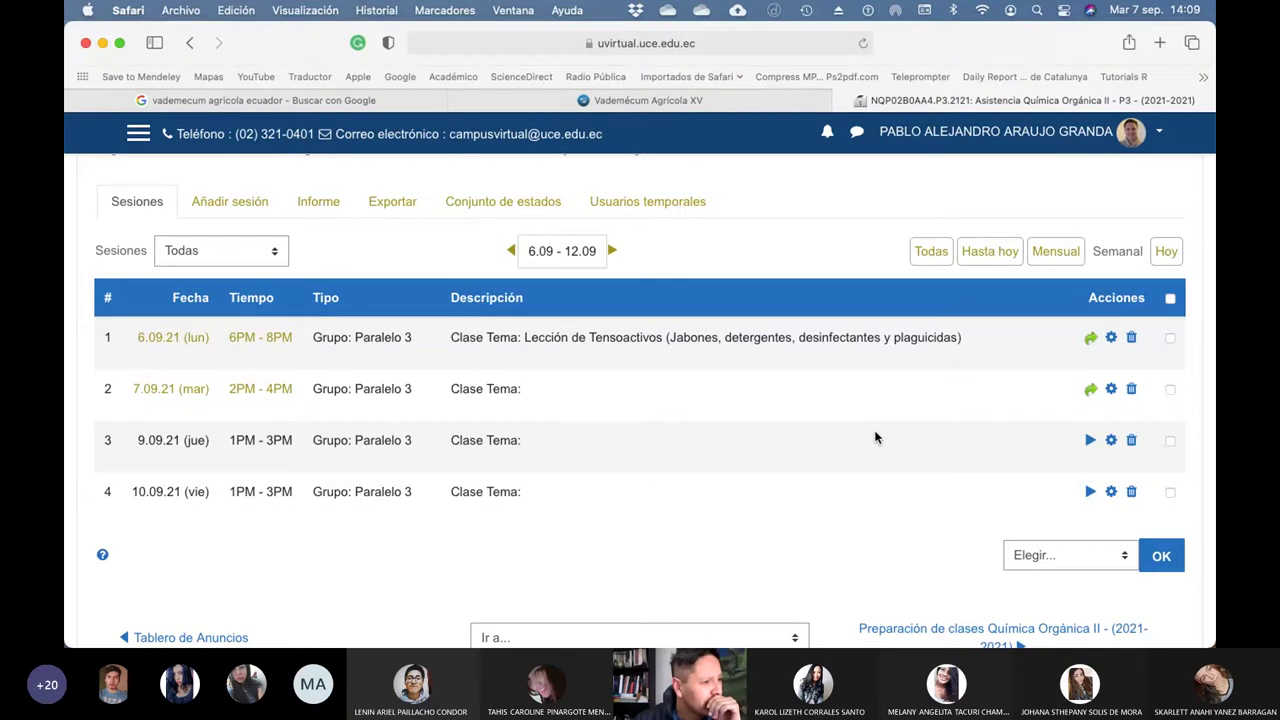
- Return to the course page and open the 'Asistencia Química Orgánica II - P3' attendance
key(super+bracketleft)
scroll(771, 366, up, 5)
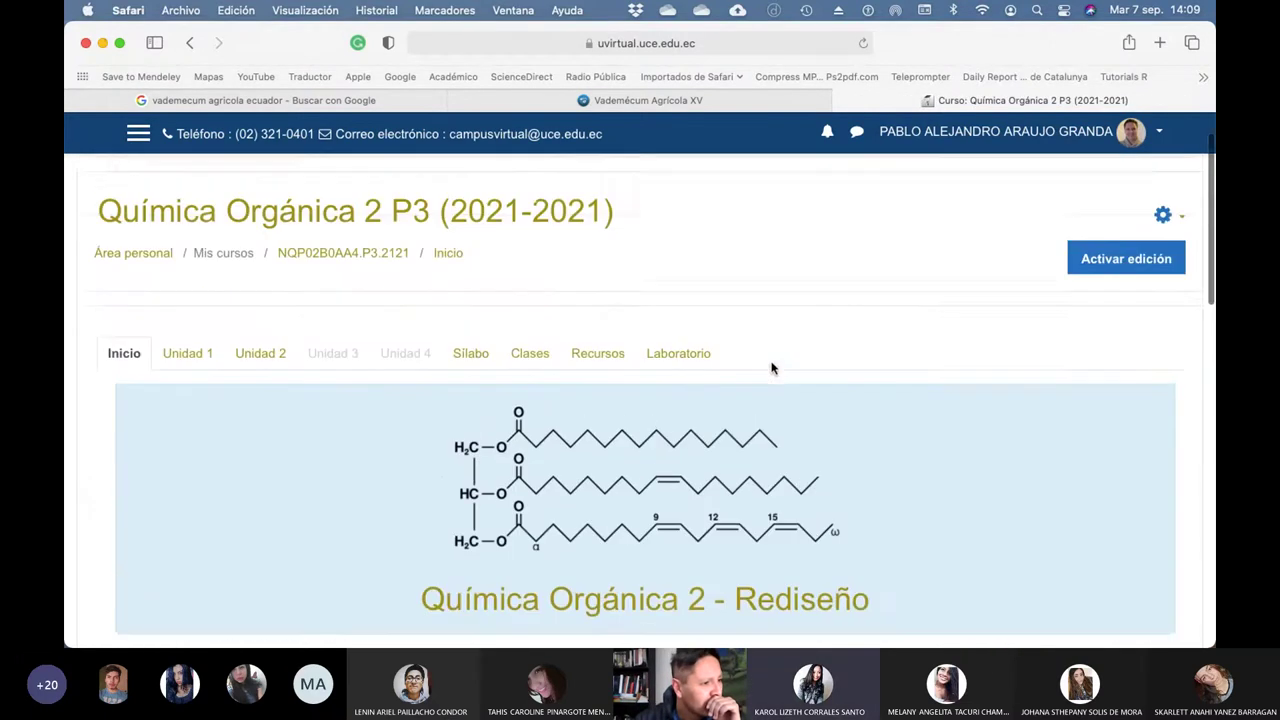
scroll(435, 366, down, 3)
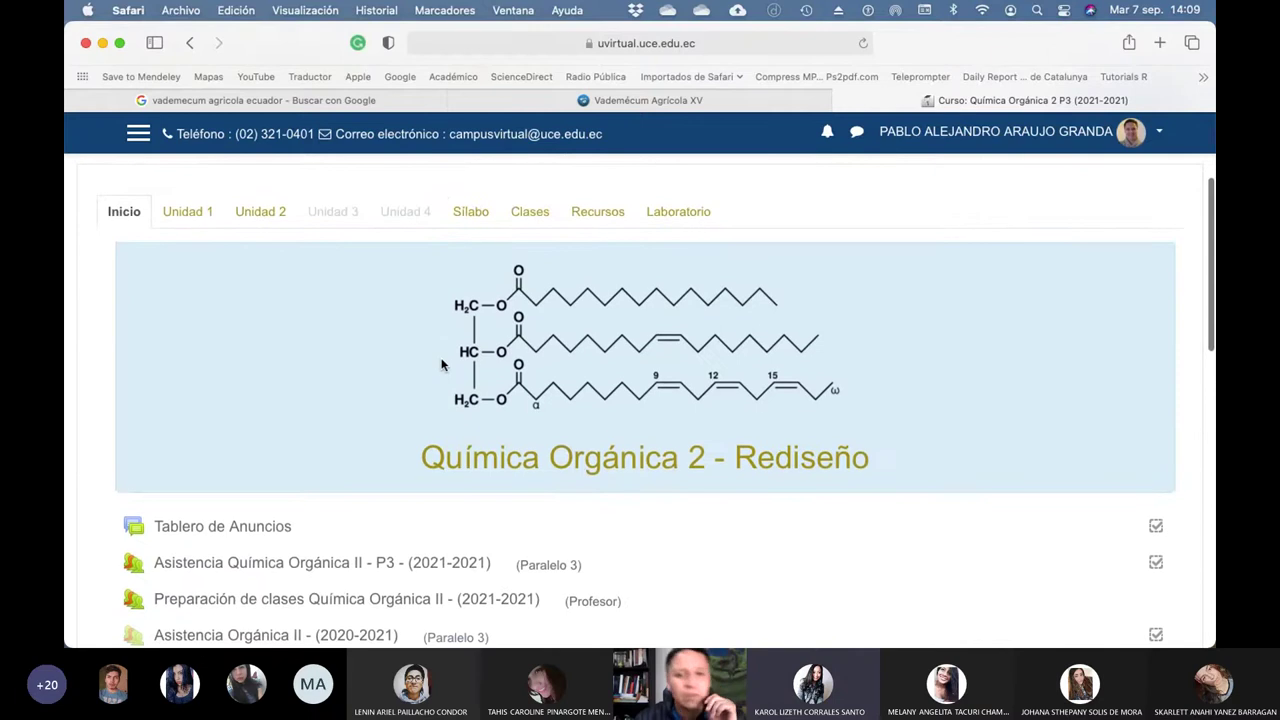
scroll(465, 383, down, 2)
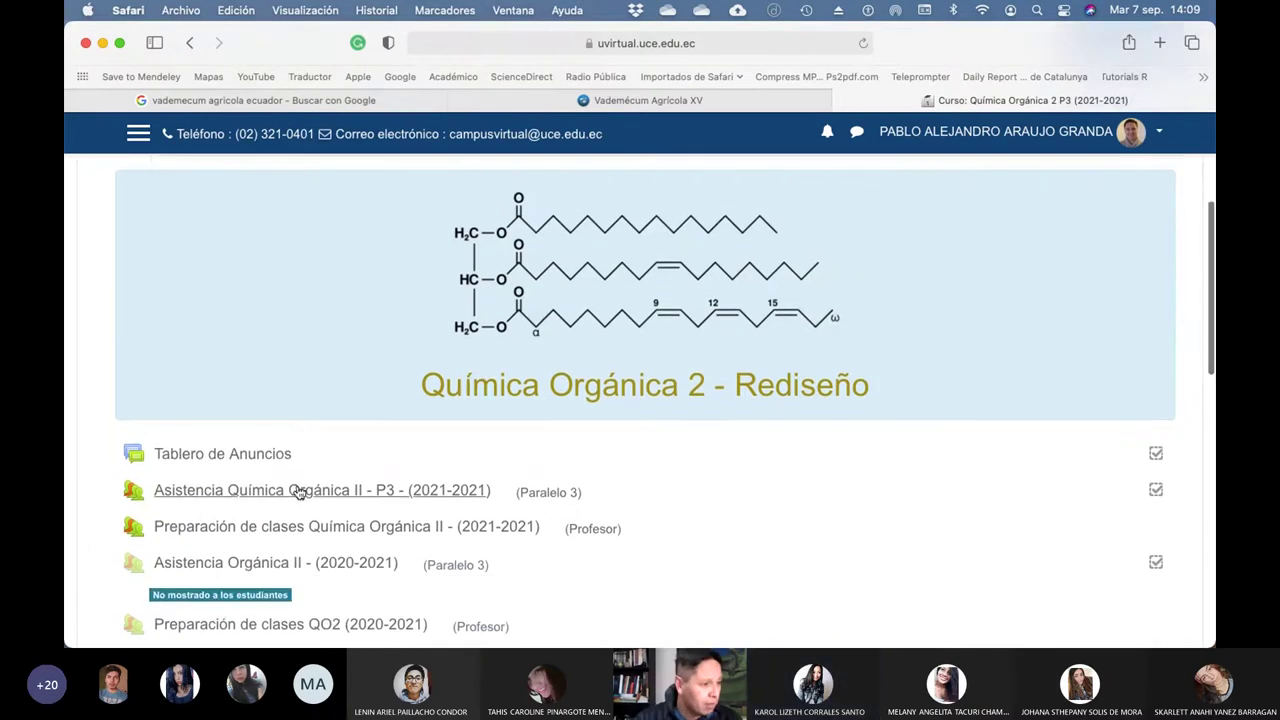
click(297, 490)
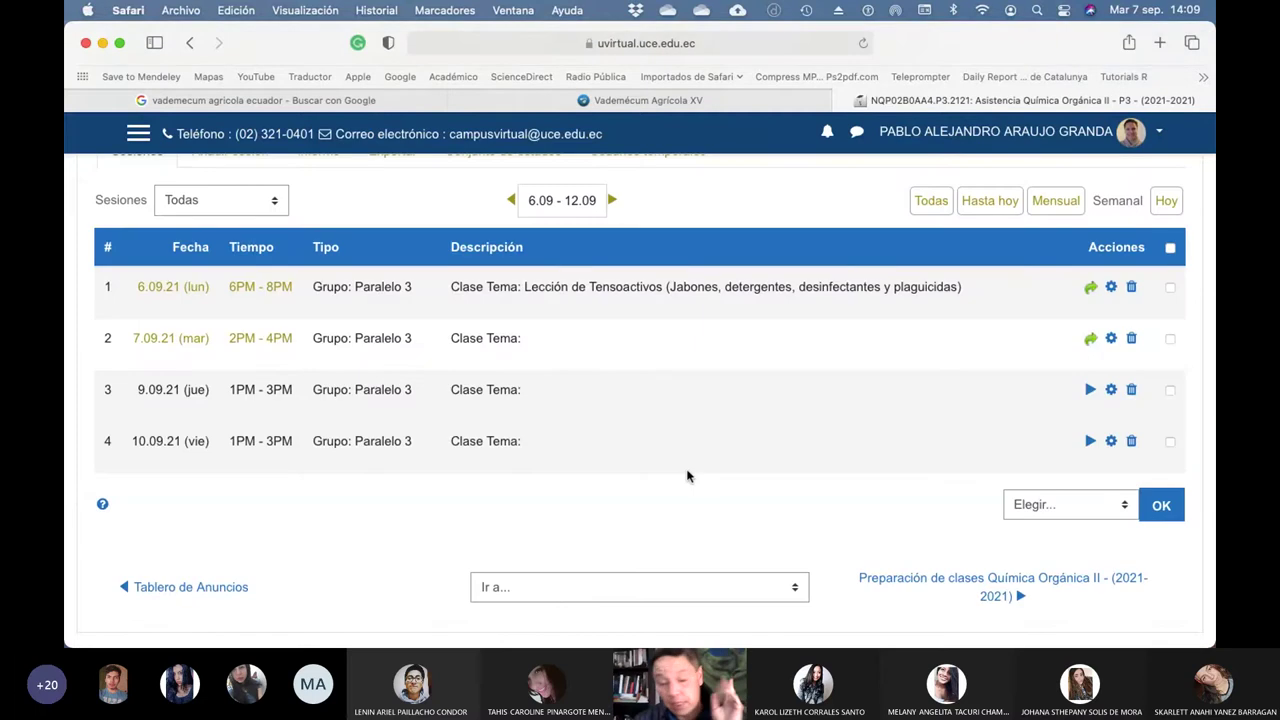
- Append '- Suspendida se cambia para otro día' to the 6 Sep session description and save
click(1110, 290)
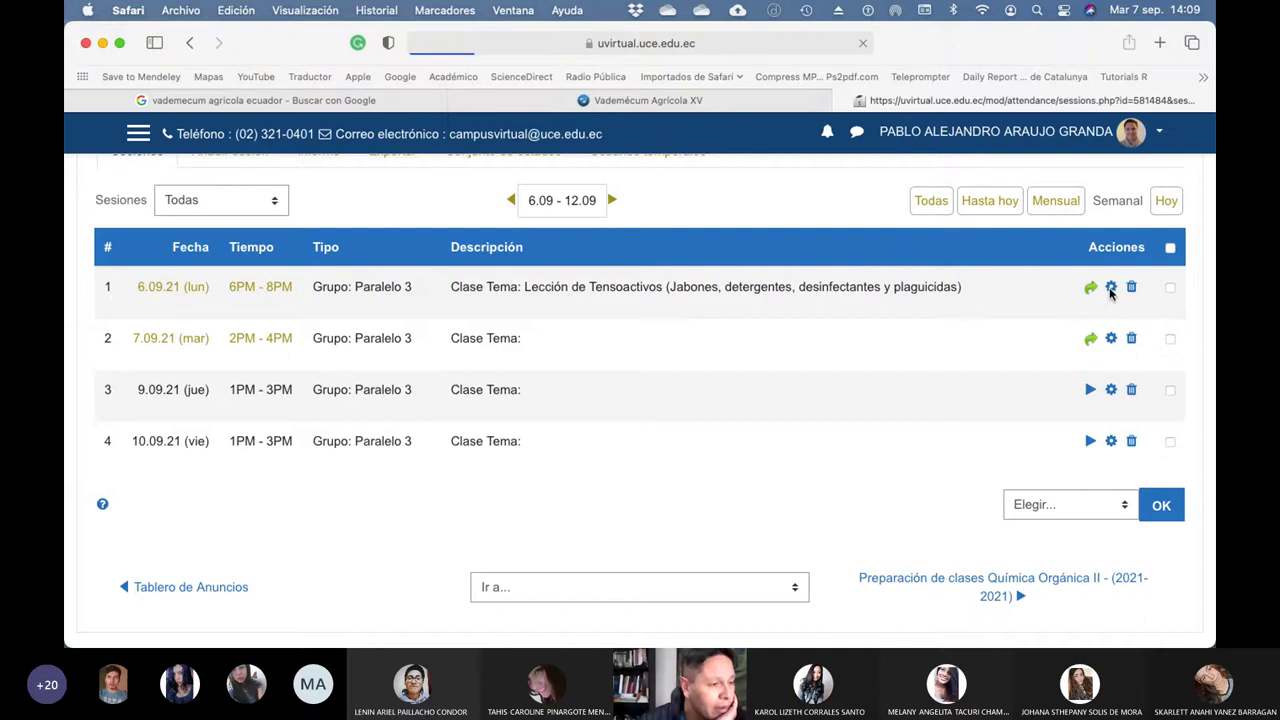
scroll(874, 403, down, 5)
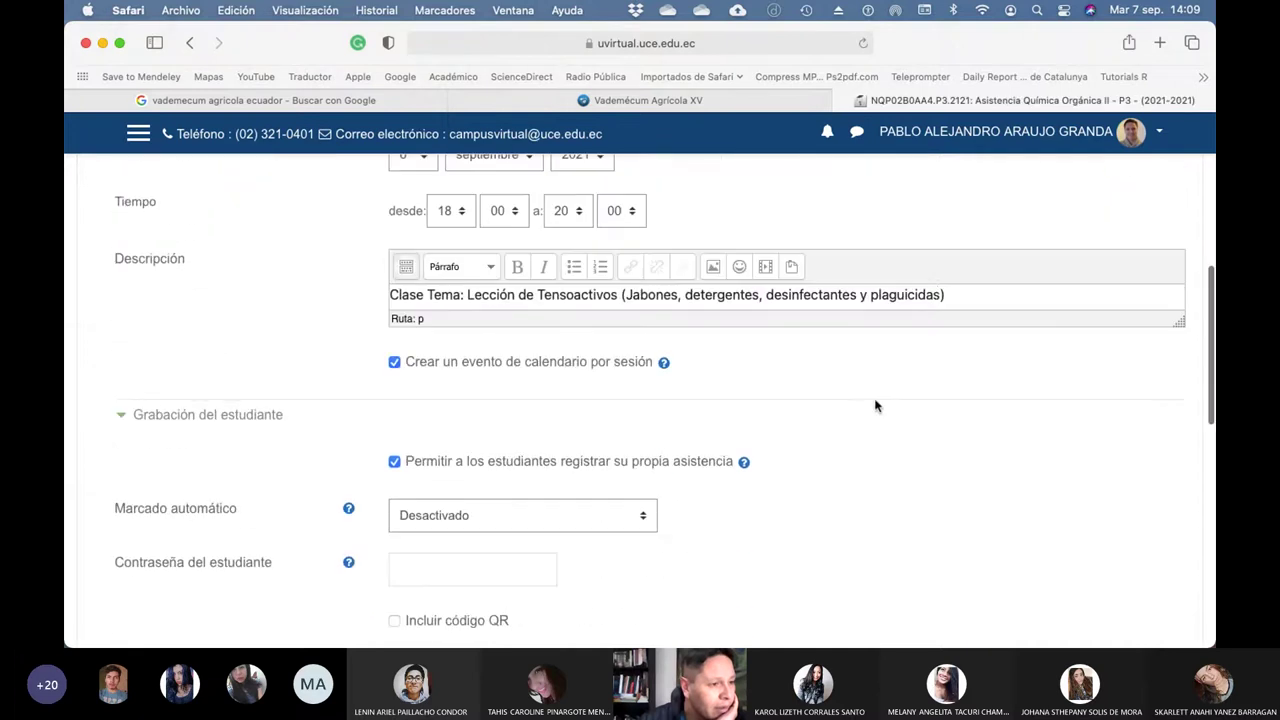
click(965, 293)
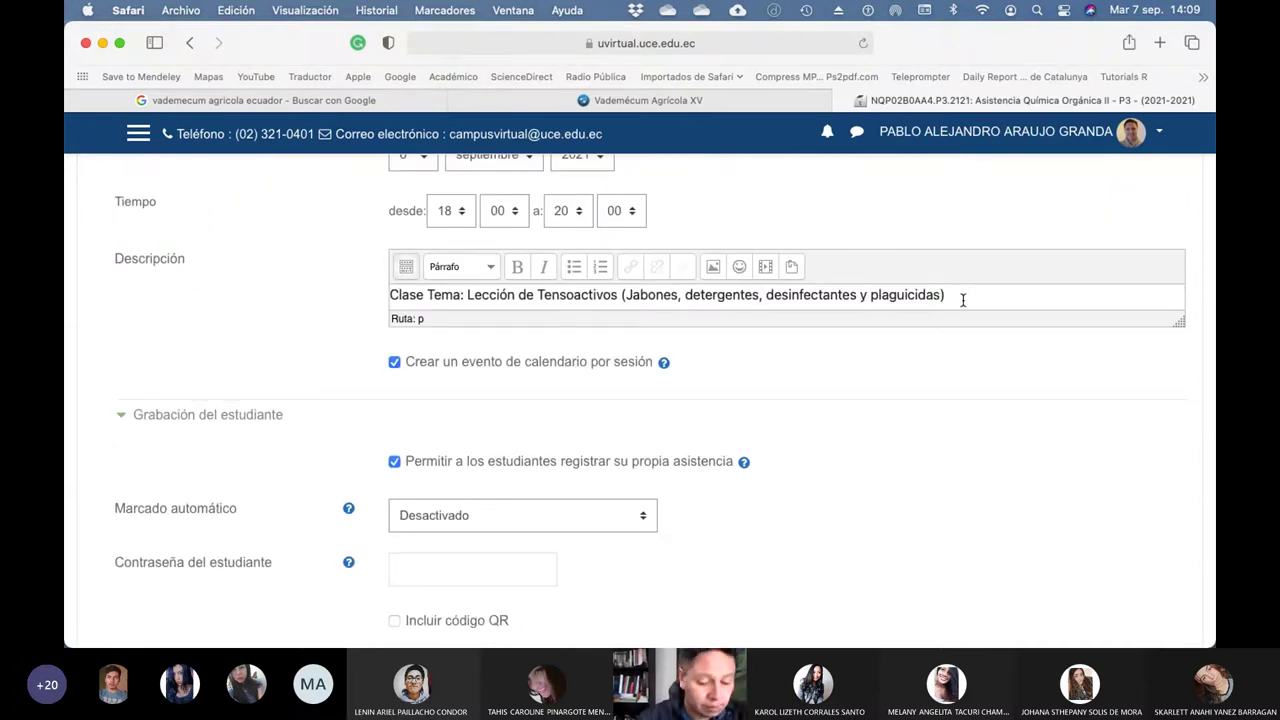
text(- Susp)
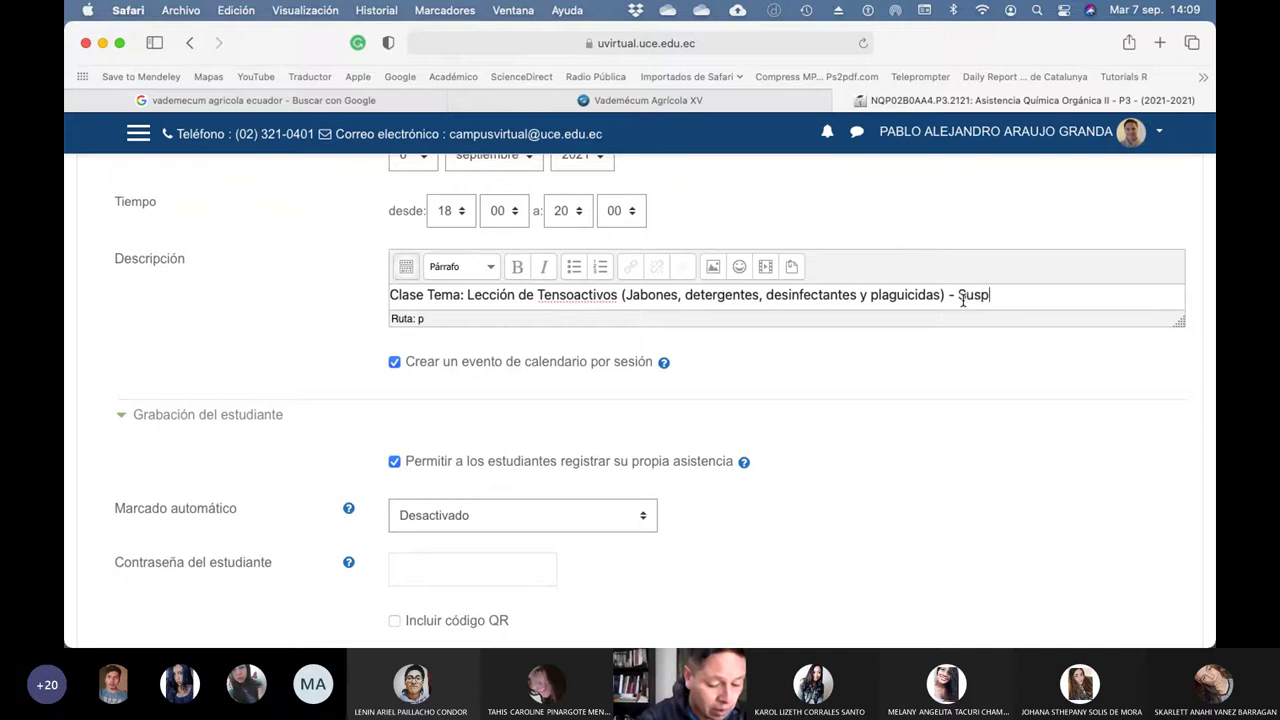
text(endida se ca)
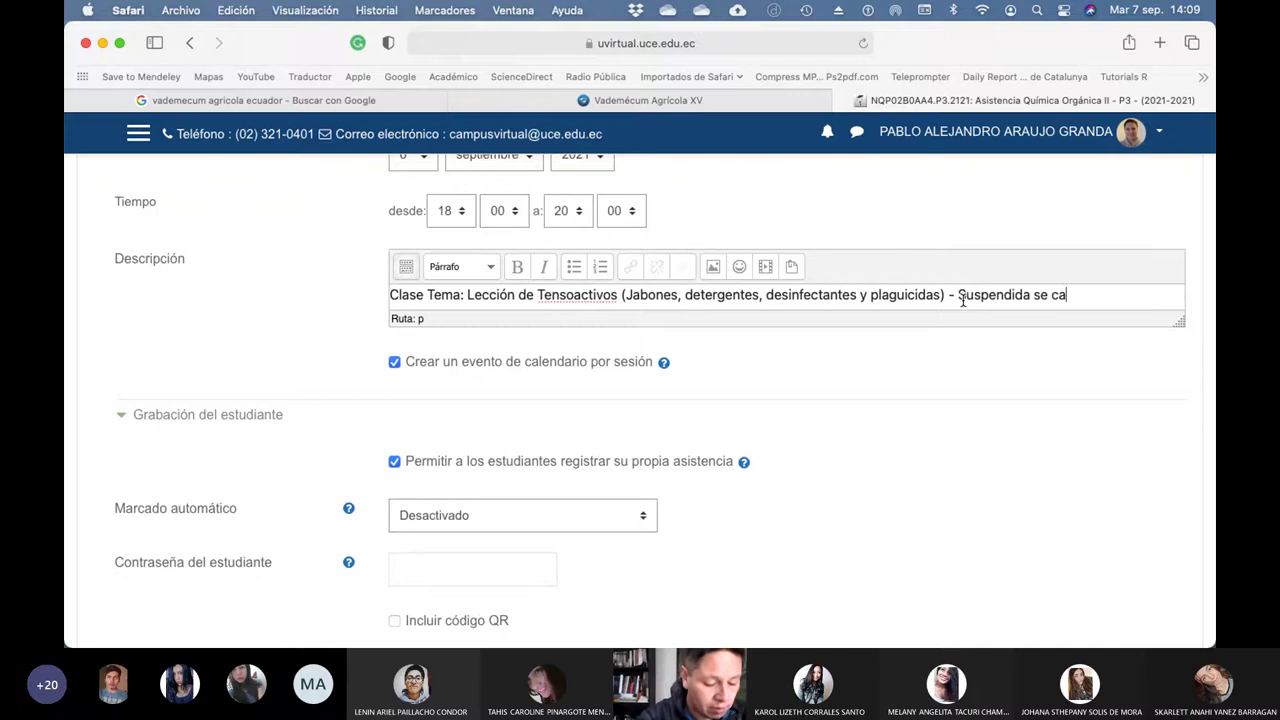
text(mbia para )
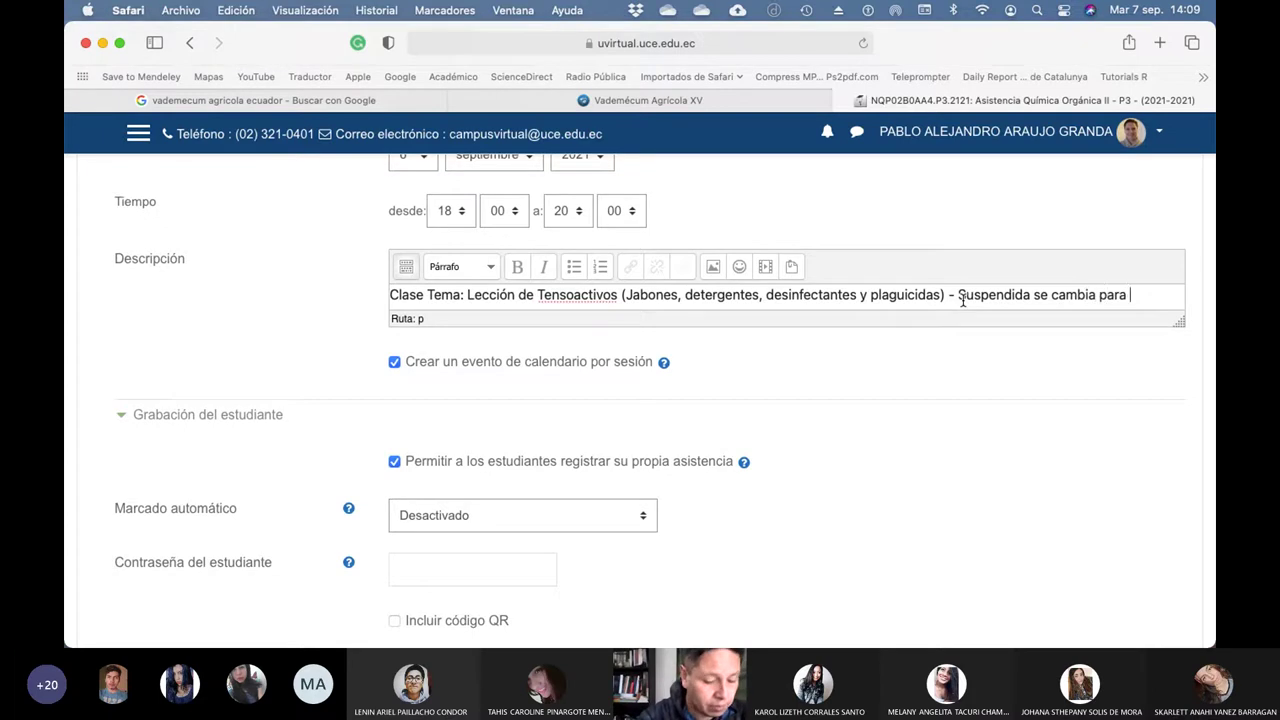
text(otro día.)
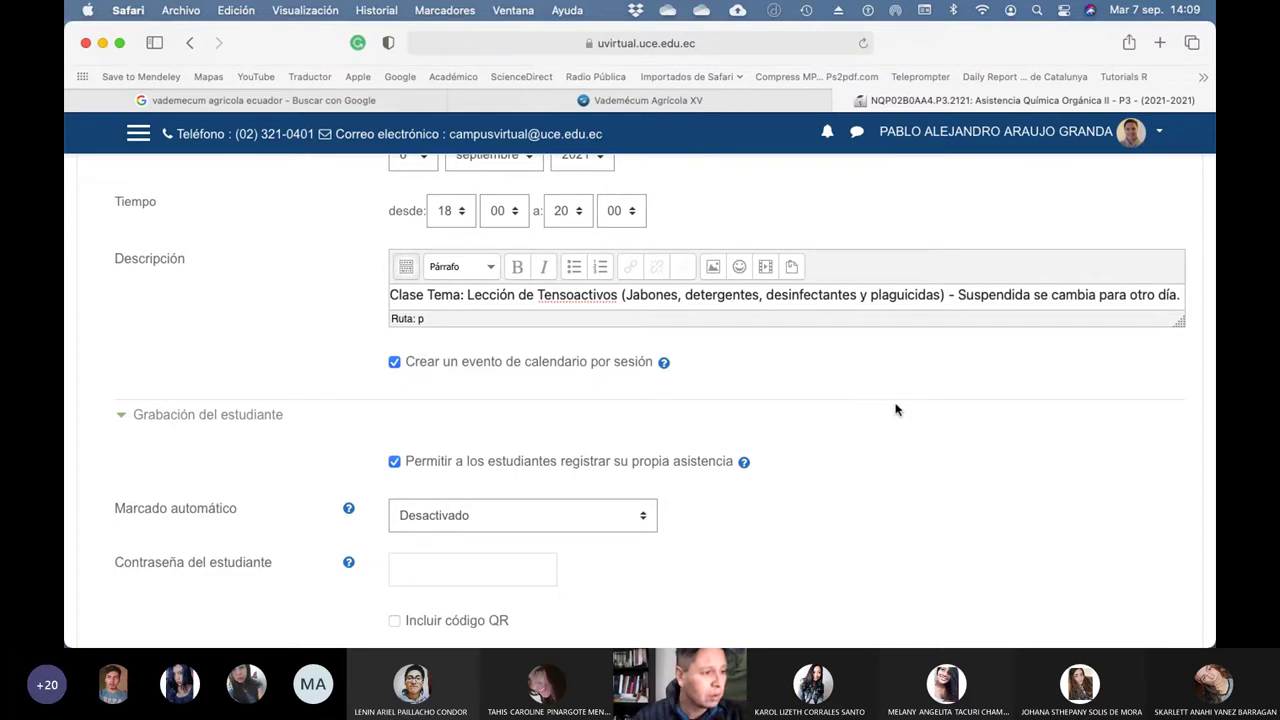
scroll(829, 416, down, 5)
click(412, 545)
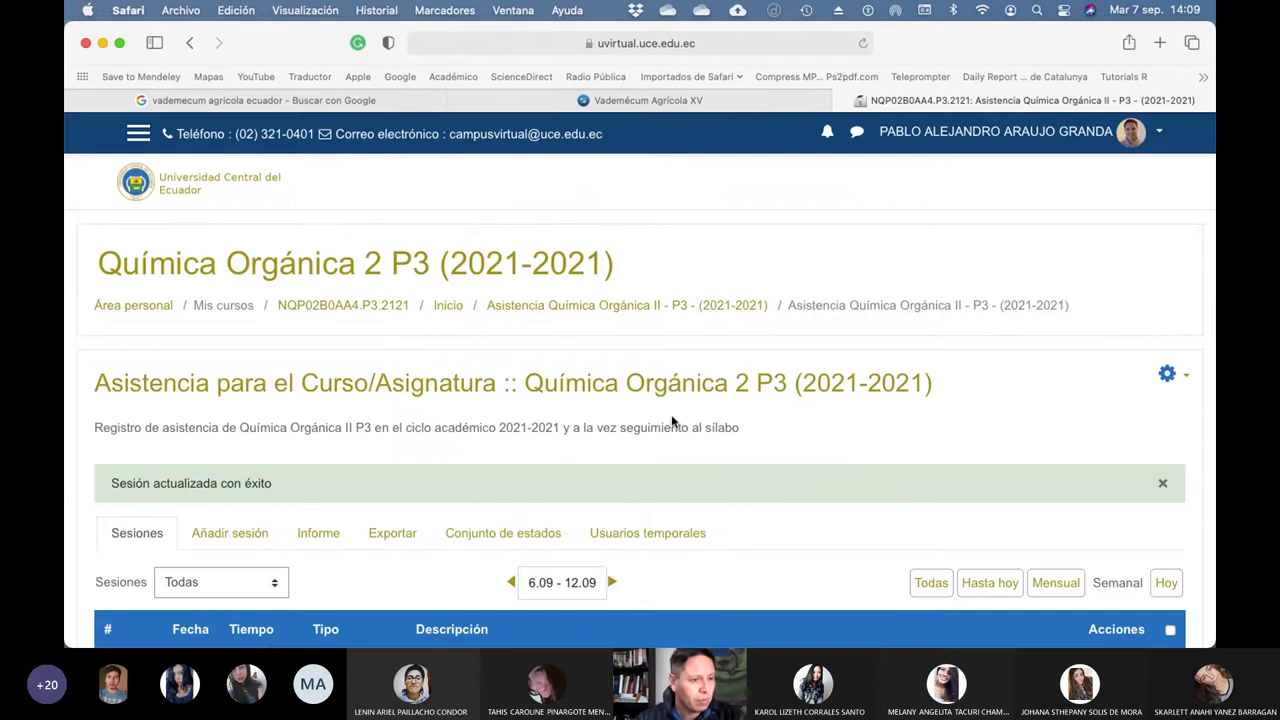
- Set the 7 Sep topic to 'Clasificación y acción de un Herbicida - Distribución moléculas infografia PAE' and save
scroll(671, 420, down, 8)
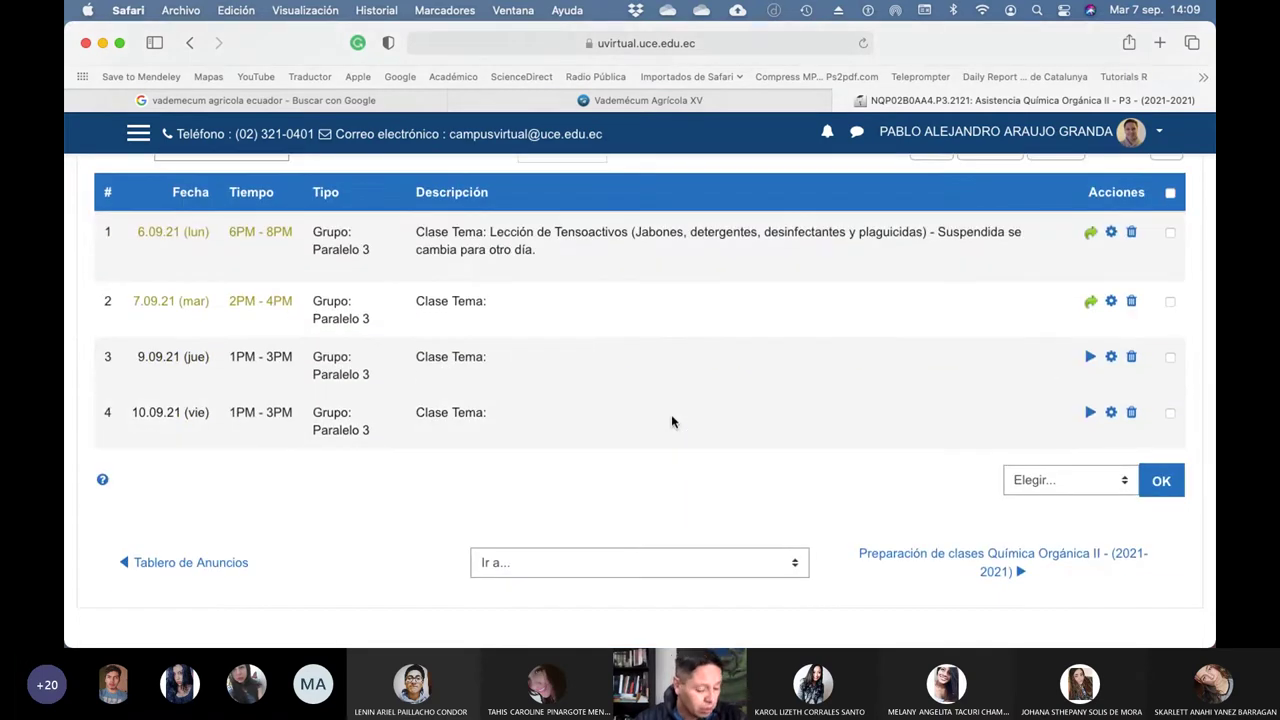
click(1112, 301)
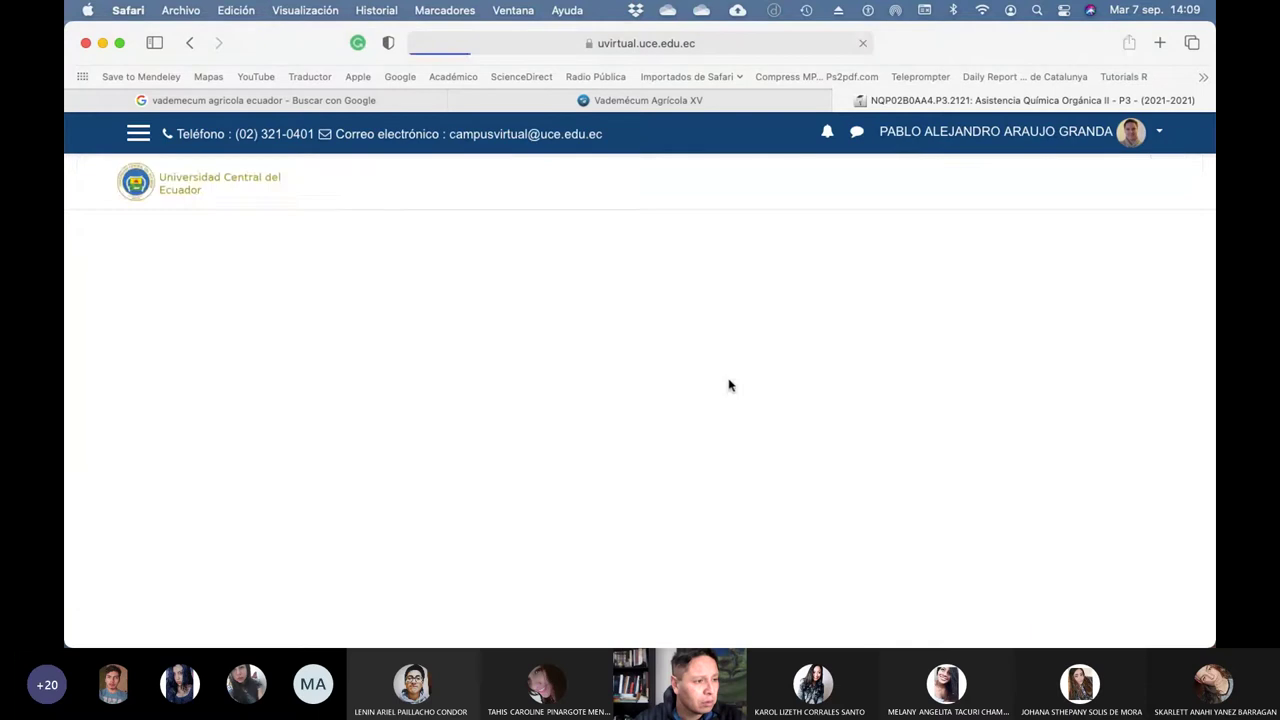
scroll(690, 391, down, 5)
scroll(690, 391, down, 3)
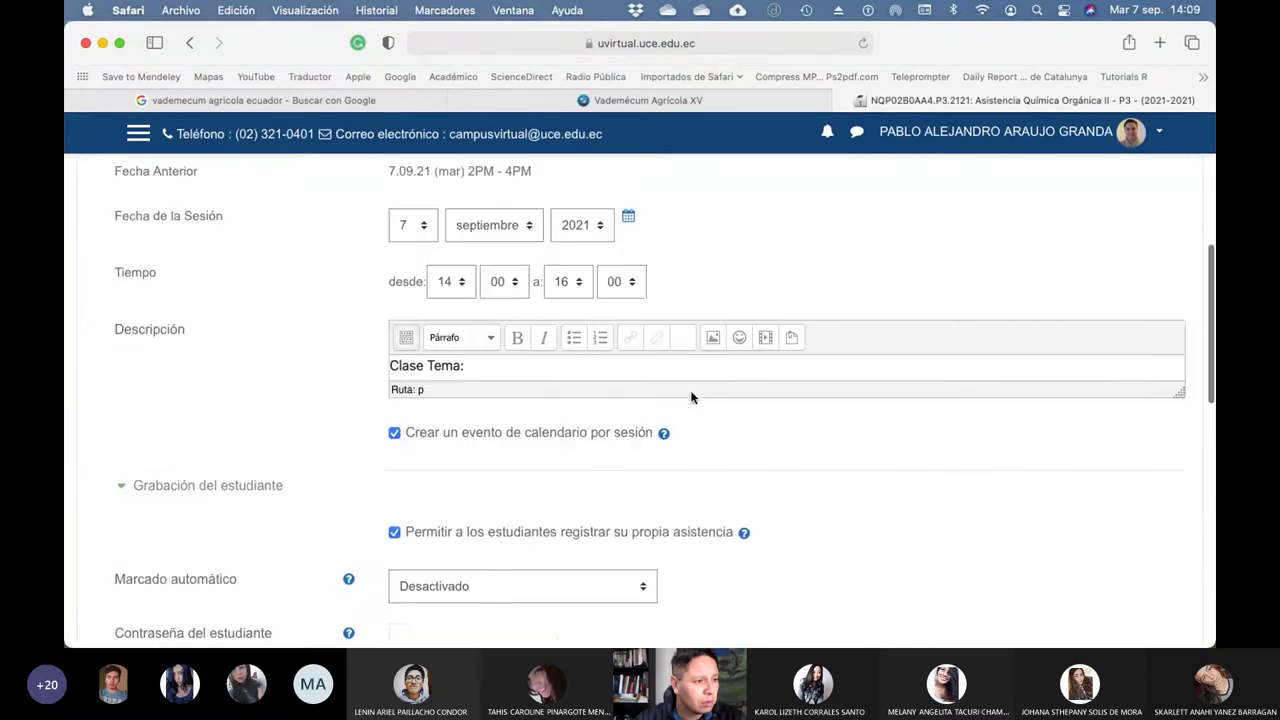
click(525, 296)
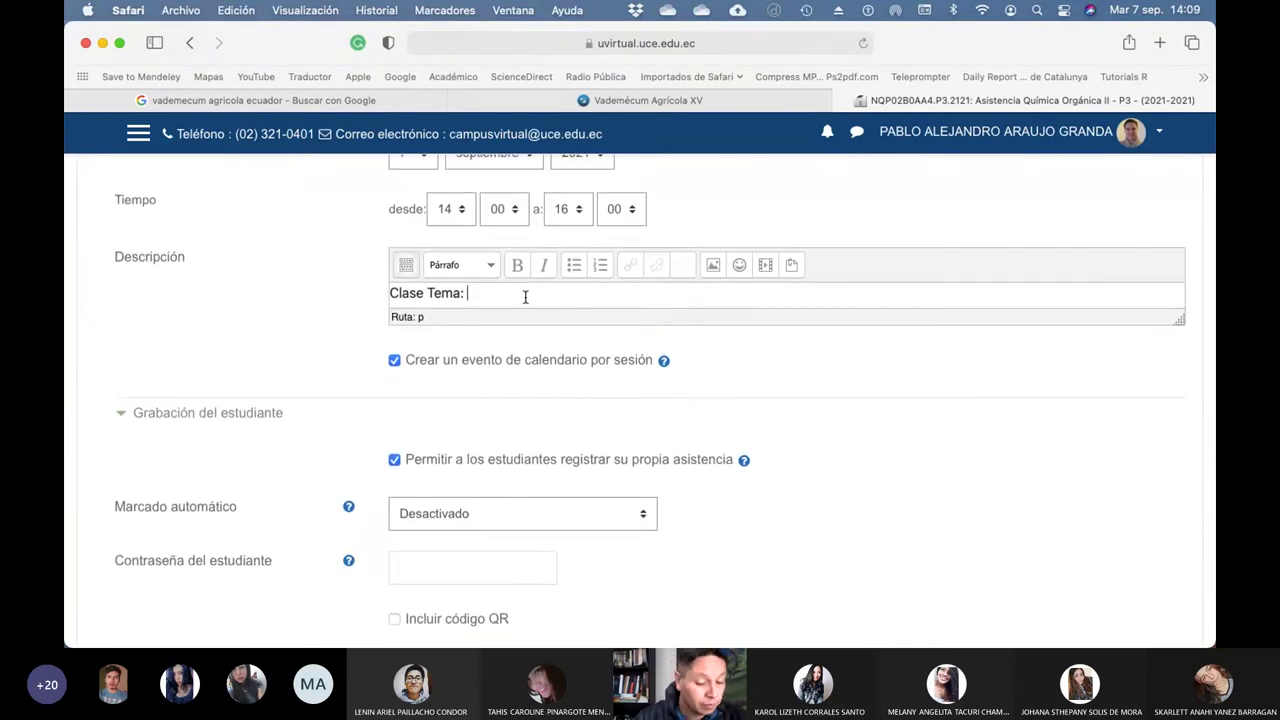
text(Clasific)
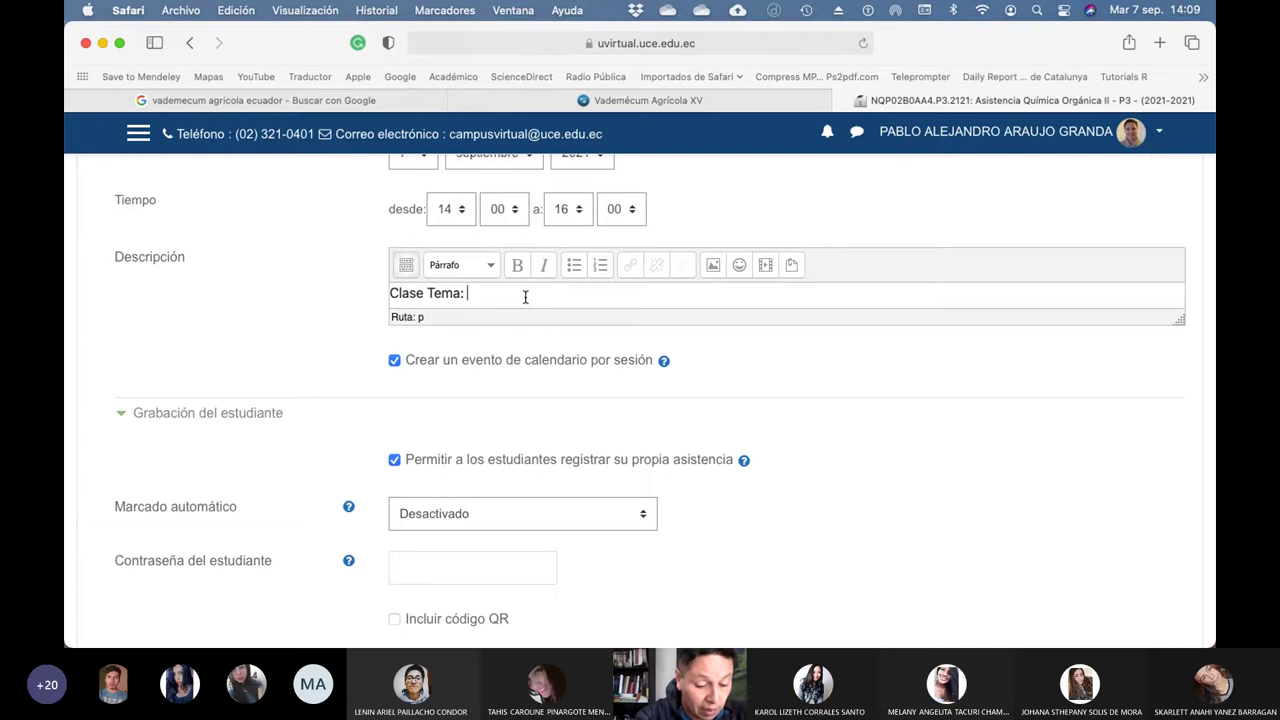
text(ación y acci)
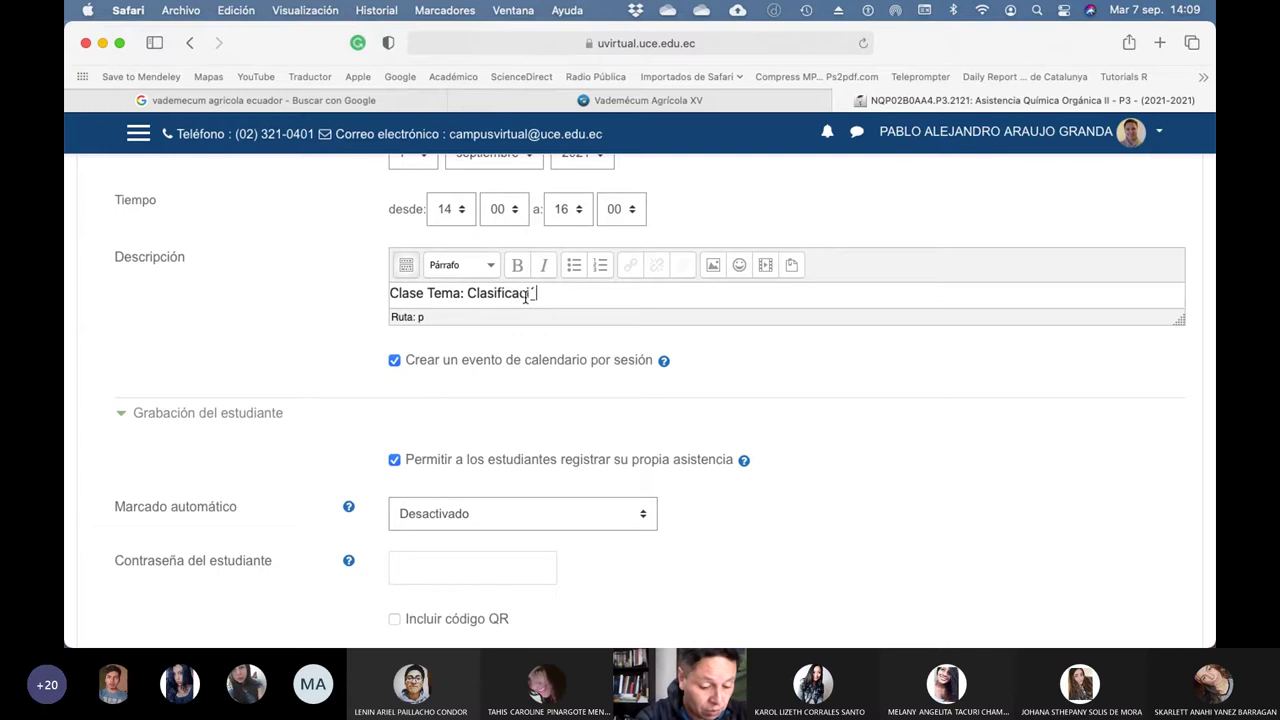
text(ón de )
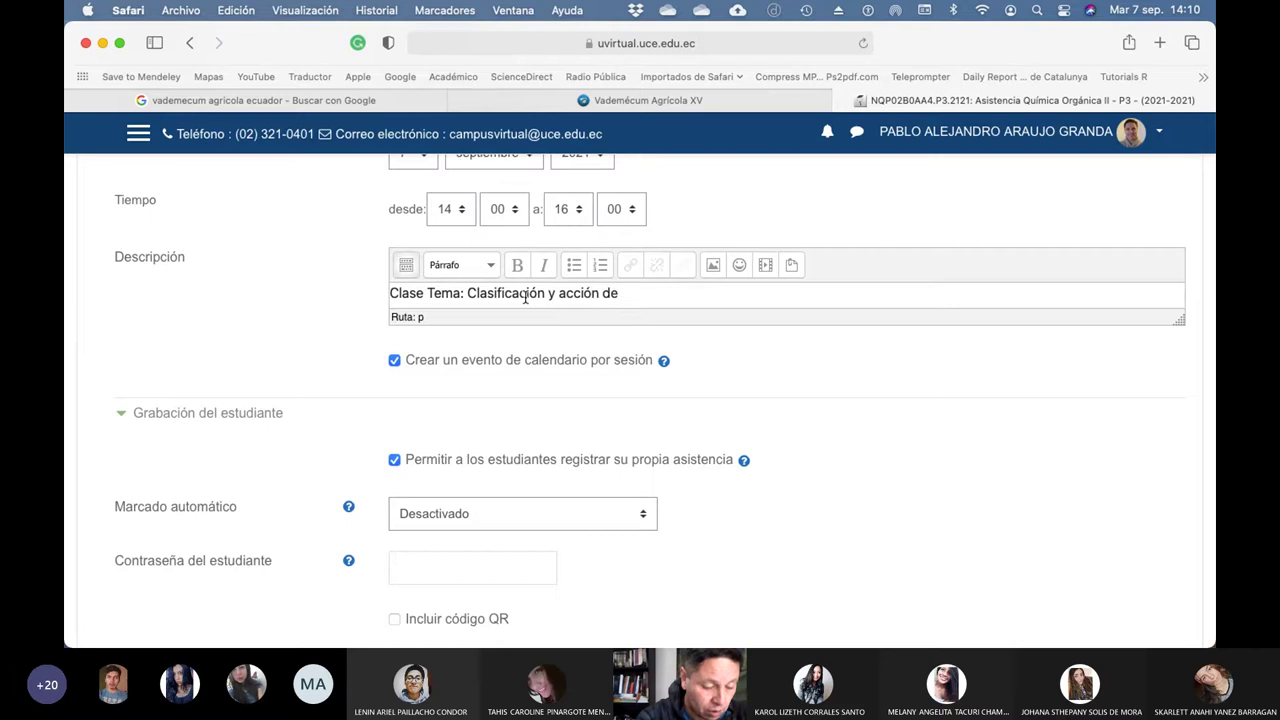
text(un Herbicida)
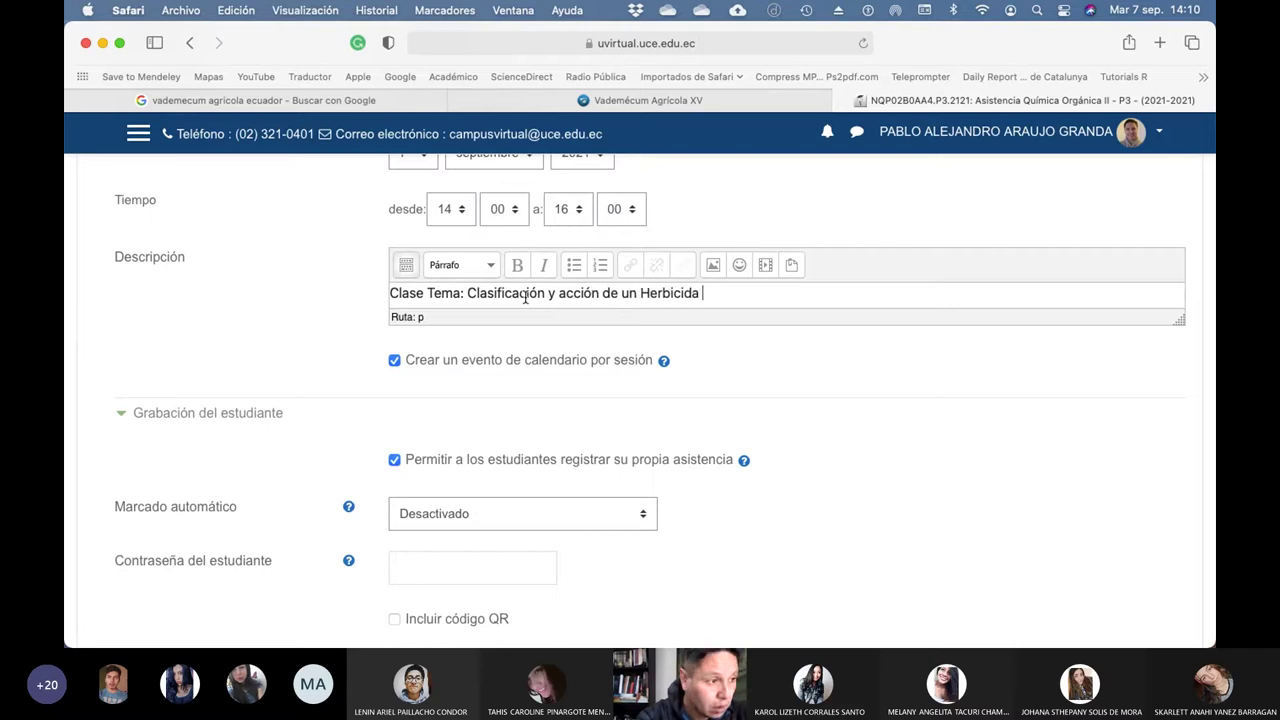
text( -)
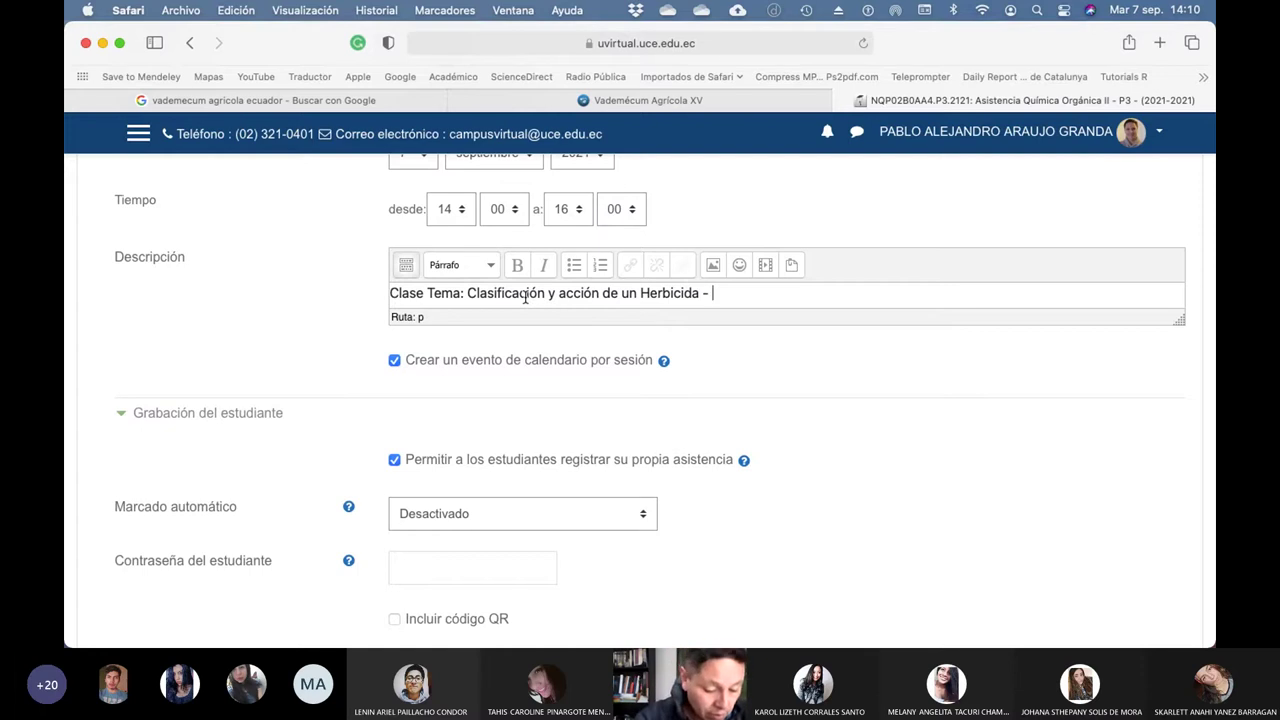
text(Info)
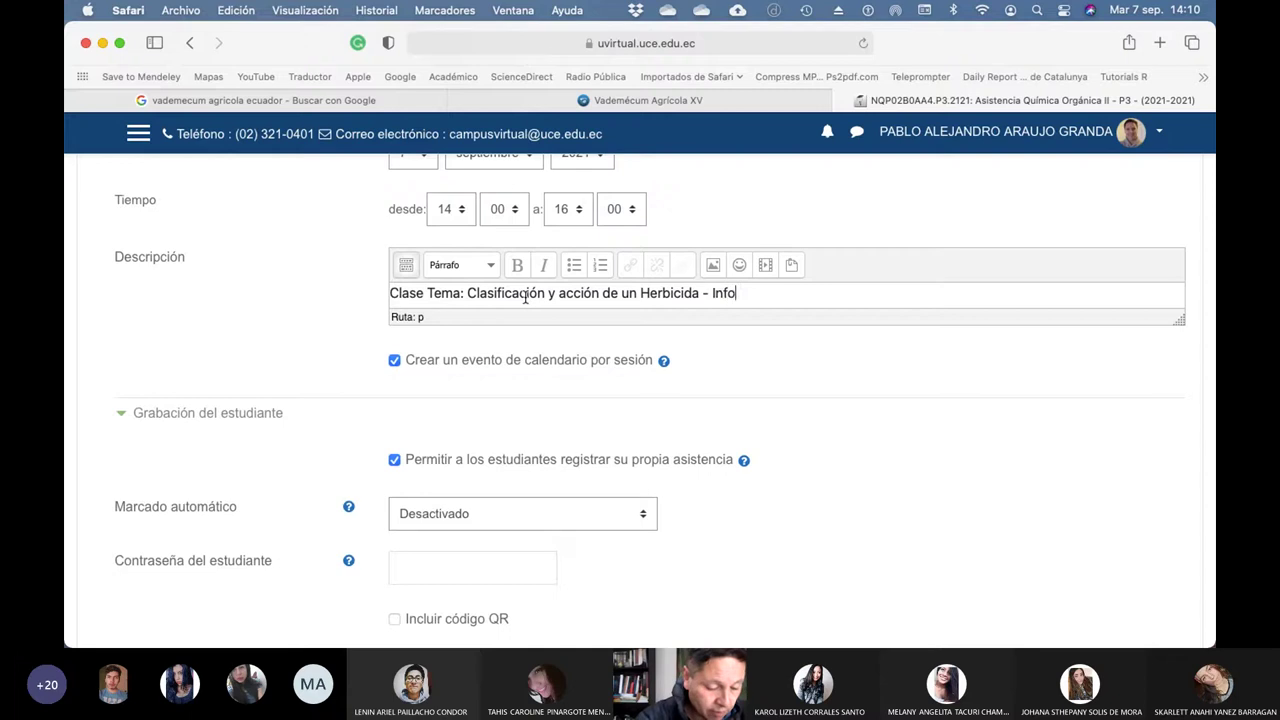
text(g)
key(BackSpace)
key(BackSpace)
key(BackSpace)
key(BackSpace)
key(BackSpace)
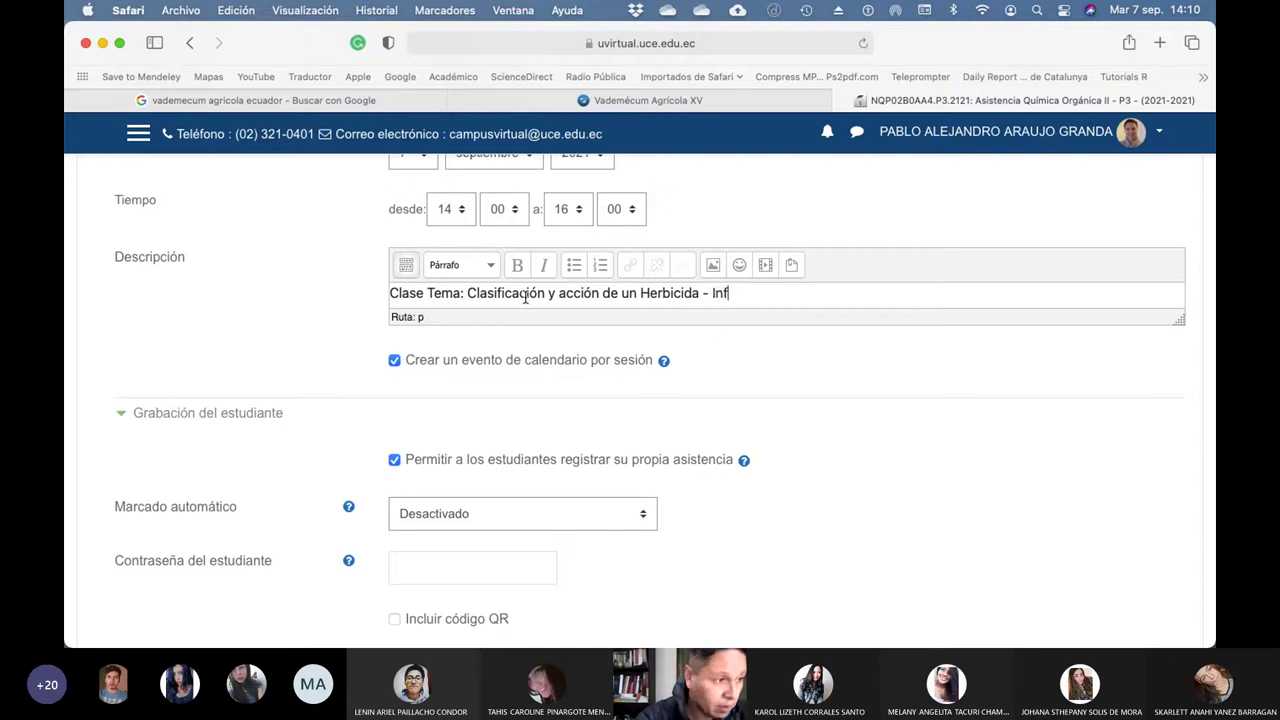
text(Distr)
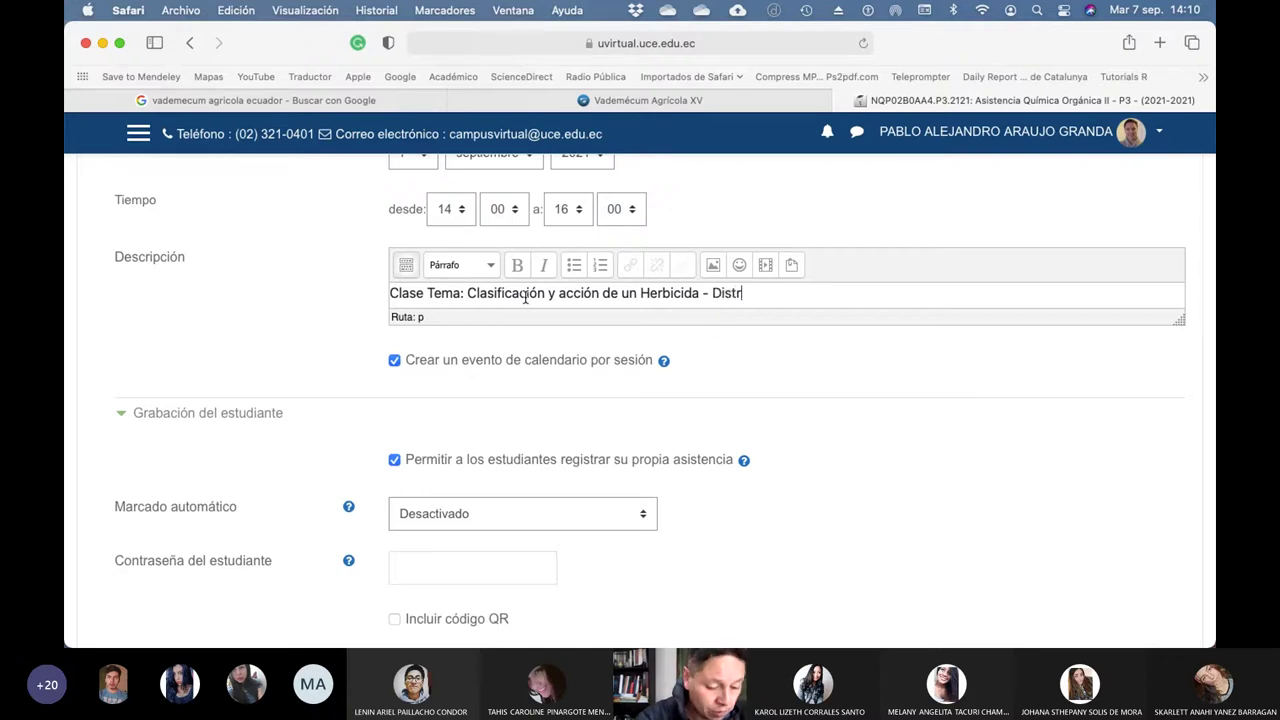
text(ibución moléculas)
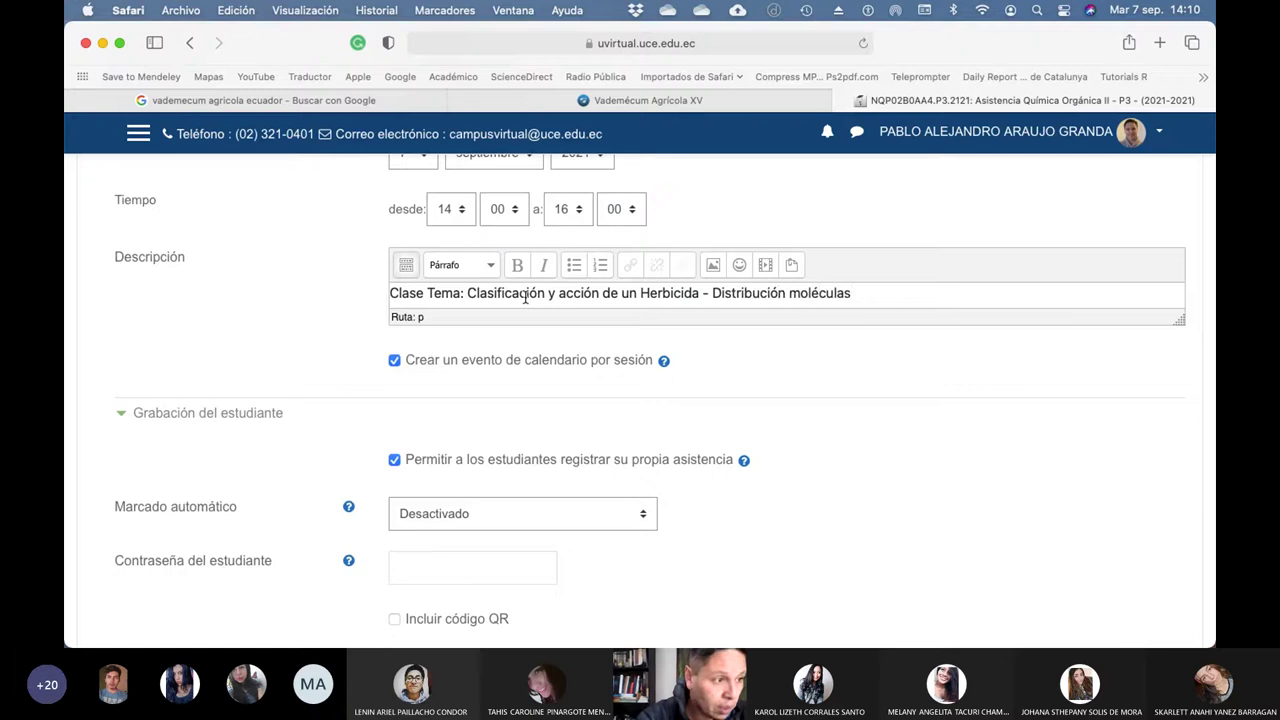
text( infografia)
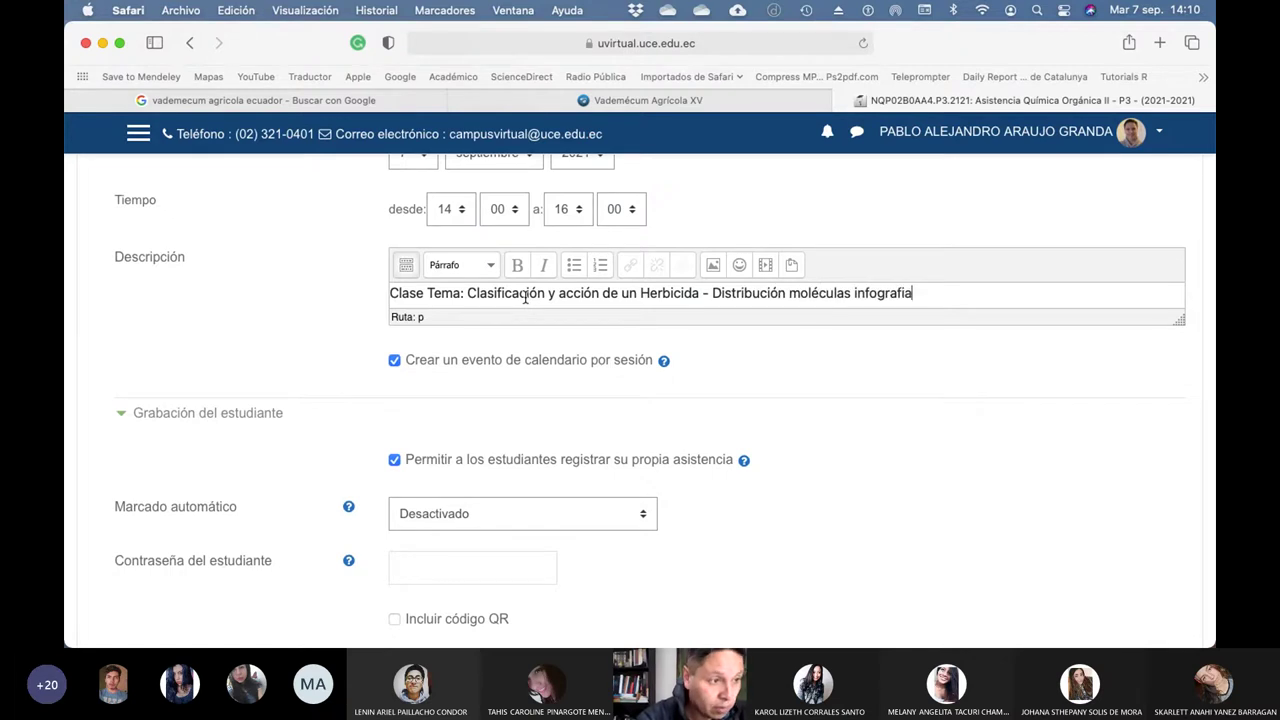
text( PAE)
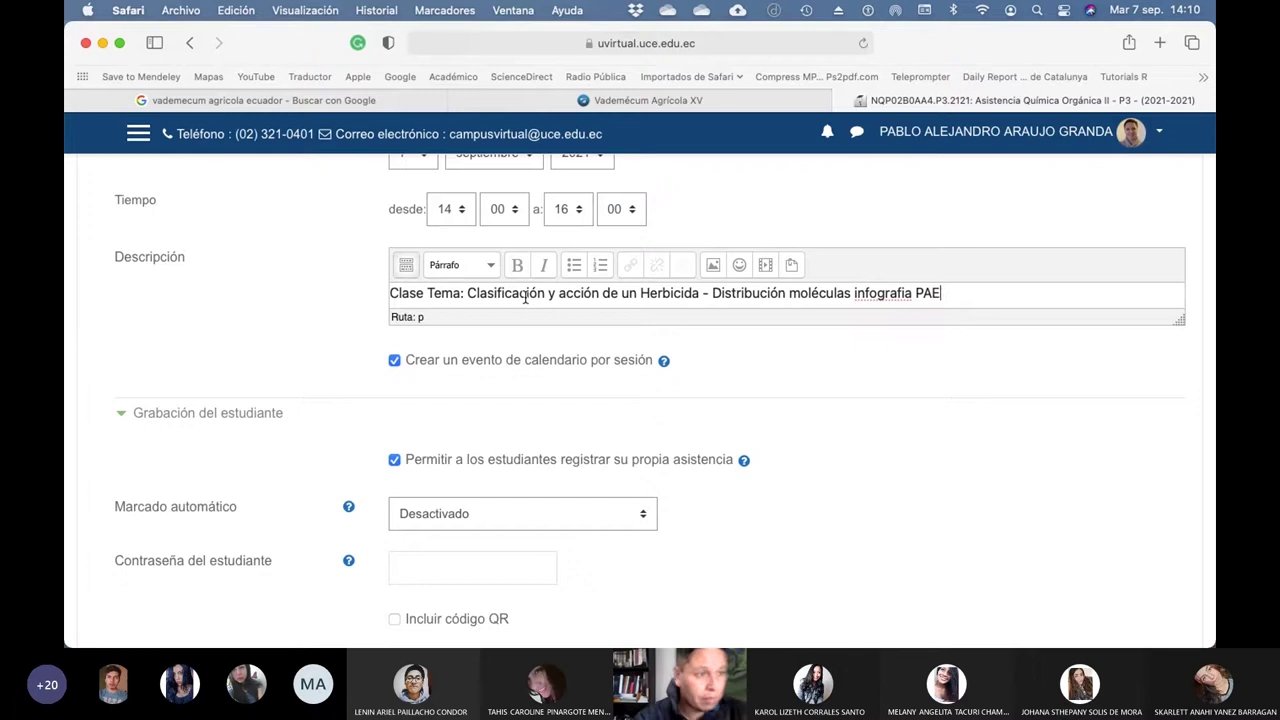
scroll(510, 376, down, 8)
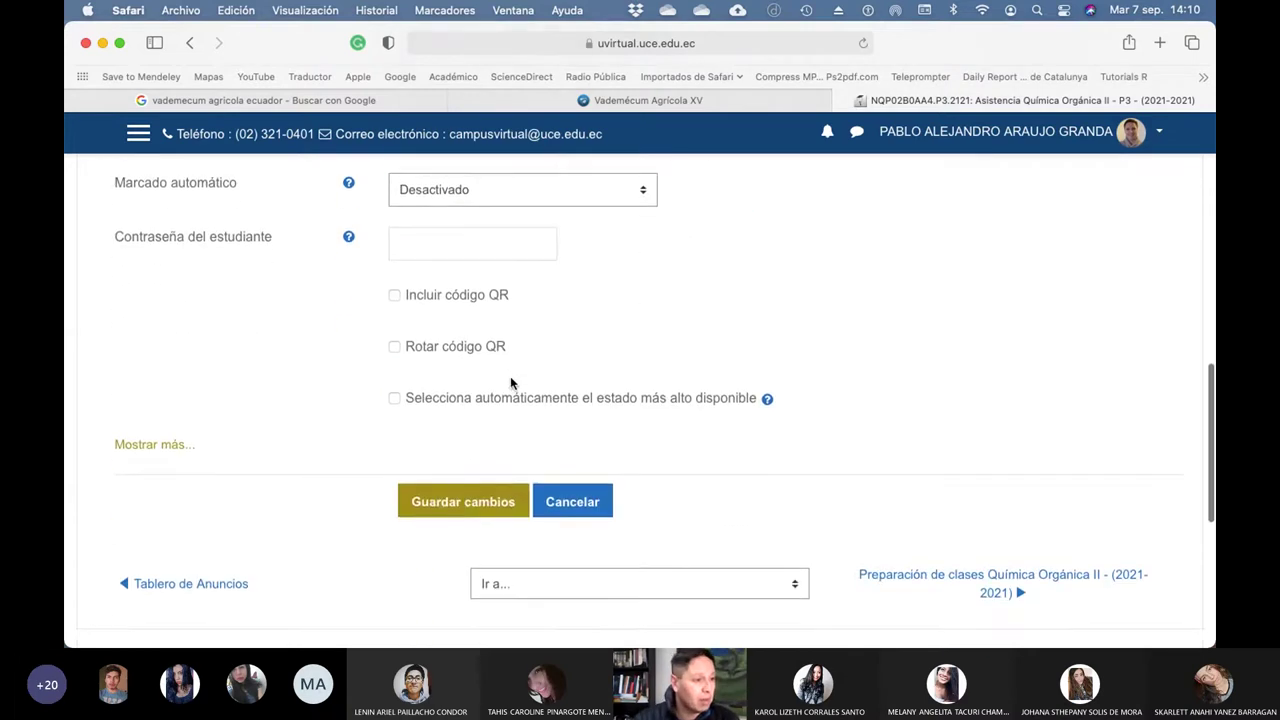
click(478, 420)
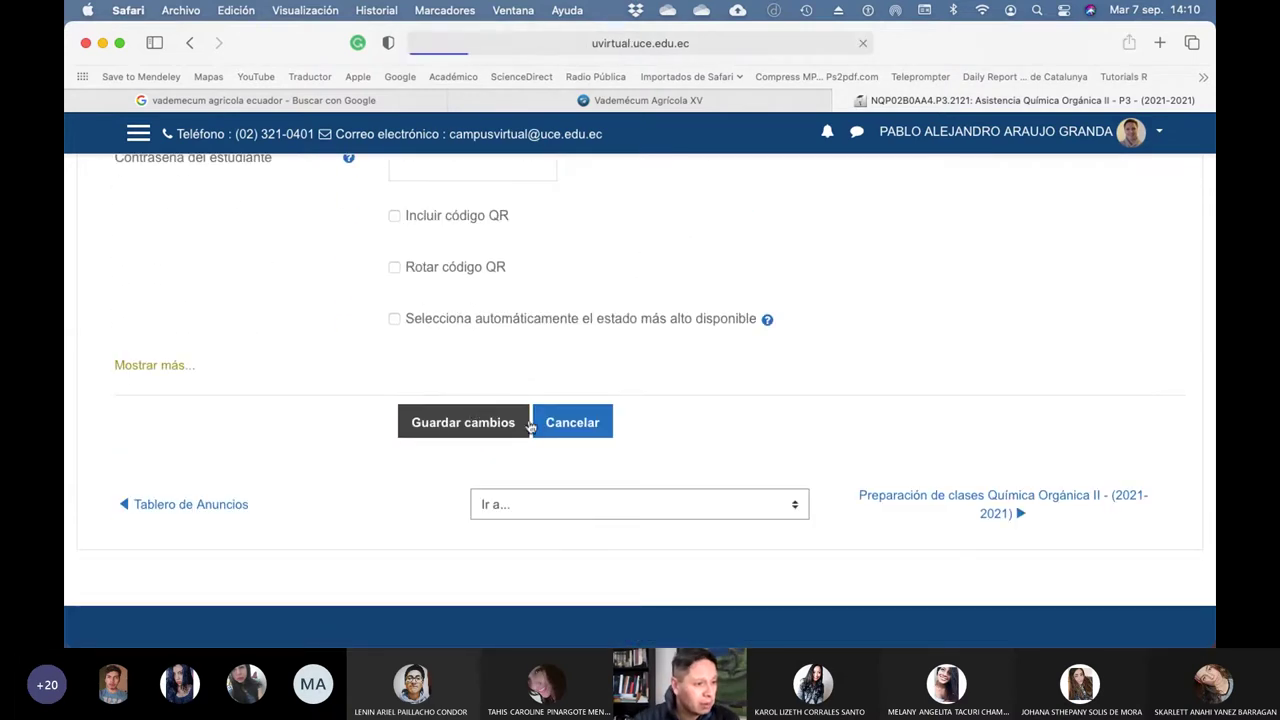
- Open the 7 Sep attendance sheet with pagination off so all students show
scroll(946, 432, down, 5)
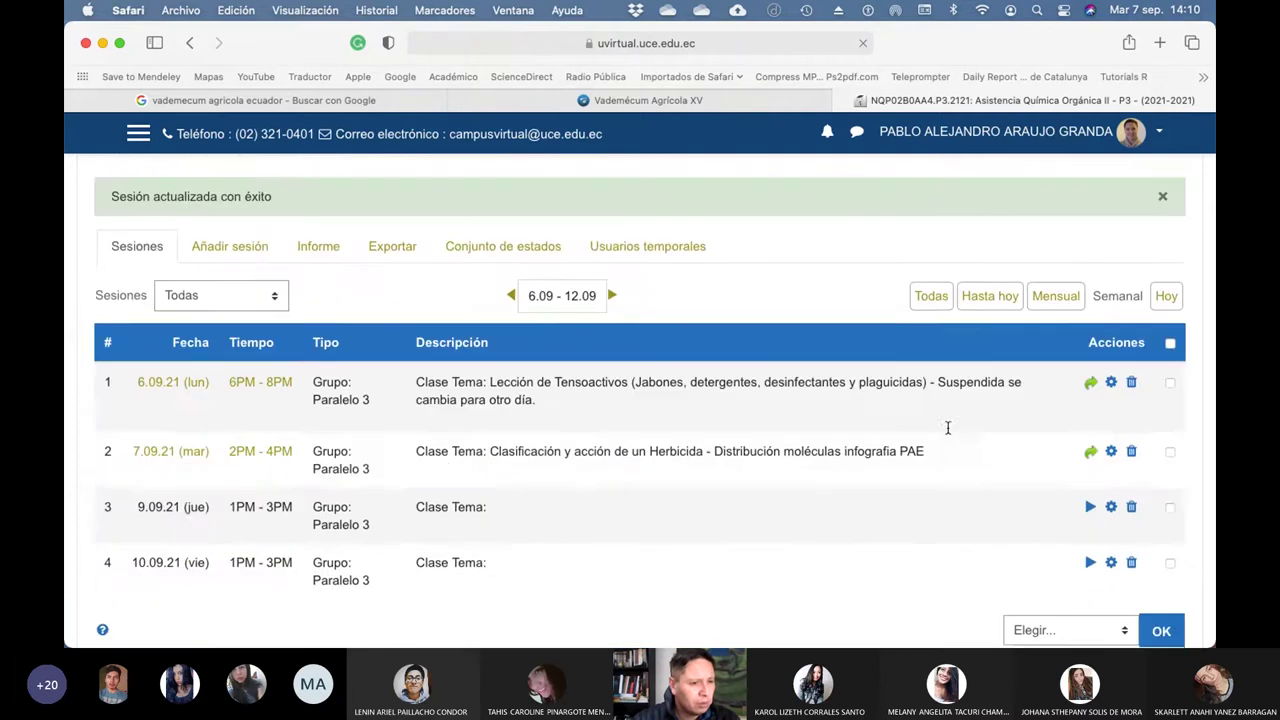
click(1091, 392)
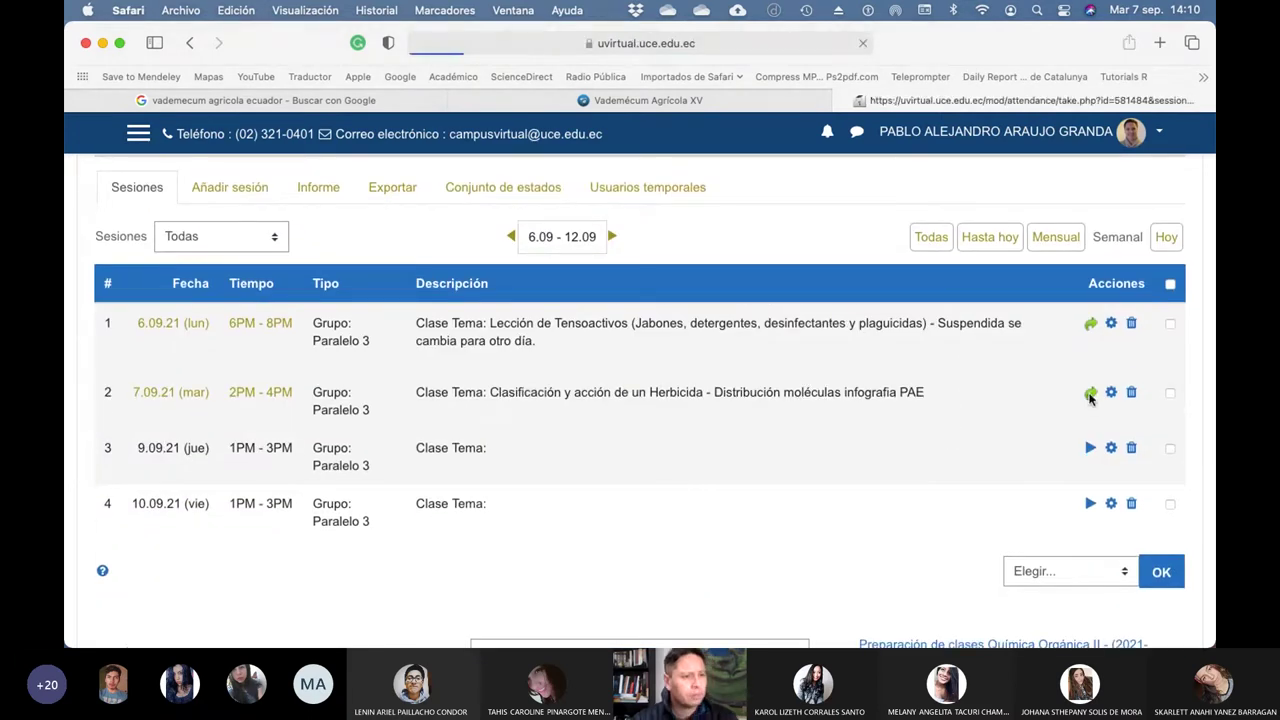
scroll(936, 424, down, 3)
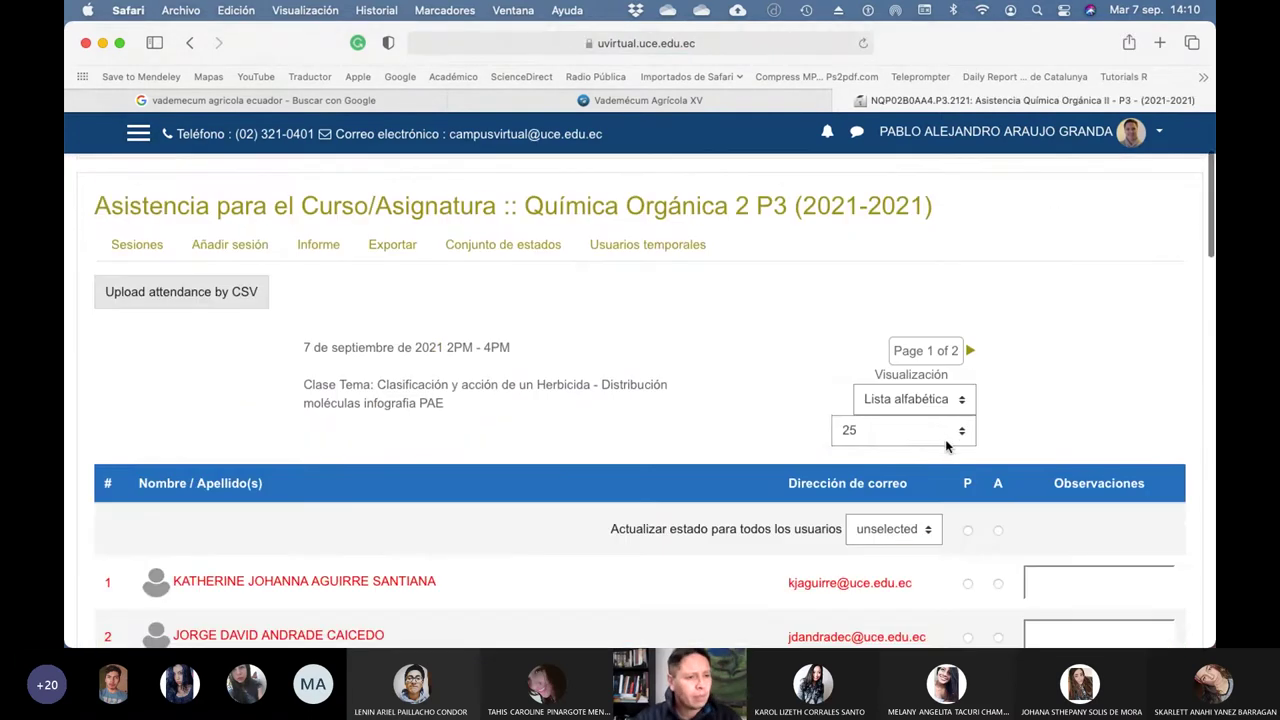
click(948, 436)
click(916, 406)
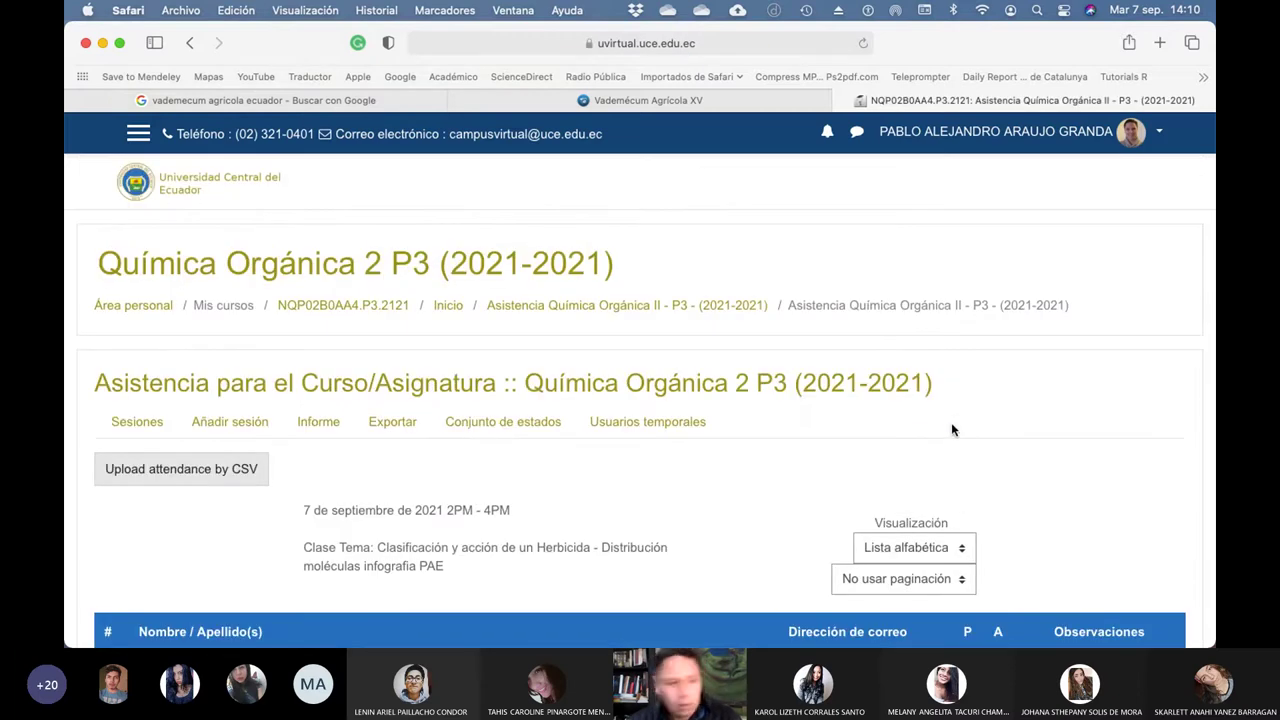
scroll(955, 441, down, 20)
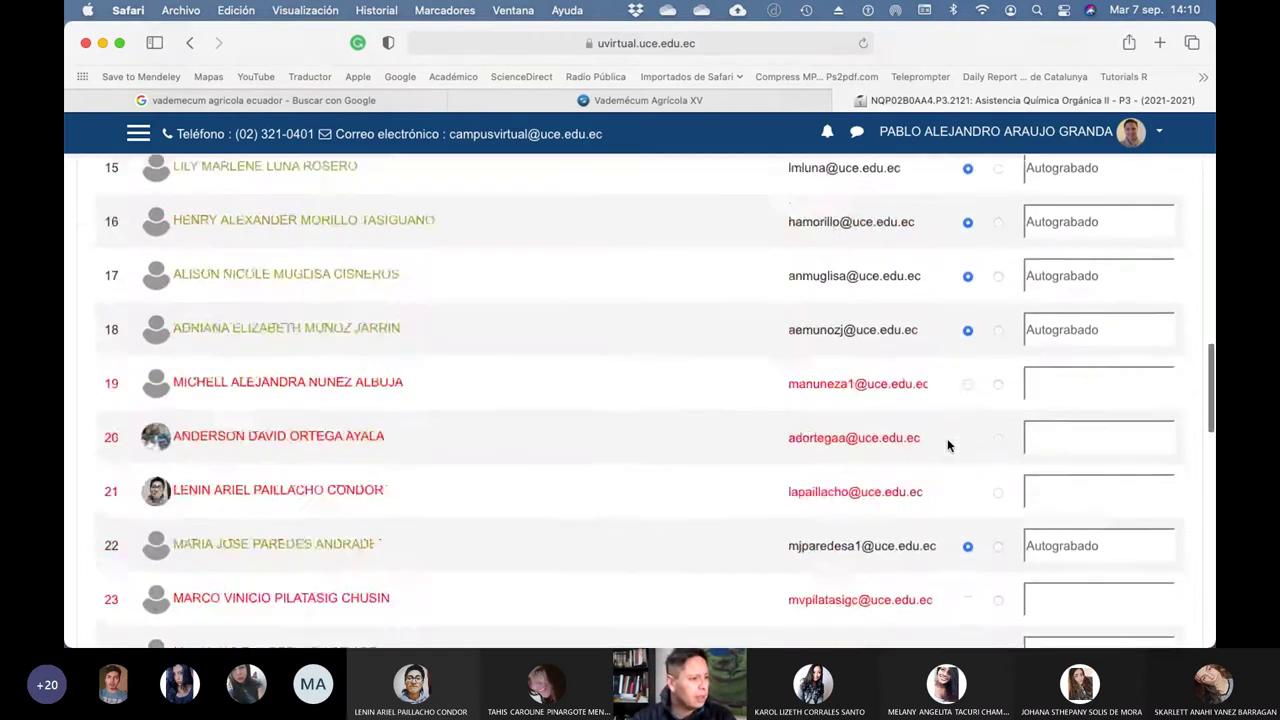
scroll(949, 445, down, 2)
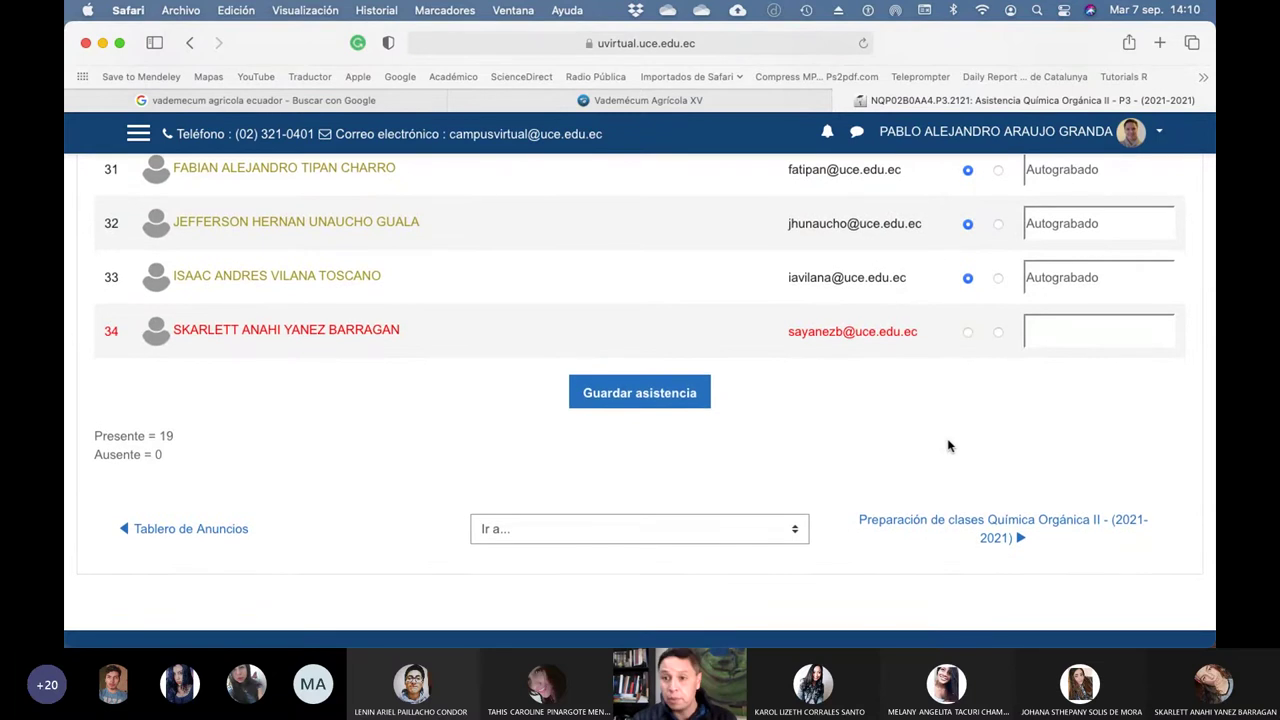
scroll(949, 446, up, 1)
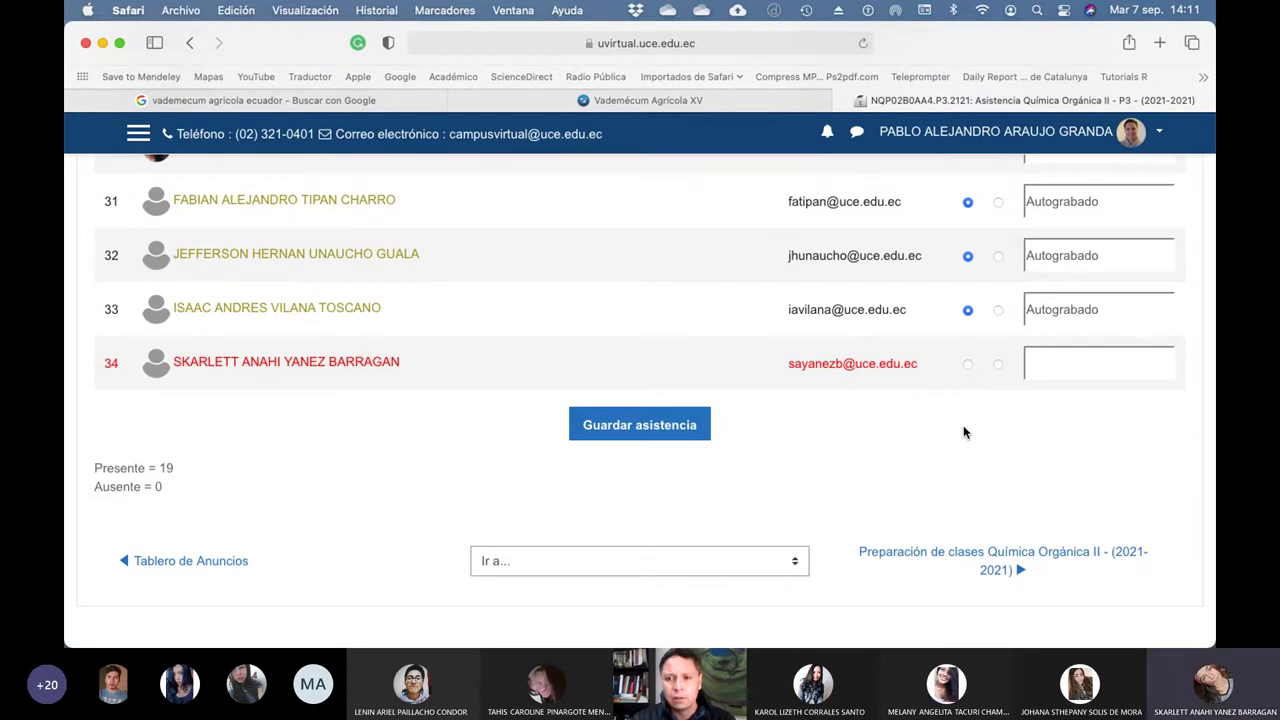
- Mark students 34, 30 and 23 present and student 26 absent
click(967, 366)
scroll(935, 400, up, 5)
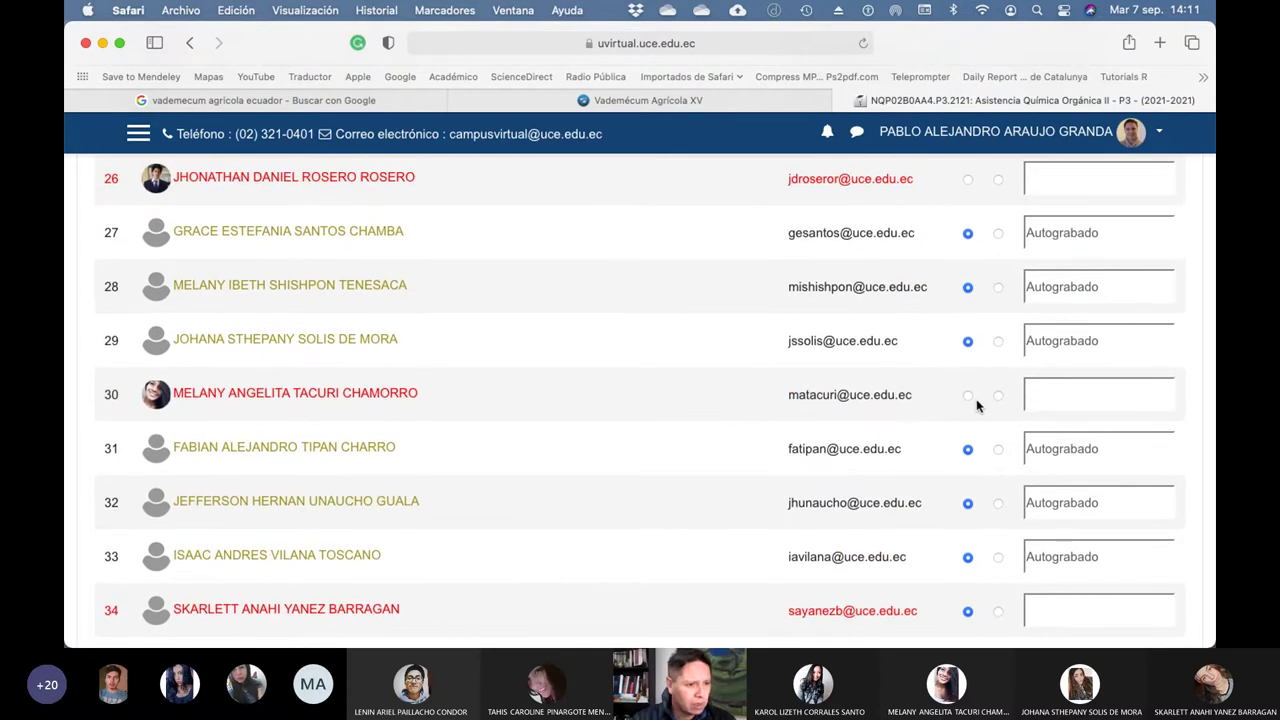
click(968, 396)
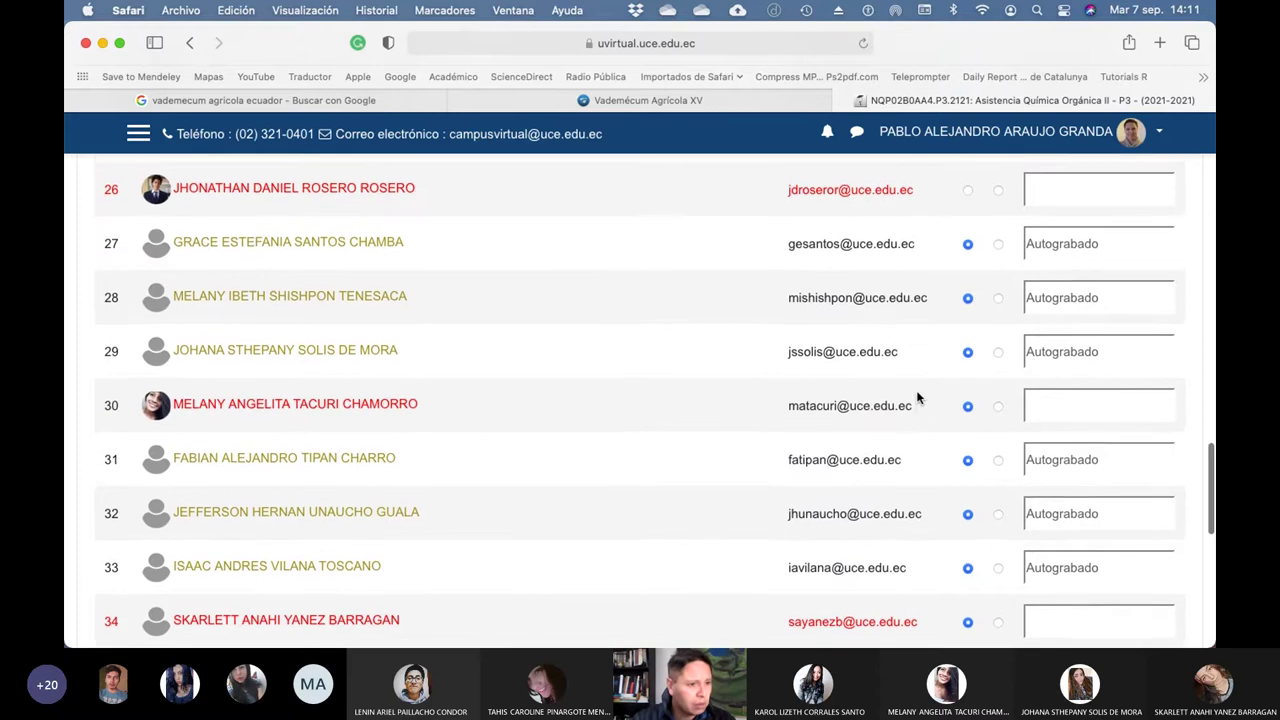
scroll(917, 395, up, 5)
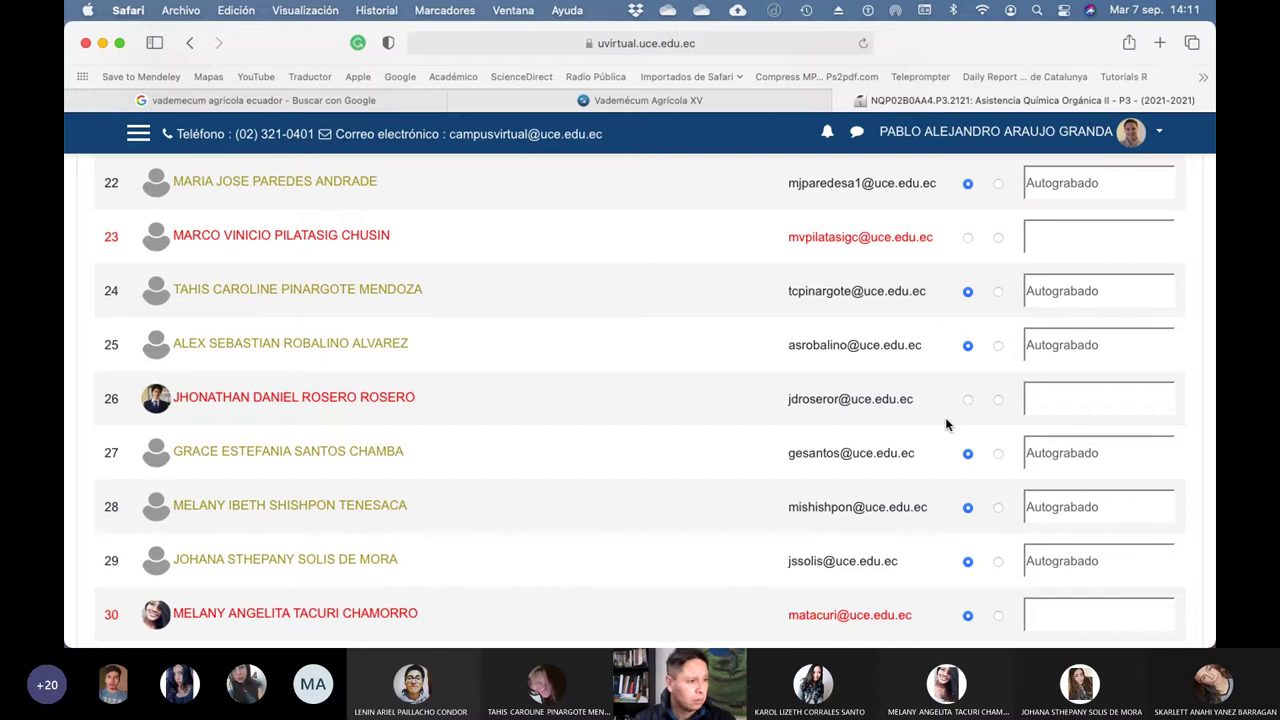
click(998, 399)
scroll(930, 393, up, 3)
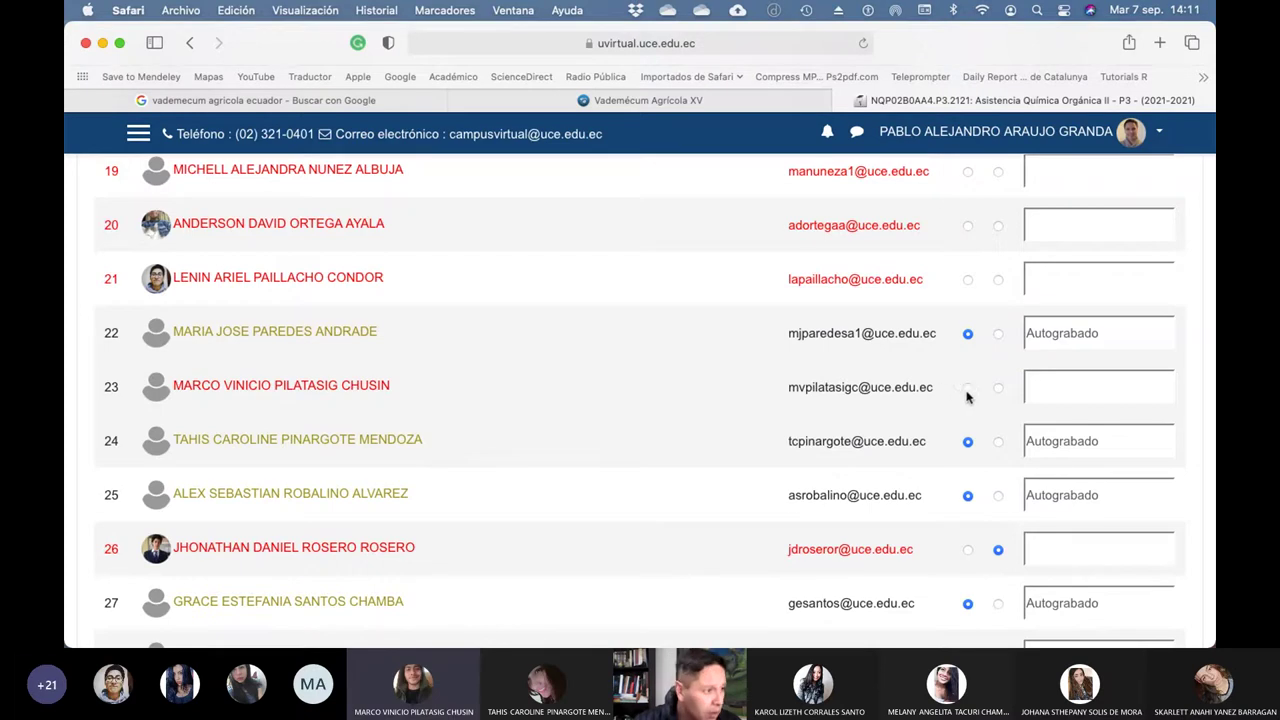
click(967, 389)
scroll(894, 398, up, 5)
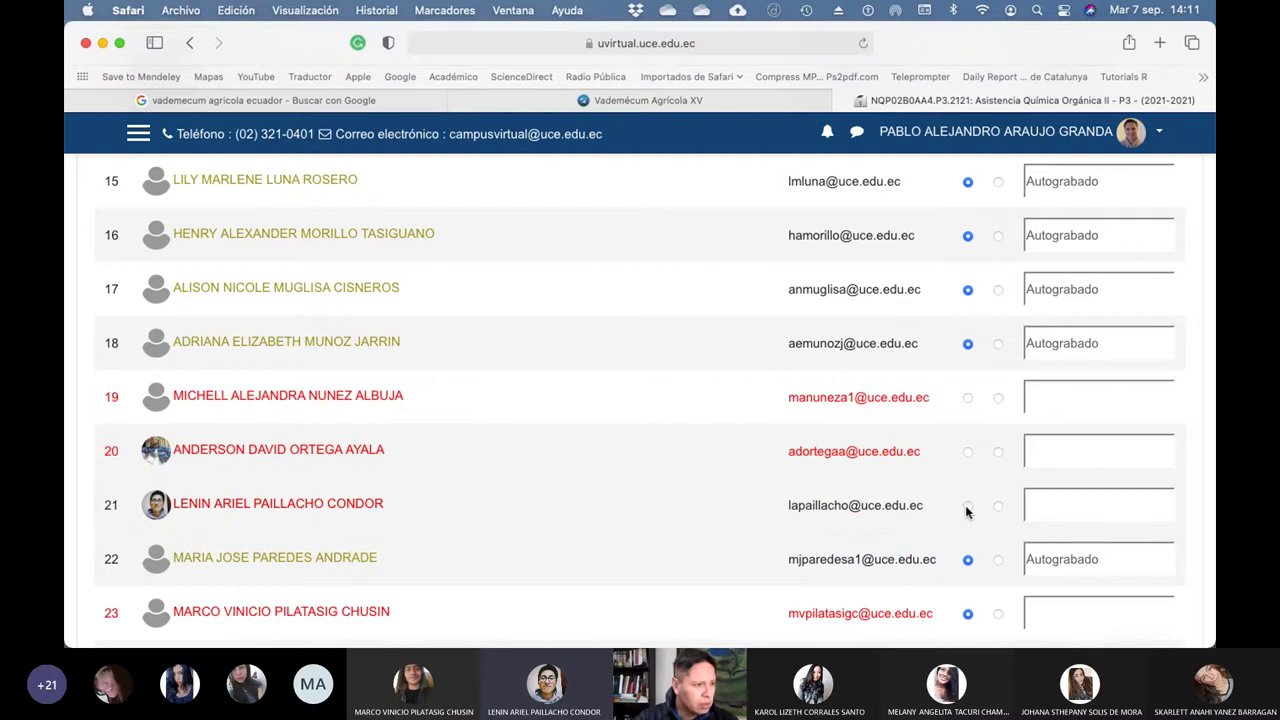
- Mark students 21, 20, 19 and 14 present
click(967, 506)
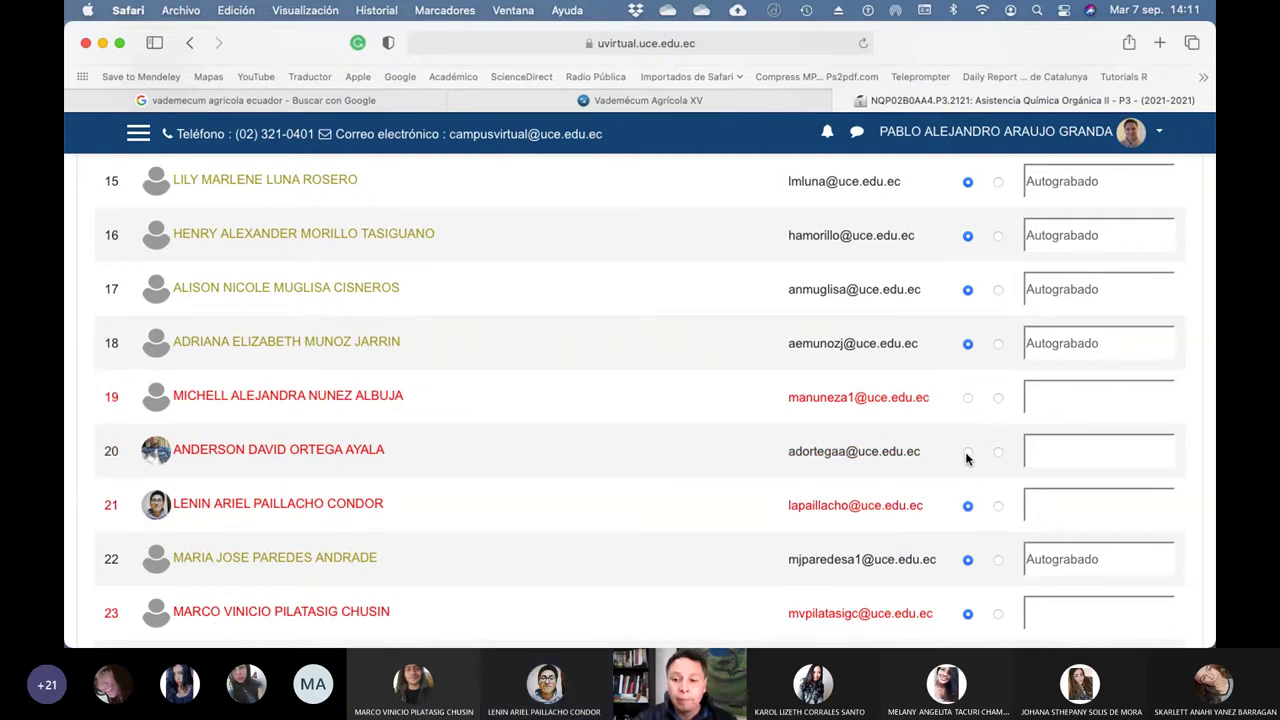
click(967, 455)
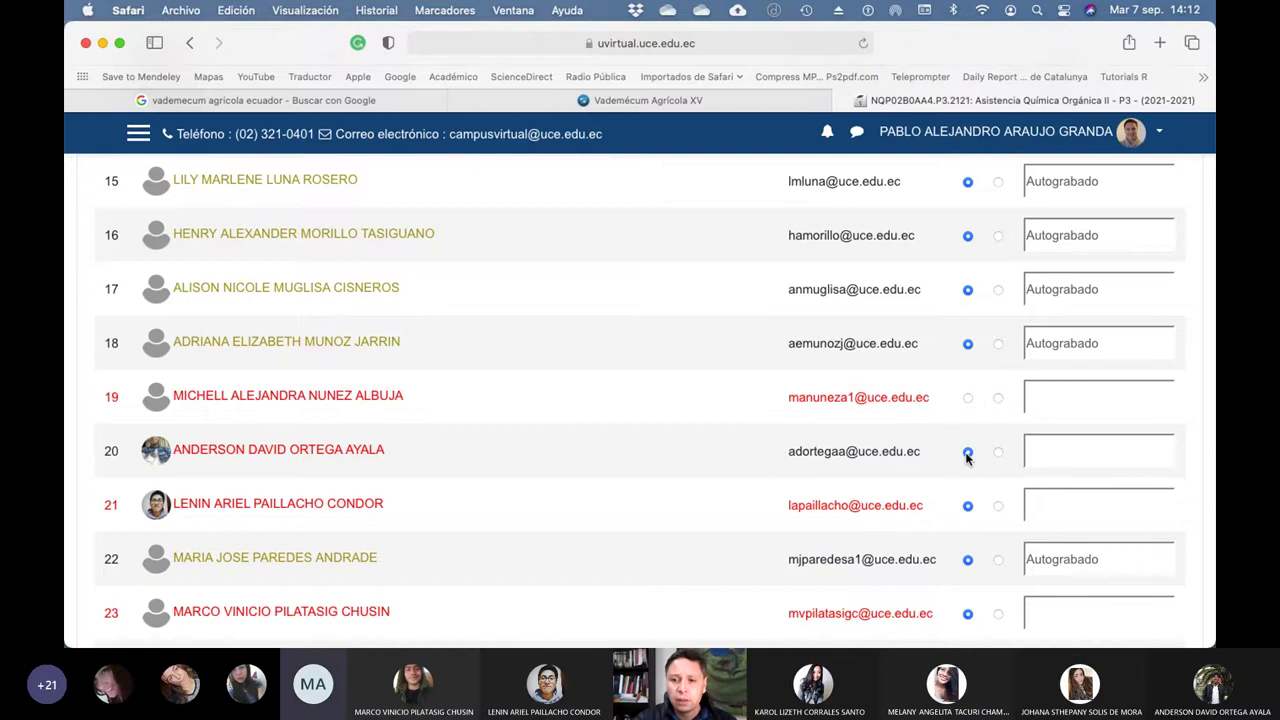
click(968, 398)
scroll(926, 430, up, 1)
scroll(926, 430, up, 5)
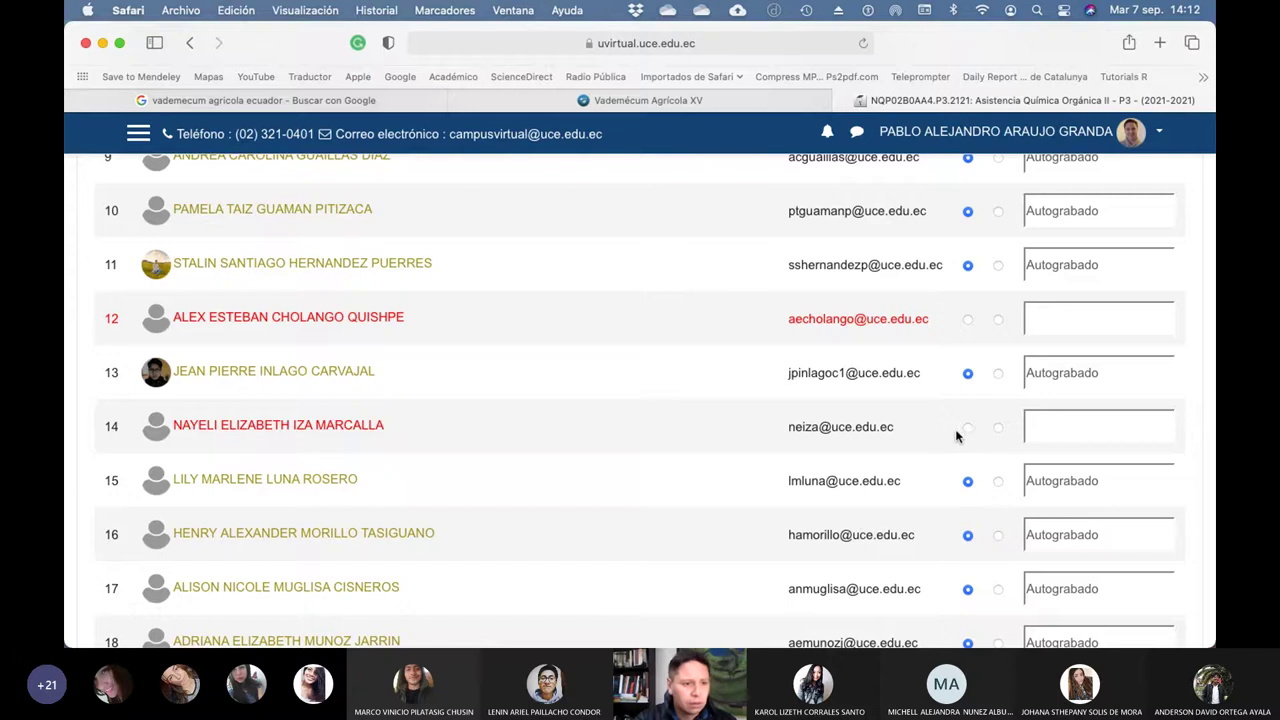
click(966, 430)
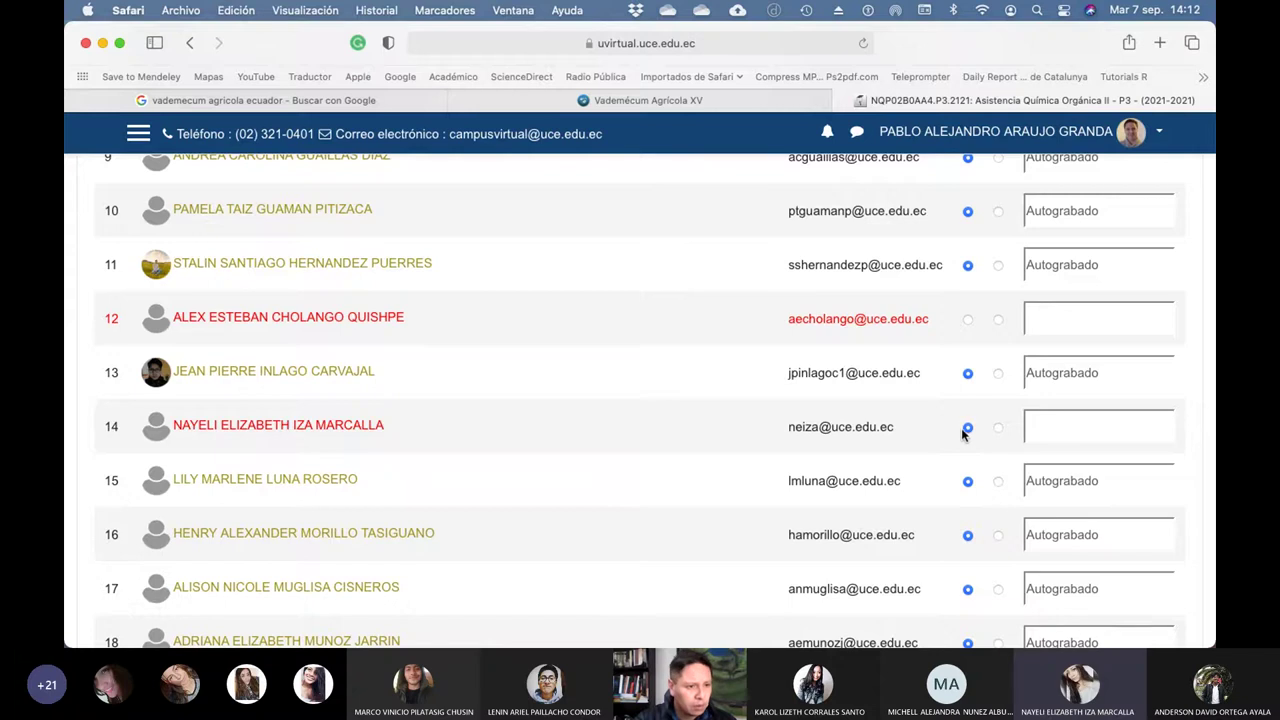
scroll(868, 428, up, 1)
scroll(868, 430, up, 1)
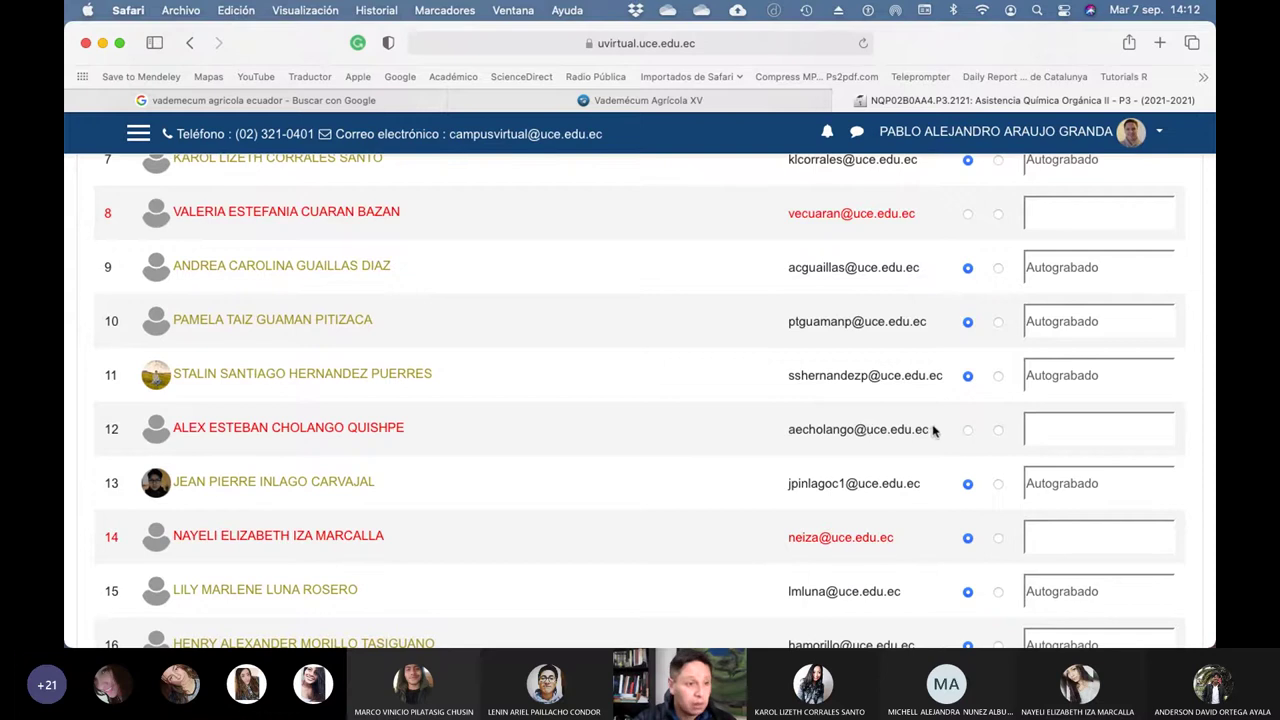
scroll(934, 428, up, 4)
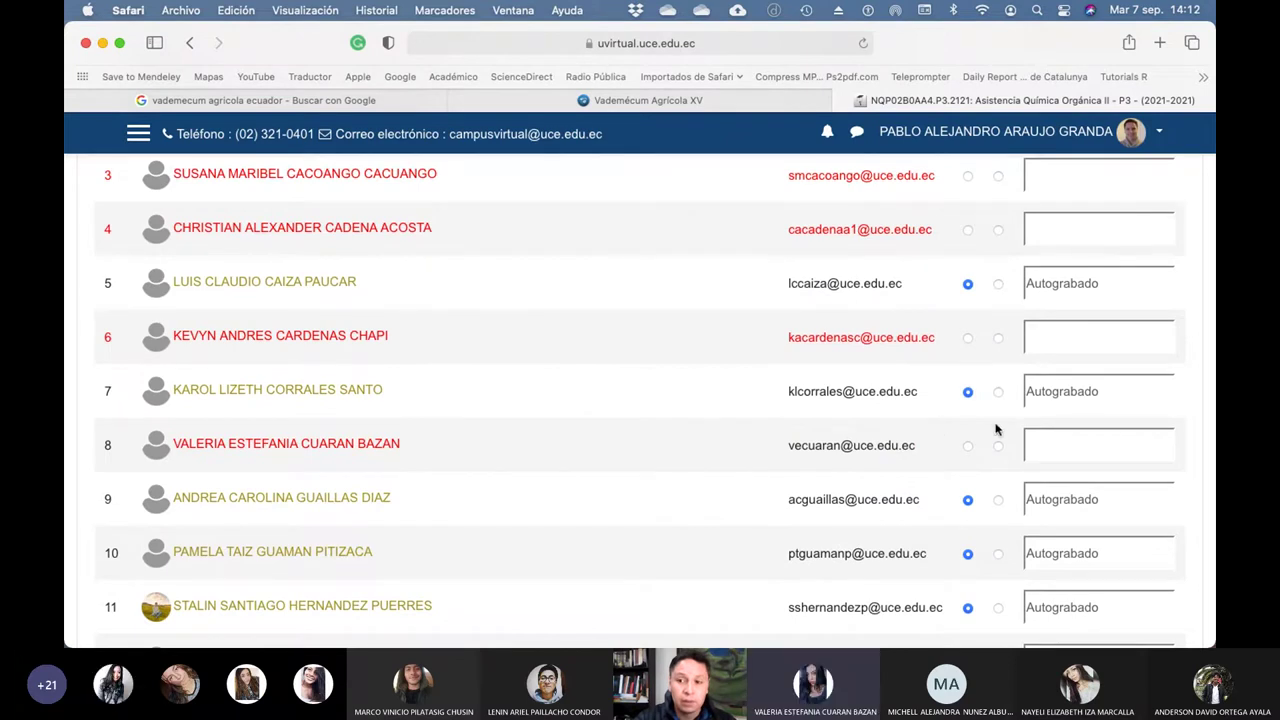
- Mark students 8, 3 and 2 present and students 6, 4 and 1 absent
click(967, 446)
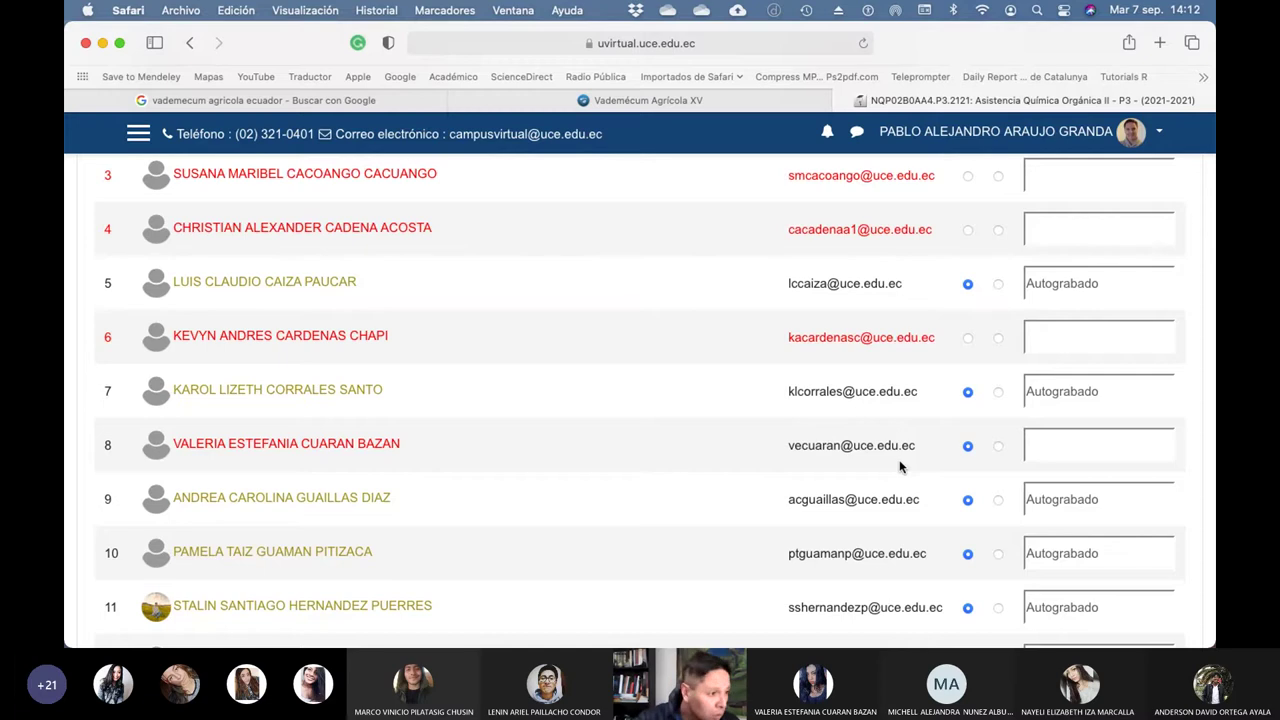
click(999, 340)
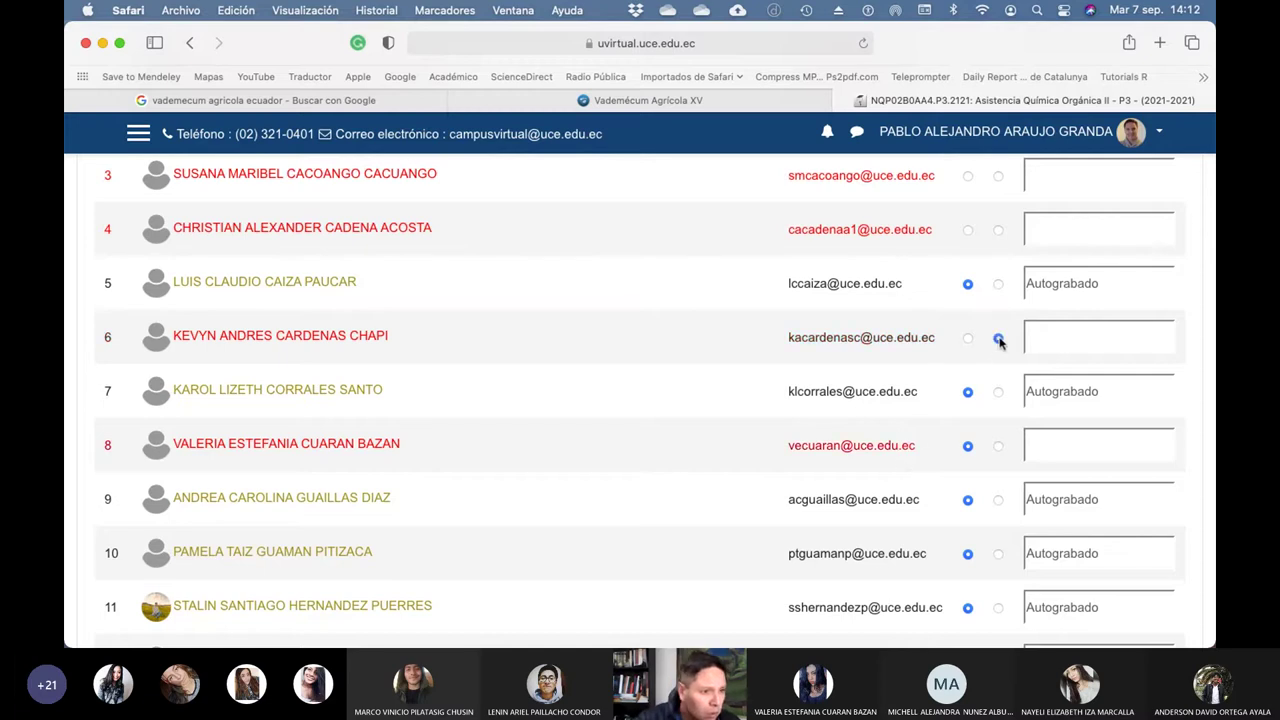
scroll(883, 376, up, 3)
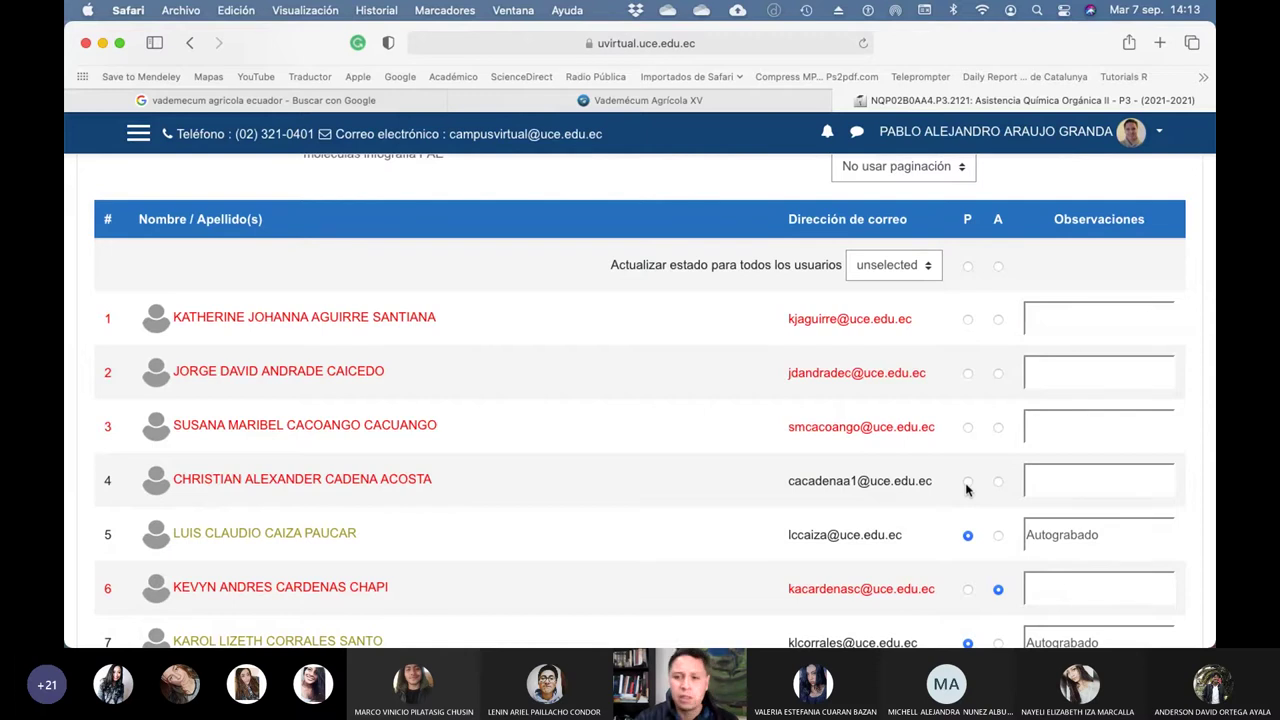
click(998, 482)
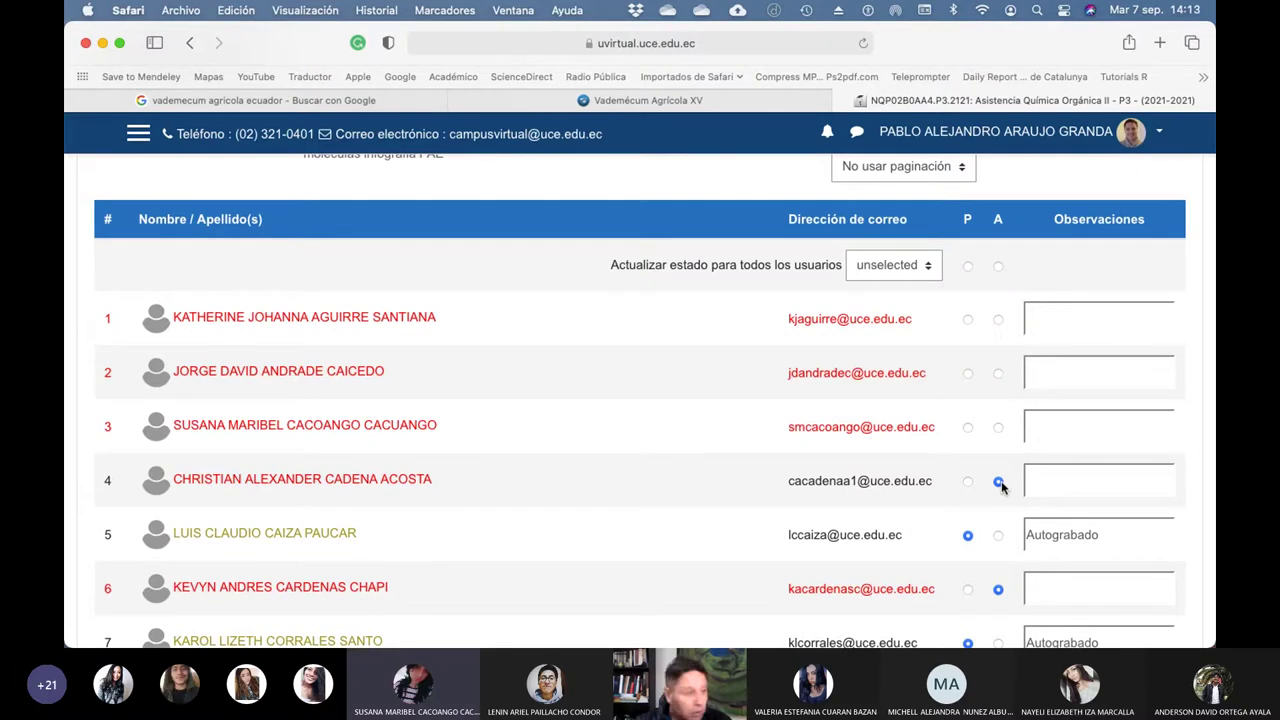
click(967, 428)
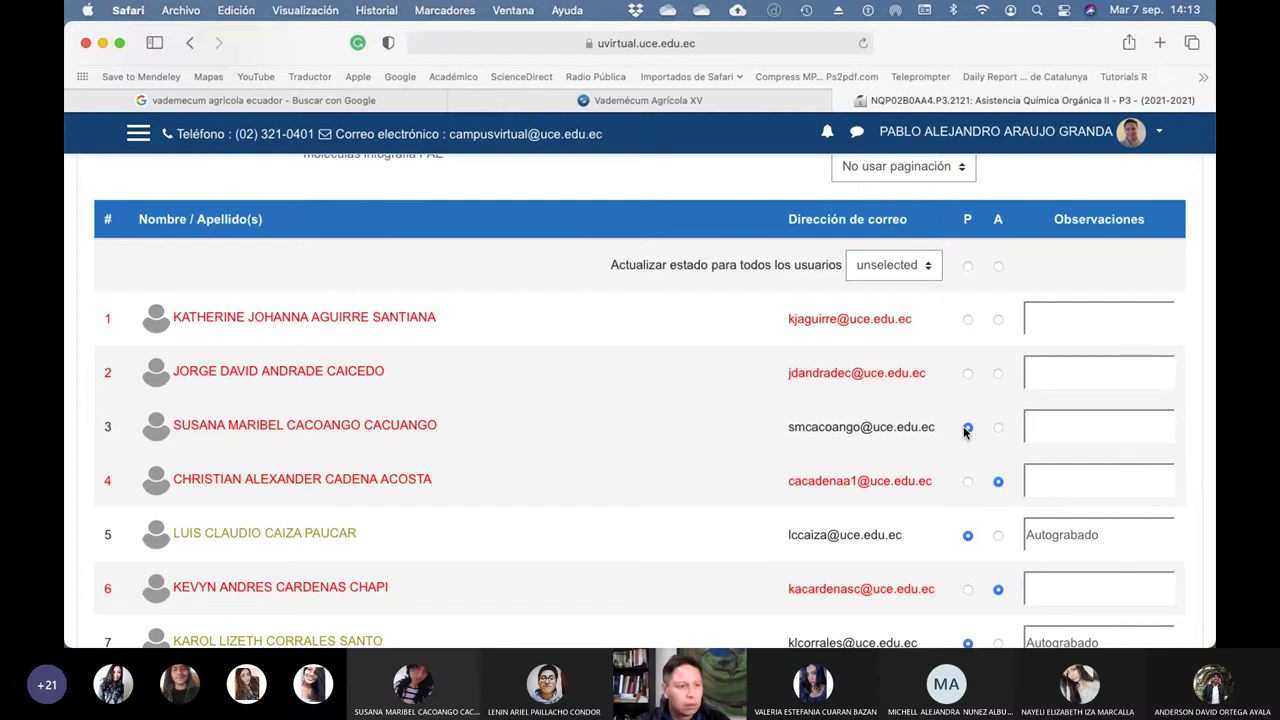
click(967, 374)
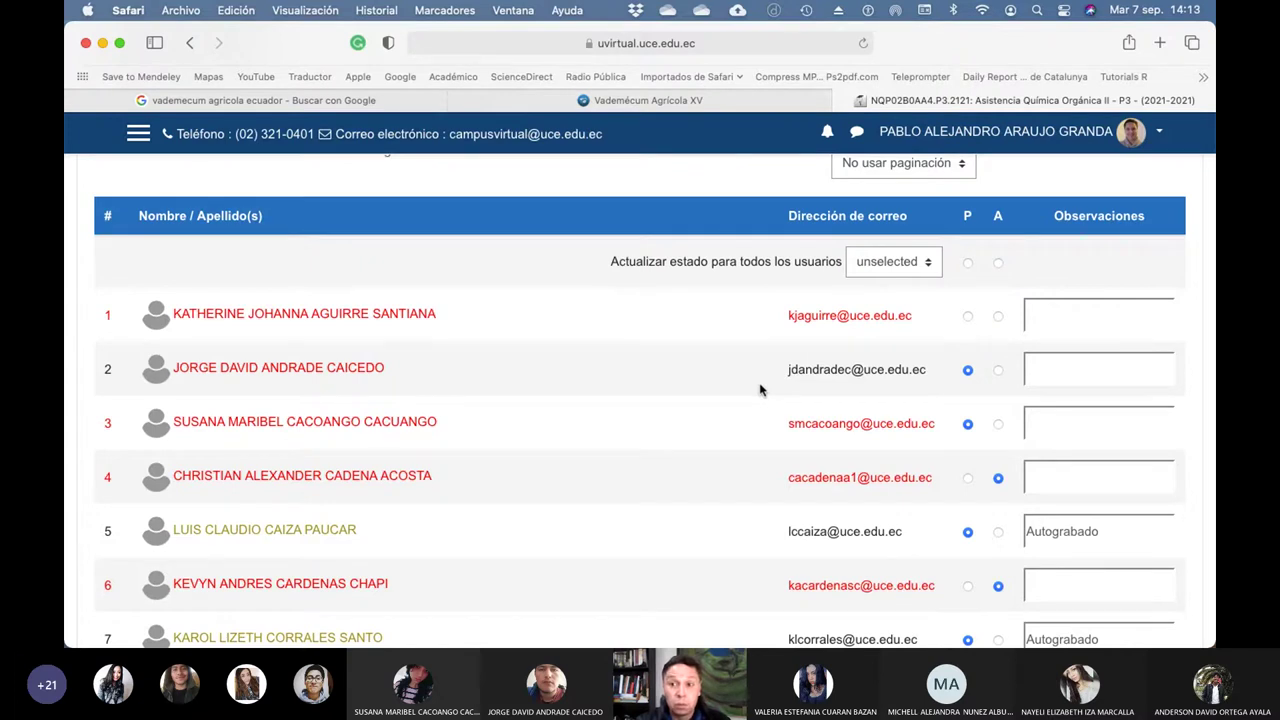
click(997, 317)
scroll(943, 367, down, 20)
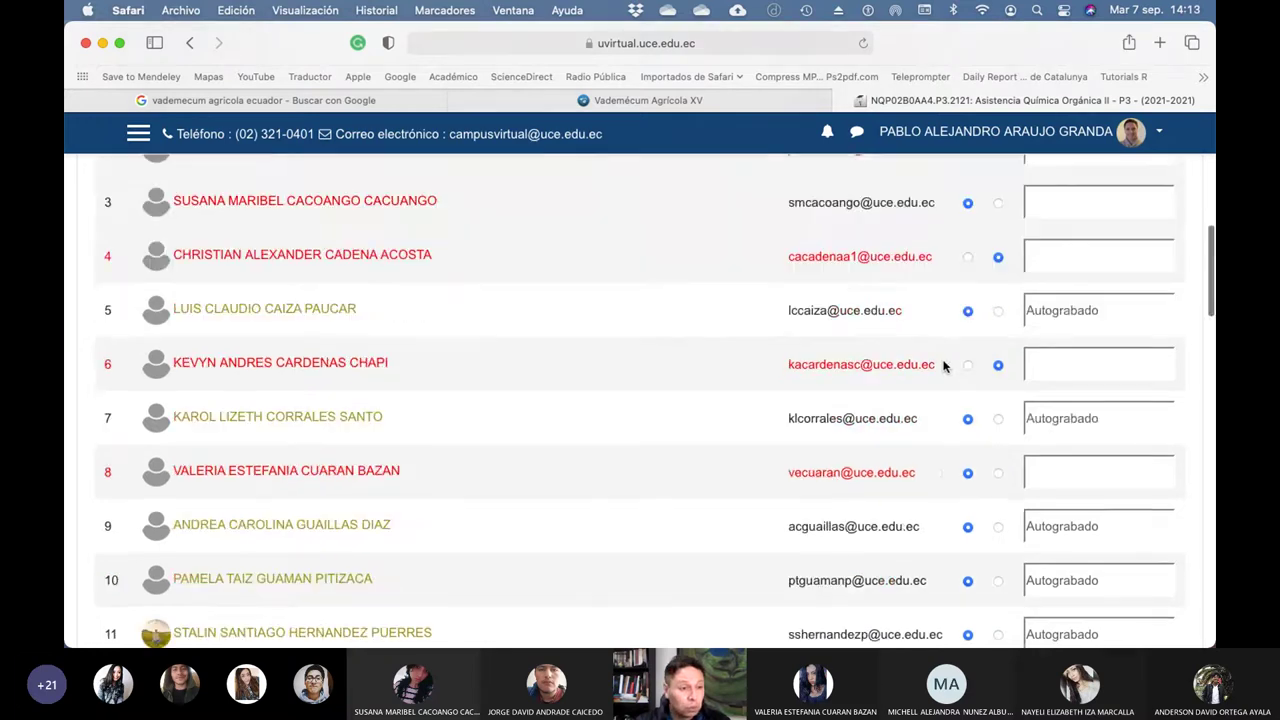
scroll(943, 365, up, 4)
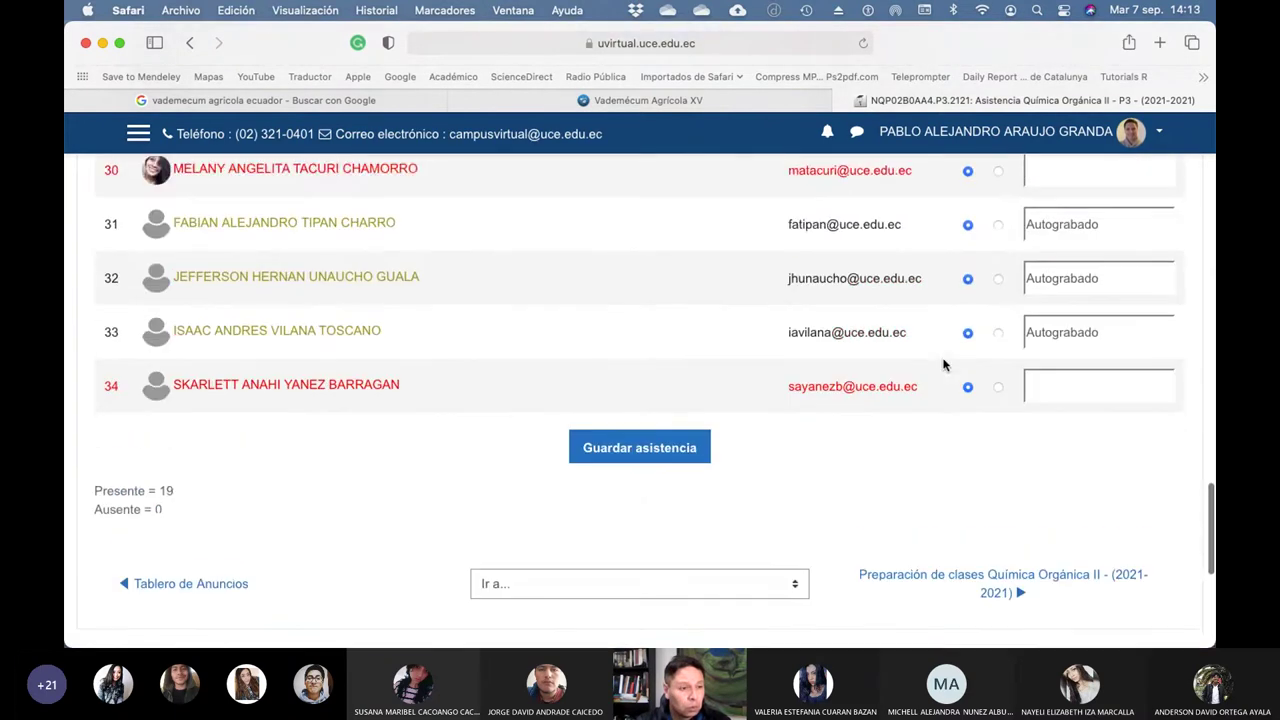
- Save the 7 Sep attendance and bring up the 'Famosos Herbicidas' slide in PowerPoint
click(635, 458)
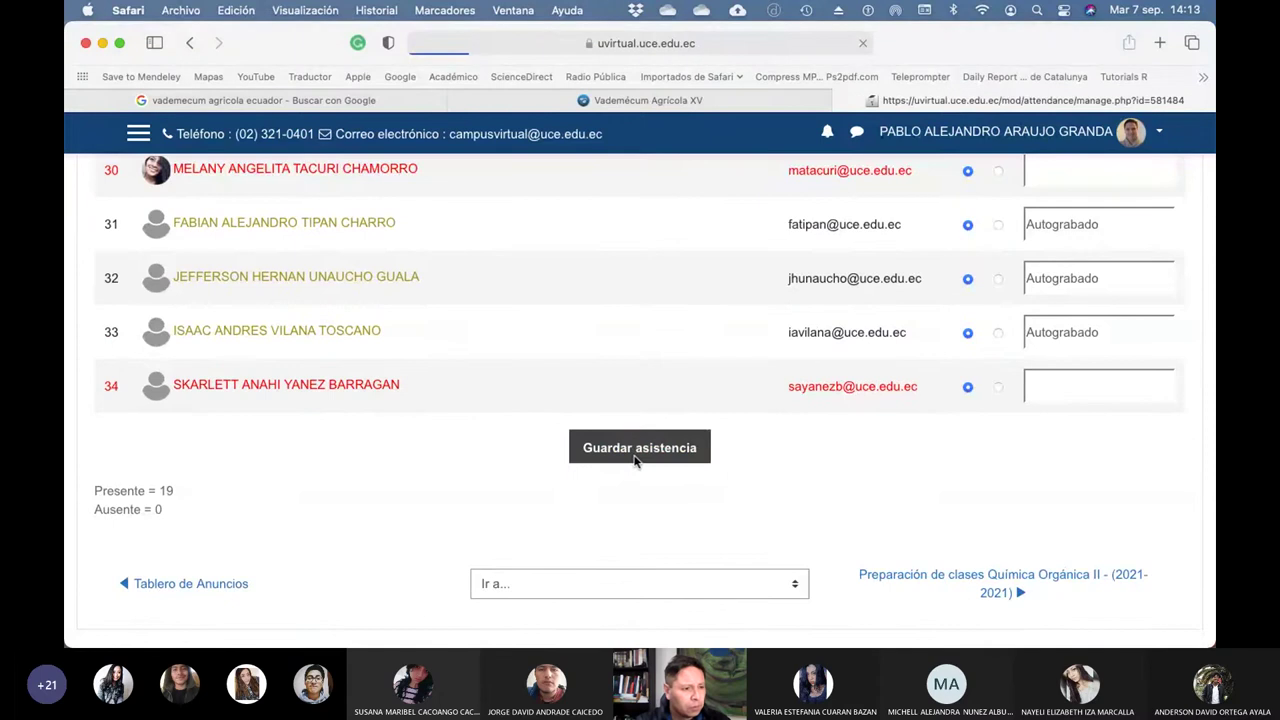
scroll(736, 471, down, 5)
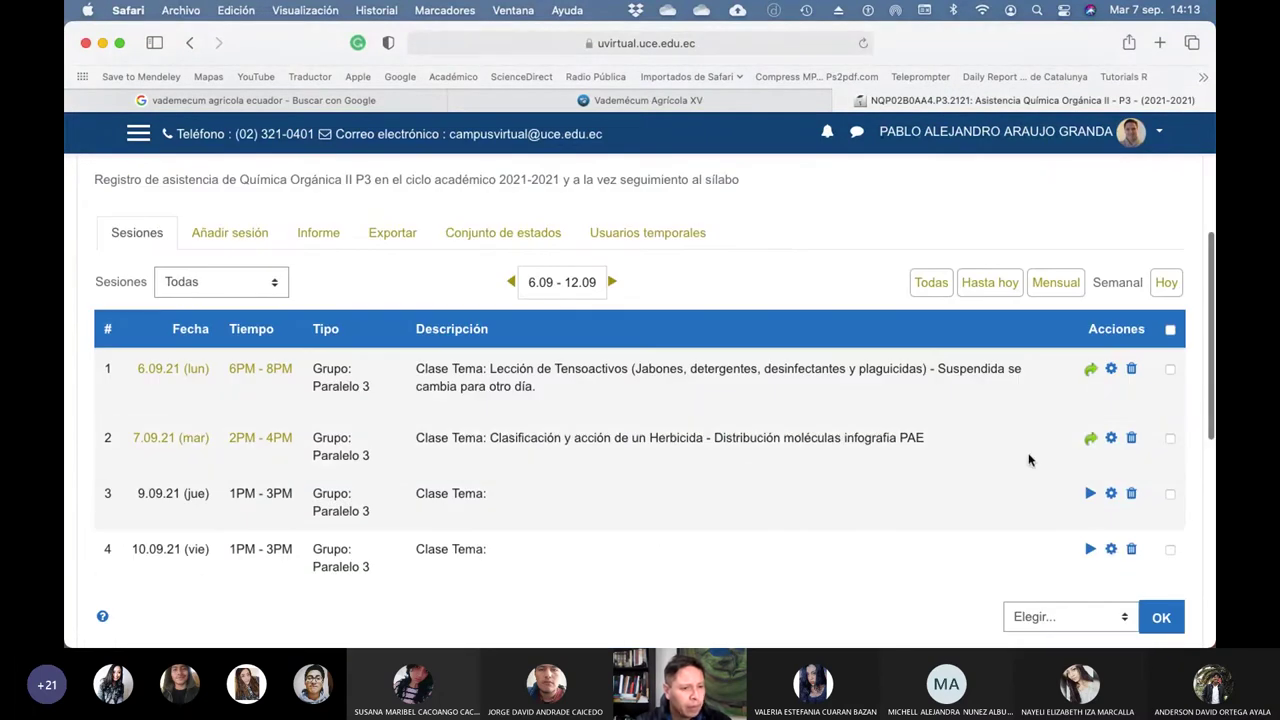
scroll(905, 477, down, 3)
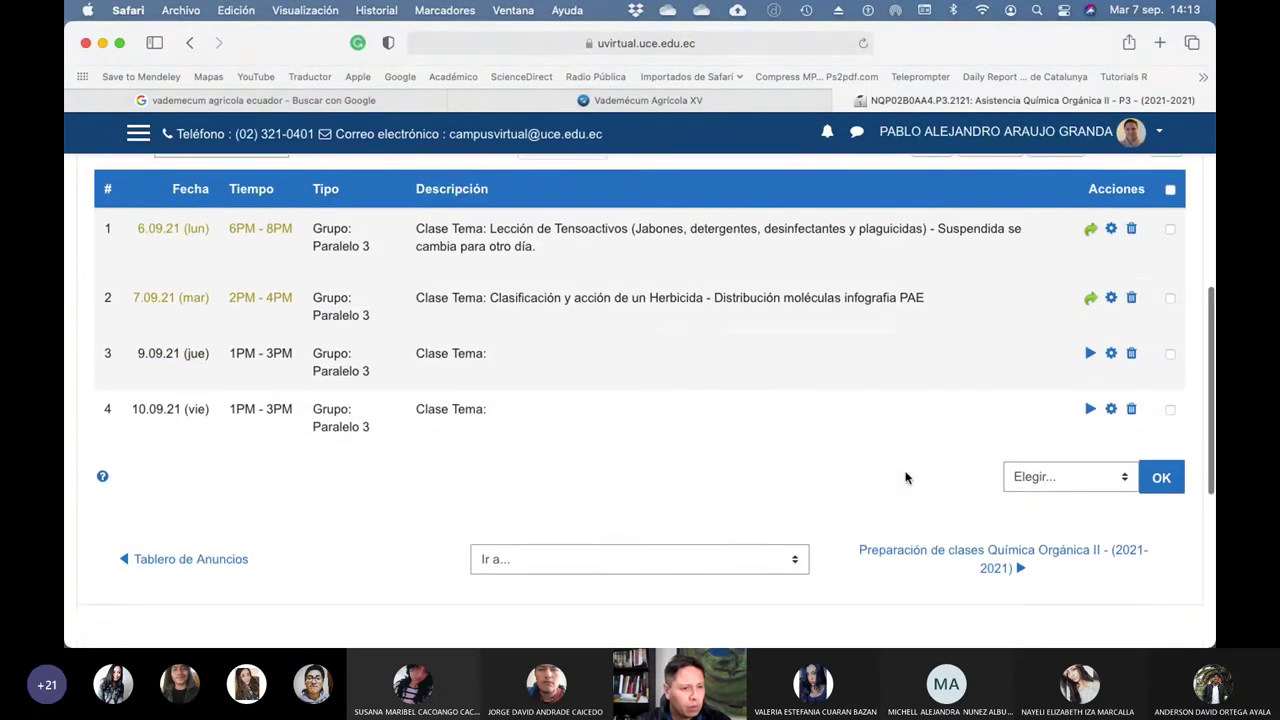
scroll(905, 477, up, 2)
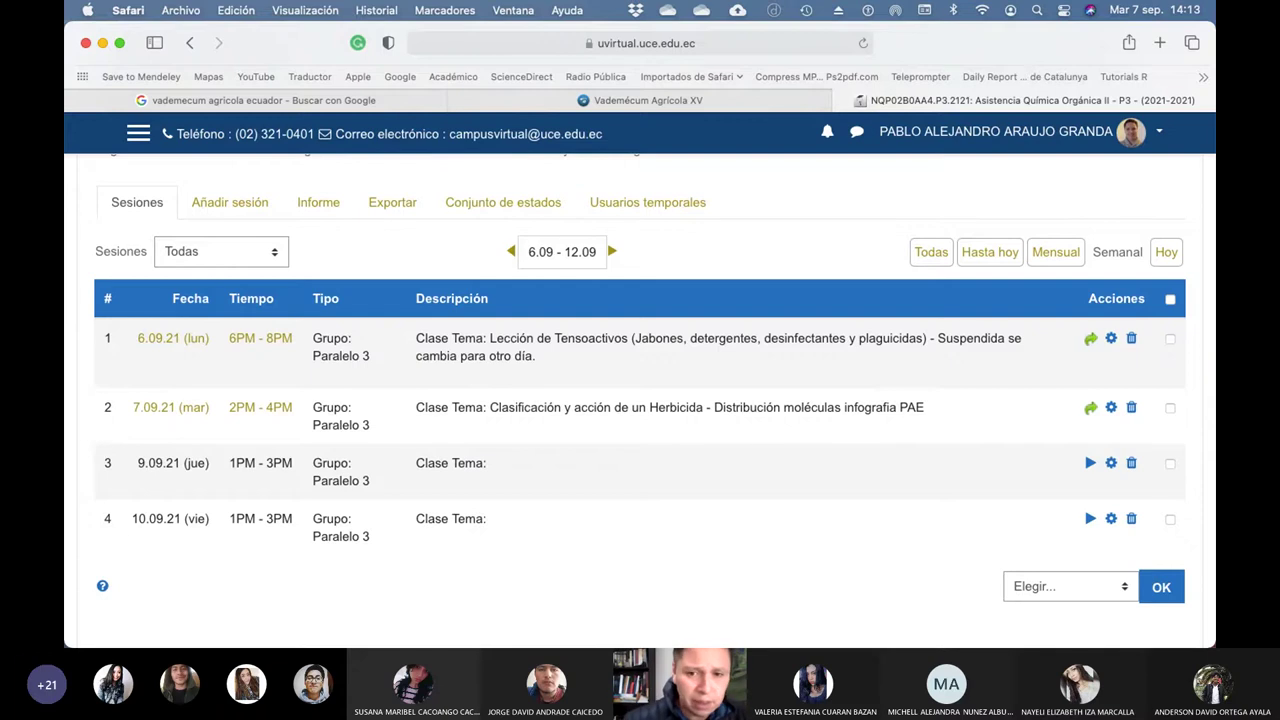
key(super+Tab)
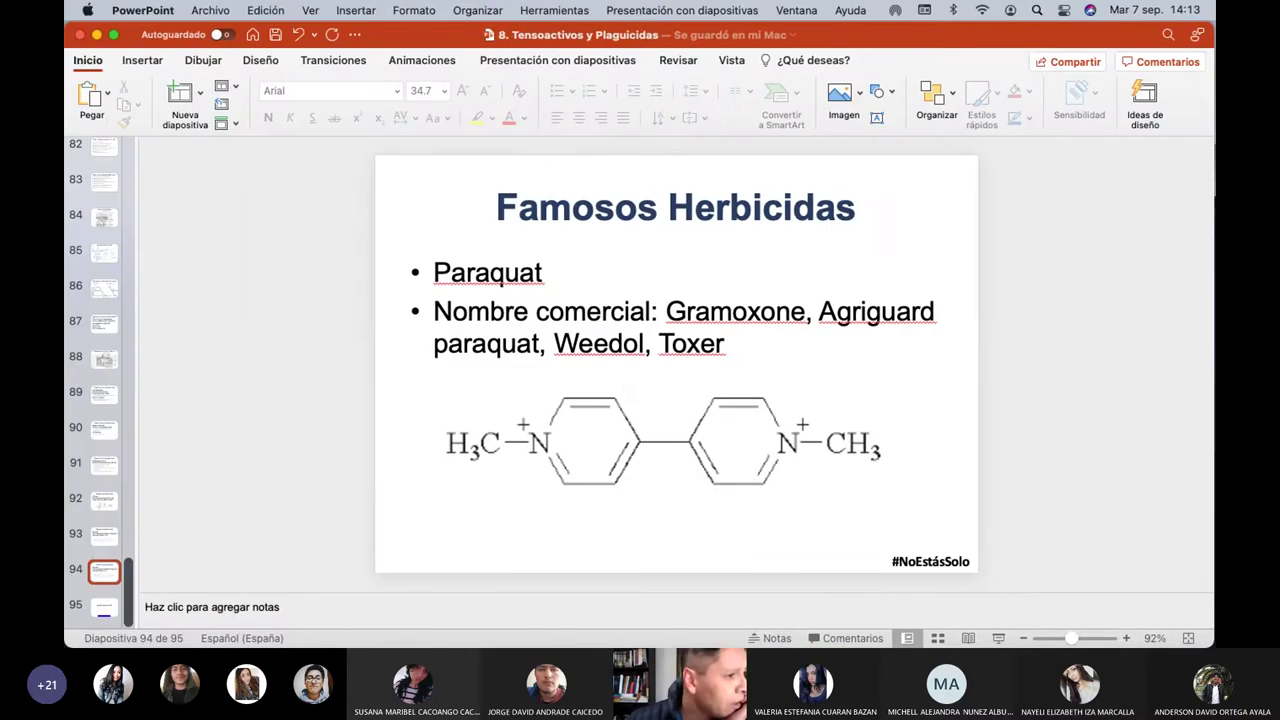
- Leave the herbicides deck and return to Moodle's 6.09–12.09 session list
scroll(103, 512, up, 2)
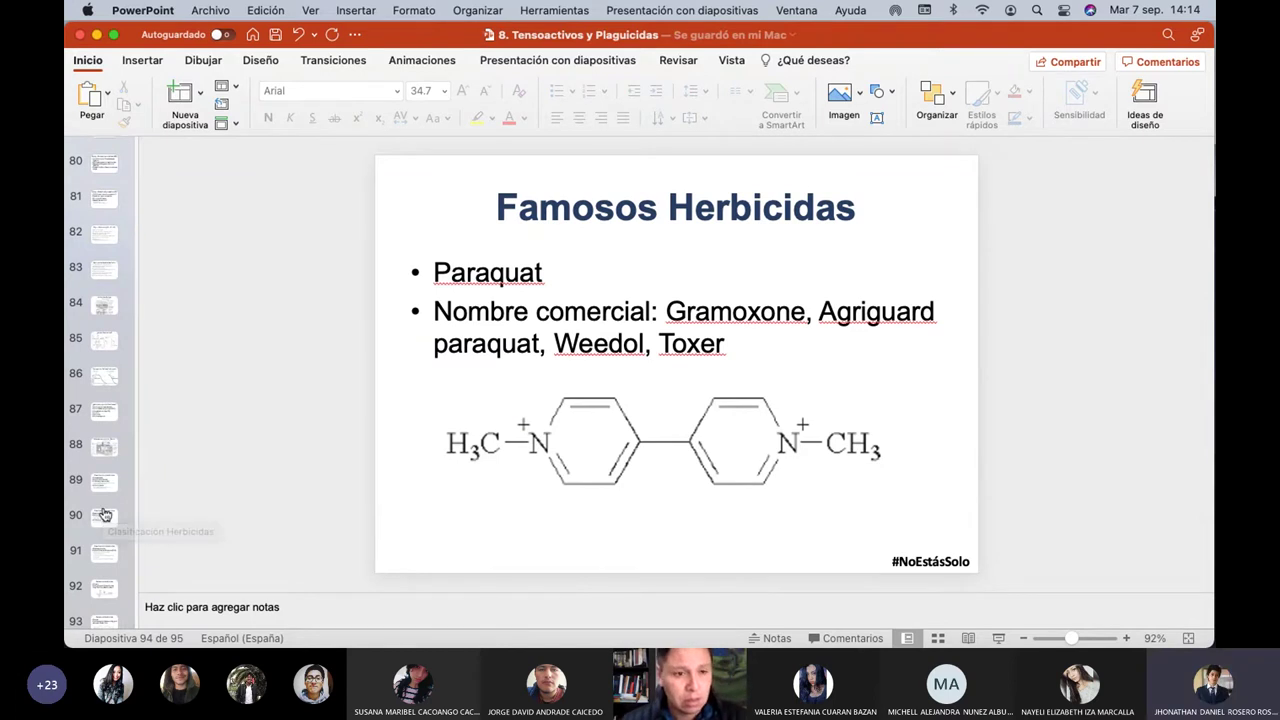
key(super+Tab)
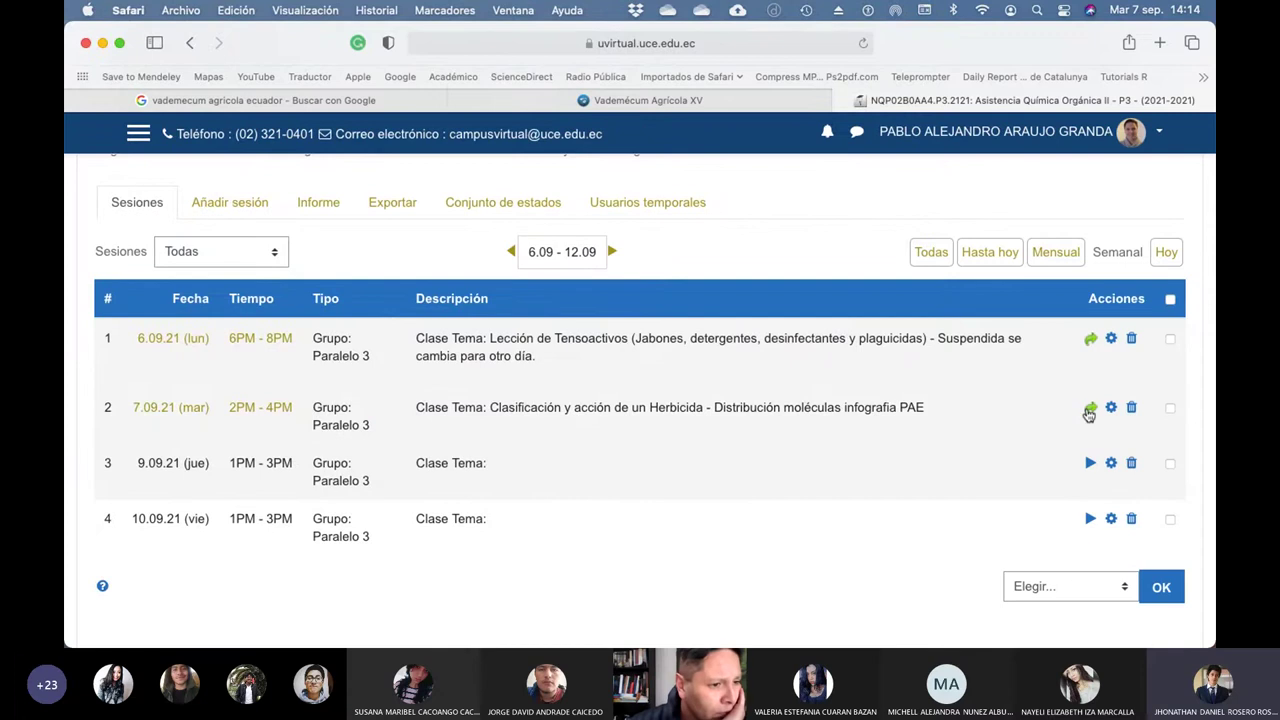
- Reopen the 7 Sep attendance sheet with 'No usar paginación' selected
click(1089, 408)
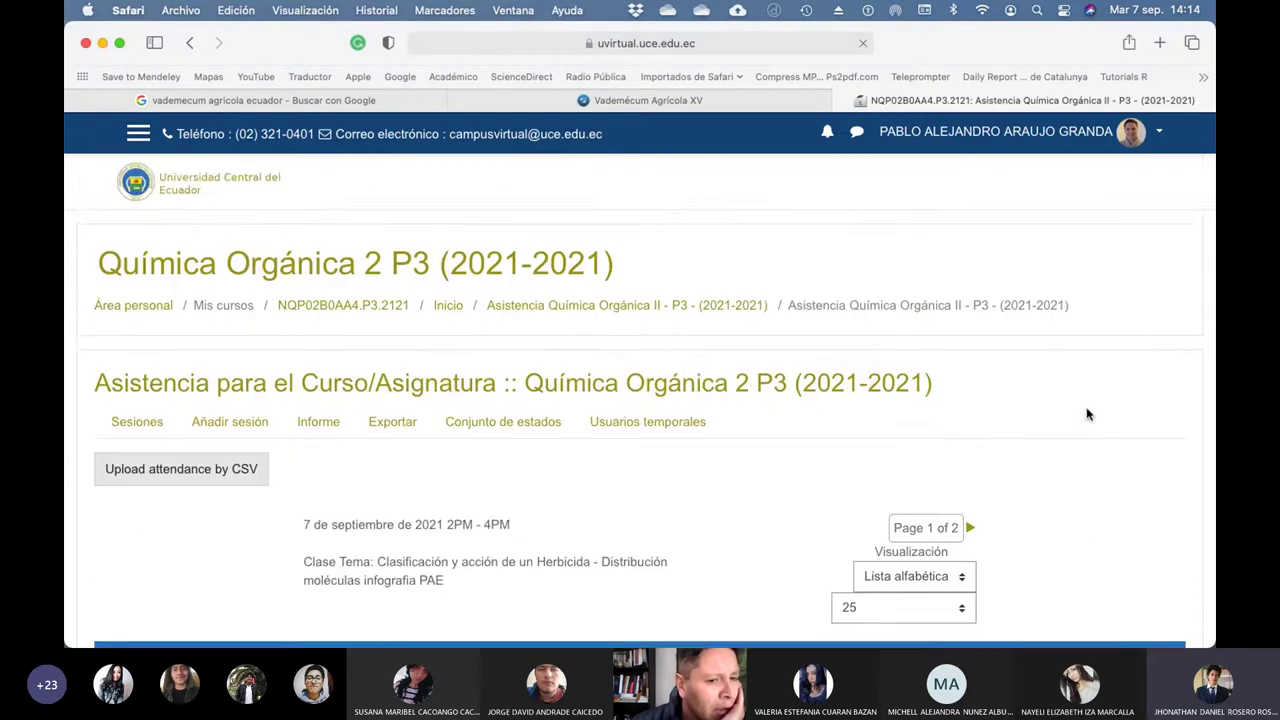
scroll(990, 430, down, 2)
click(937, 508)
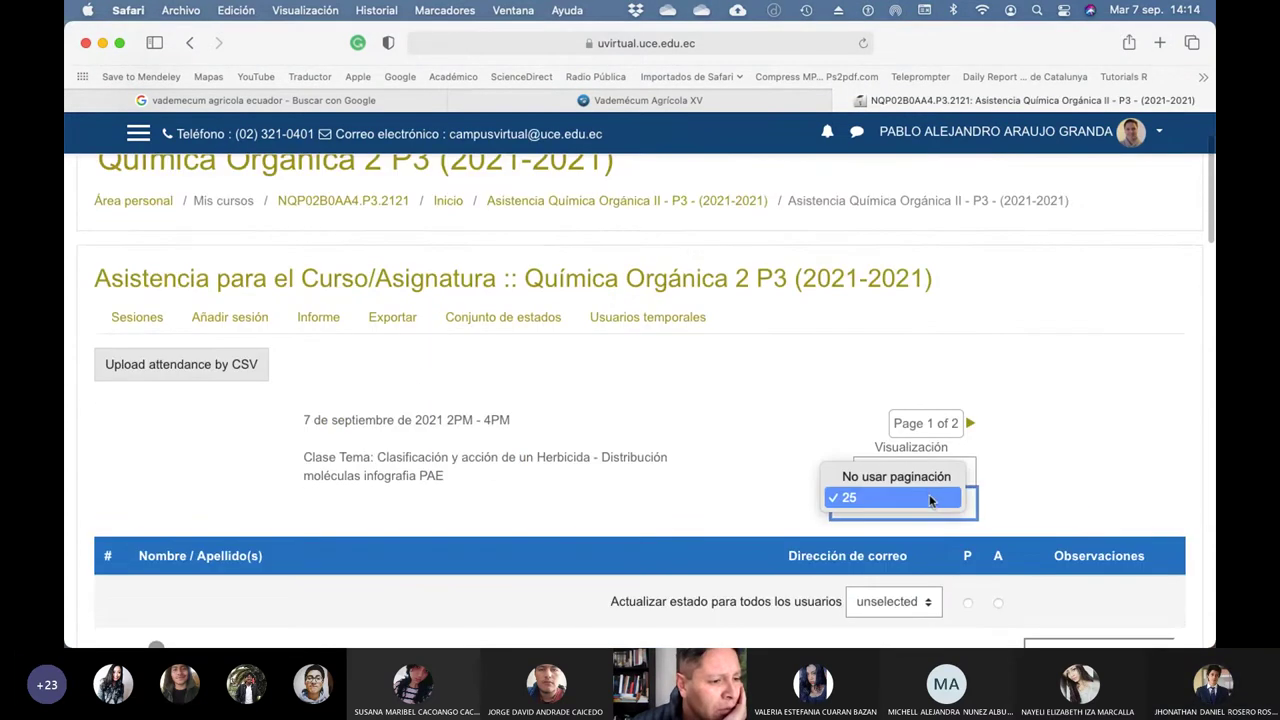
click(930, 486)
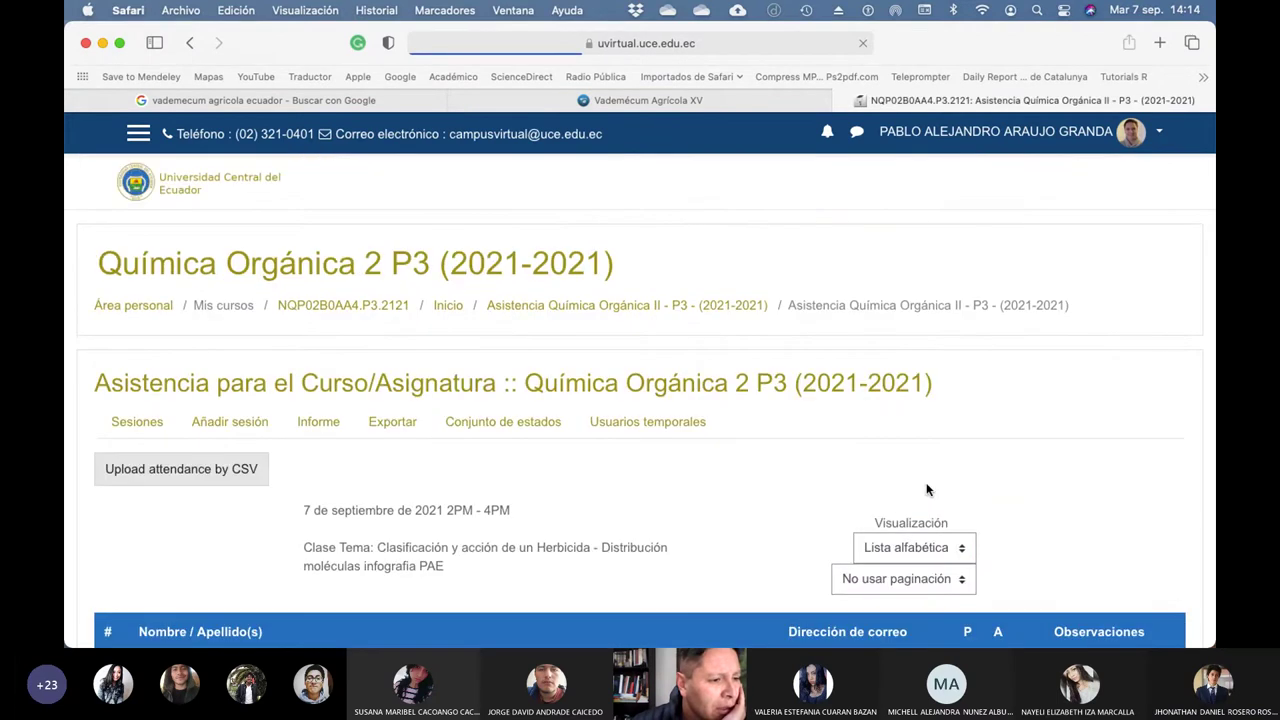
scroll(927, 490, down, 15)
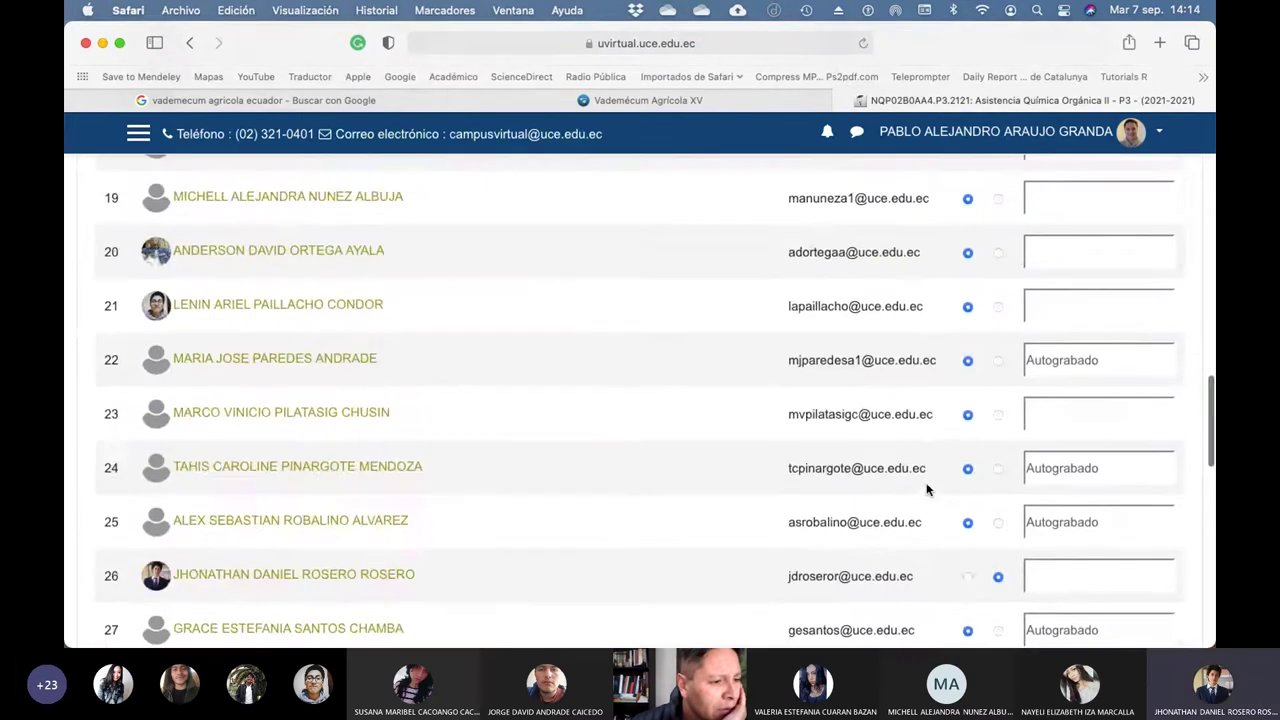
scroll(927, 490, down, 5)
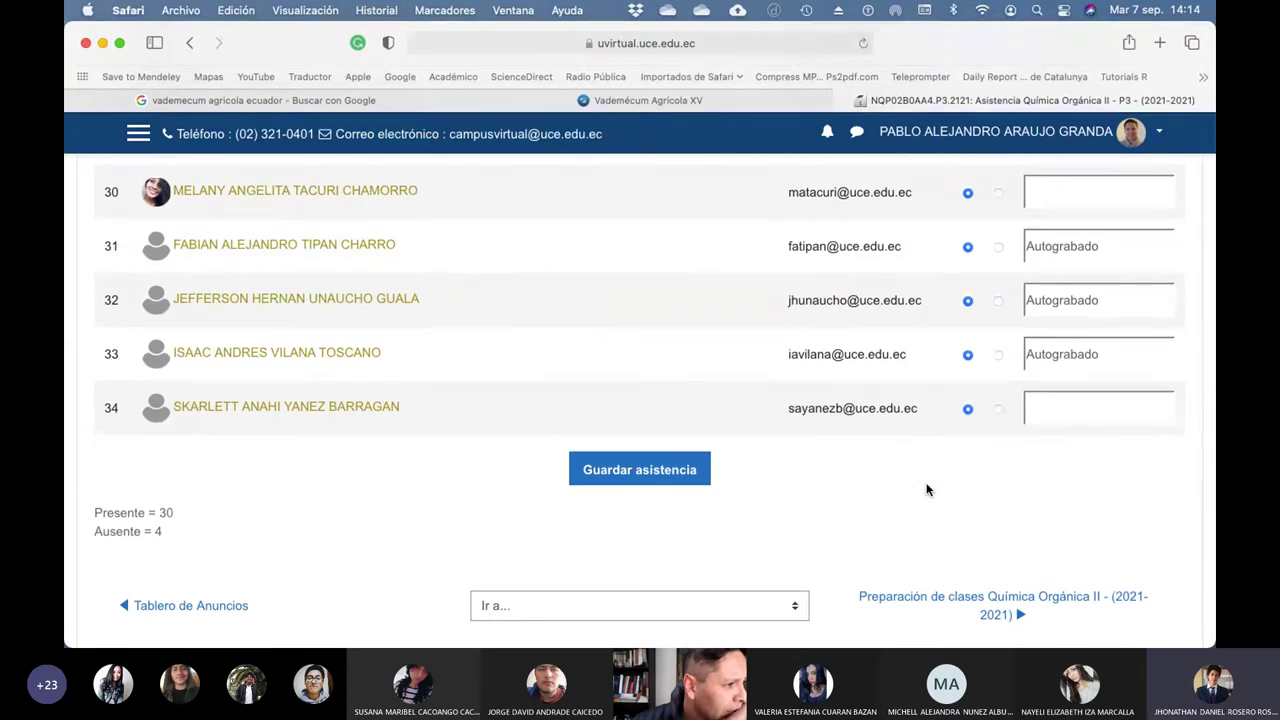
scroll(927, 490, up, 5)
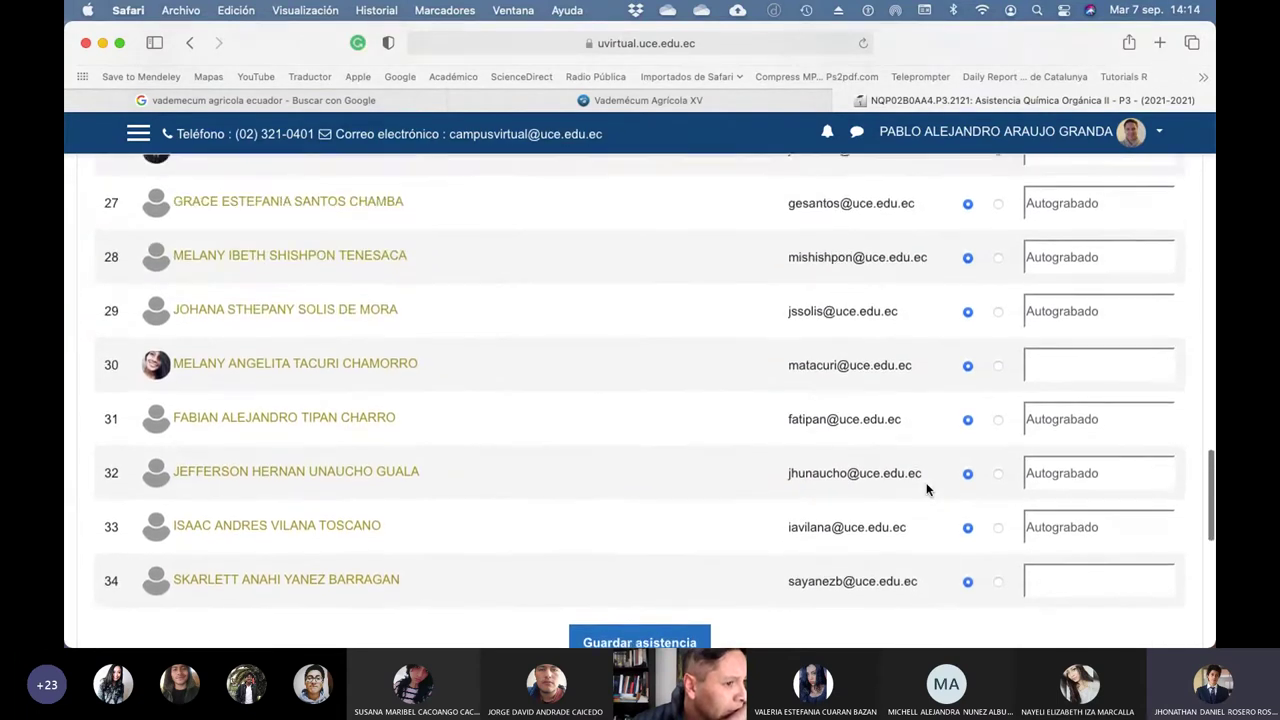
scroll(927, 490, up, 2)
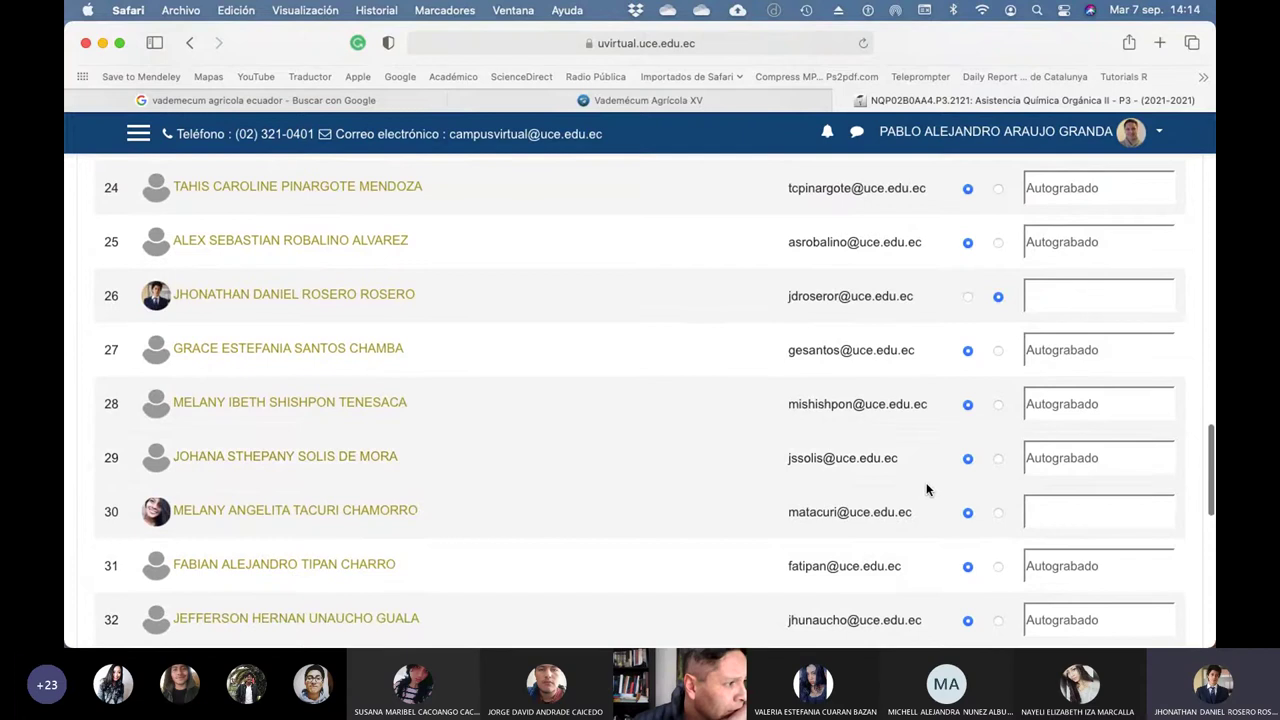
- Change student 26 to present and scroll back up the list
click(967, 297)
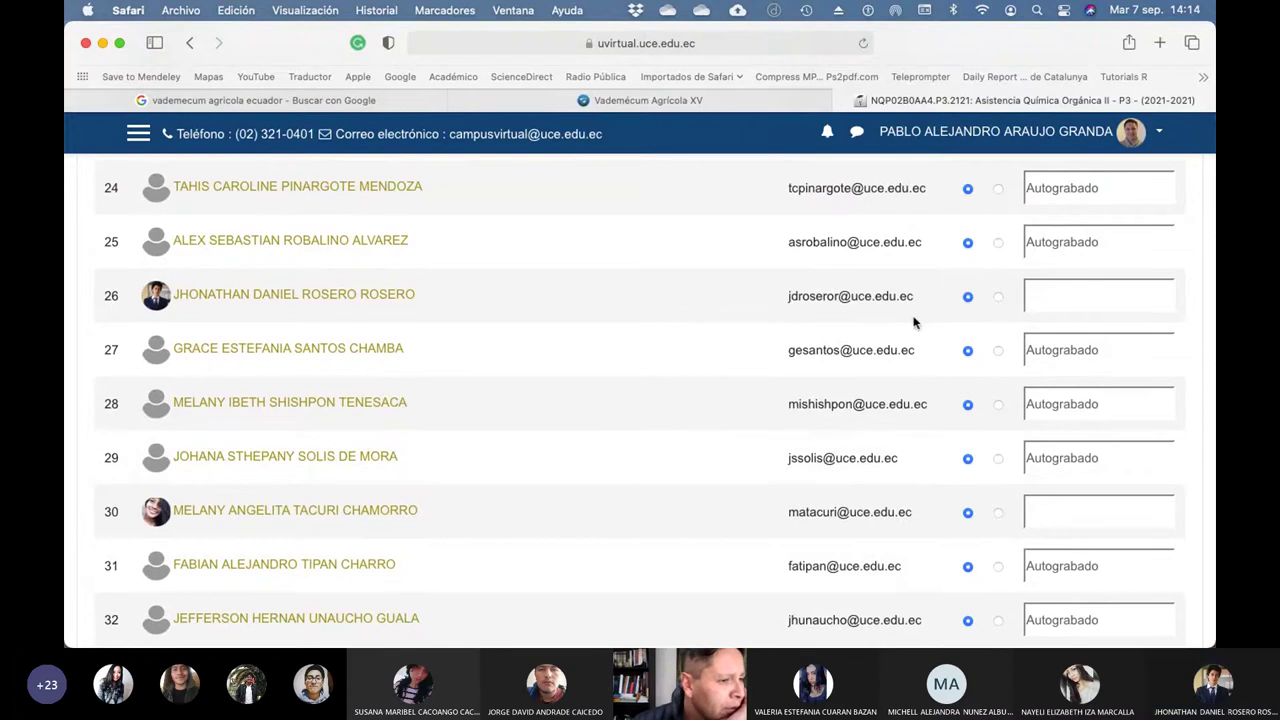
scroll(914, 323, up, 3)
scroll(913, 322, up, 2)
scroll(913, 322, up, 5)
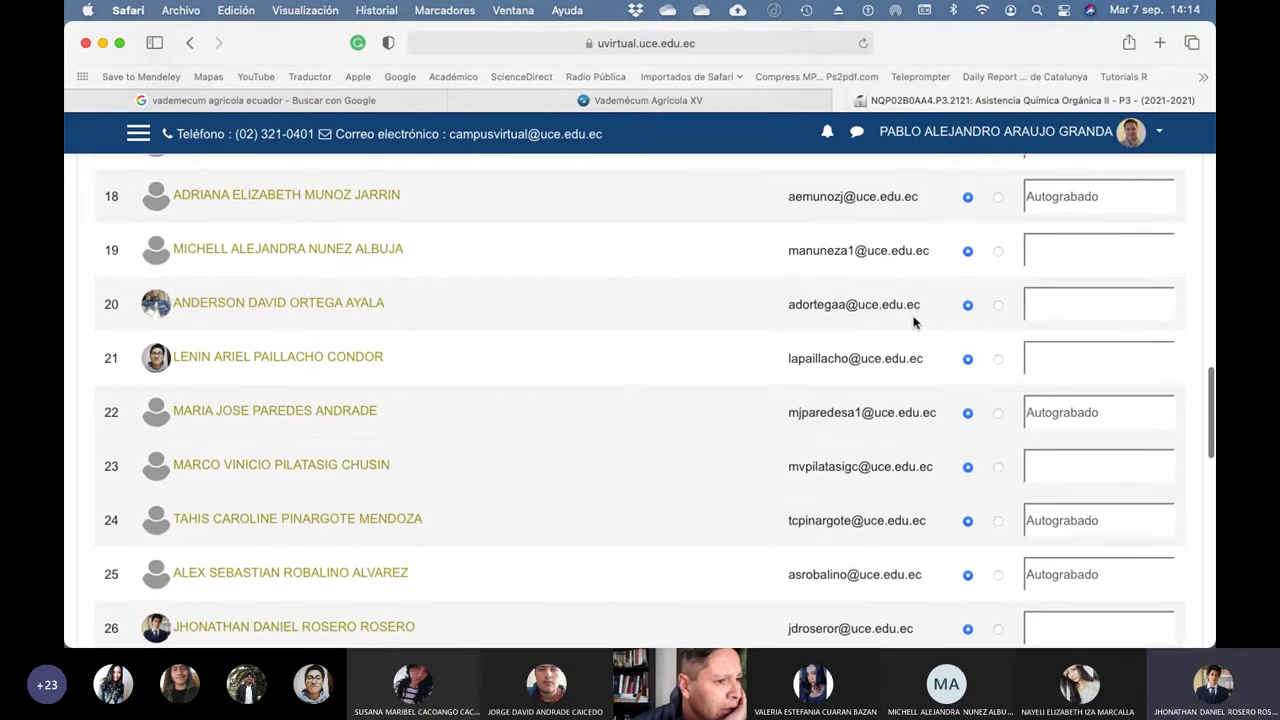
scroll(913, 322, up, 8)
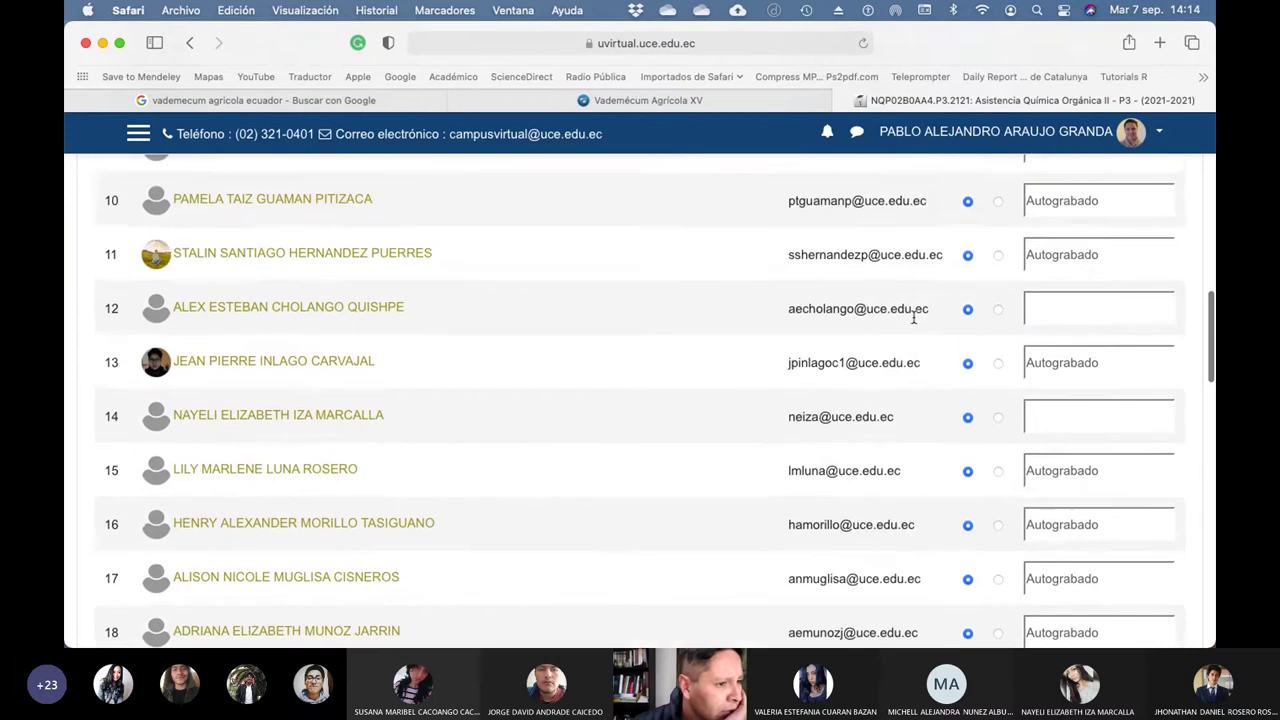
scroll(913, 322, up, 4)
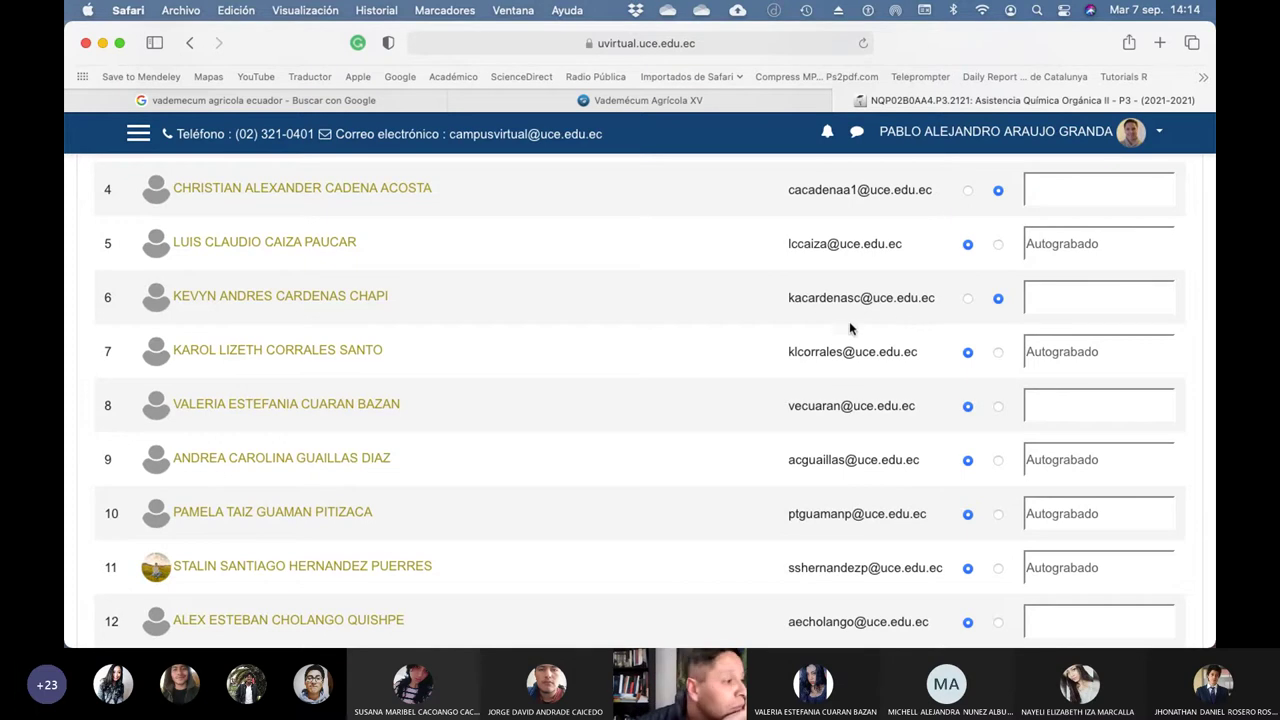
- Mark student 6 present, save the attendance (30 present, 4 absent), and dismiss the confirmation
click(967, 298)
scroll(984, 324, up, 1)
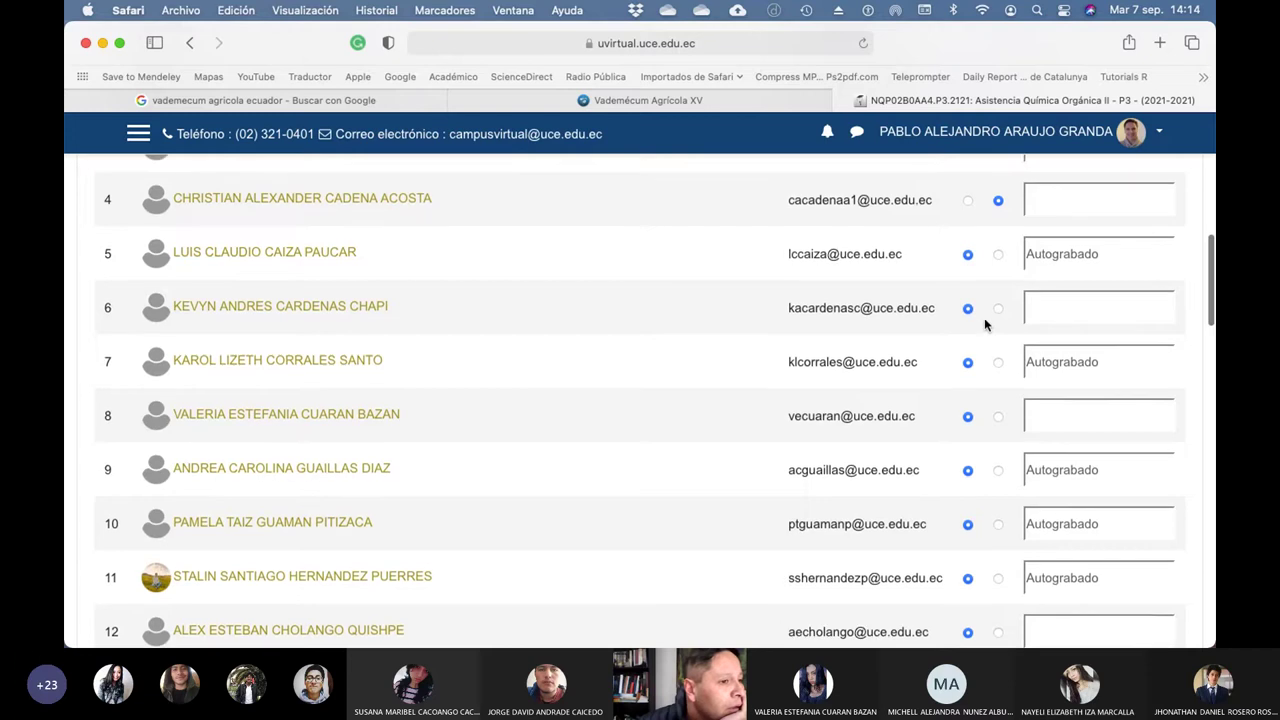
scroll(984, 324, up, 2)
scroll(984, 324, up, 2)
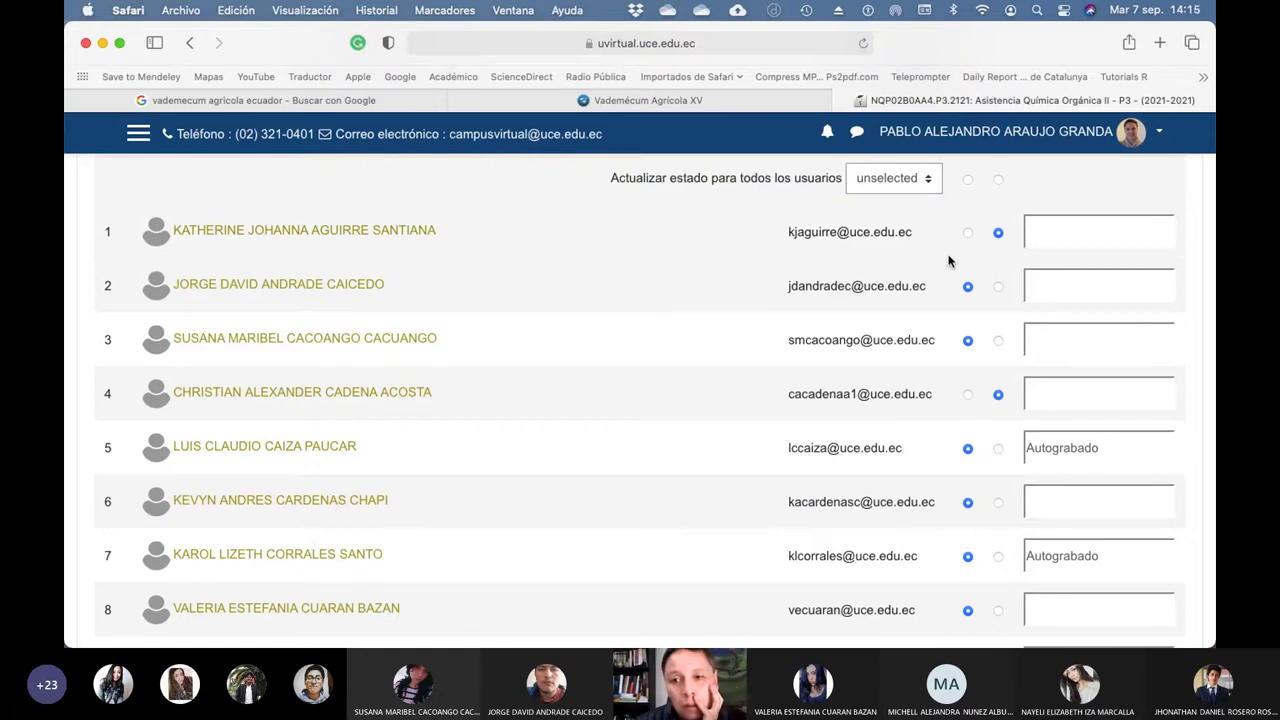
scroll(975, 295, down, 5)
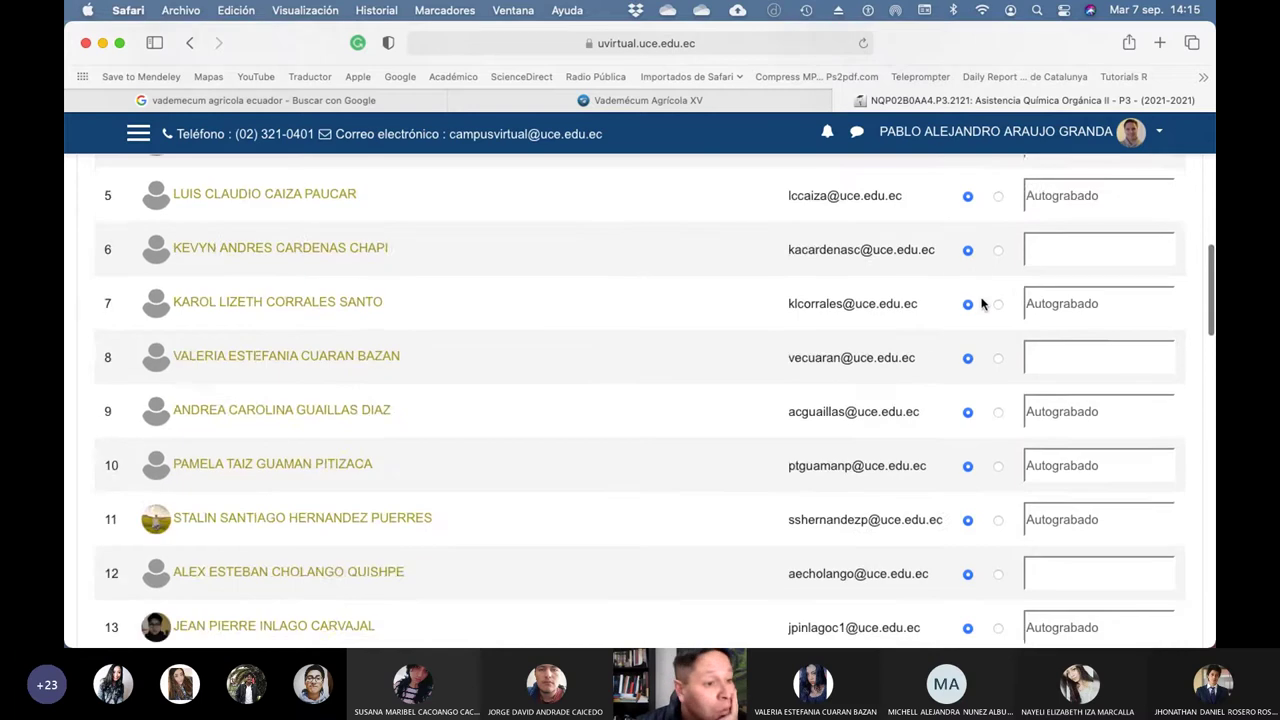
scroll(980, 300, down, 20)
scroll(980, 300, up, 8)
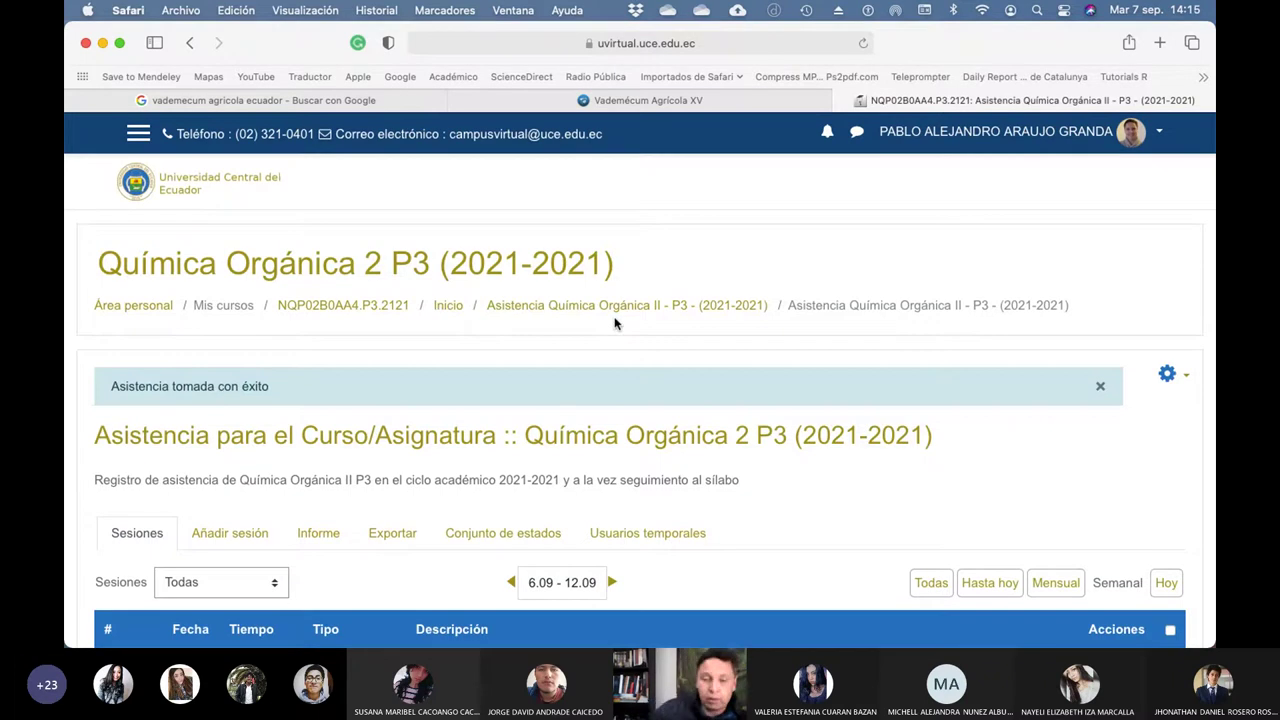
scroll(615, 323, down, 2)
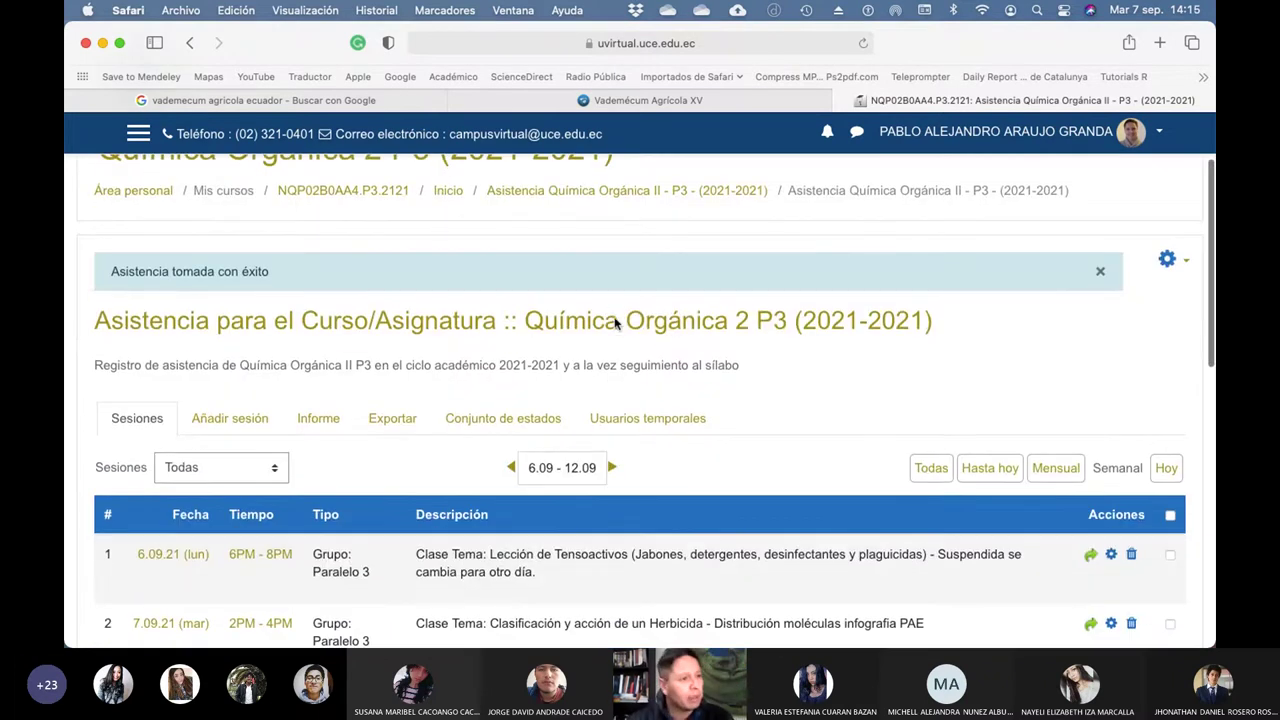
click(1098, 277)
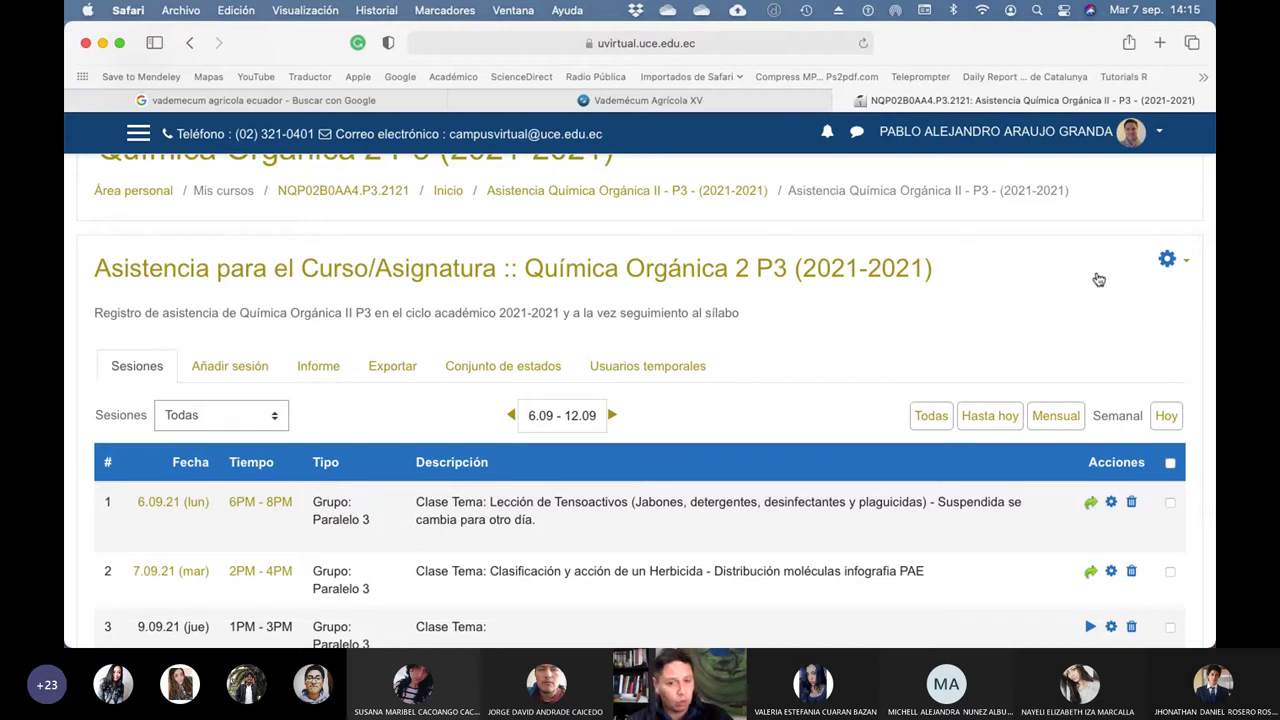
- Switch to PowerPoint and go to slide 74, 'Retardadores + Herbicidas'
key(ctrl+Left)
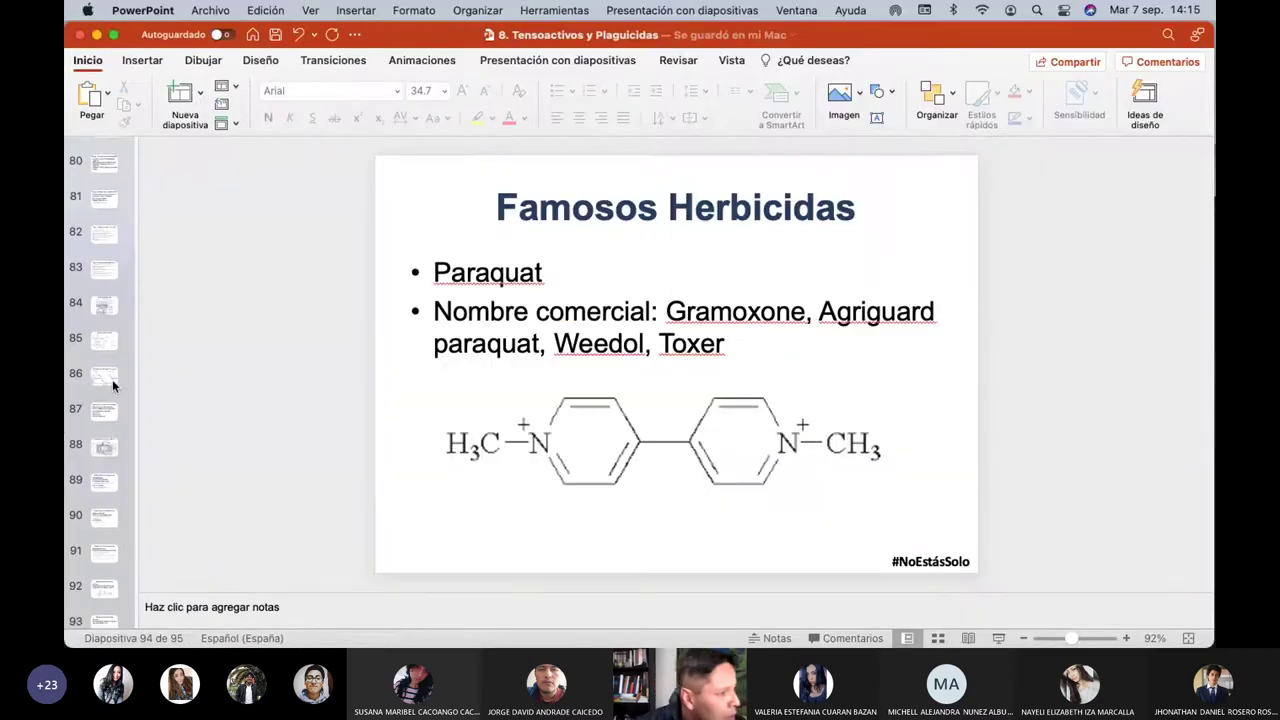
scroll(112, 384, up, 5)
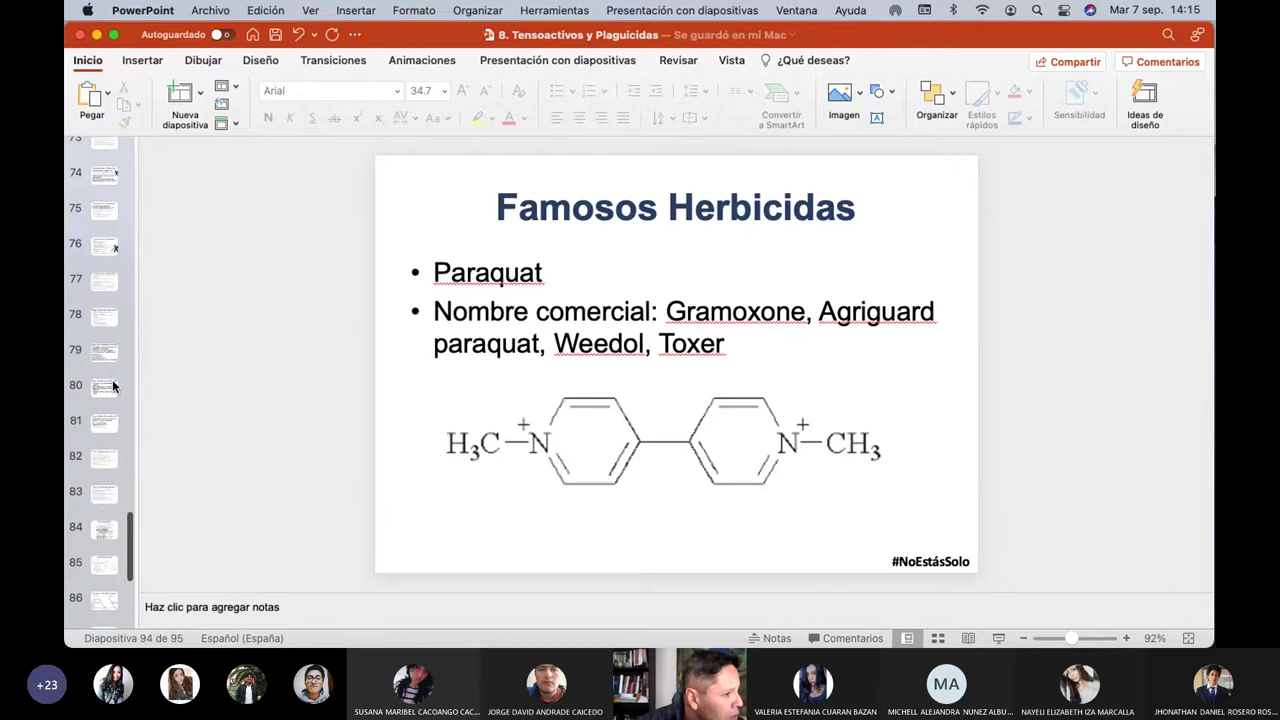
scroll(112, 379, up, 3)
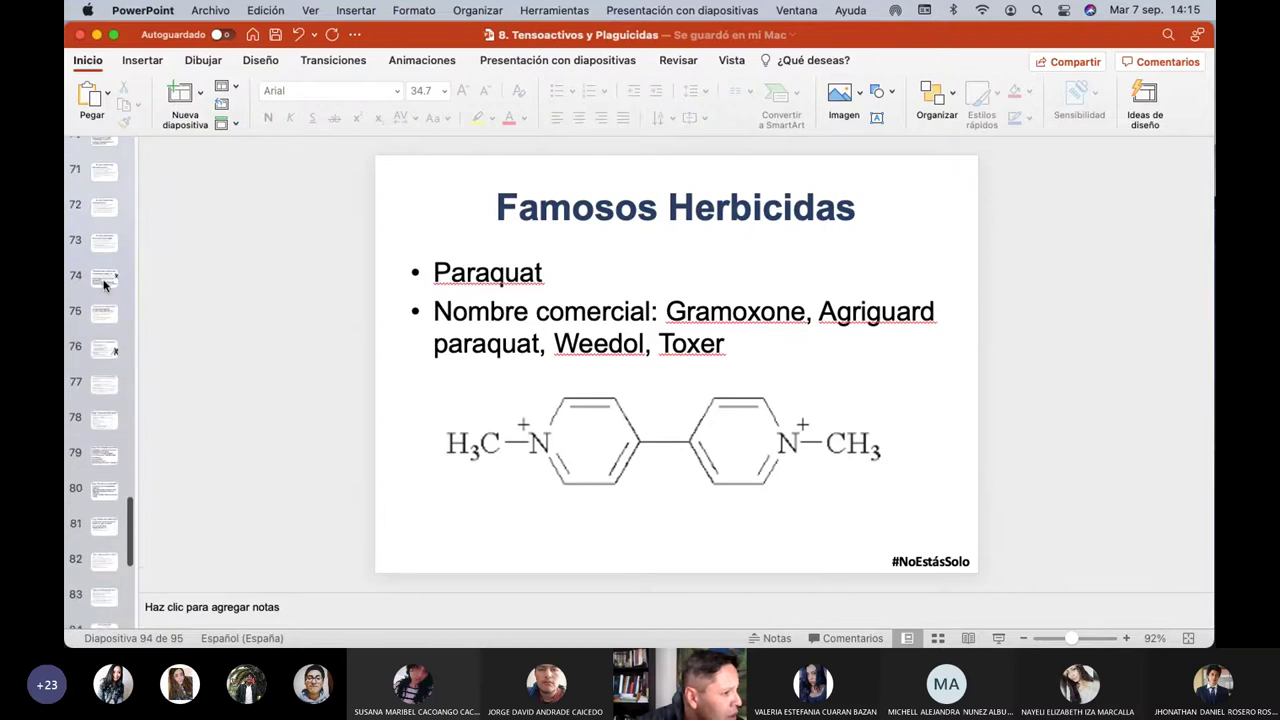
click(104, 282)
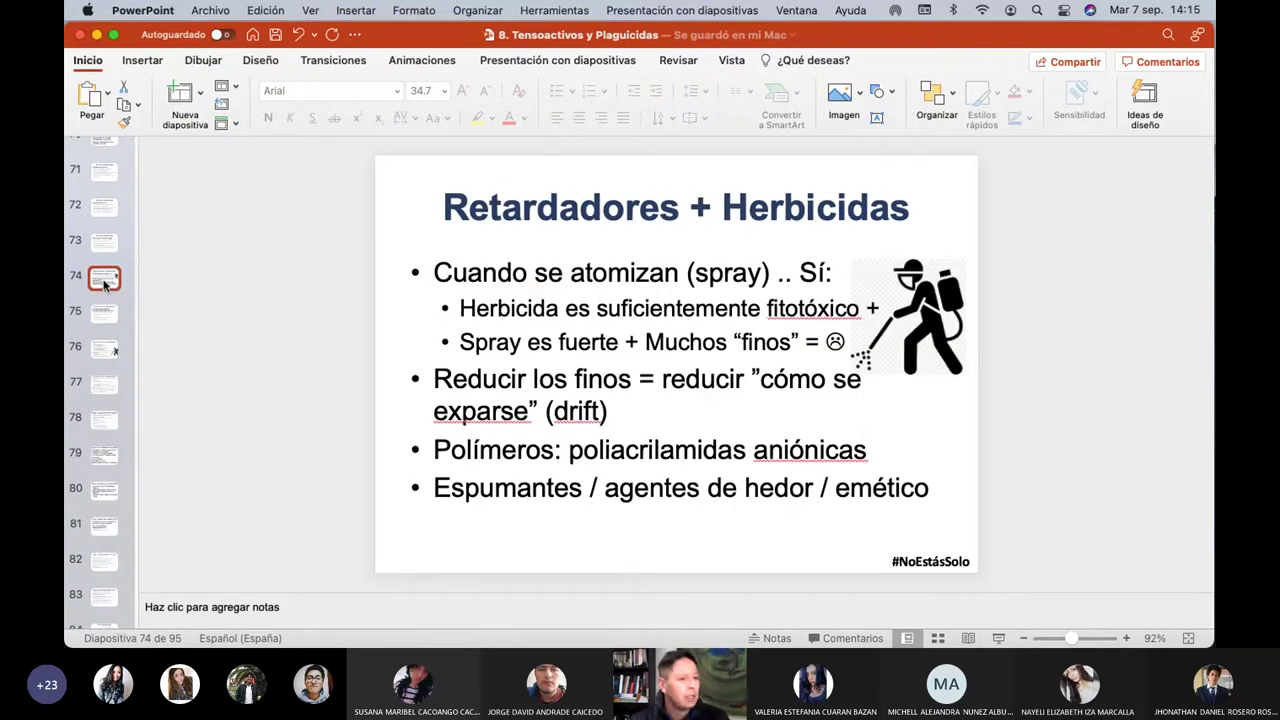
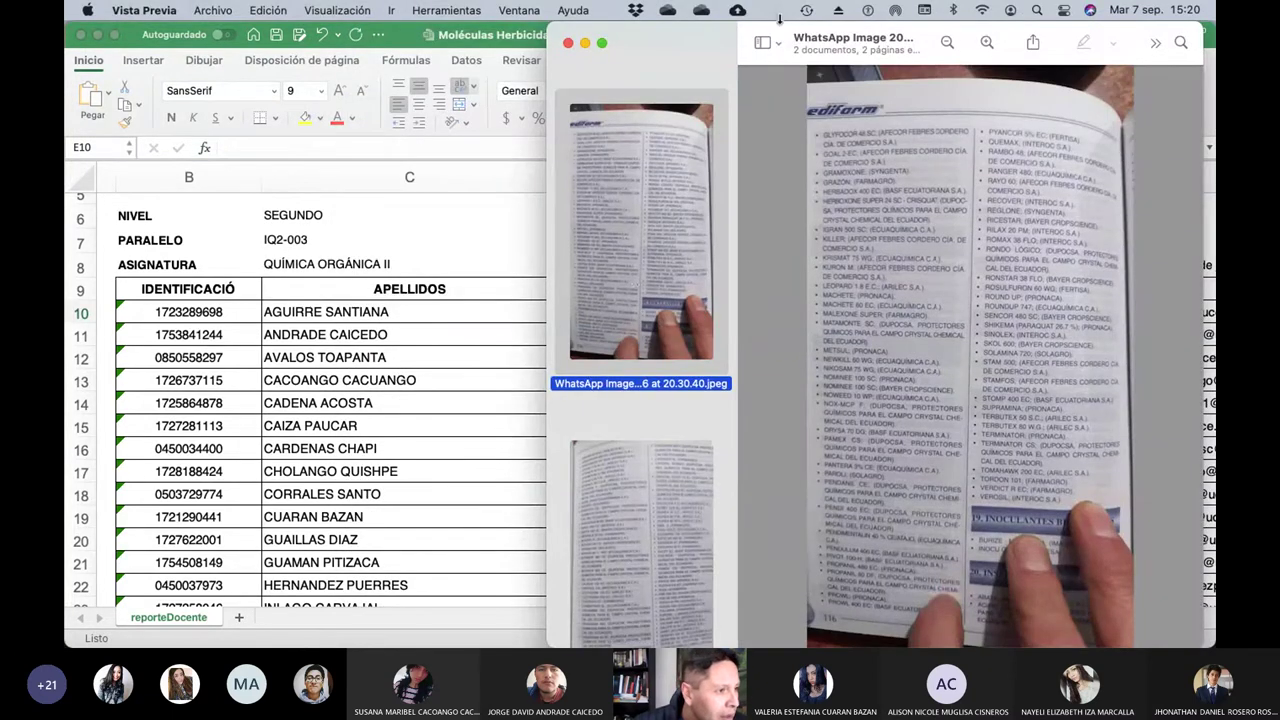
- Hide the thumbnail sidebar and stretch the Preview window across the full screen width
click(772, 43)
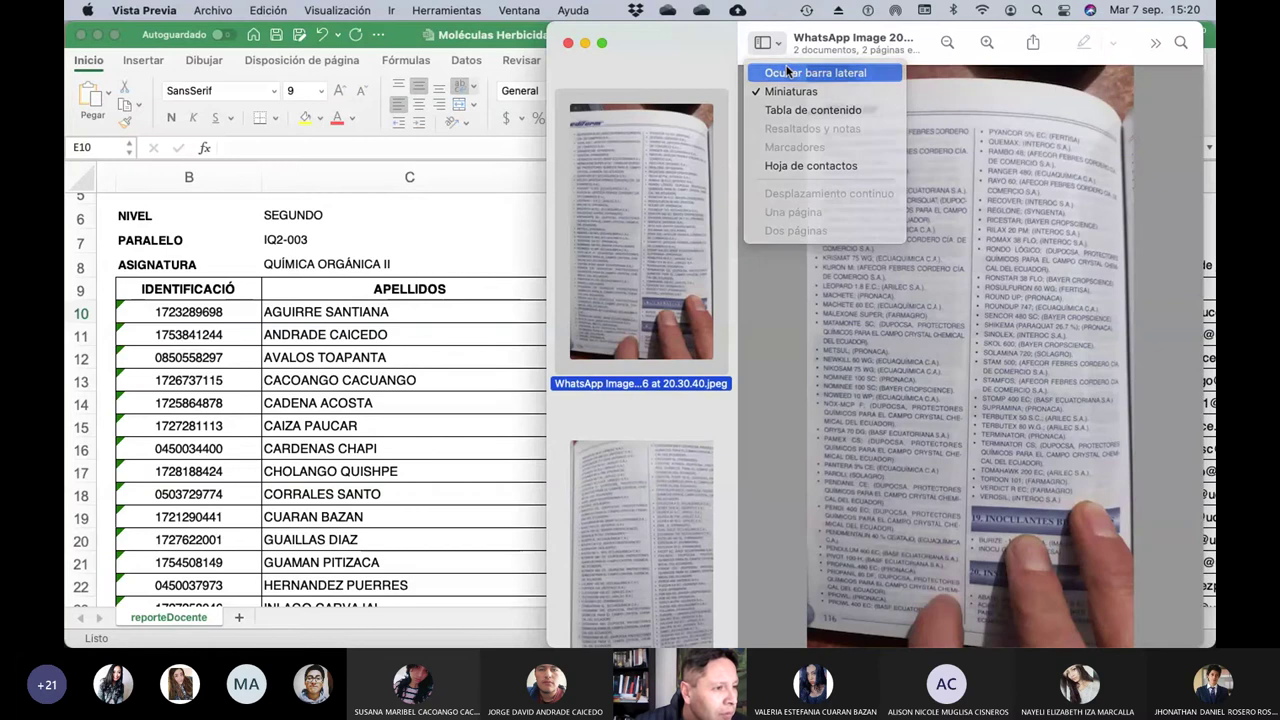
click(805, 73)
drag(570, 30, 93, 30)
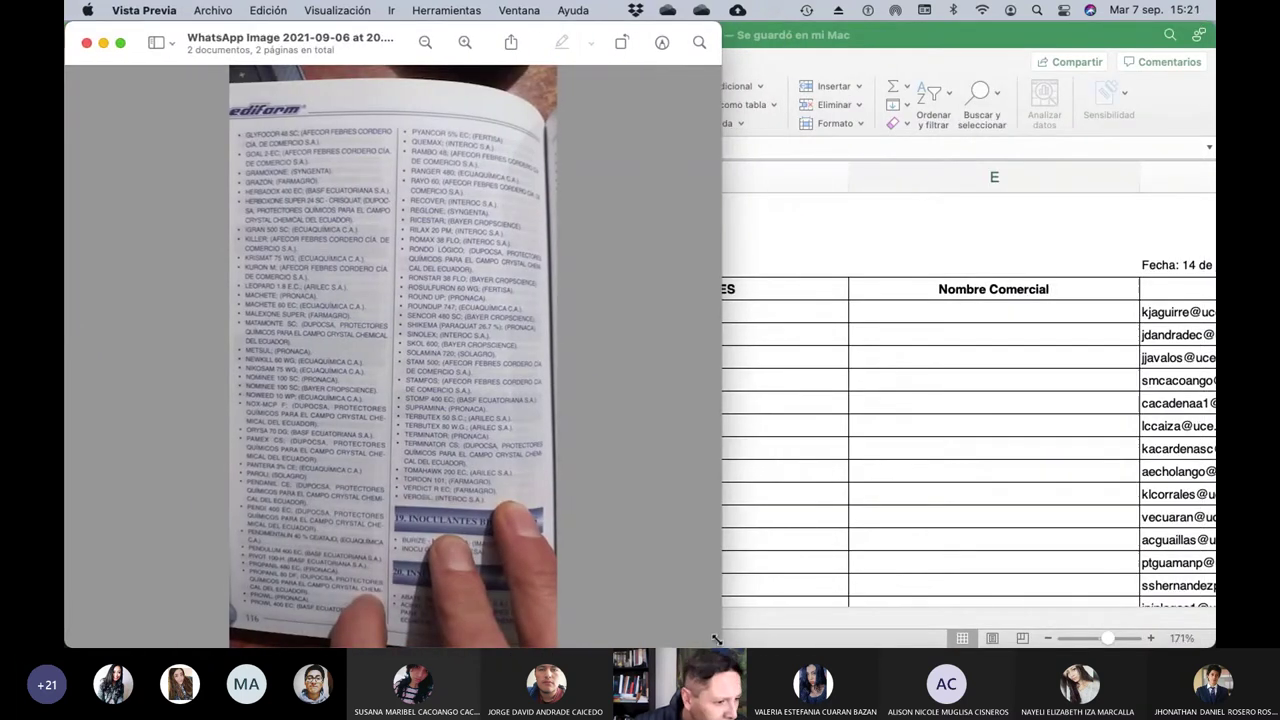
drag(719, 643, 1215, 645)
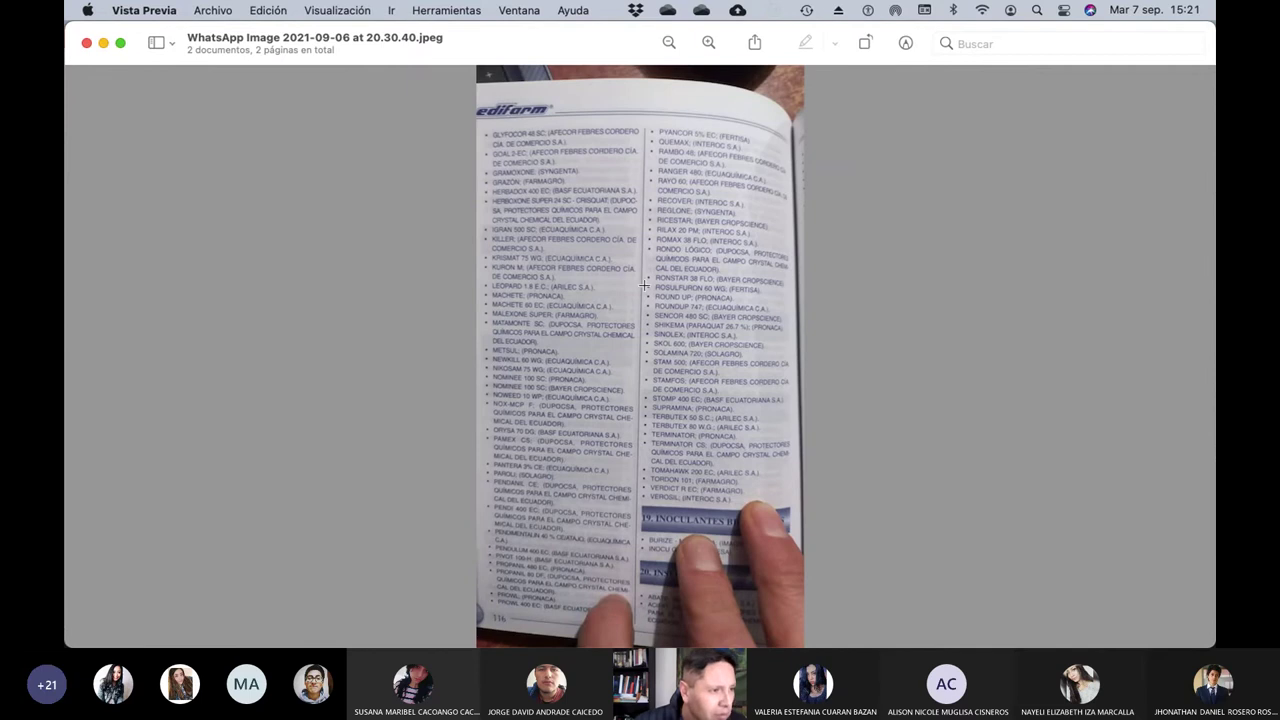
- Zoom in three steps, read the catalogue photo's herbicide trade names, then advance to the second photo
click(708, 43)
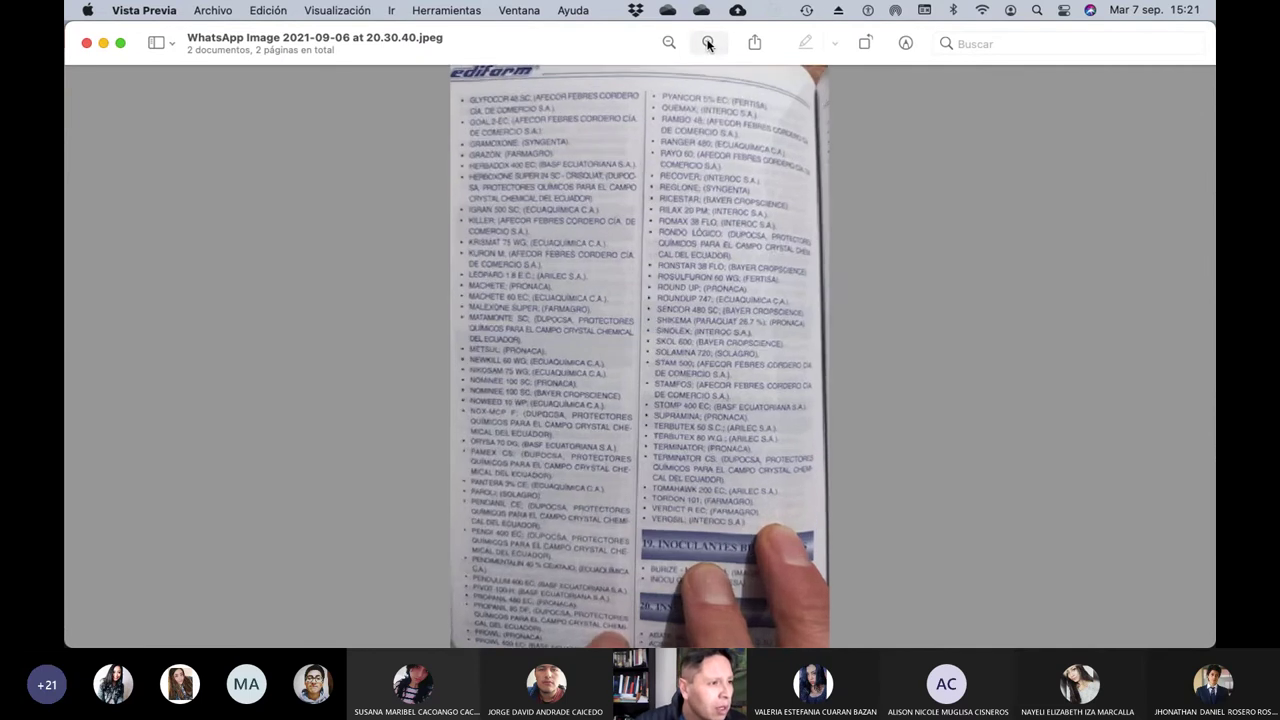
click(708, 43)
click(708, 43)
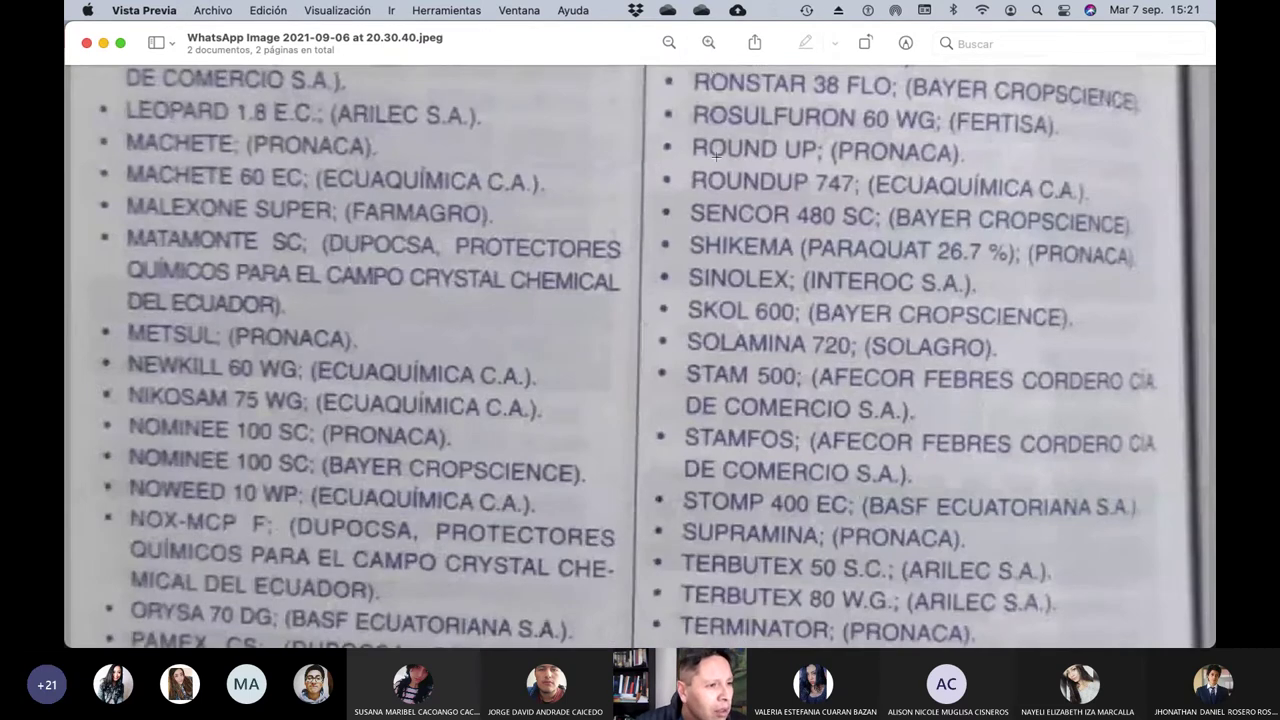
scroll(752, 258, up, 5)
scroll(752, 258, up, 15)
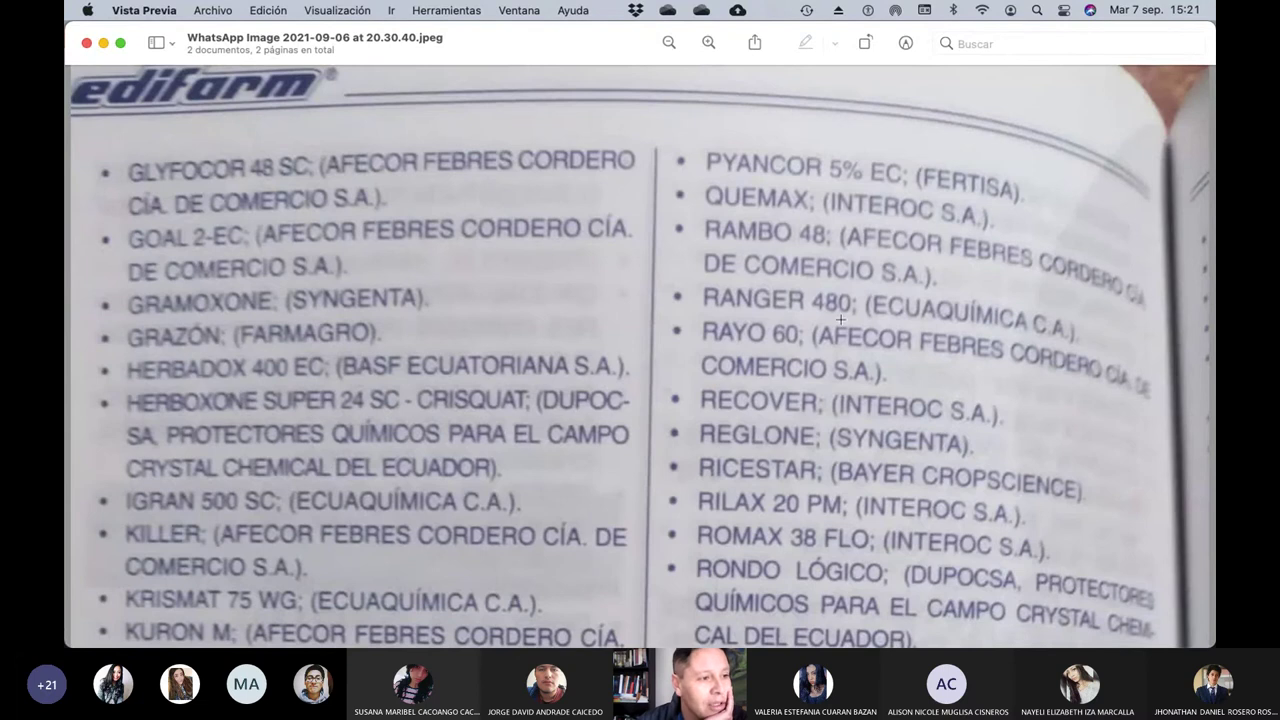
scroll(822, 414, down, 10)
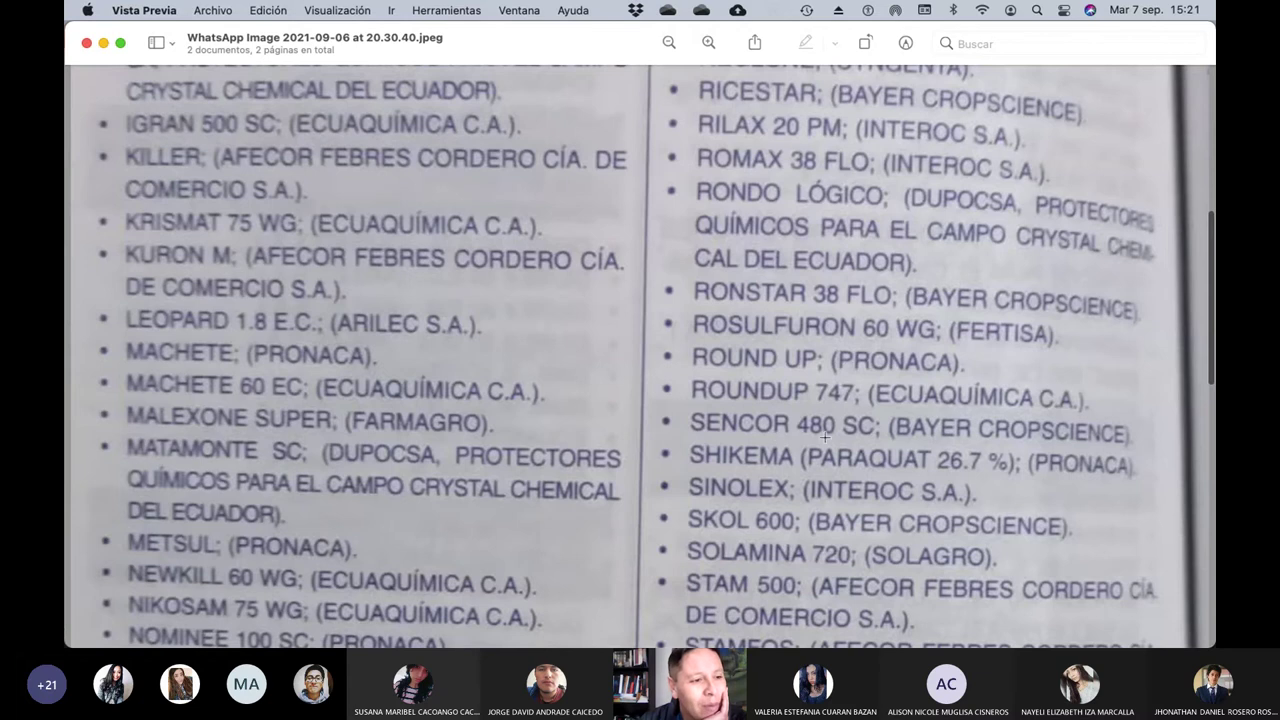
scroll(825, 436, down, 12)
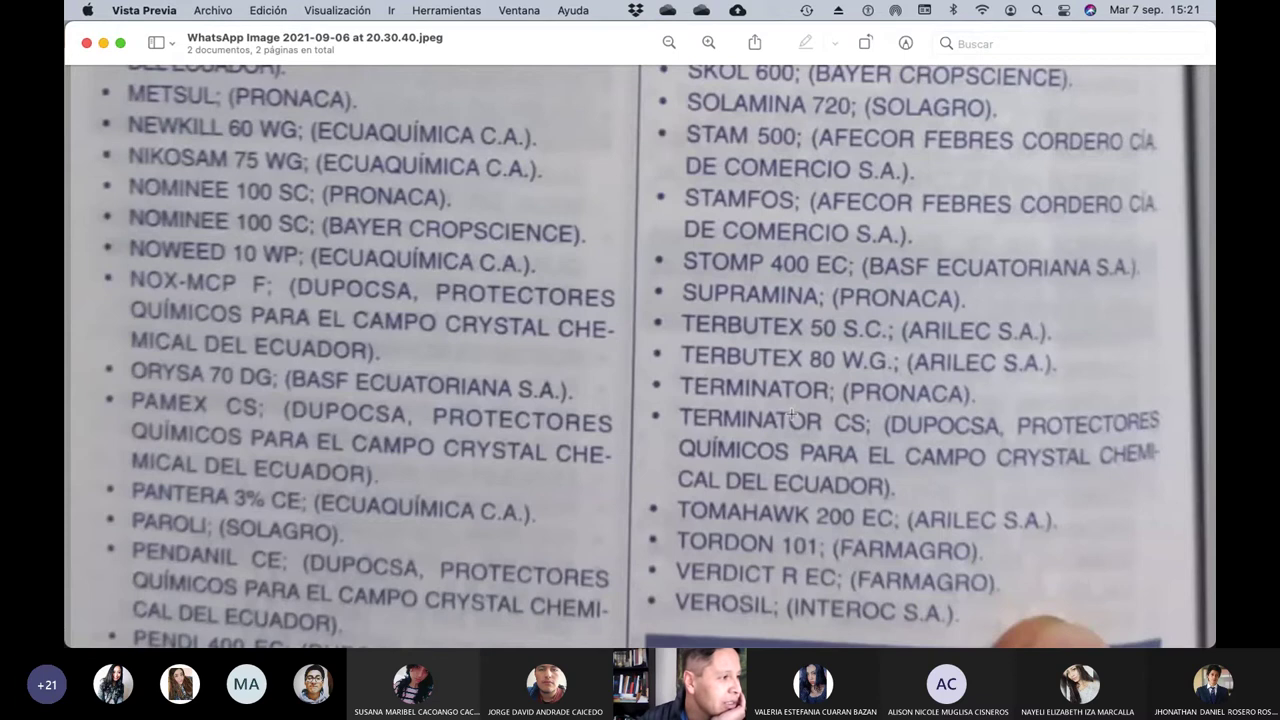
scroll(791, 415, up, 10)
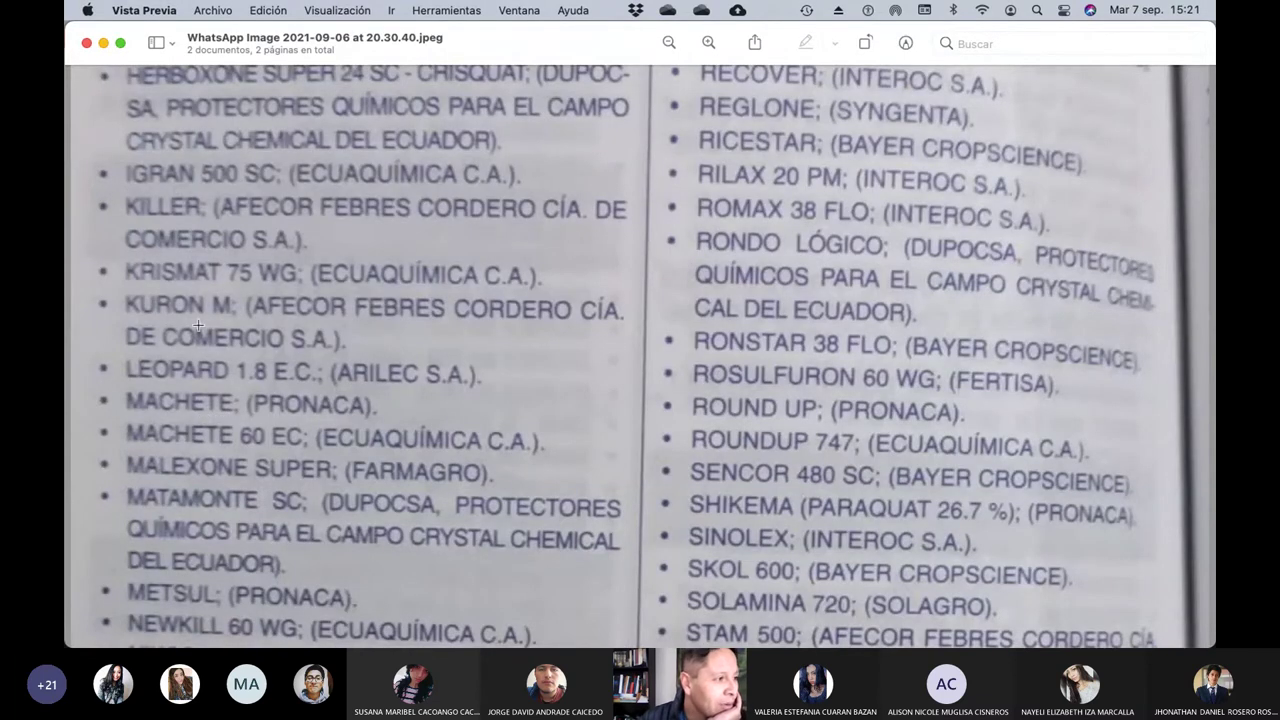
scroll(205, 312, up, 2)
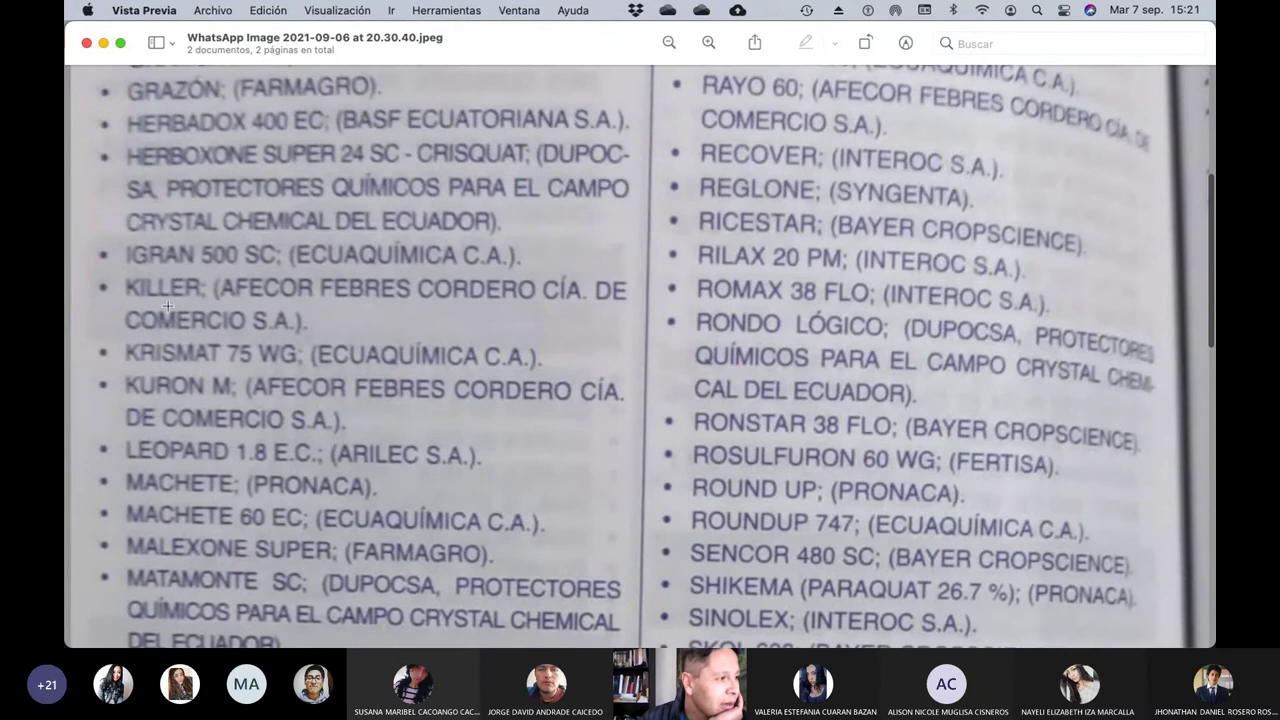
scroll(271, 375, up, 3)
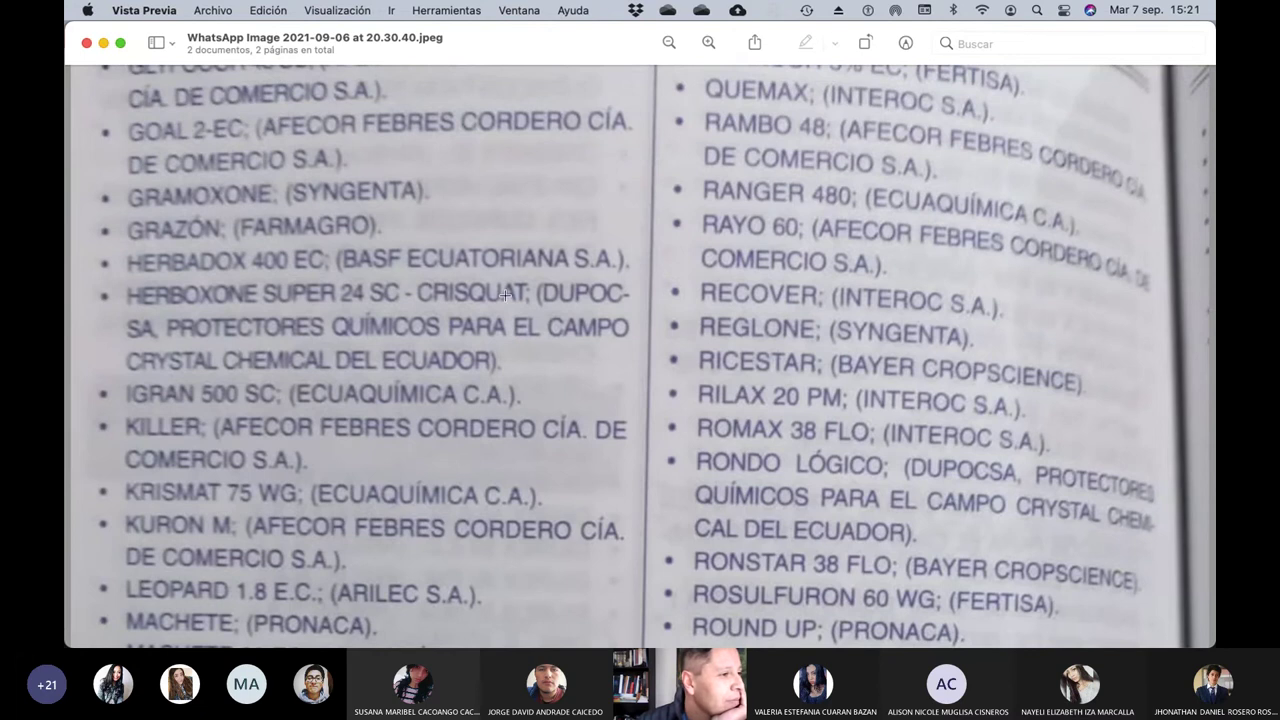
scroll(320, 305, up, 3)
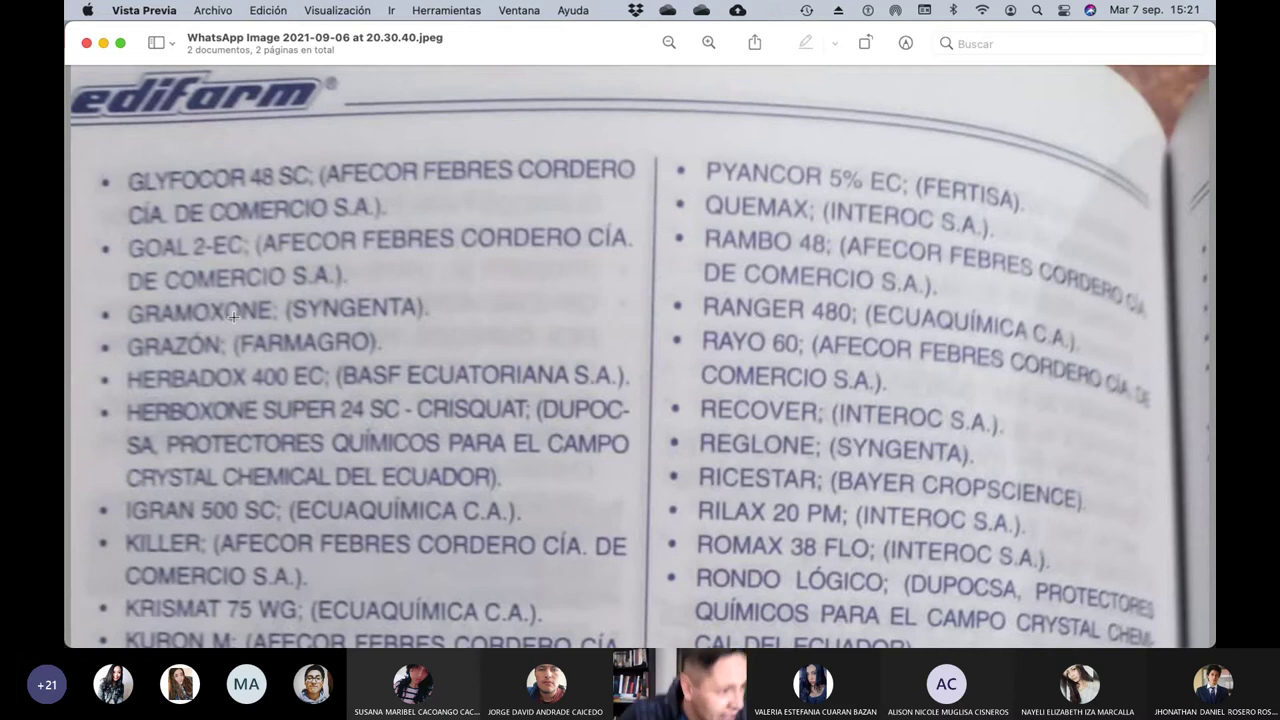
scroll(233, 316, down, 5)
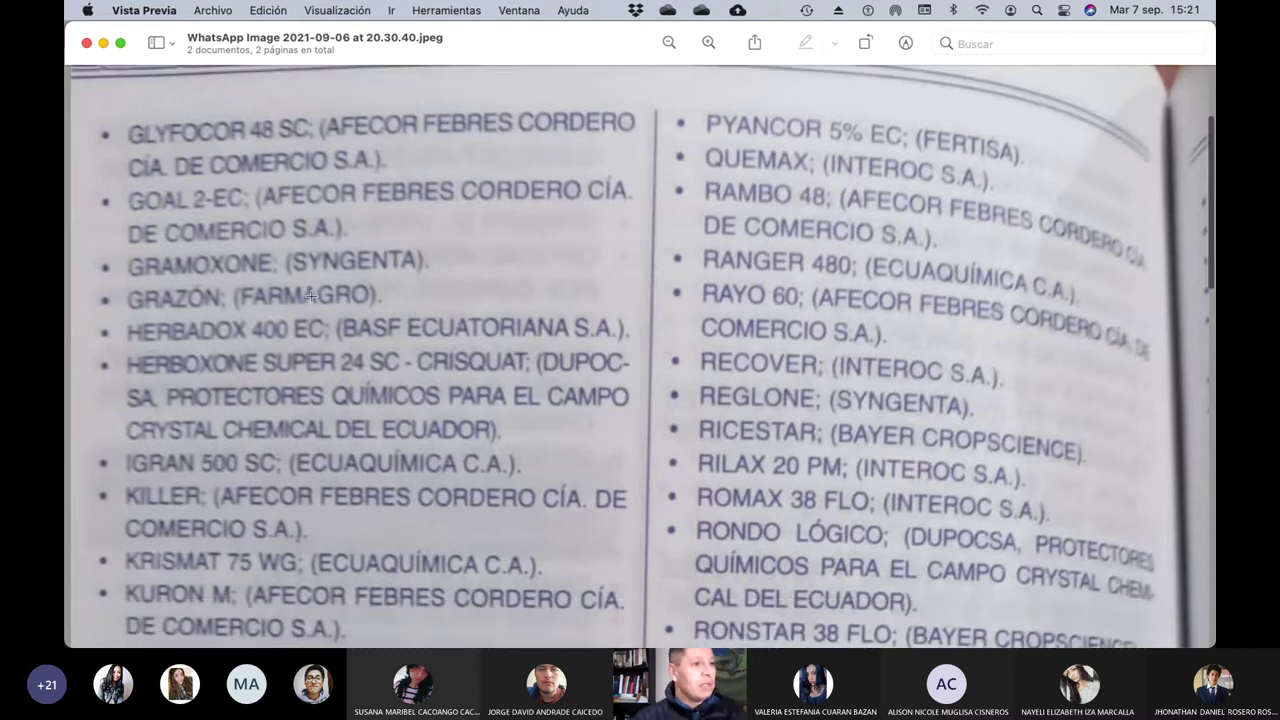
key(super+9)
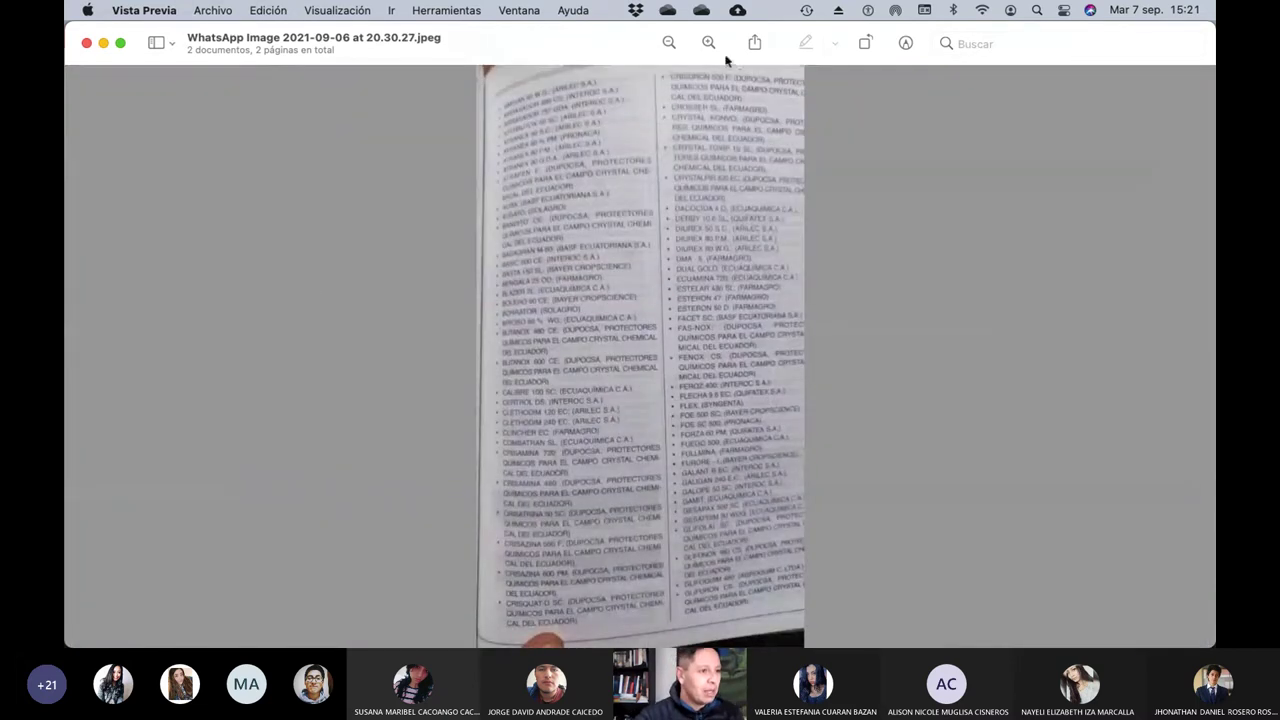
- Zoom and scroll through the trade names on WhatsApp Image 2021-09-06 at 20.30.27, then return to Excel
click(707, 43)
click(707, 43)
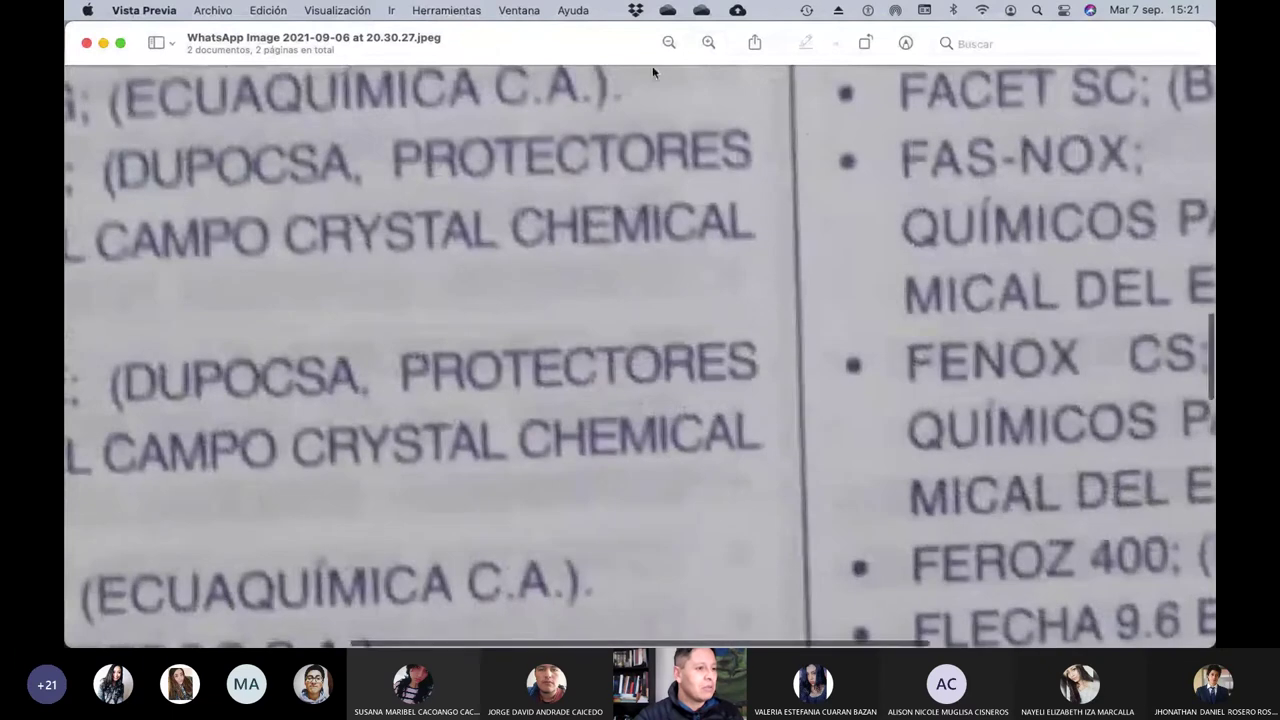
click(669, 43)
click(668, 44)
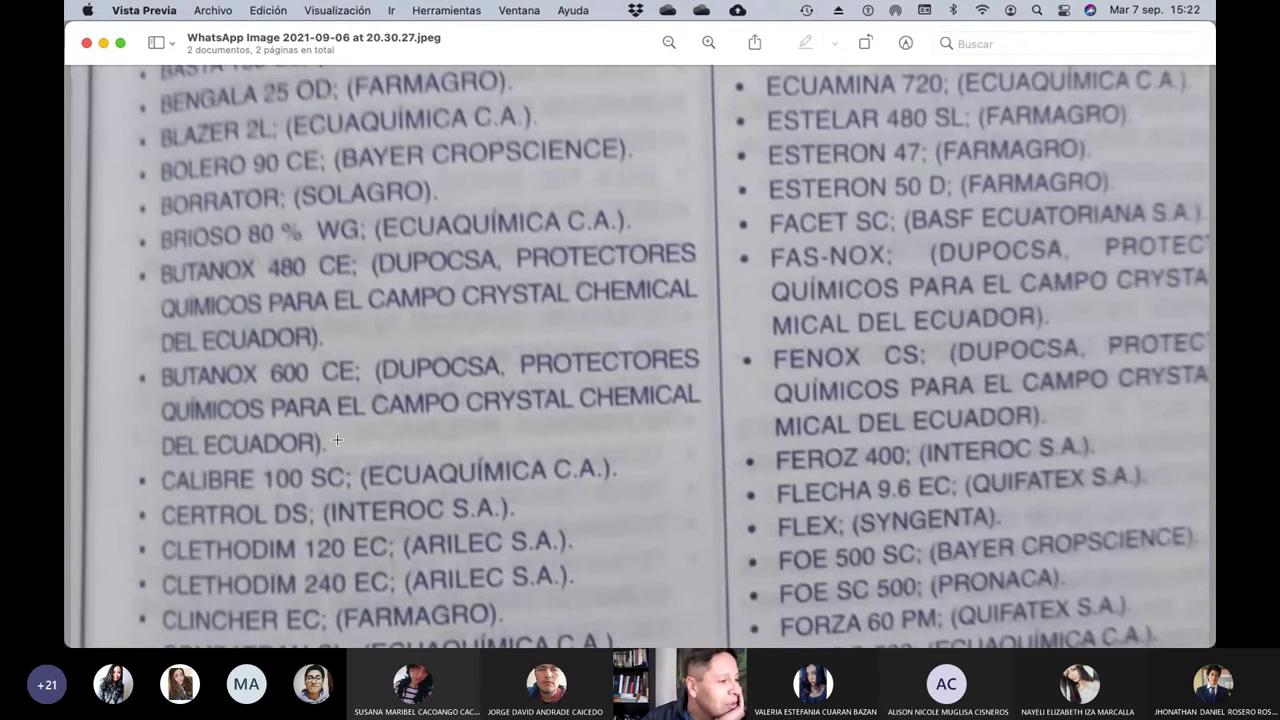
scroll(337, 440, down, 15)
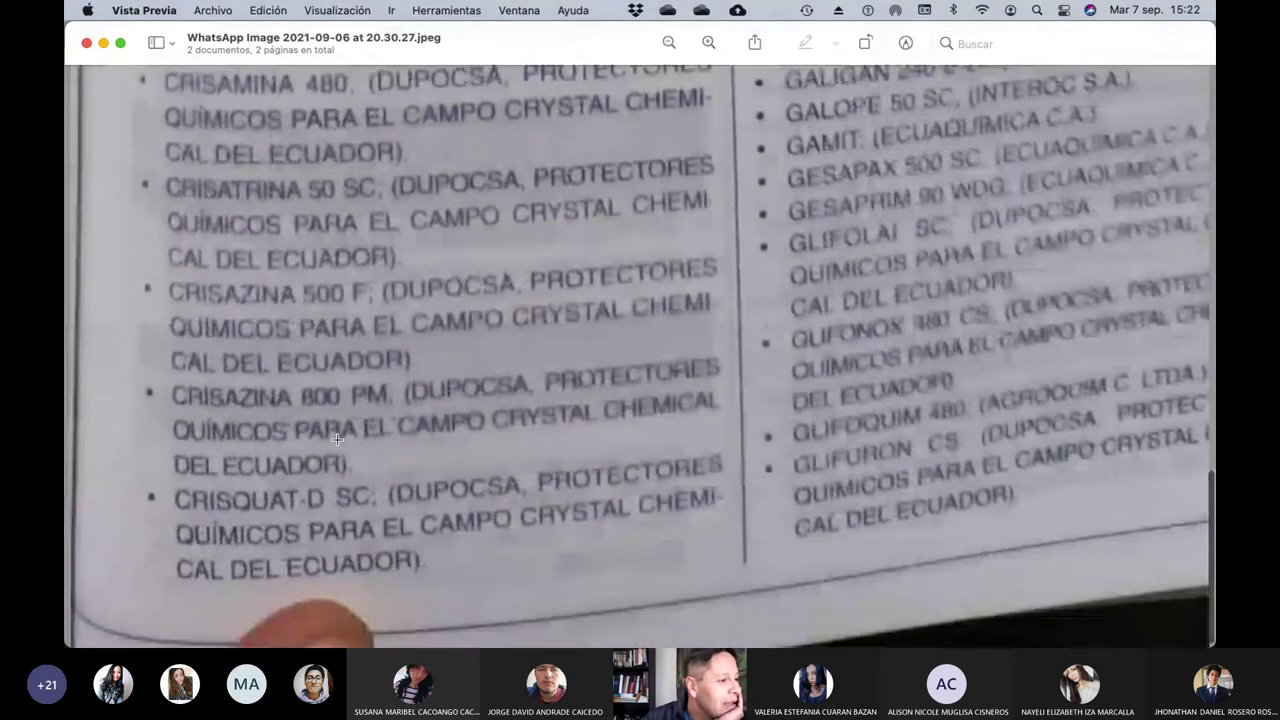
scroll(337, 440, down, 1)
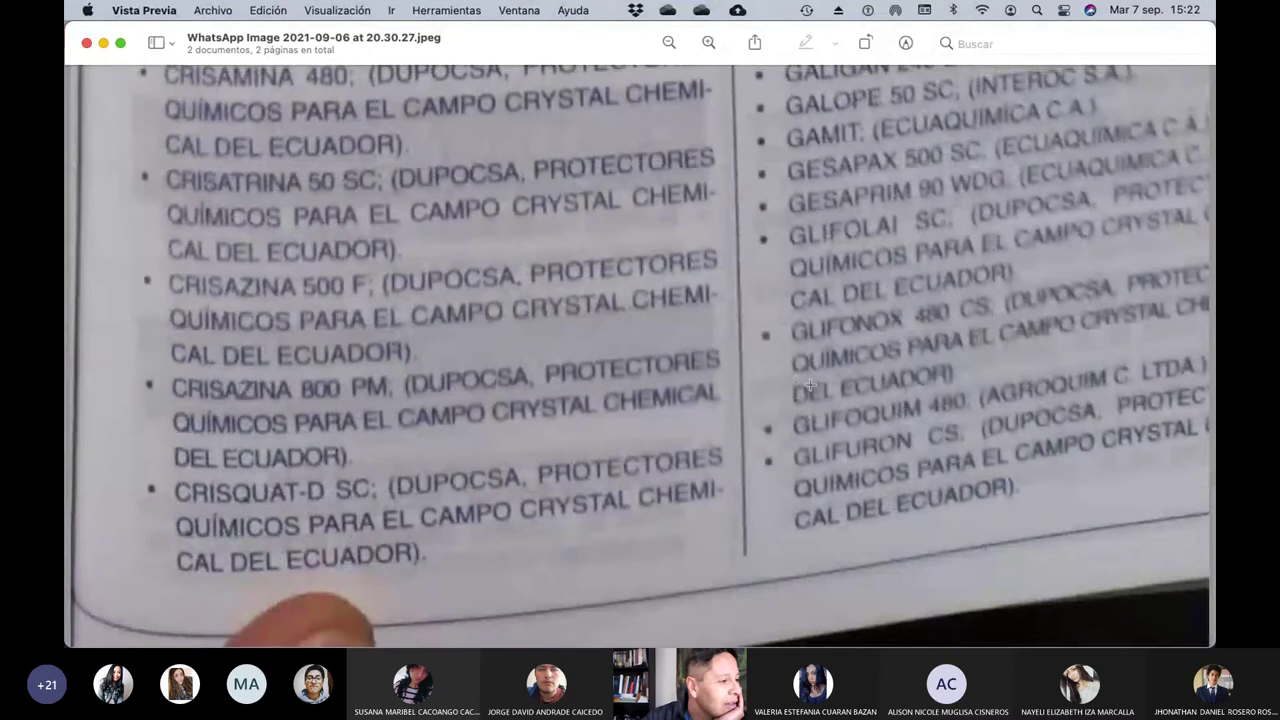
scroll(875, 345, right, 2)
scroll(875, 345, up, 1)
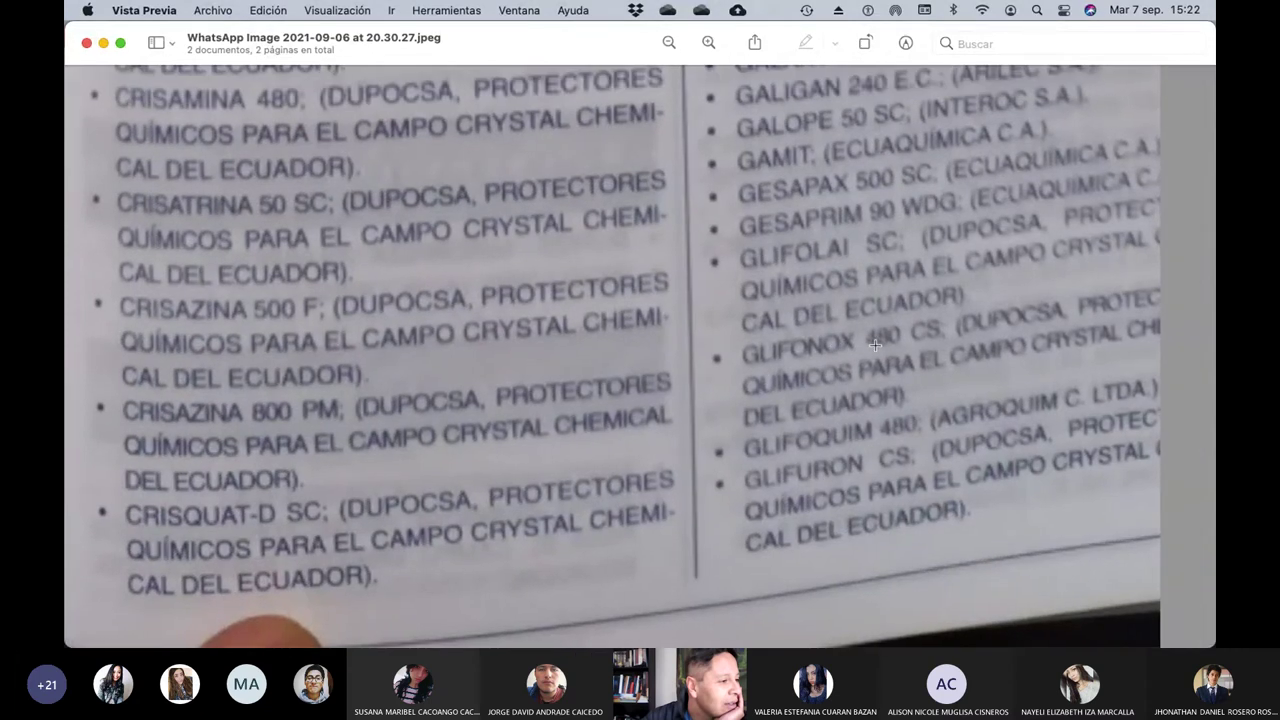
scroll(875, 345, left, 2)
scroll(875, 345, down, 1)
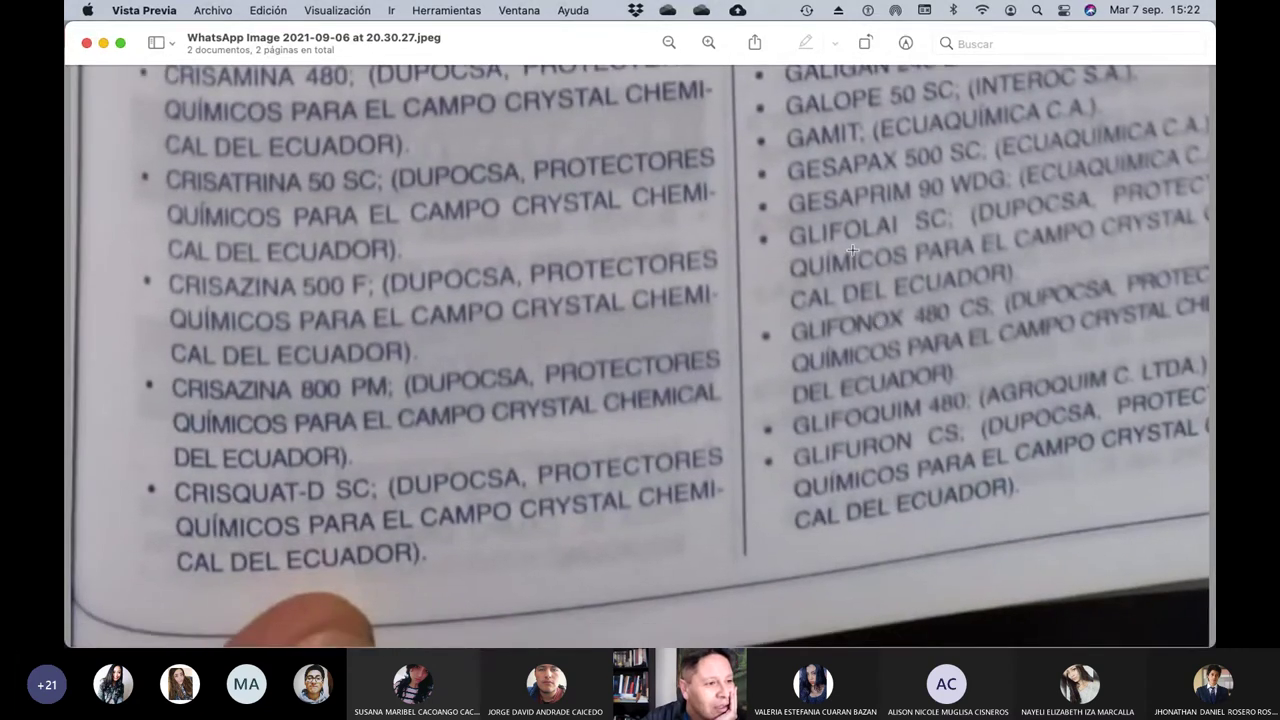
scroll(852, 250, up, 10)
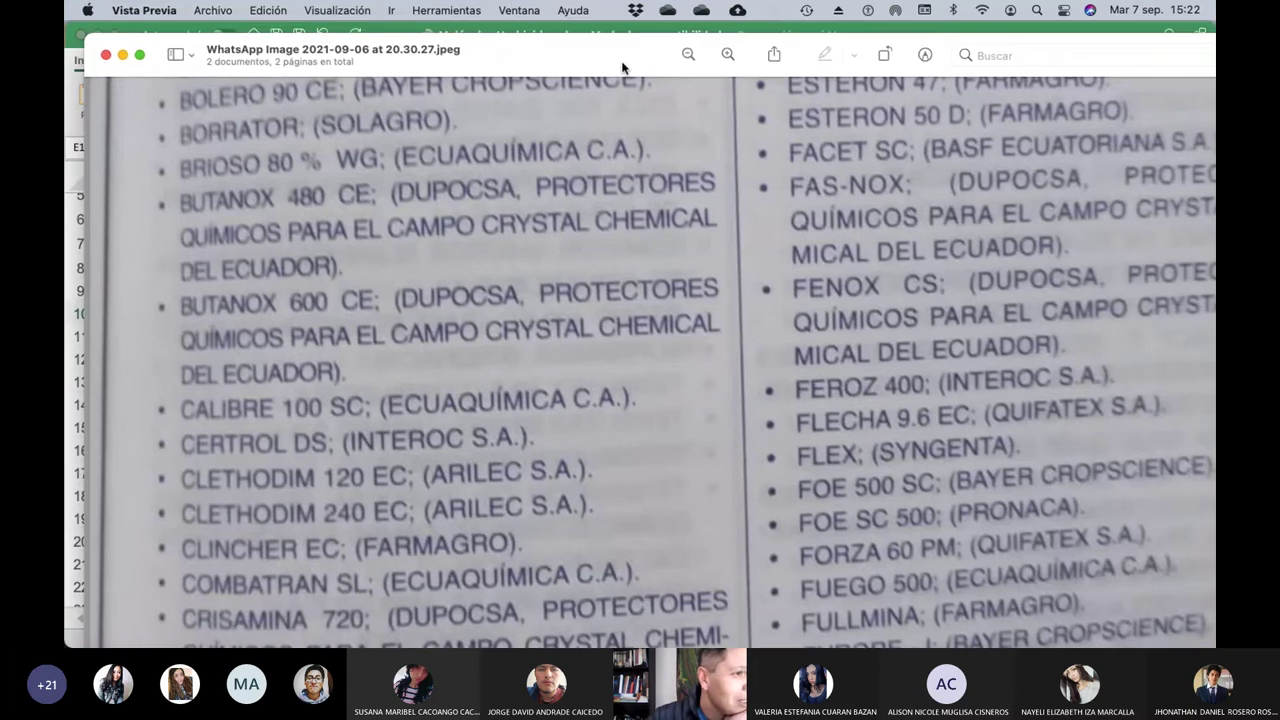
key(super+Tab)
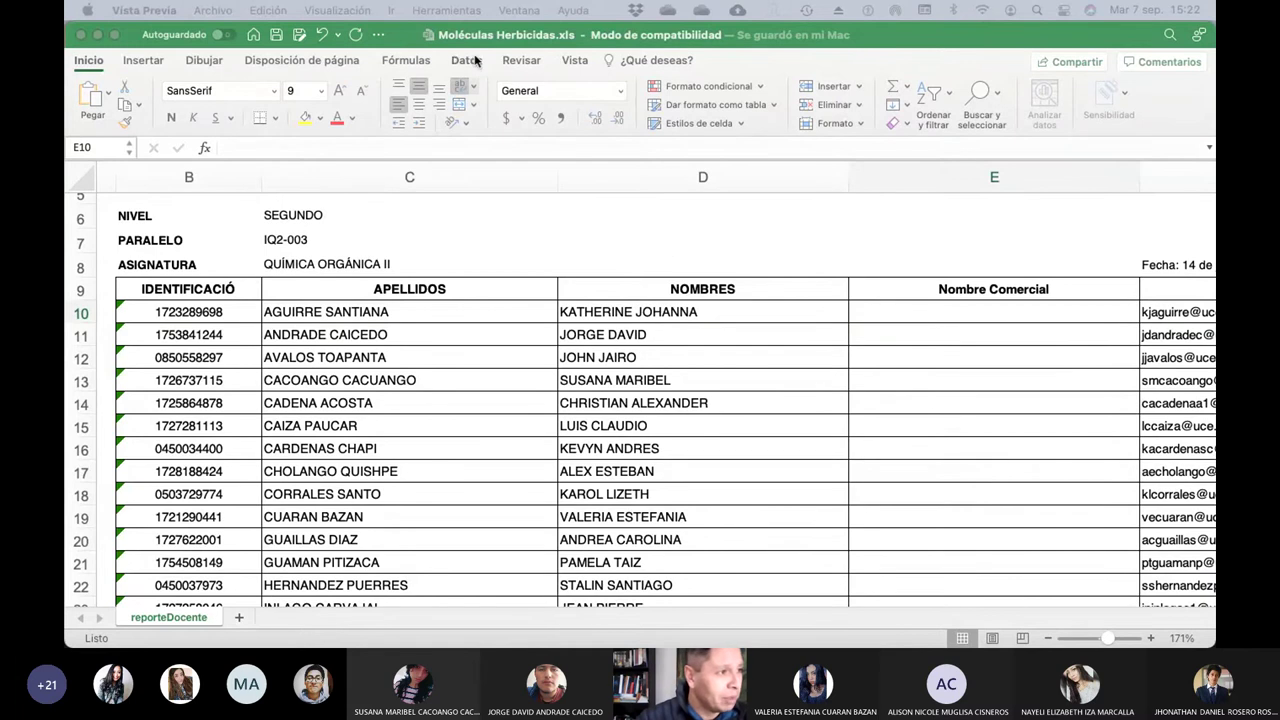
- Narrow column C (APELLIDOS) to 21.83, try 312% zoom, and settle back at 208%
click(923, 31)
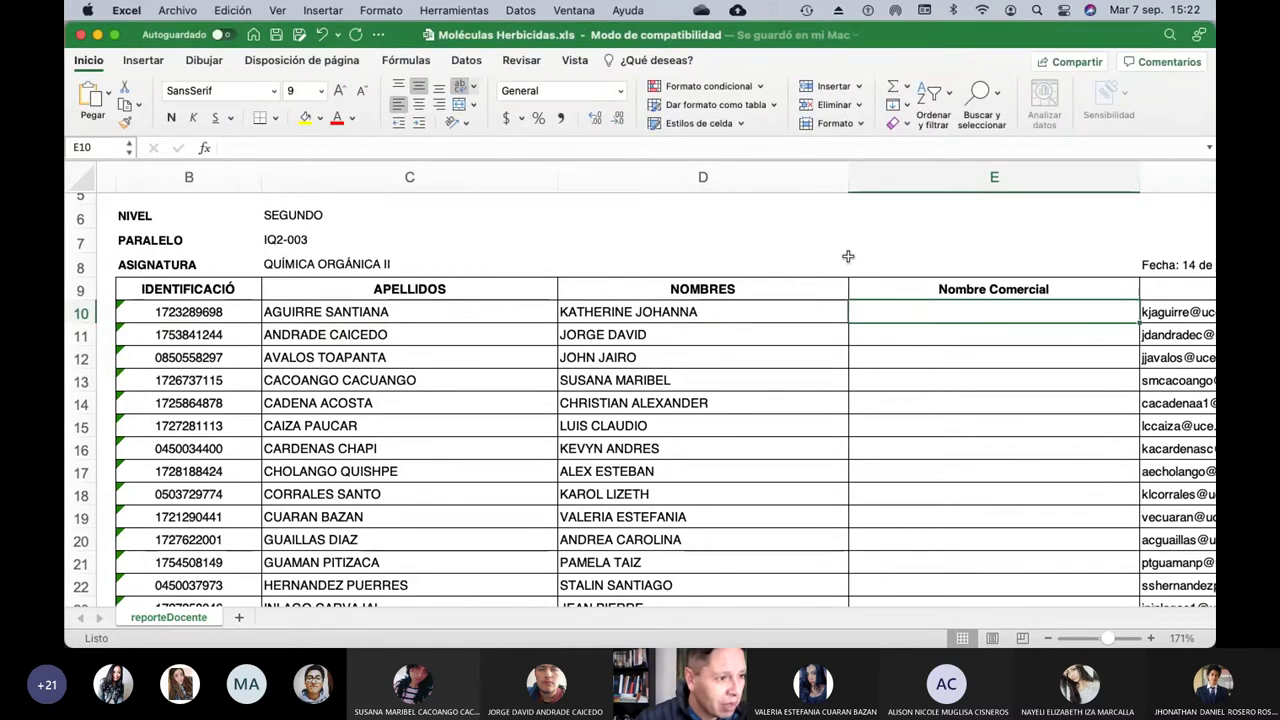
drag(832, 177, 757, 177)
drag(549, 180, 456, 180)
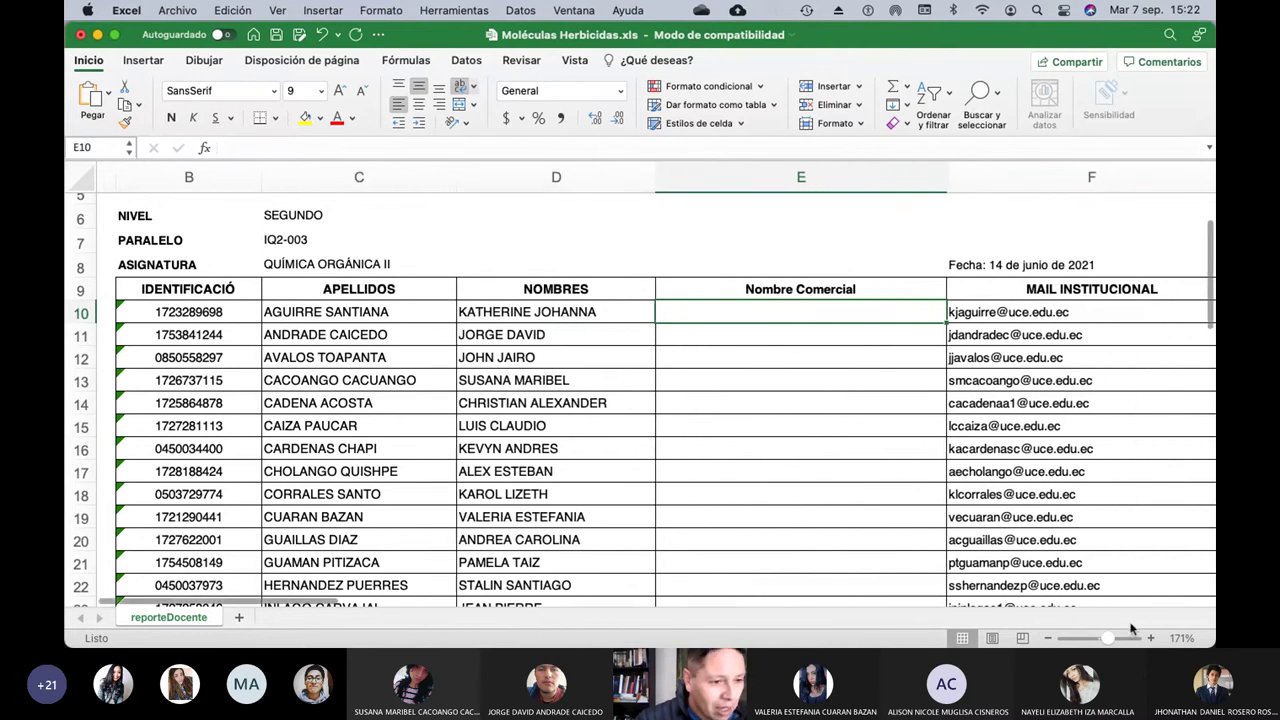
click(1126, 638)
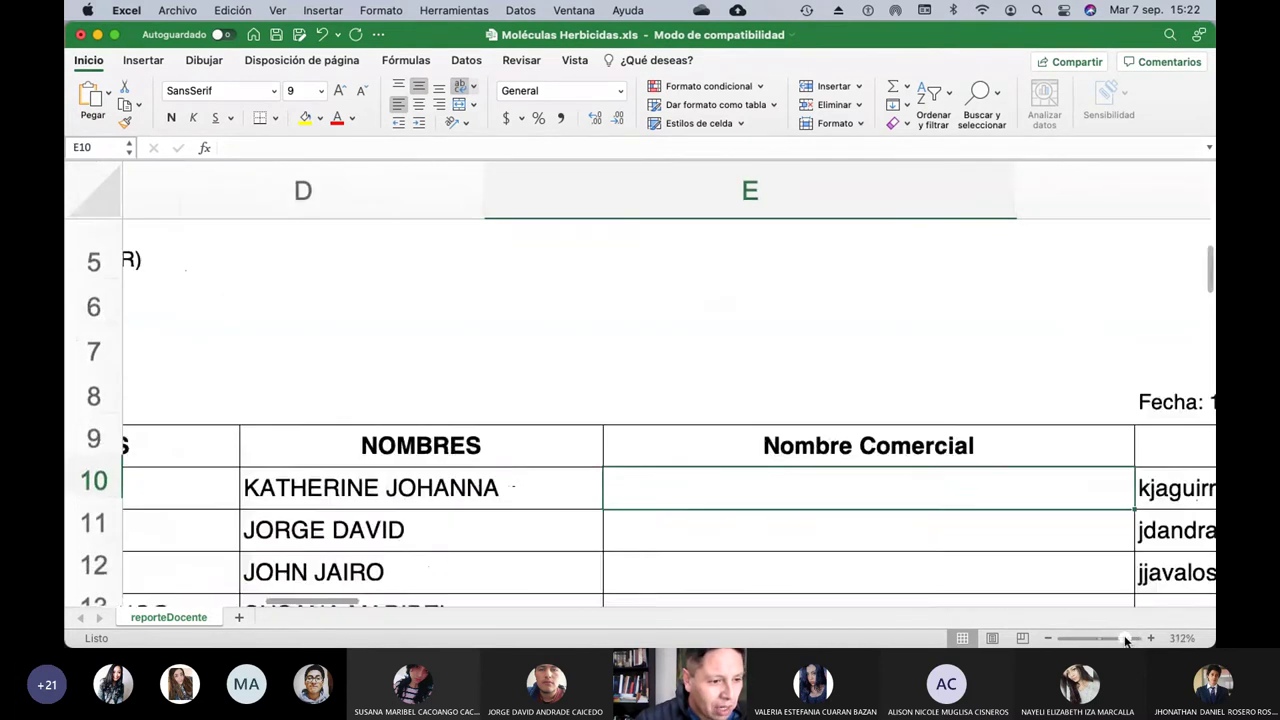
scroll(665, 391, left, 3)
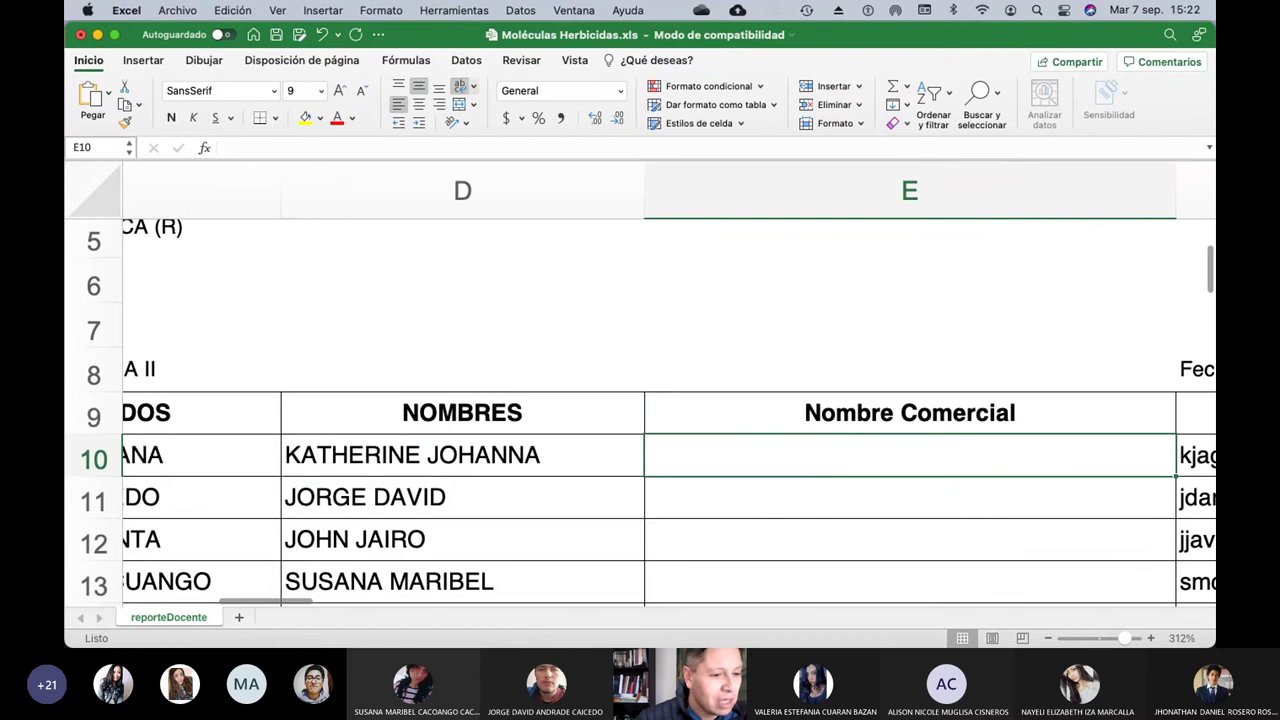
mouse_move(1080, 625)
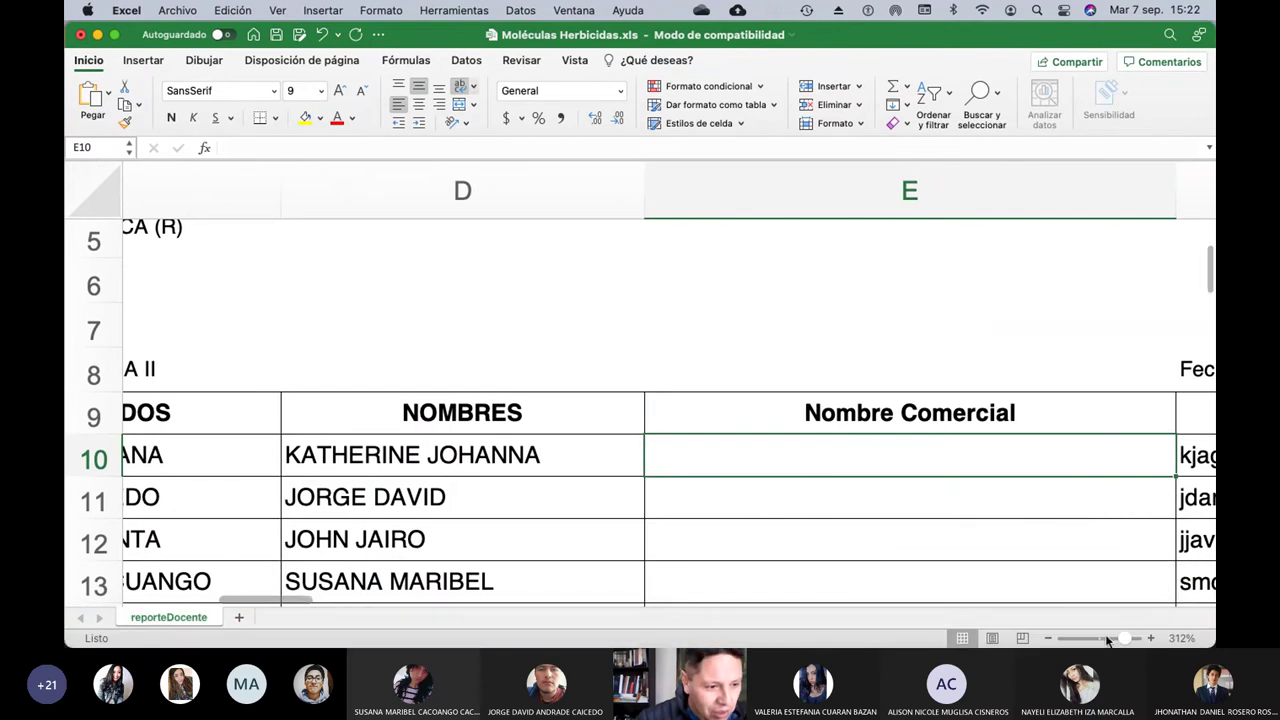
click(1110, 638)
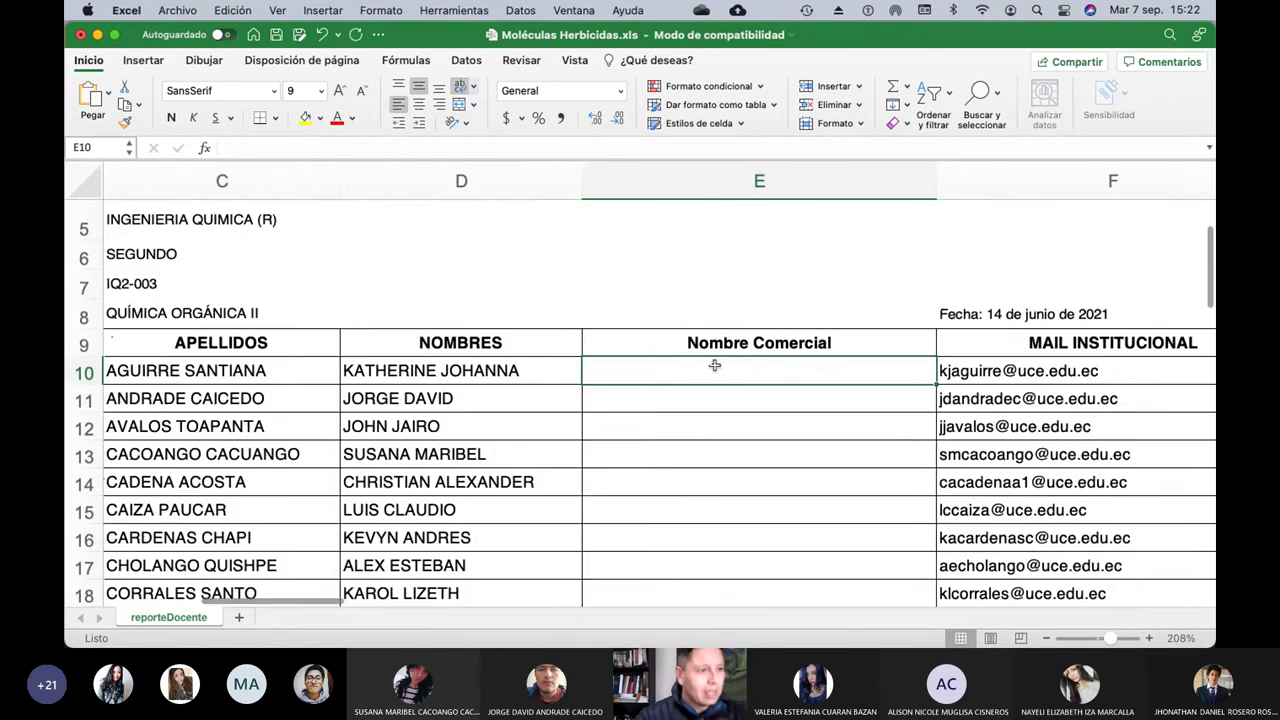
scroll(714, 400, down, 3)
scroll(714, 400, left, 1)
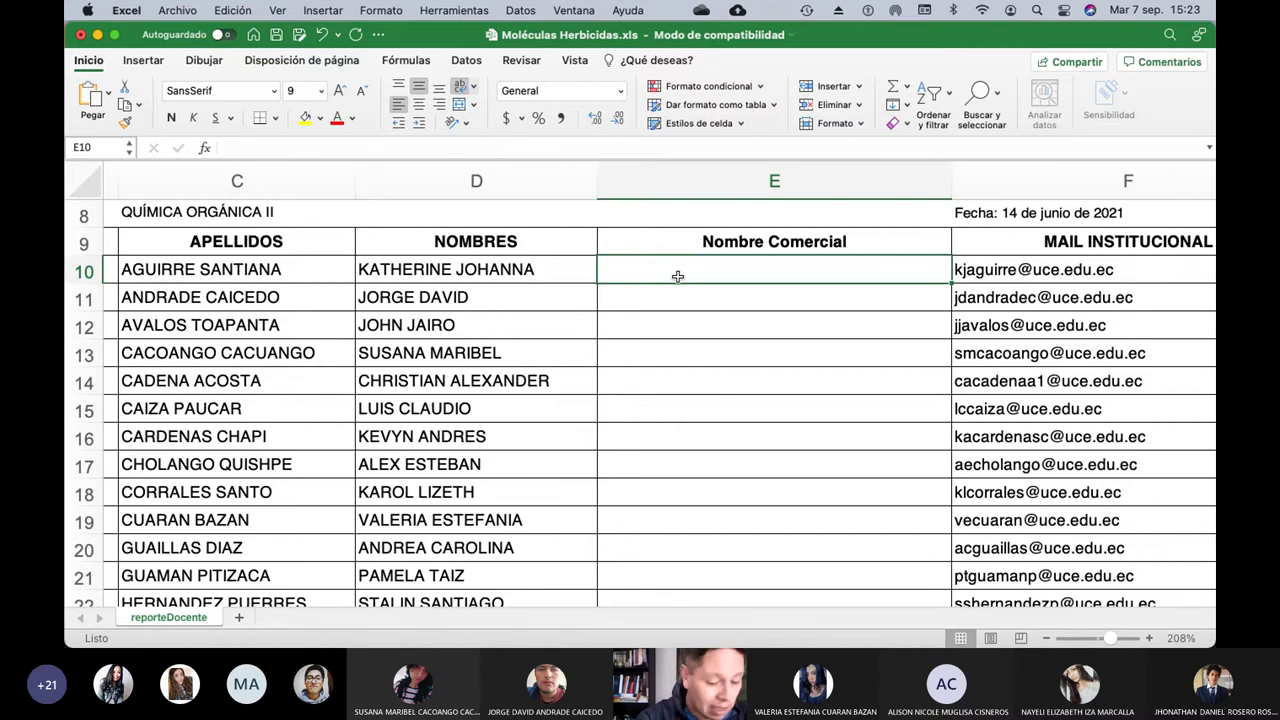
- Enter Bolero 90 CE in E10, Brioso 80% WG in E11 and the Retirado note in E12
text(Bo)
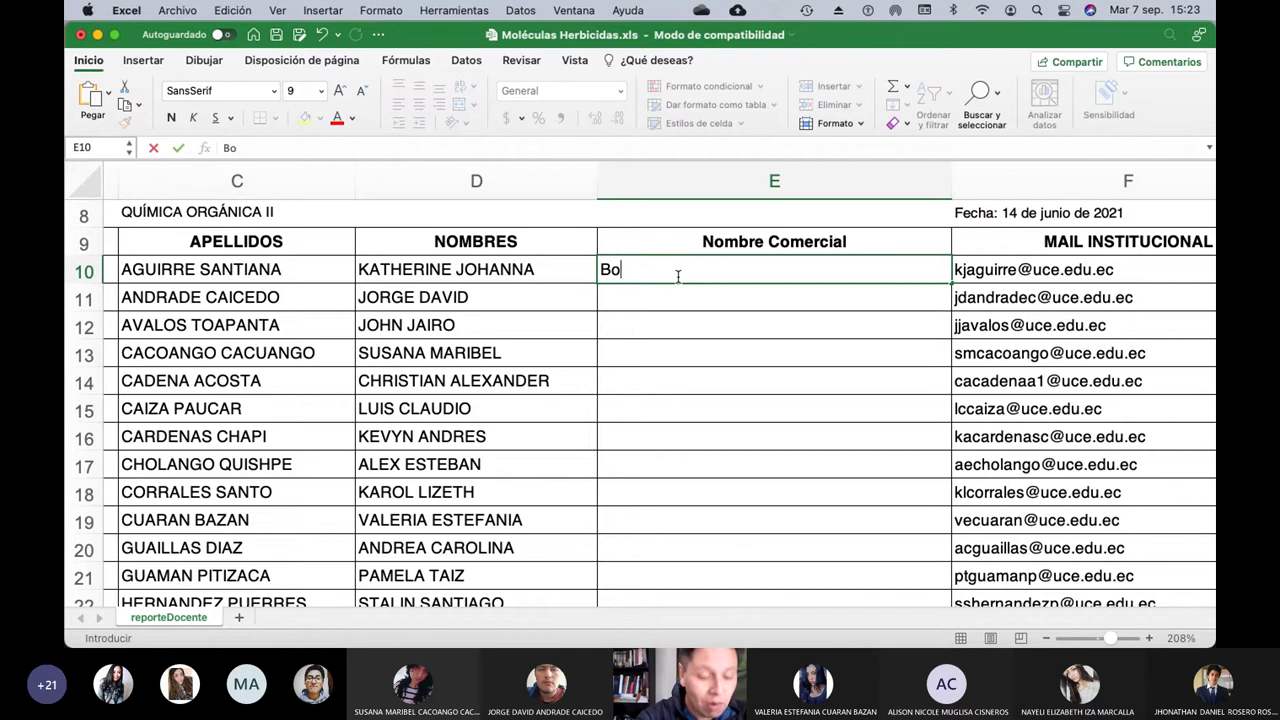
text(lero )
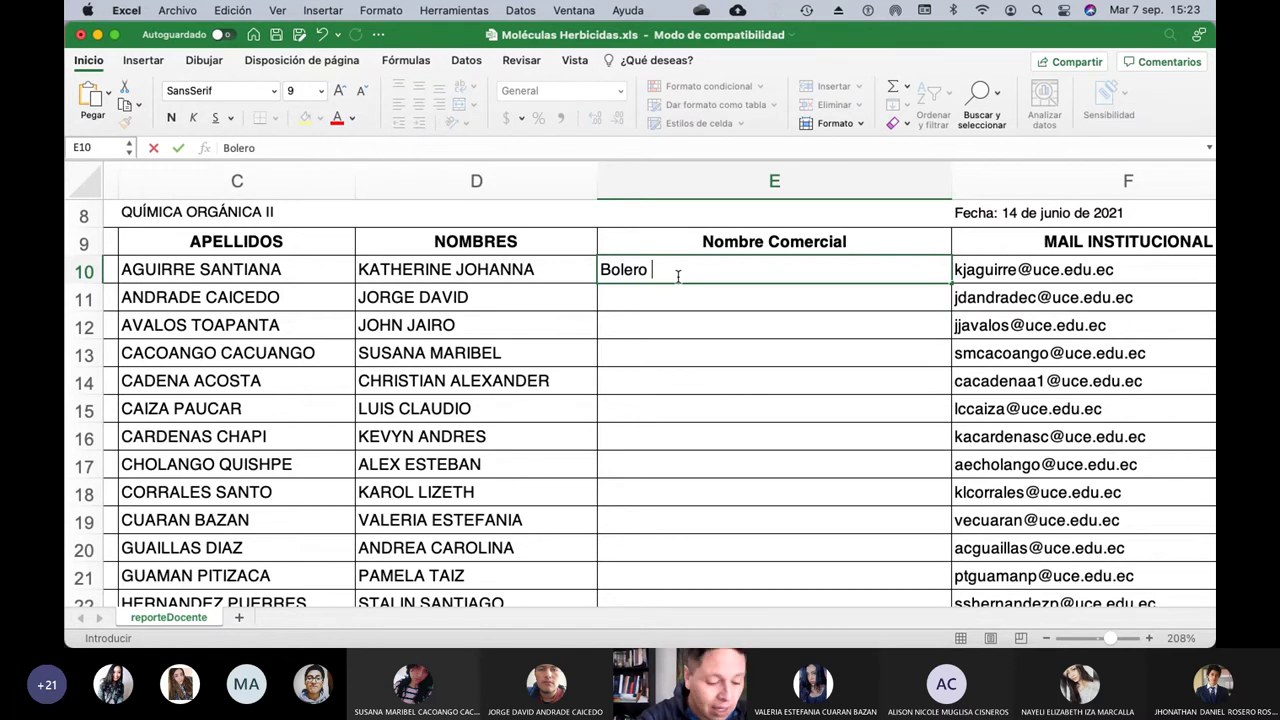
text(90 CE)
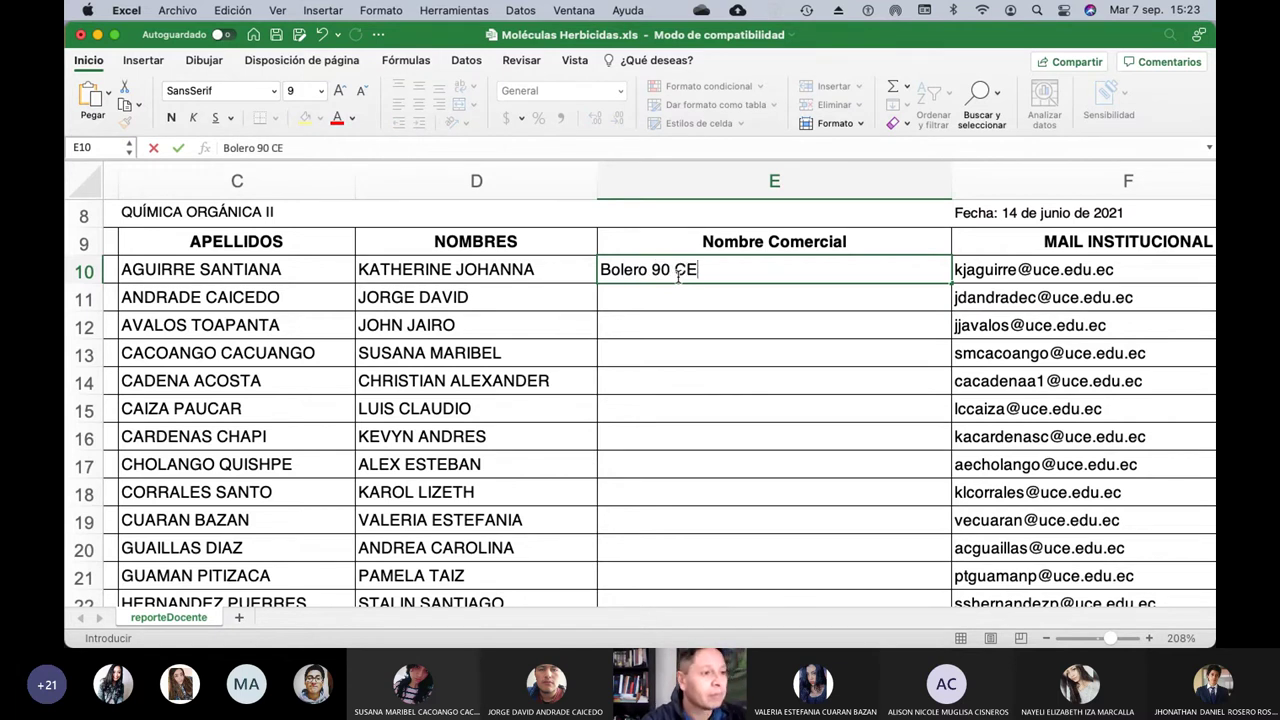
key(Return)
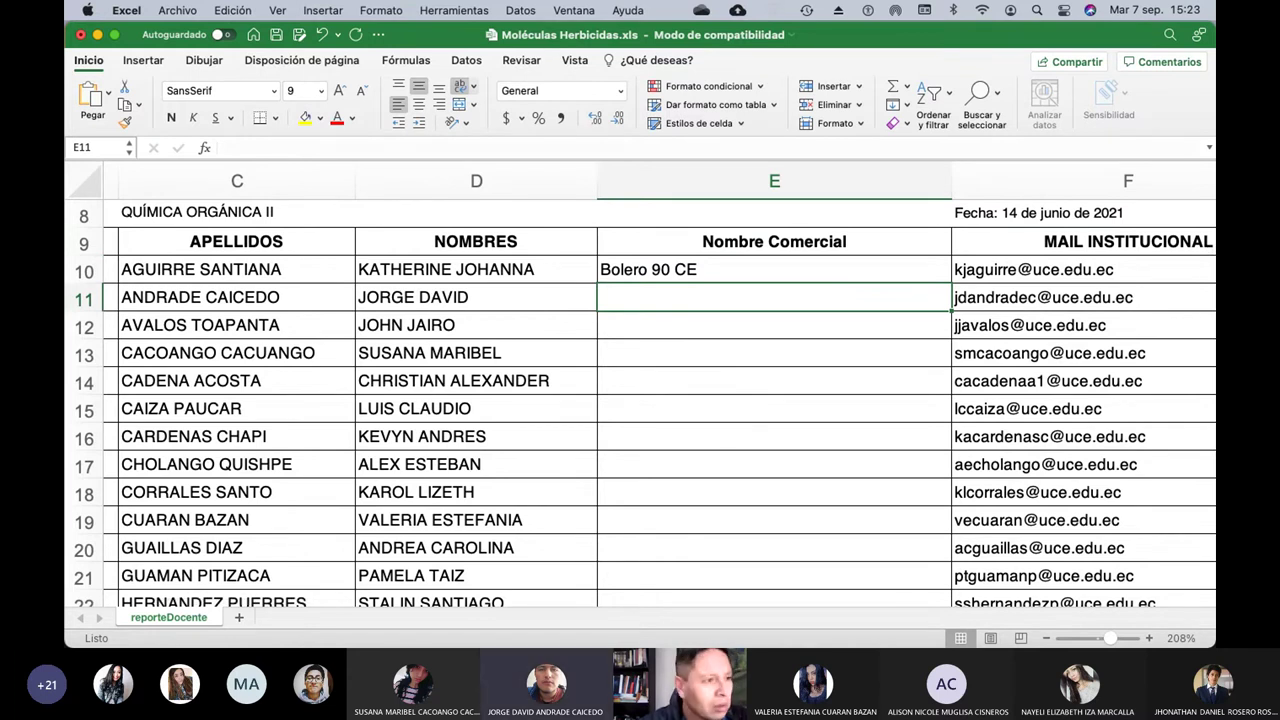
text(Brioso)
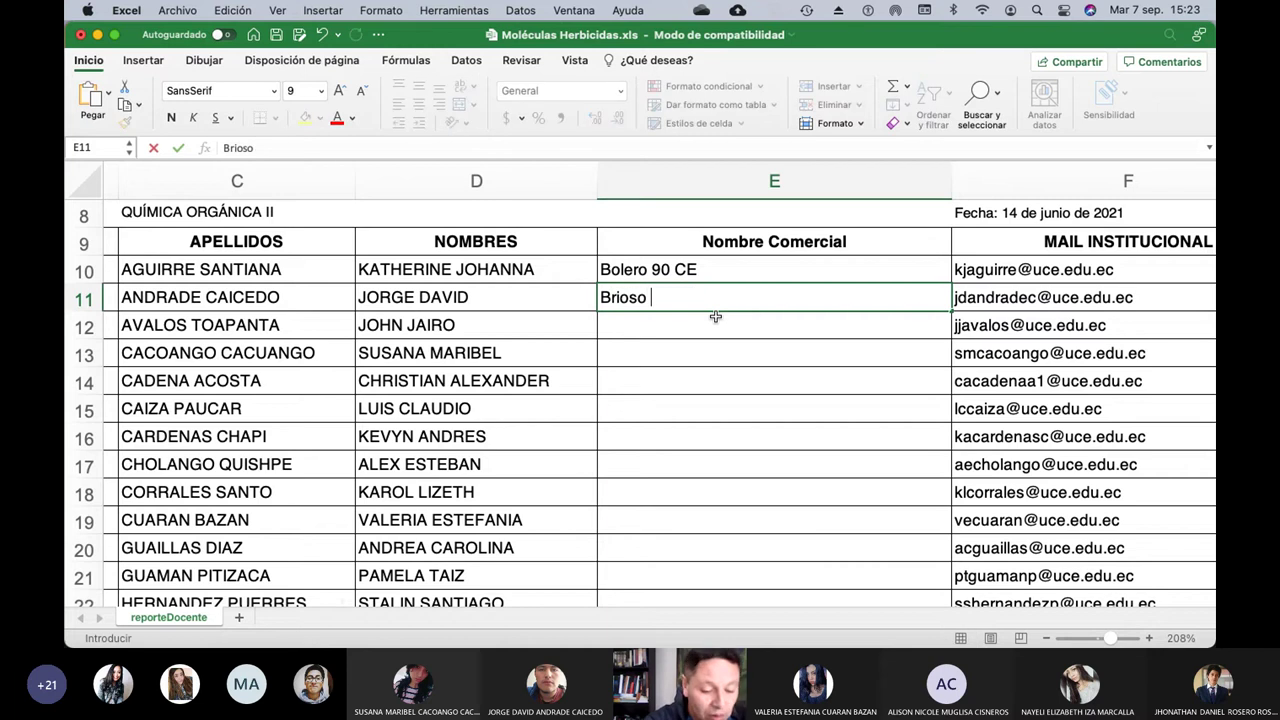
text( 80%)
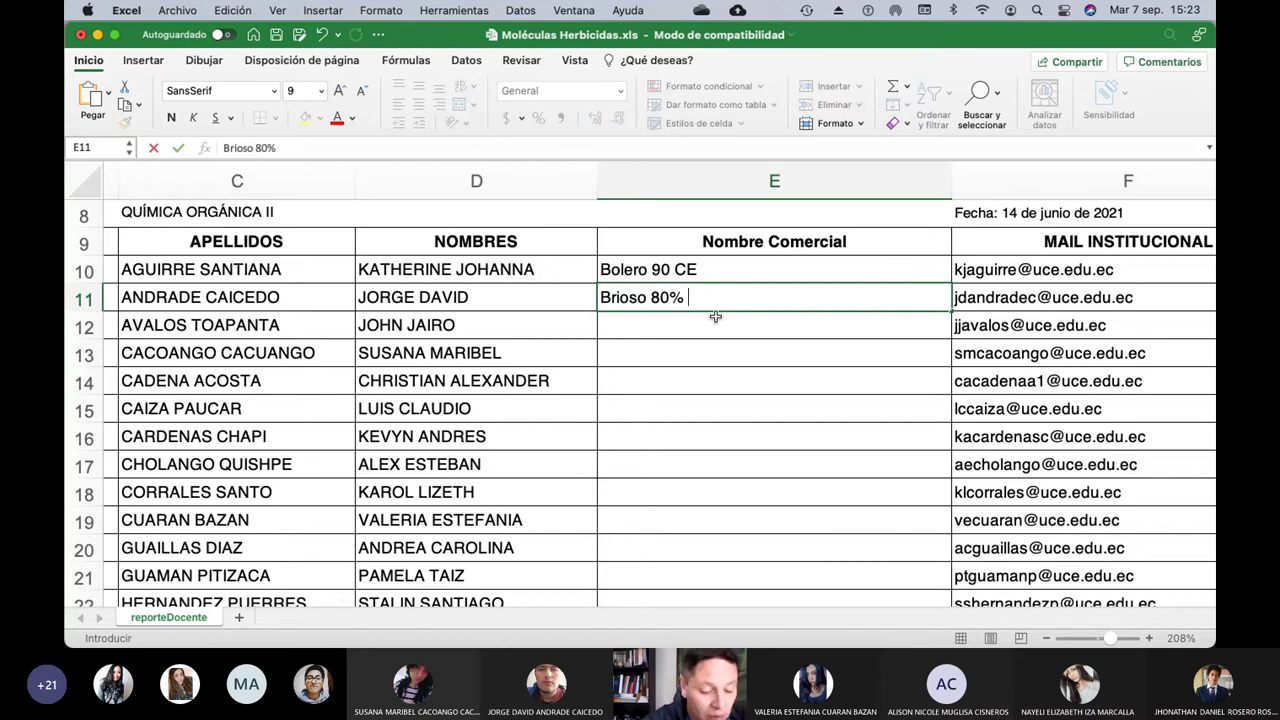
text( WG)
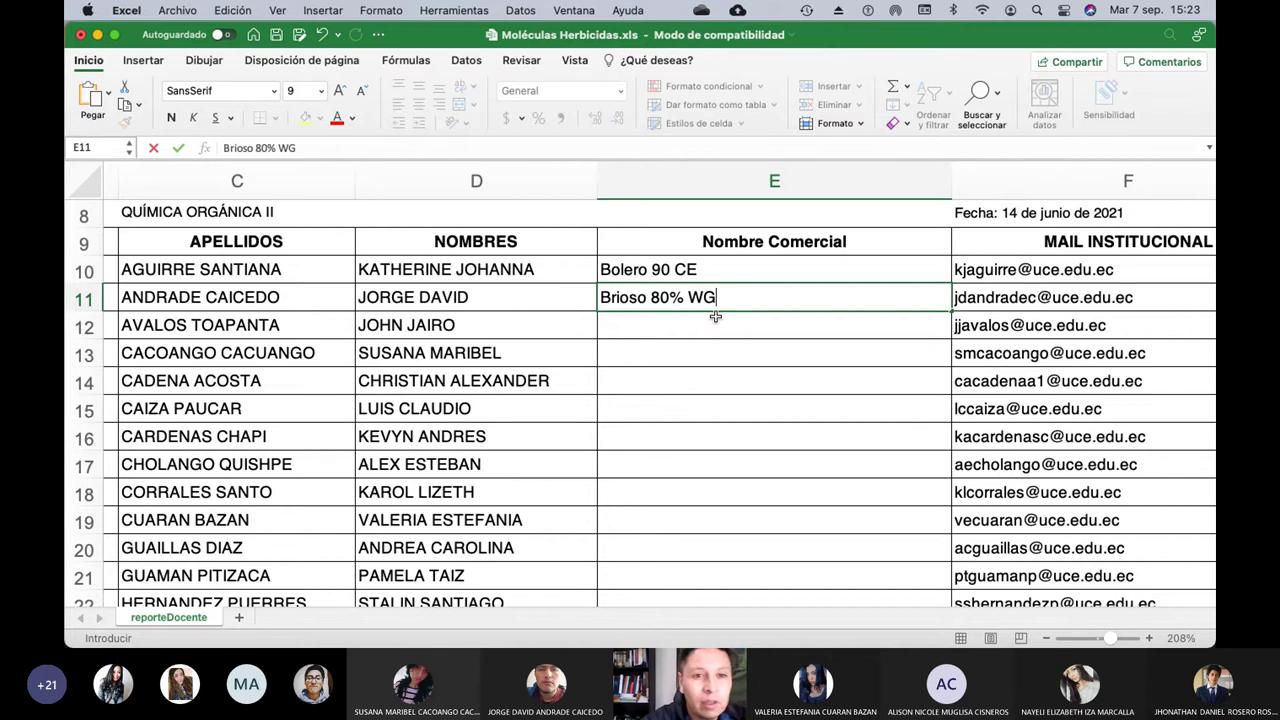
key(Return)
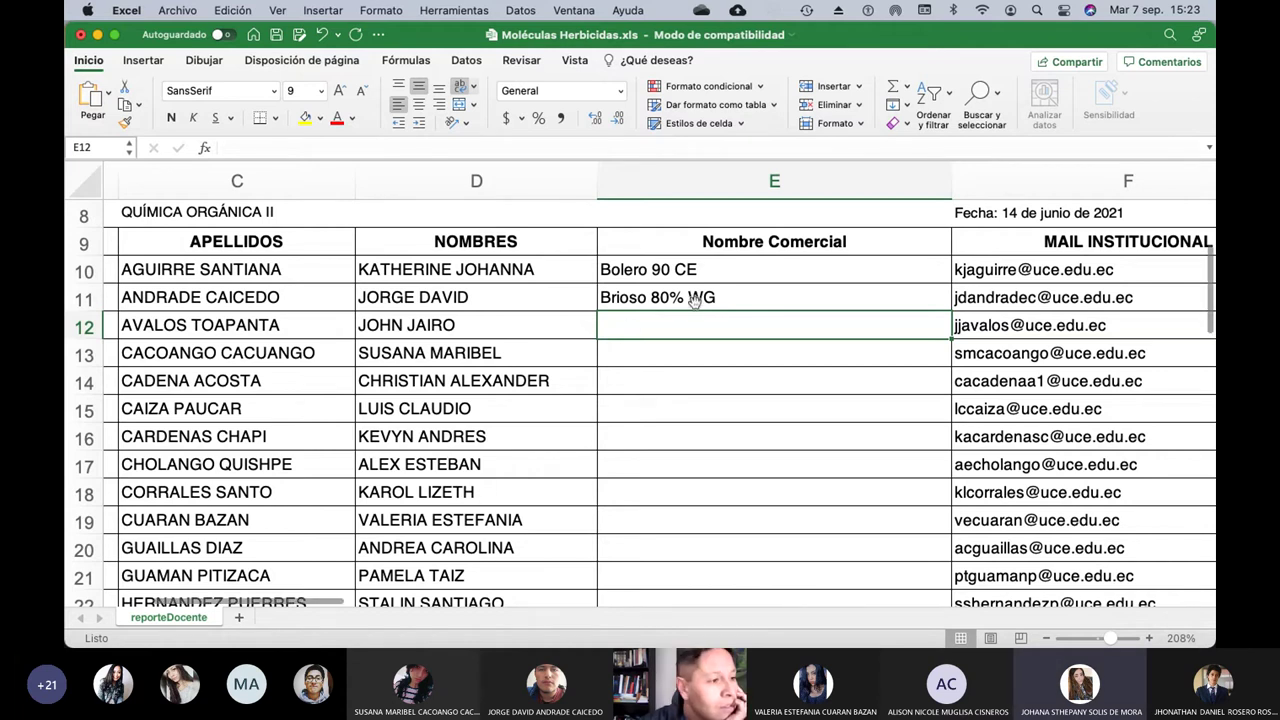
text(Repir)
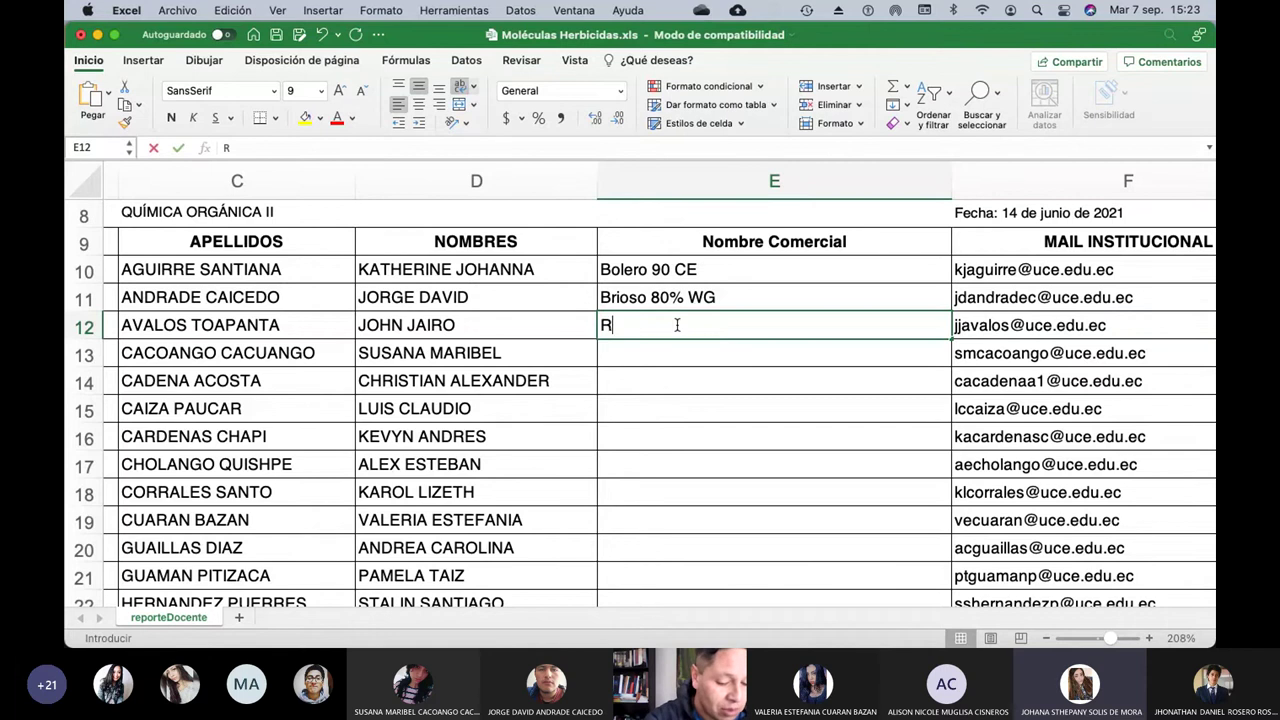
key(BackSpace)
key(BackSpace)
key(BackSpace)
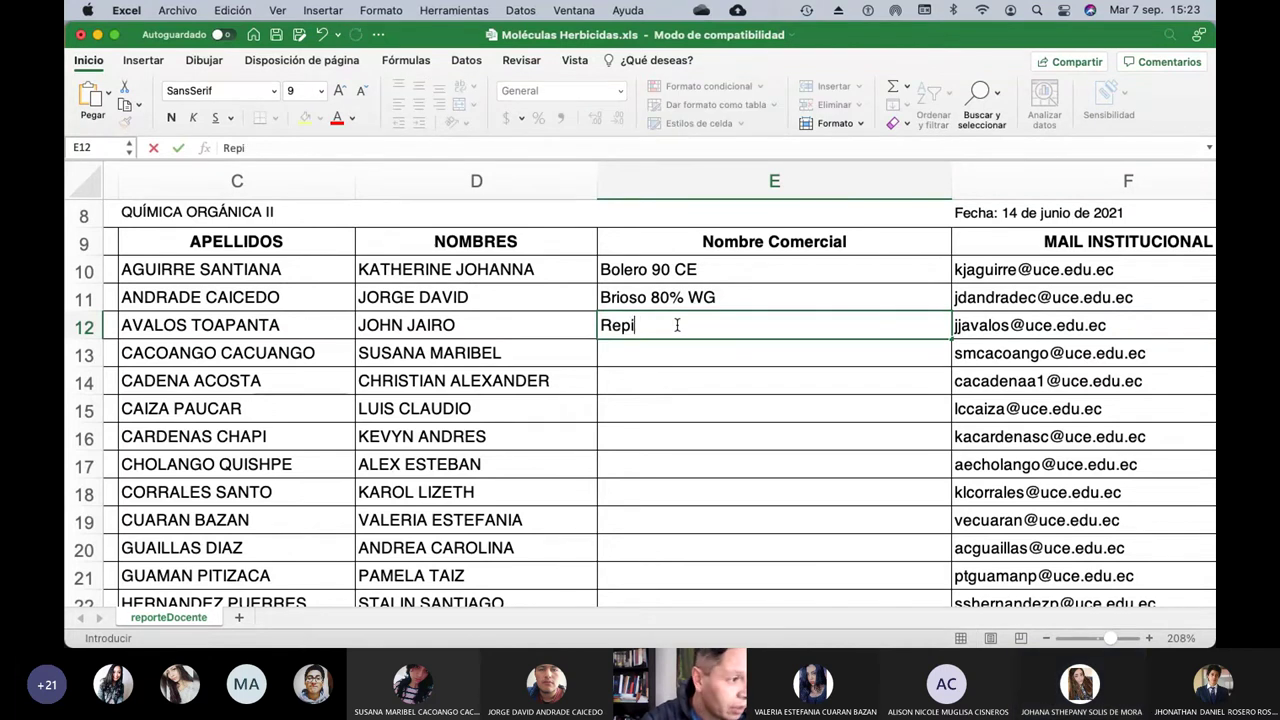
text(tirado)
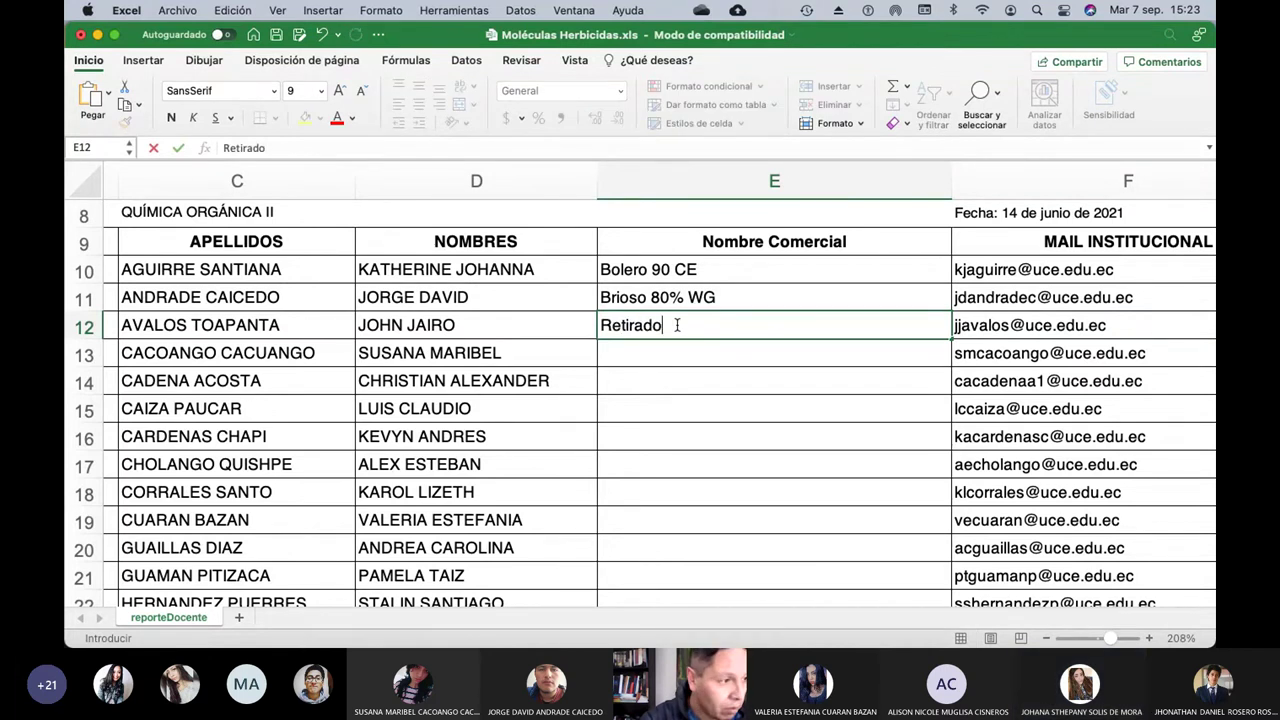
text( -)
key(Return)
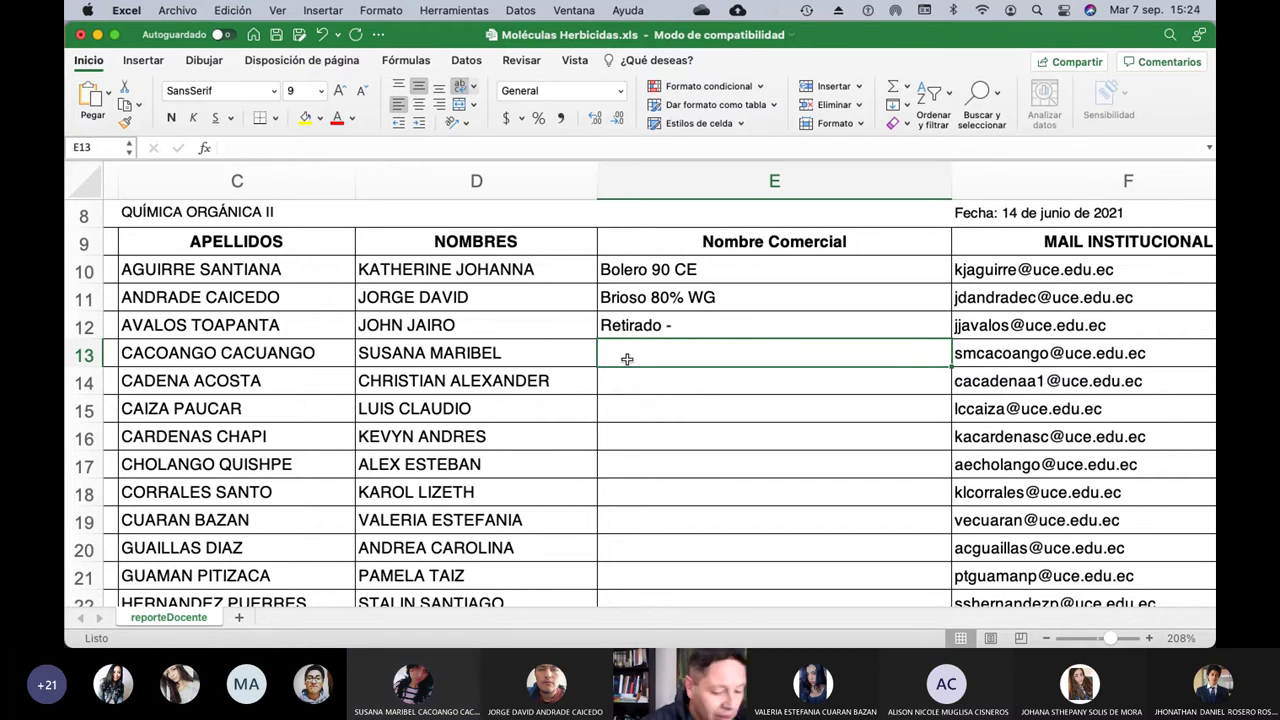
- Enter Calibre 100 SC, Combatran SL and Crisatrina 50 SC in cells E13–E15
text(Calibre 100)
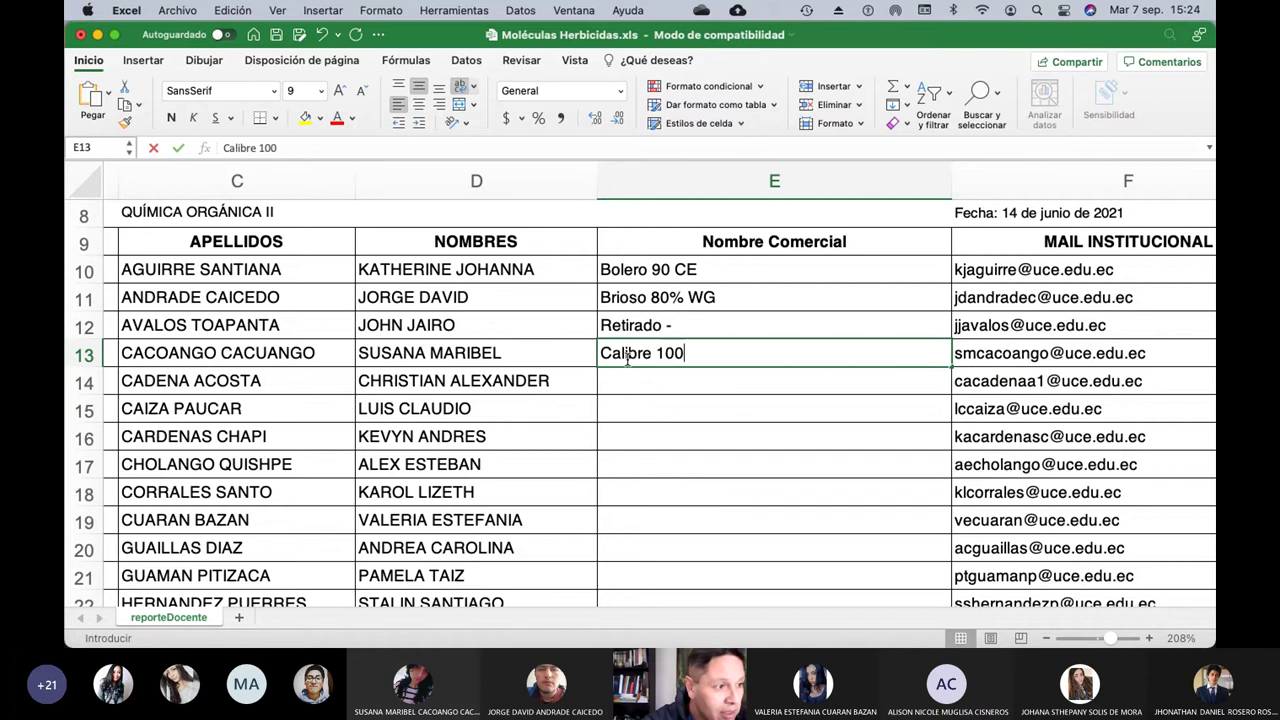
text( SC)
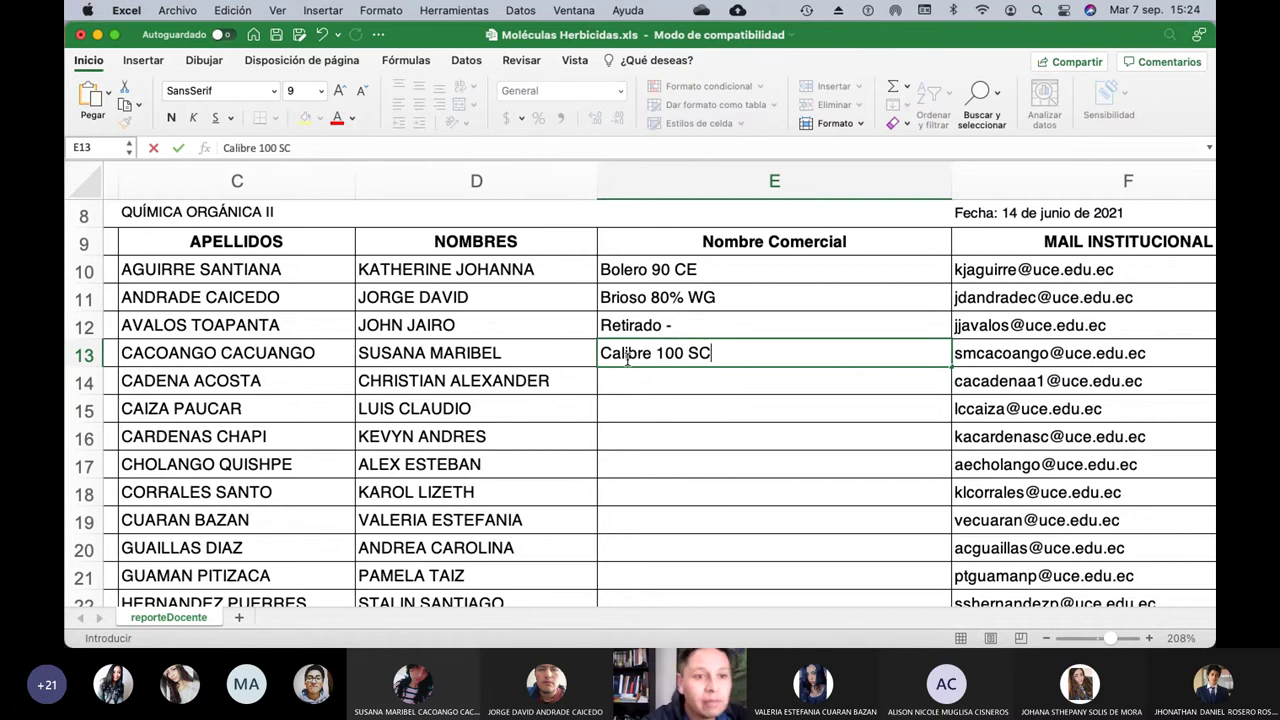
key(Return)
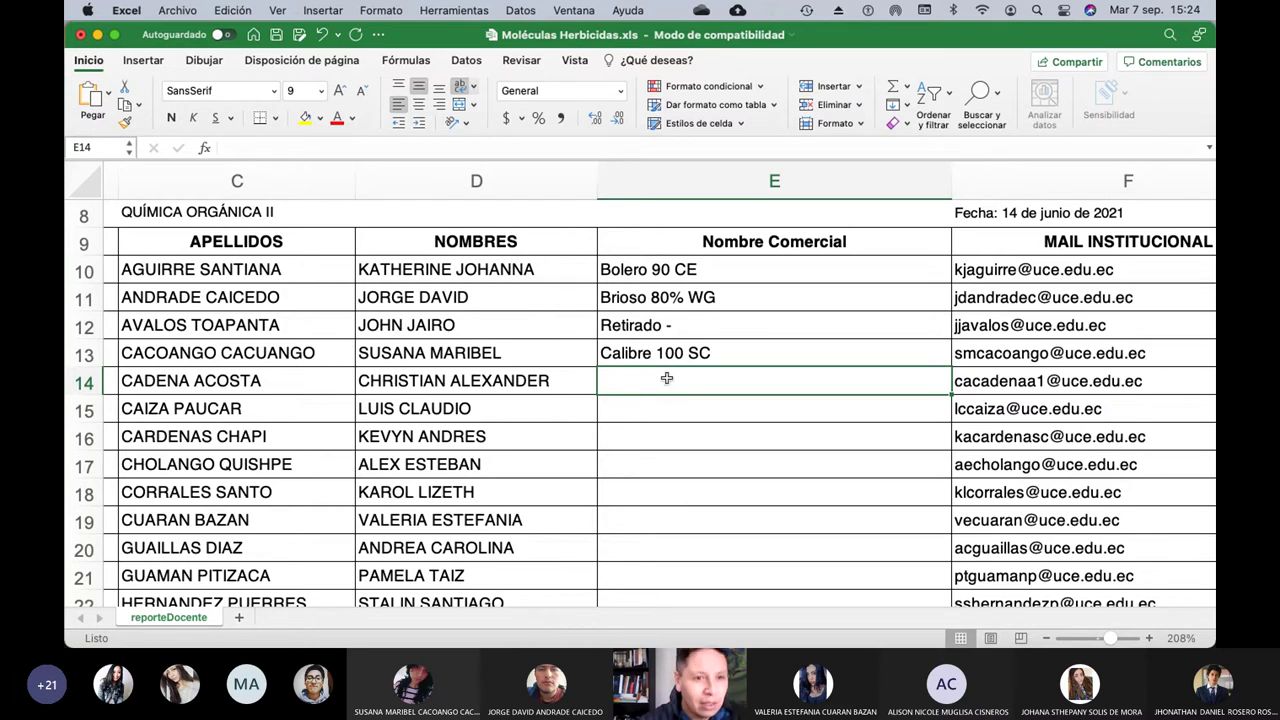
text(Co)
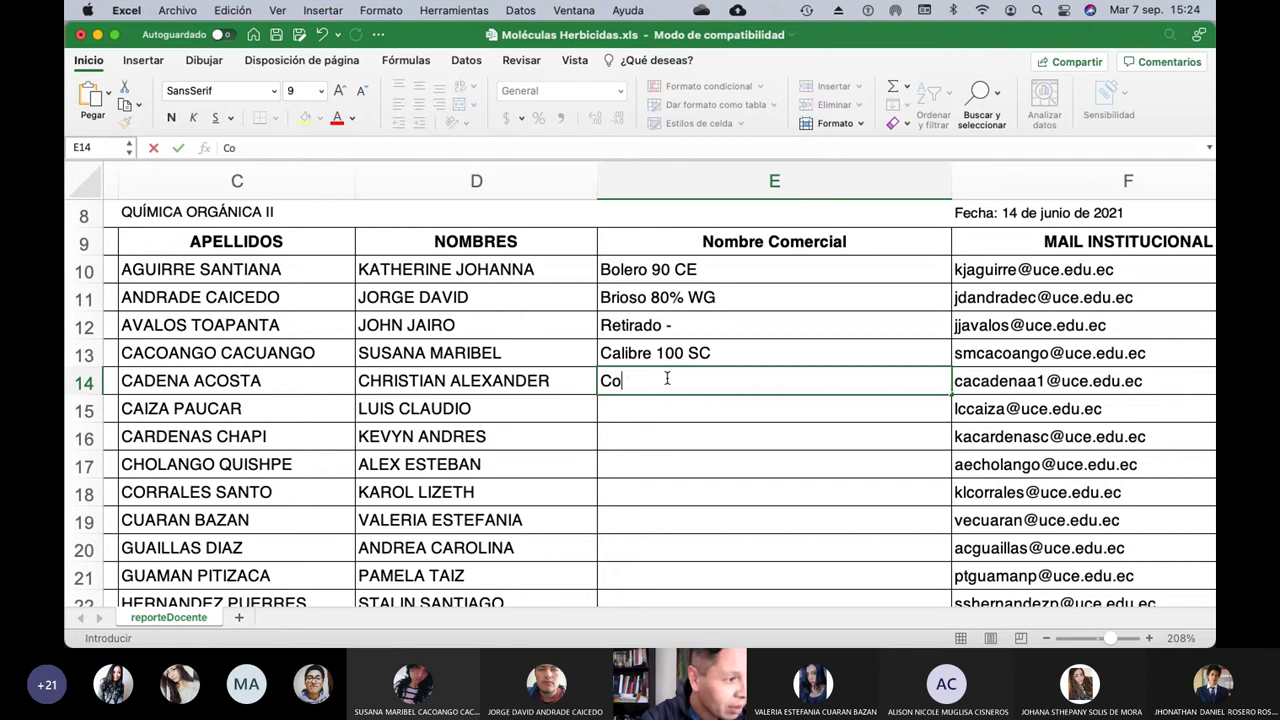
text(mbatr)
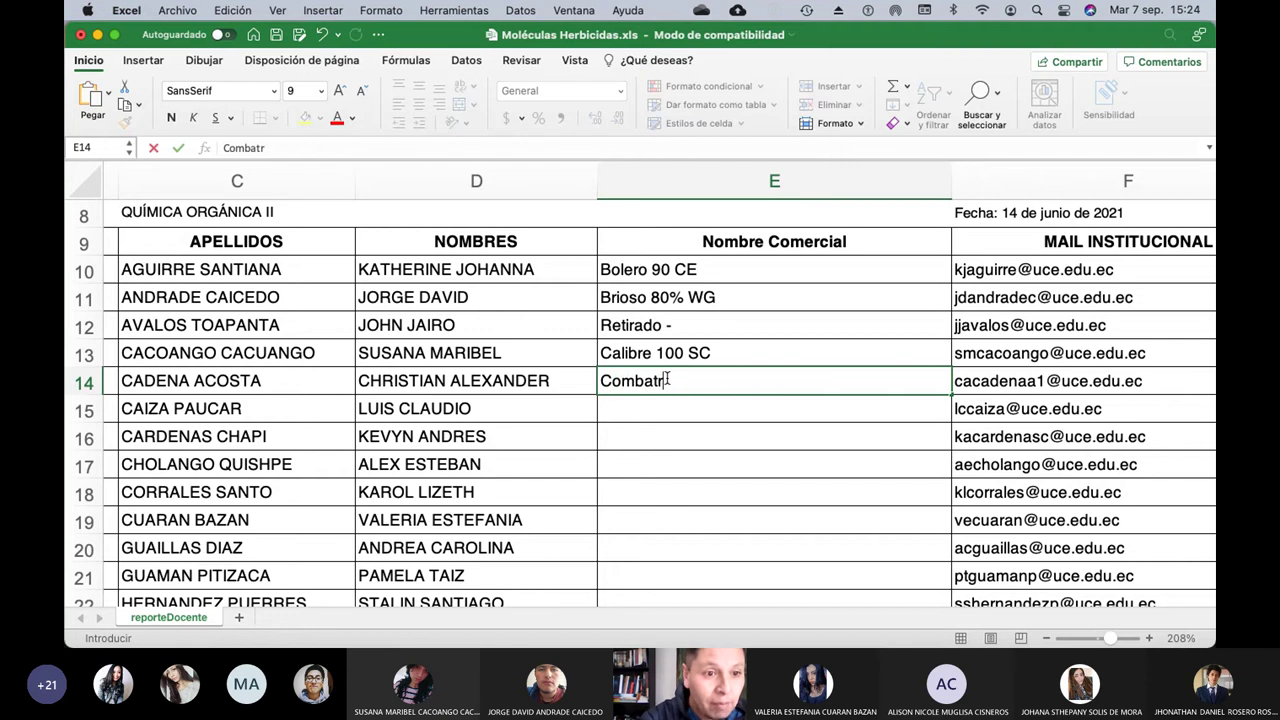
text(an)
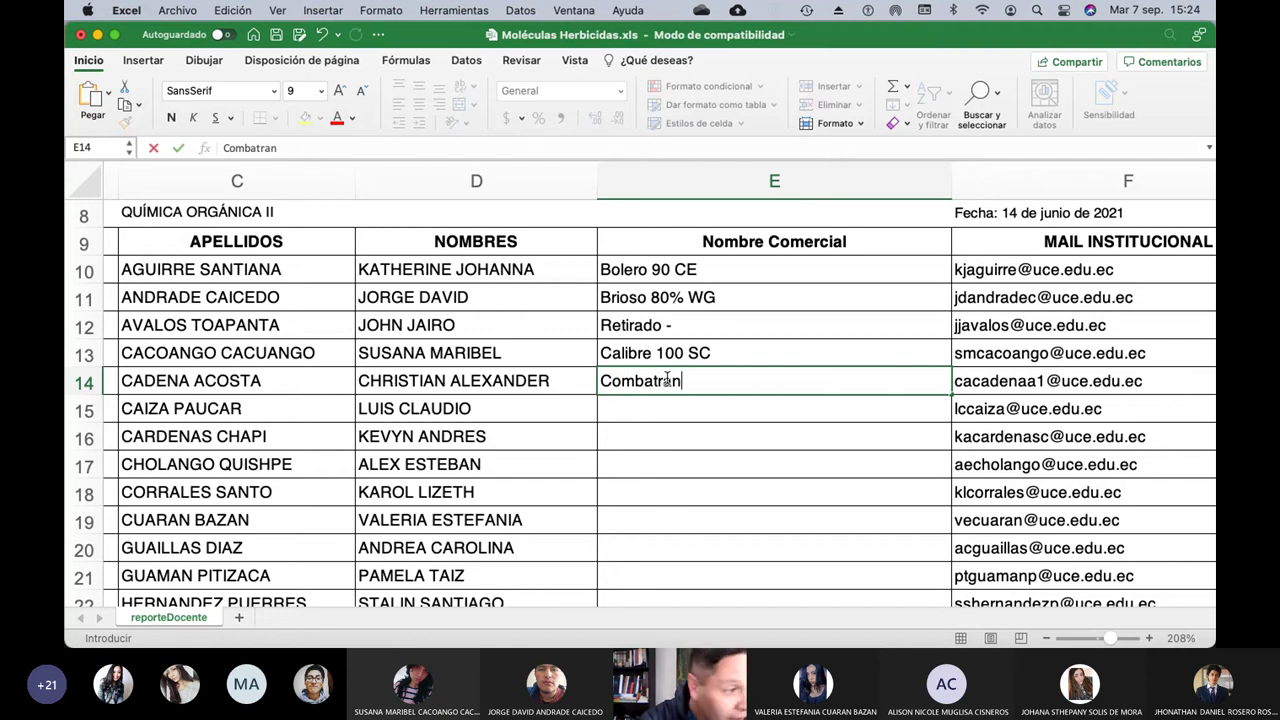
text( SL)
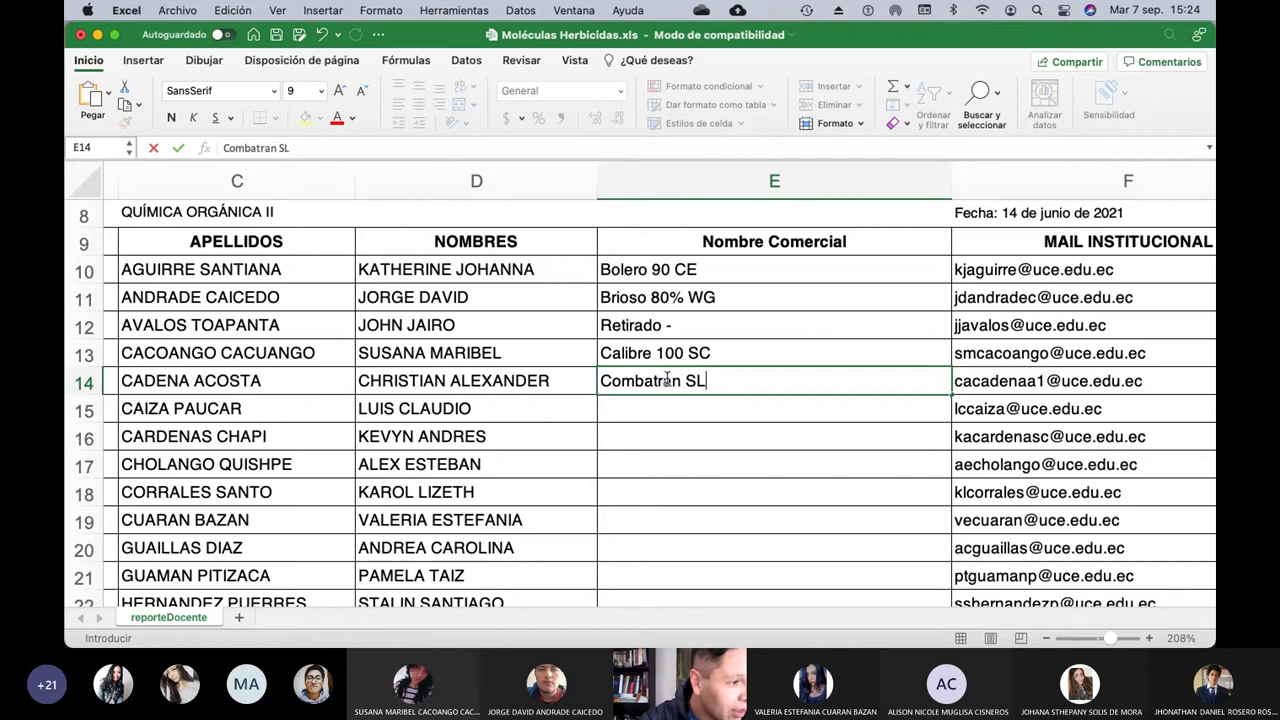
key(Return)
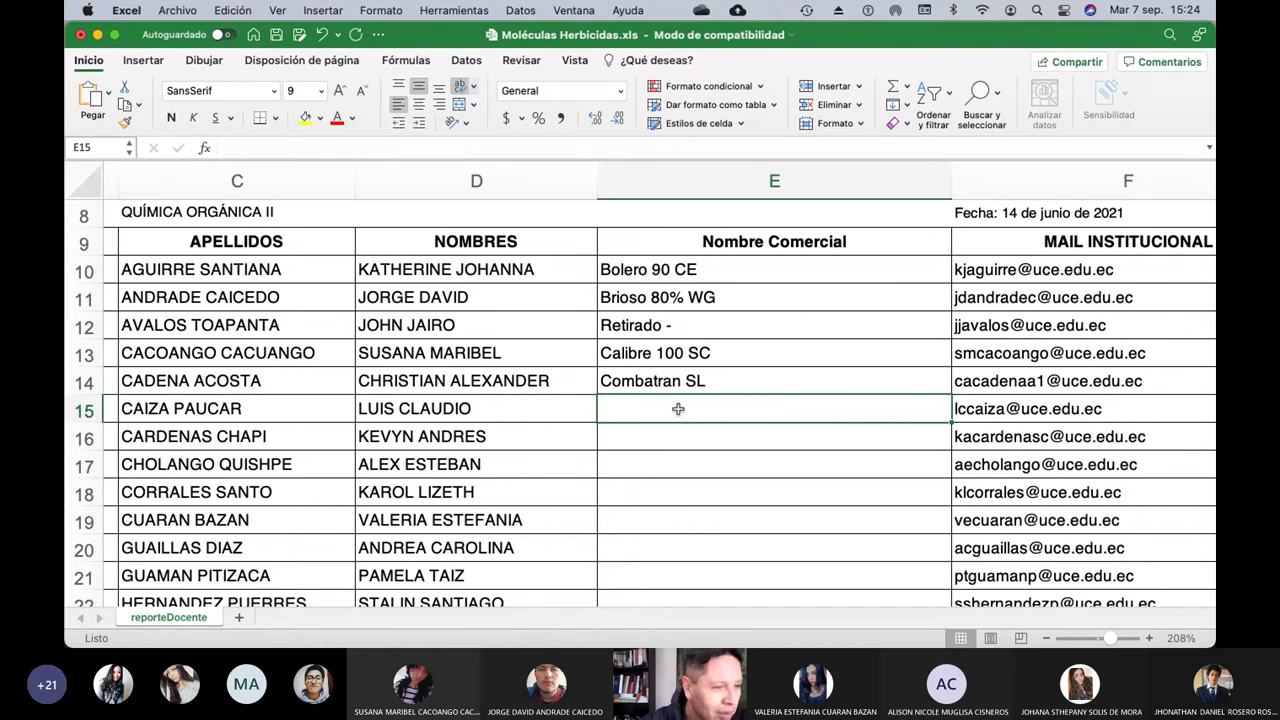
text(Cris)
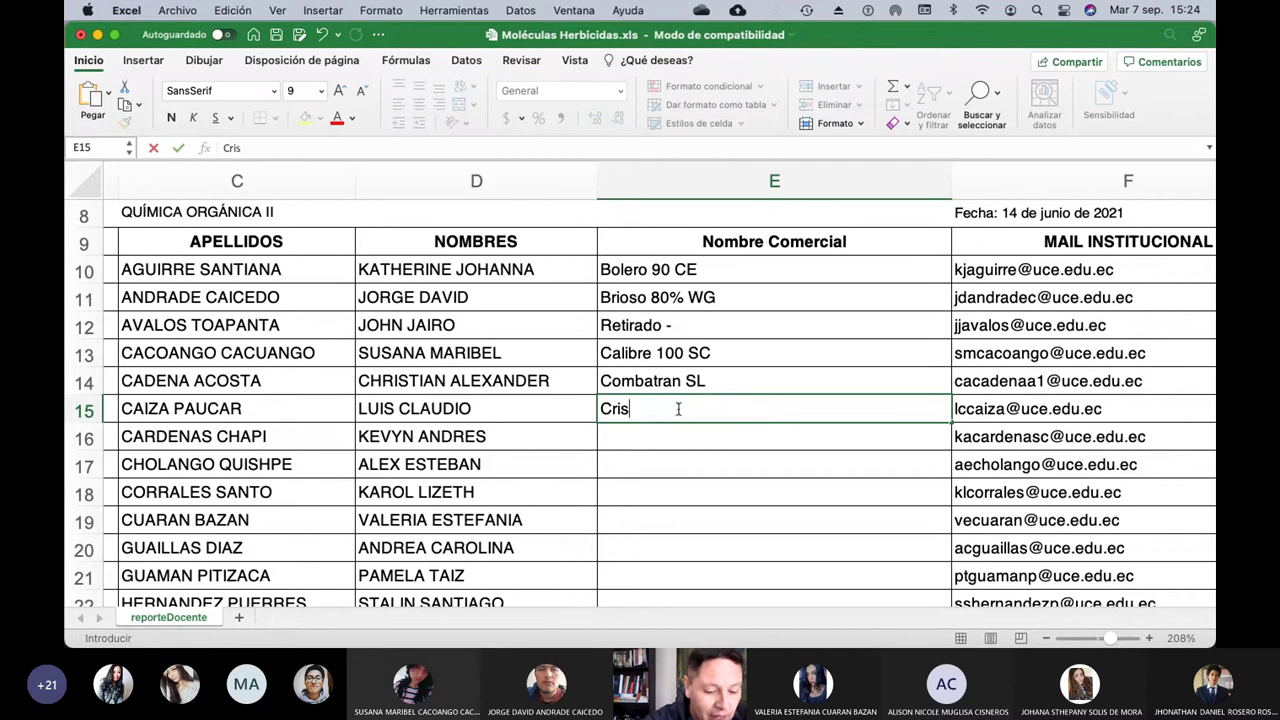
text(atrina 5)
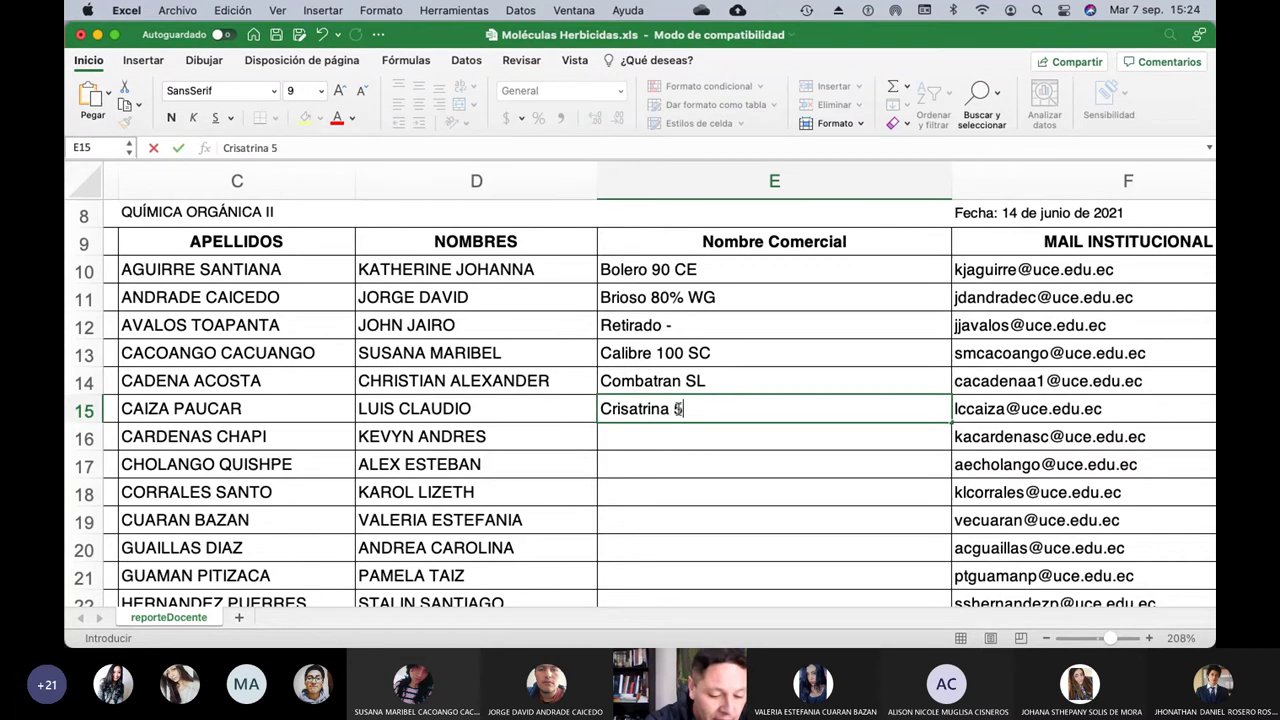
text(0 SC)
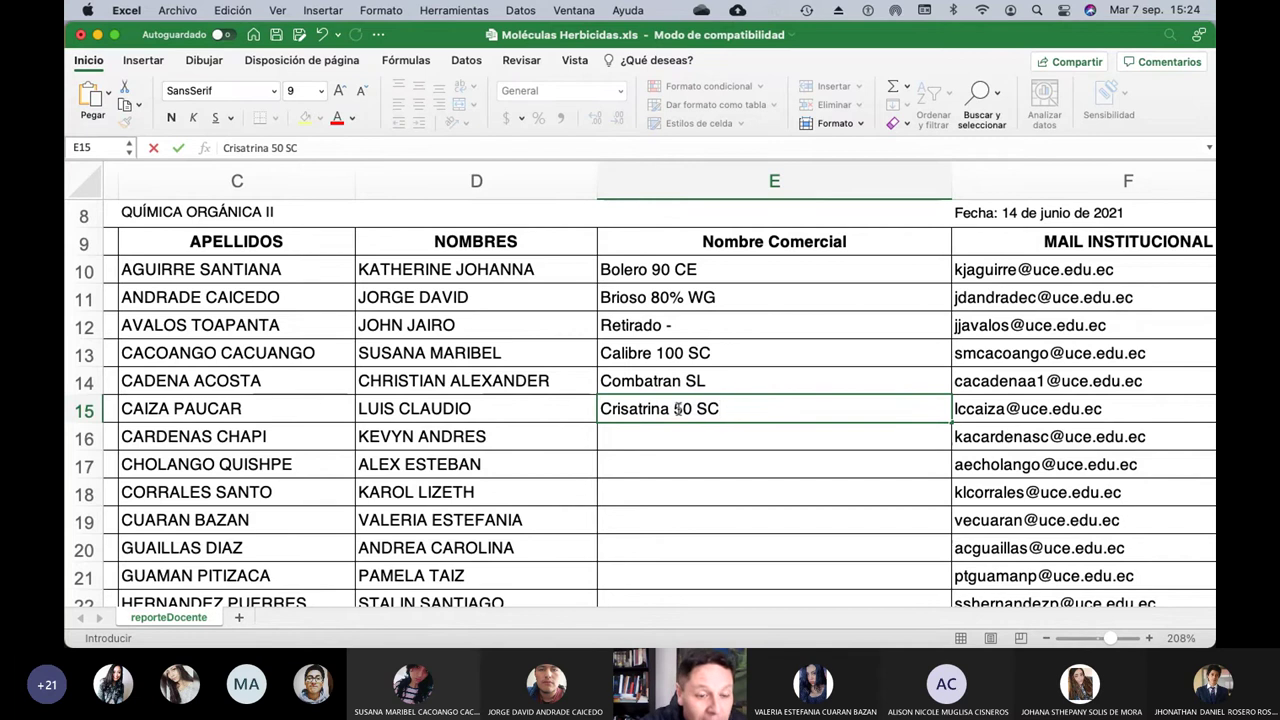
key(BackSpace)
key(BackSpace)
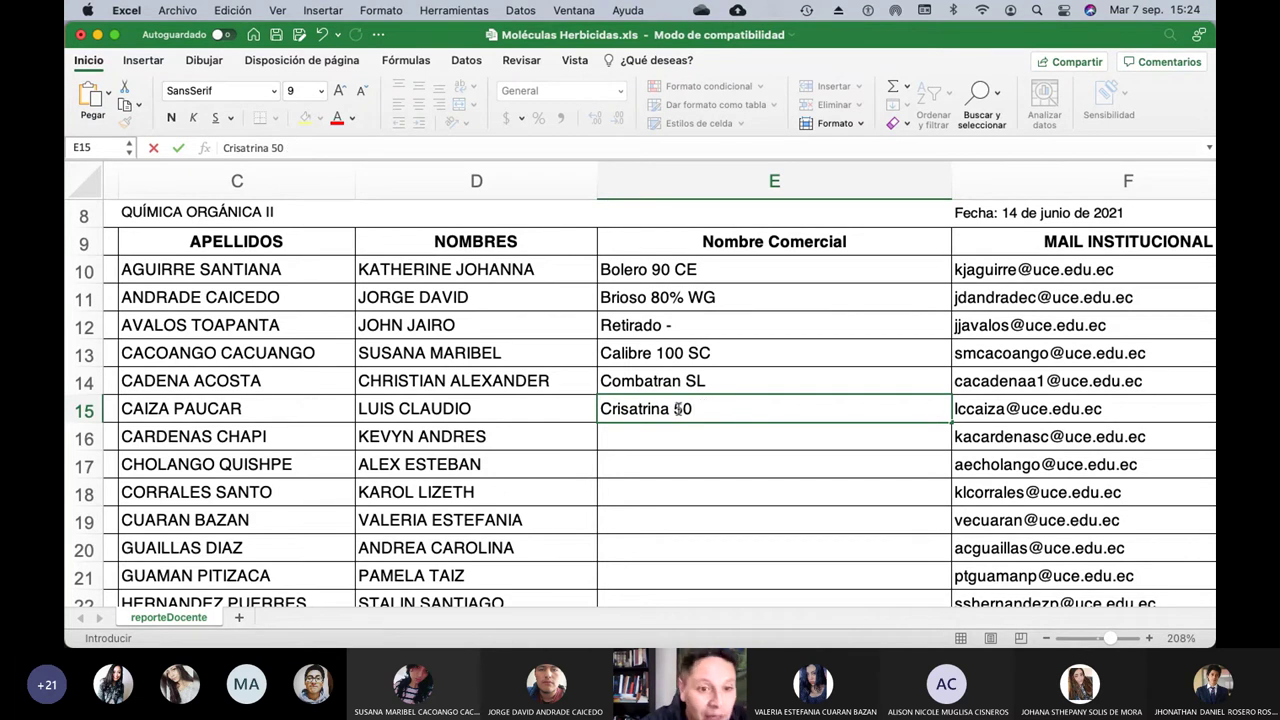
text(SC)
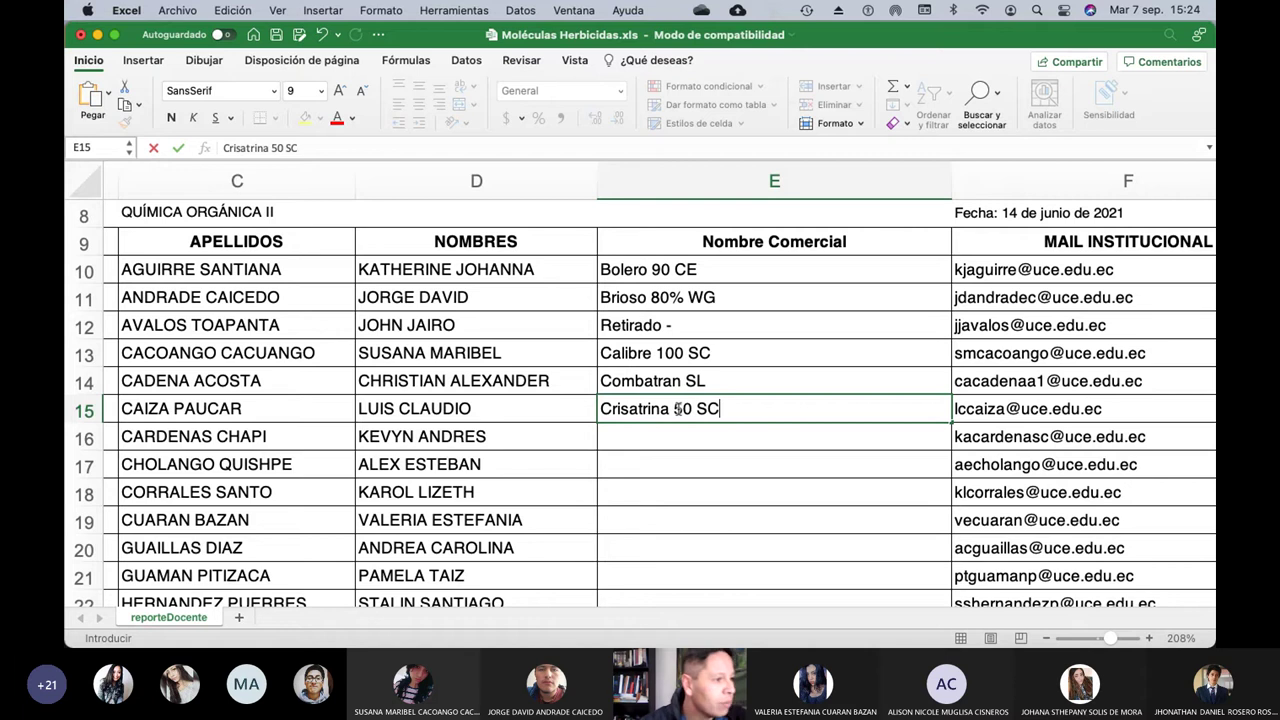
key(Return)
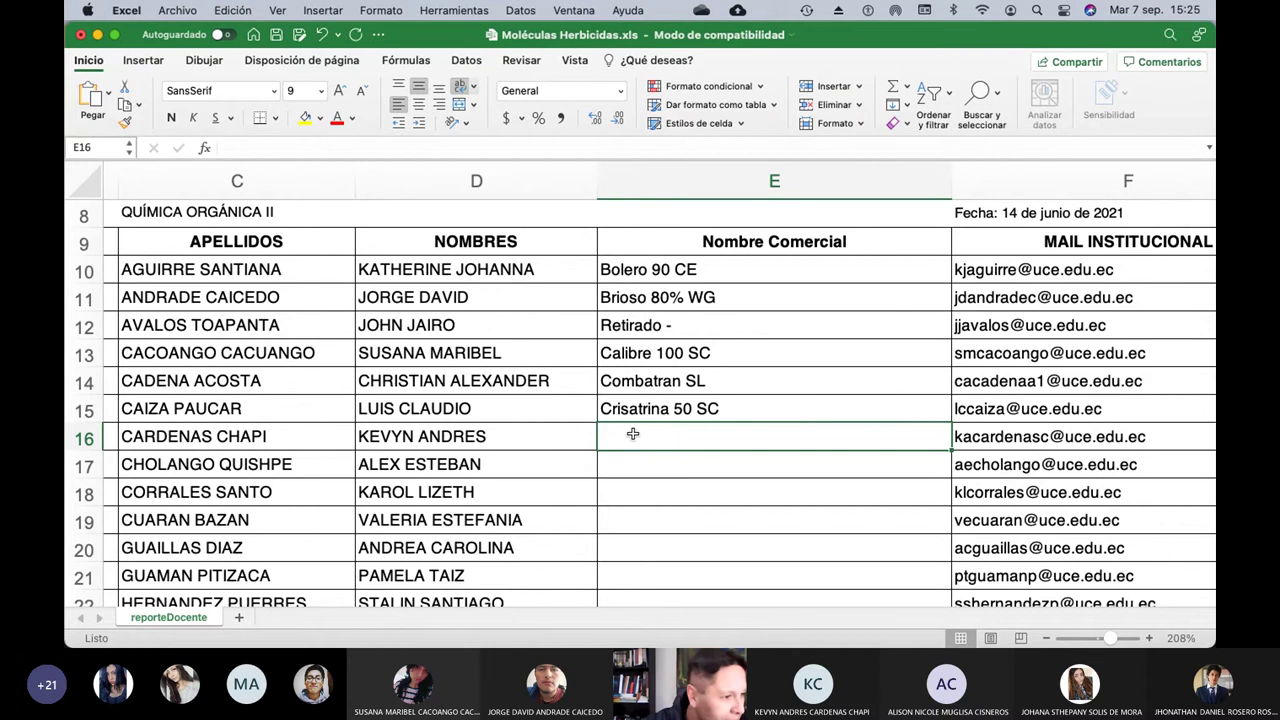
- Type Crosser SL, Crystal Konvo, Dacocida 4D, Derby 10.6 Sl and Diurex 80 W.G. into E16 through E20
text(Cros)
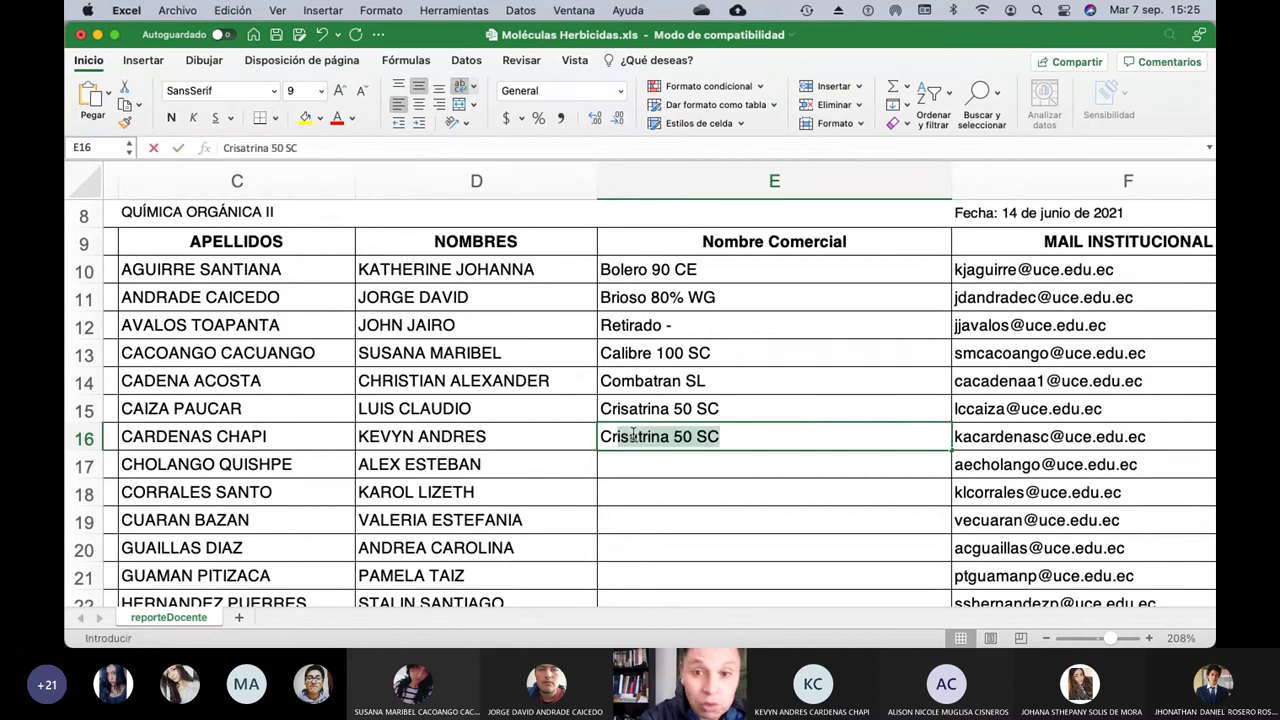
text(se)
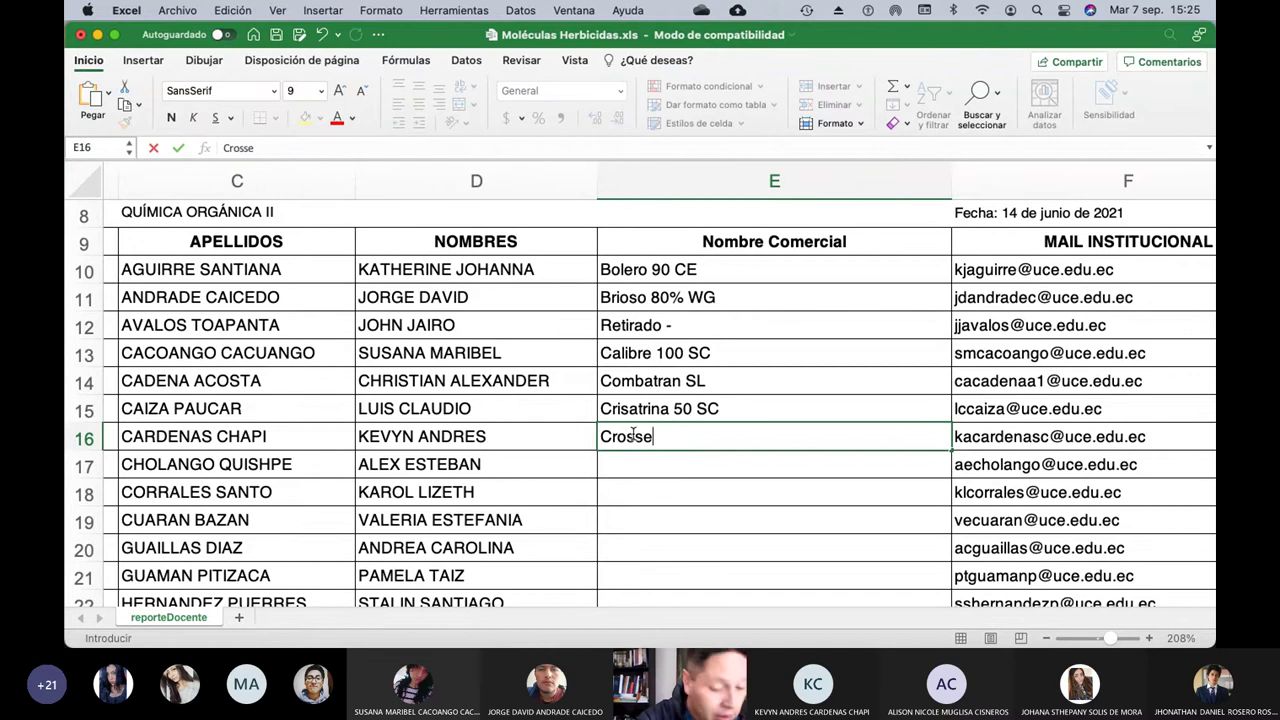
text(r SL)
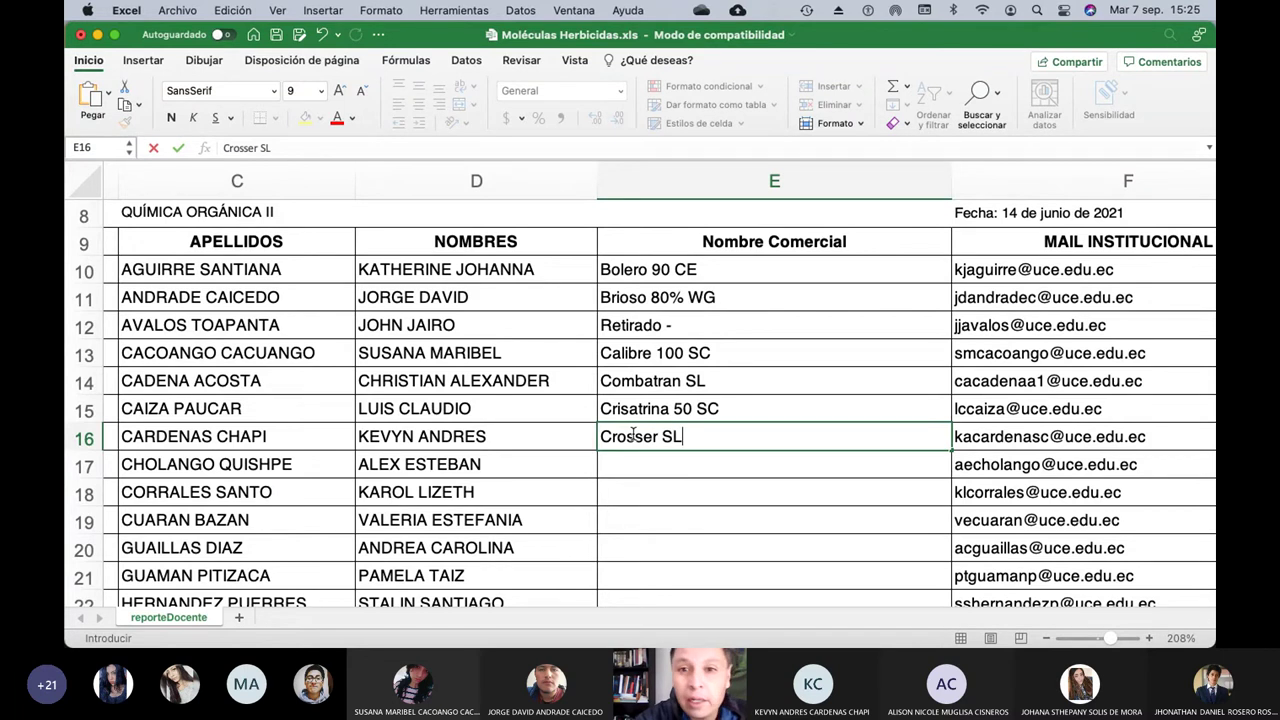
key(Return)
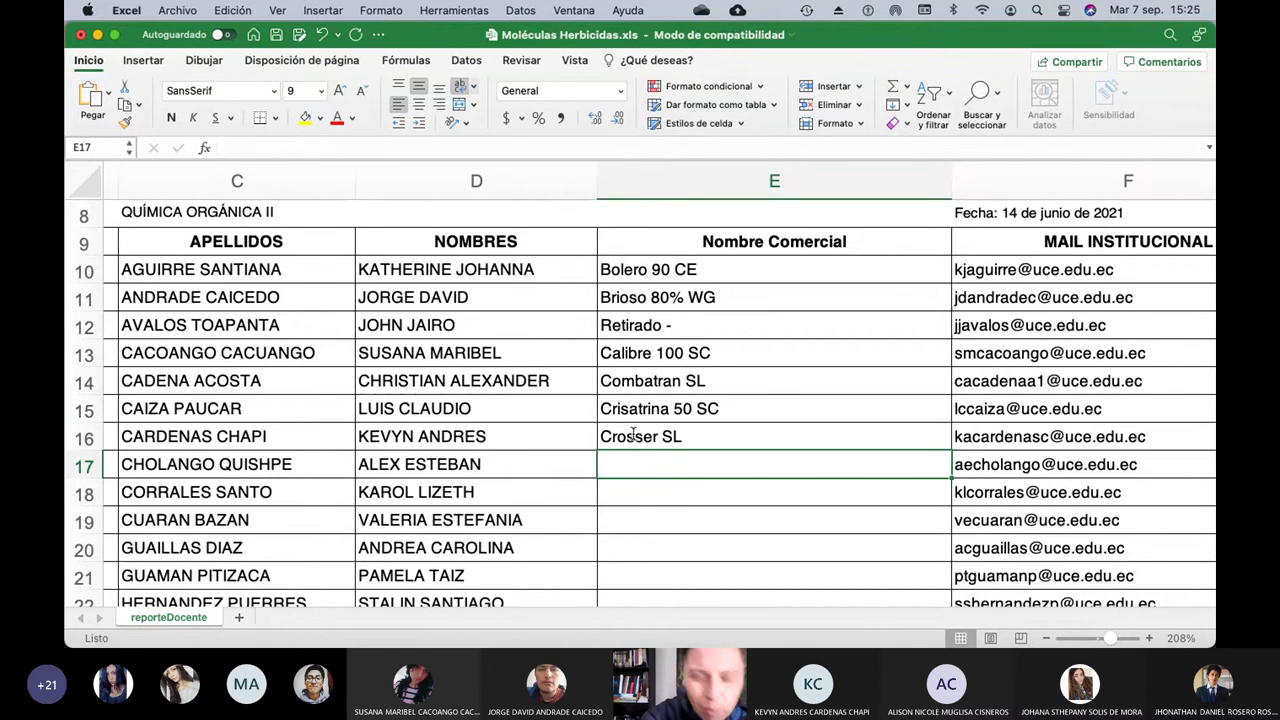
text(Crys)
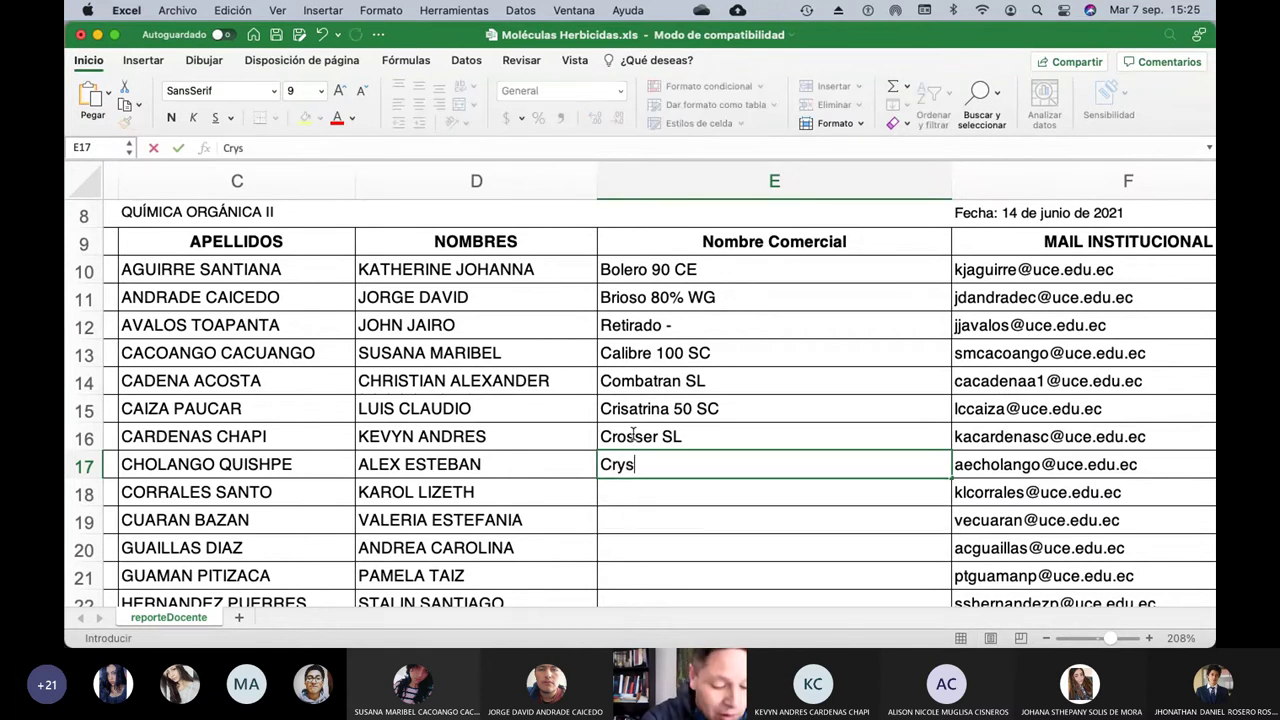
text(tal Ko)
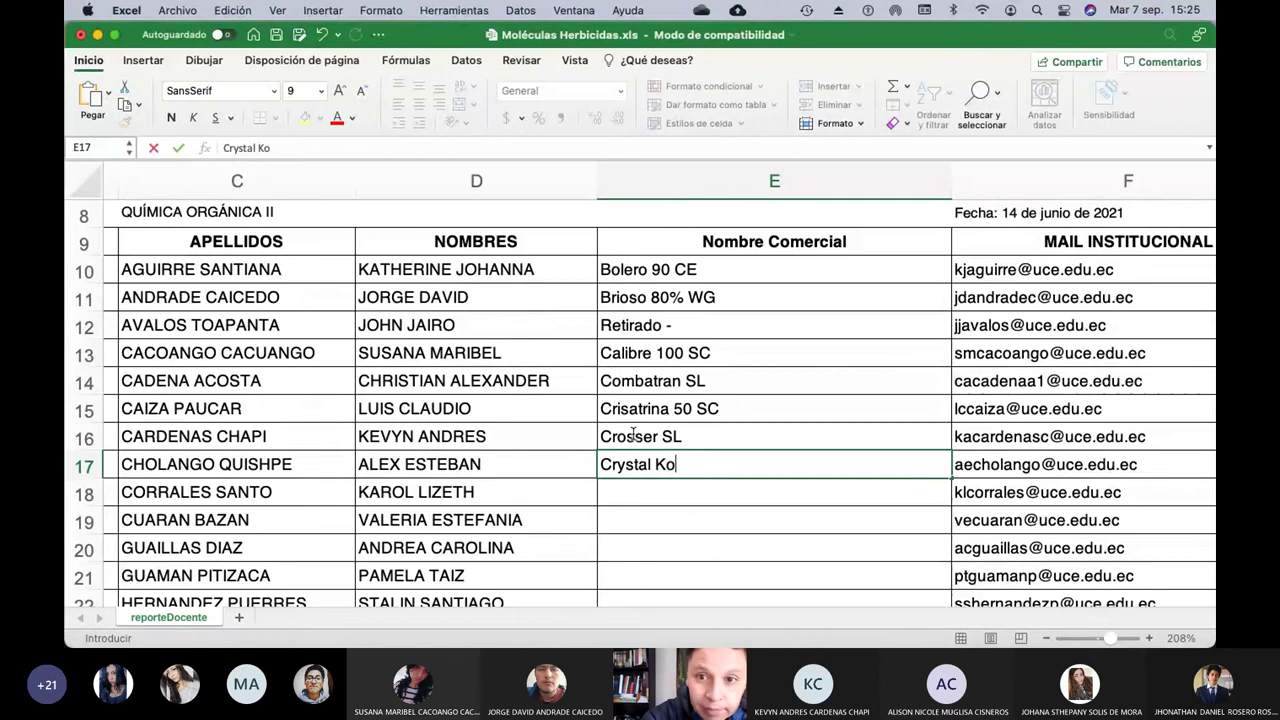
text(nvo)
key(Return)
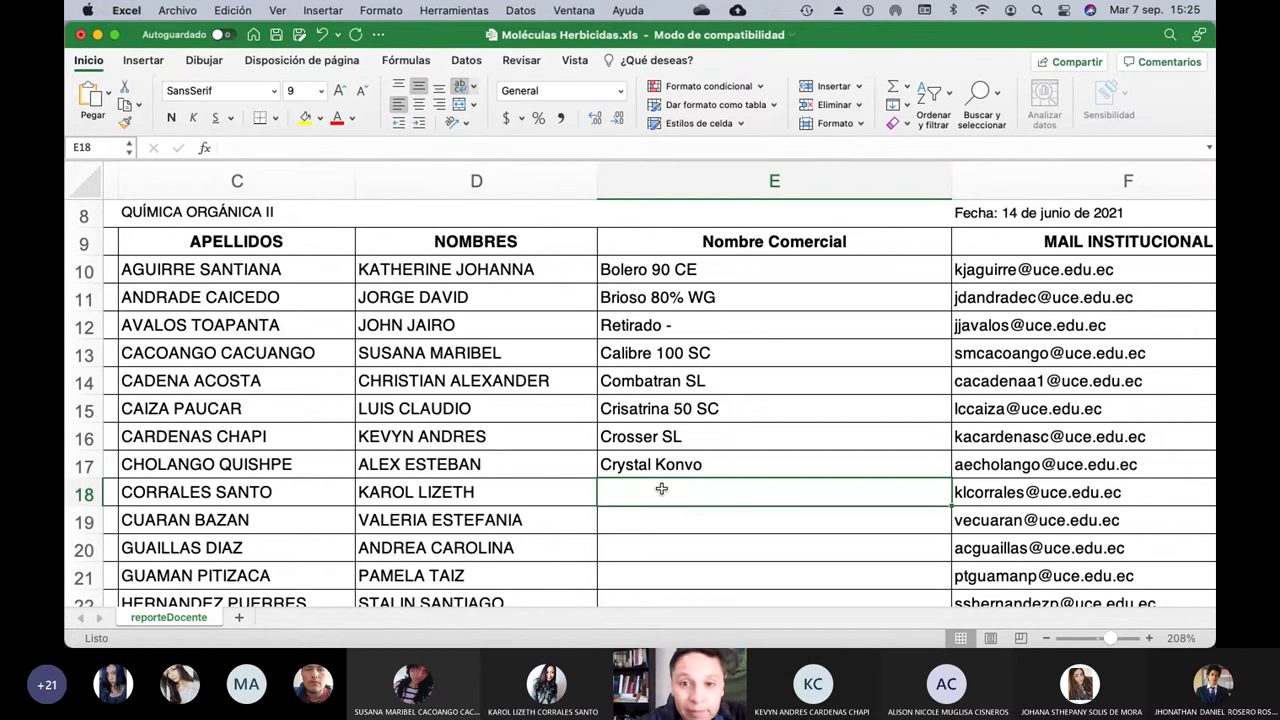
text(Da)
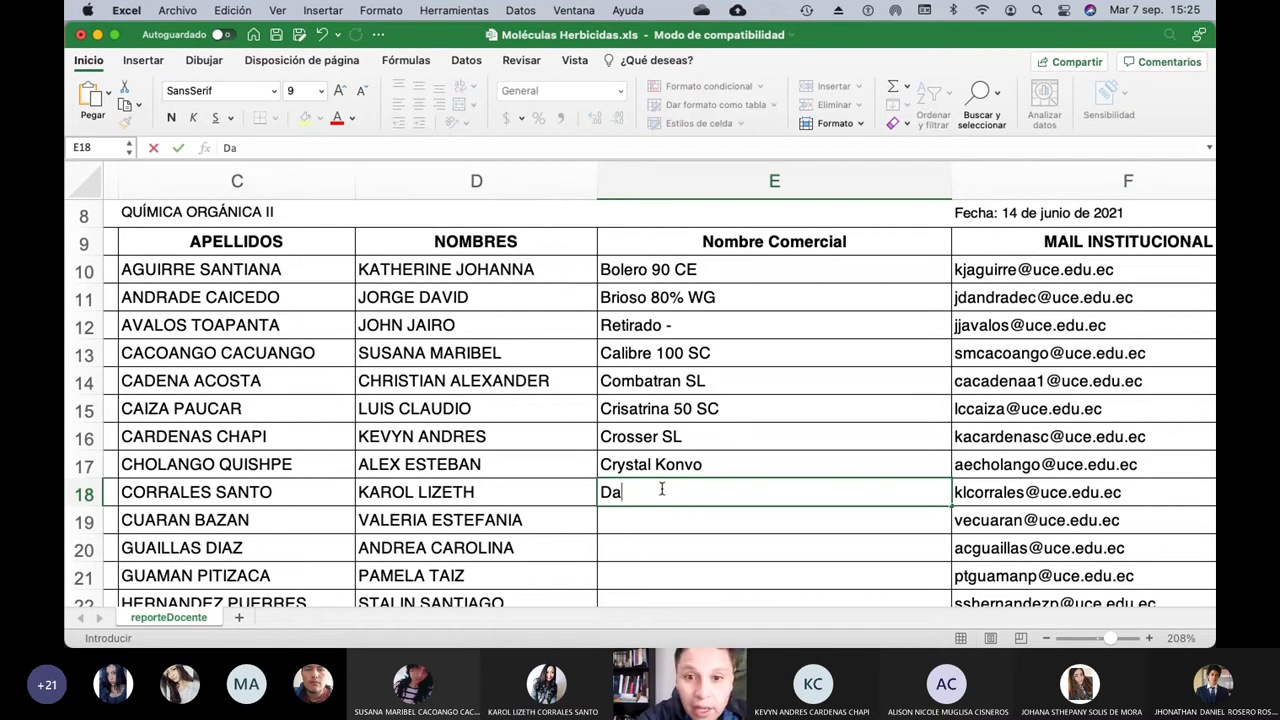
text(cocida )
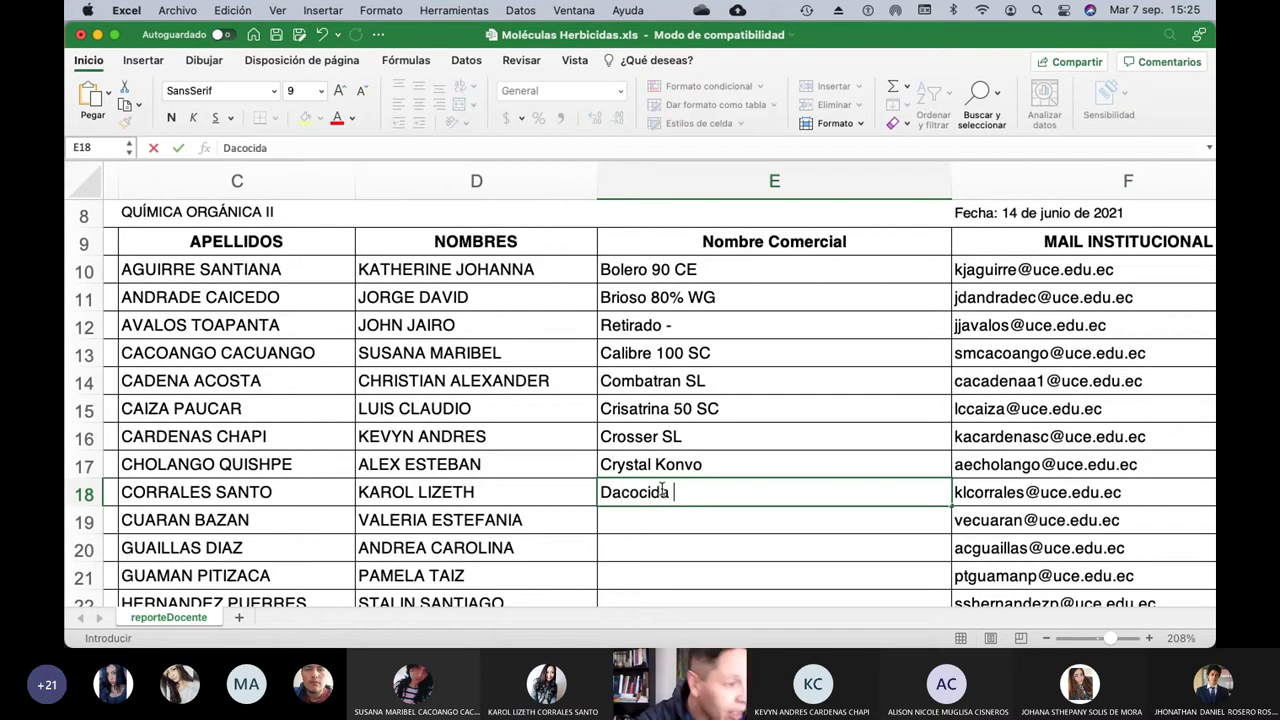
text(4D)
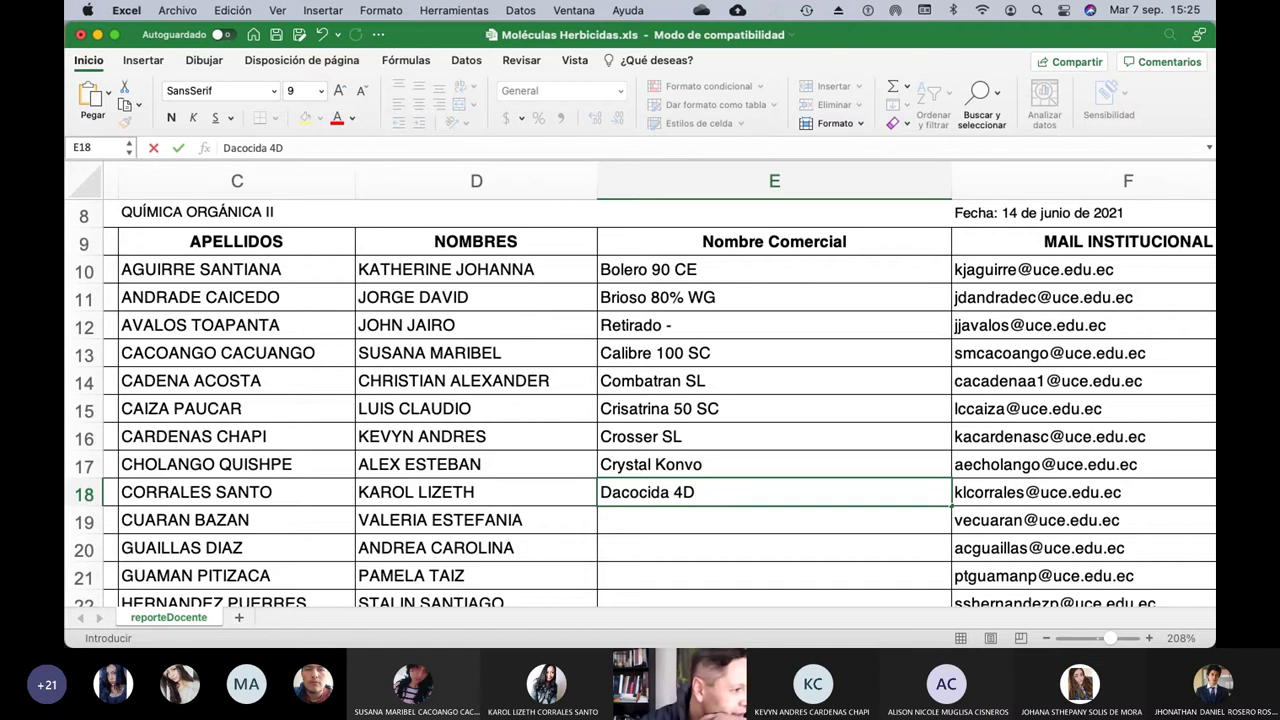
click(746, 528)
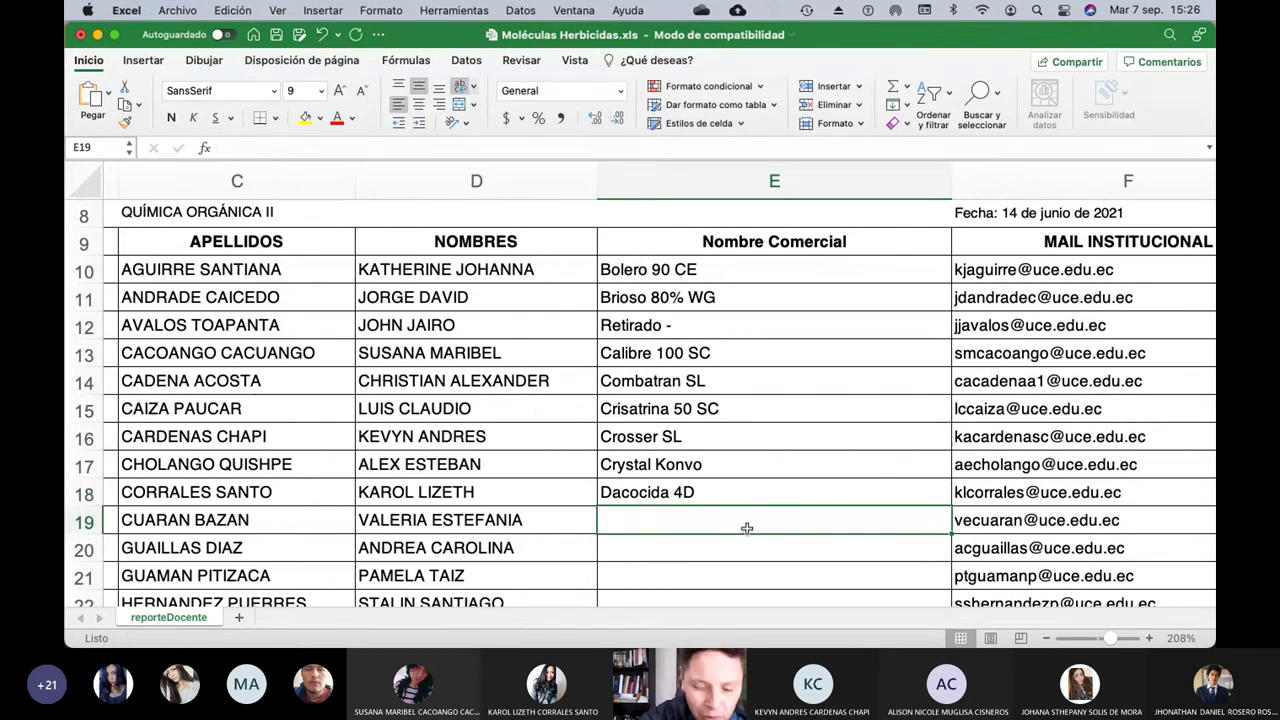
text(Der)
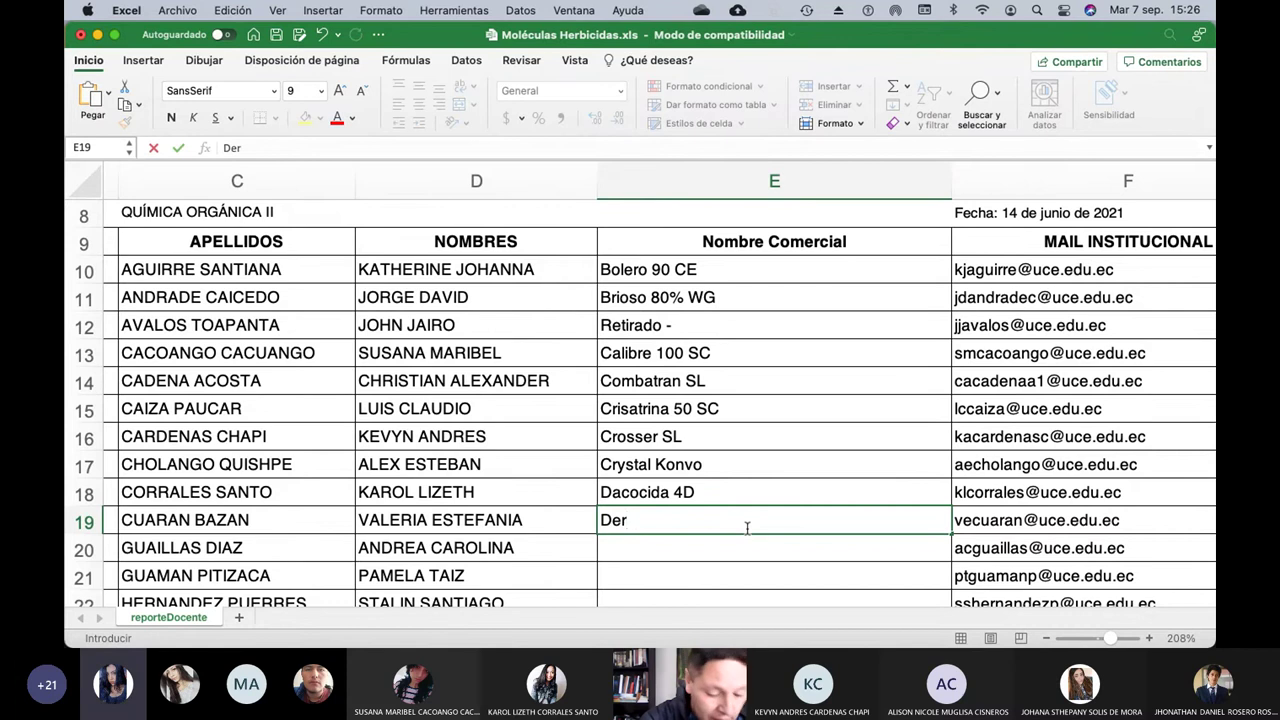
text(by 10.6)
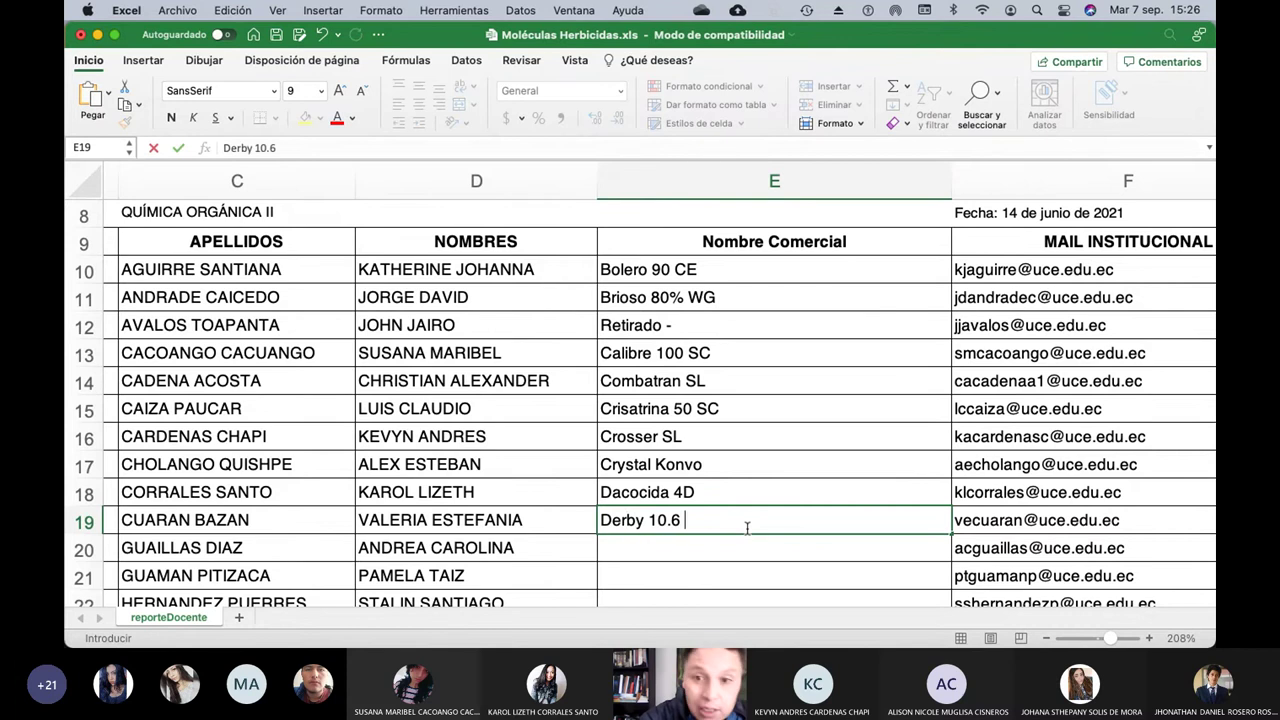
text( Sl)
key(Return)
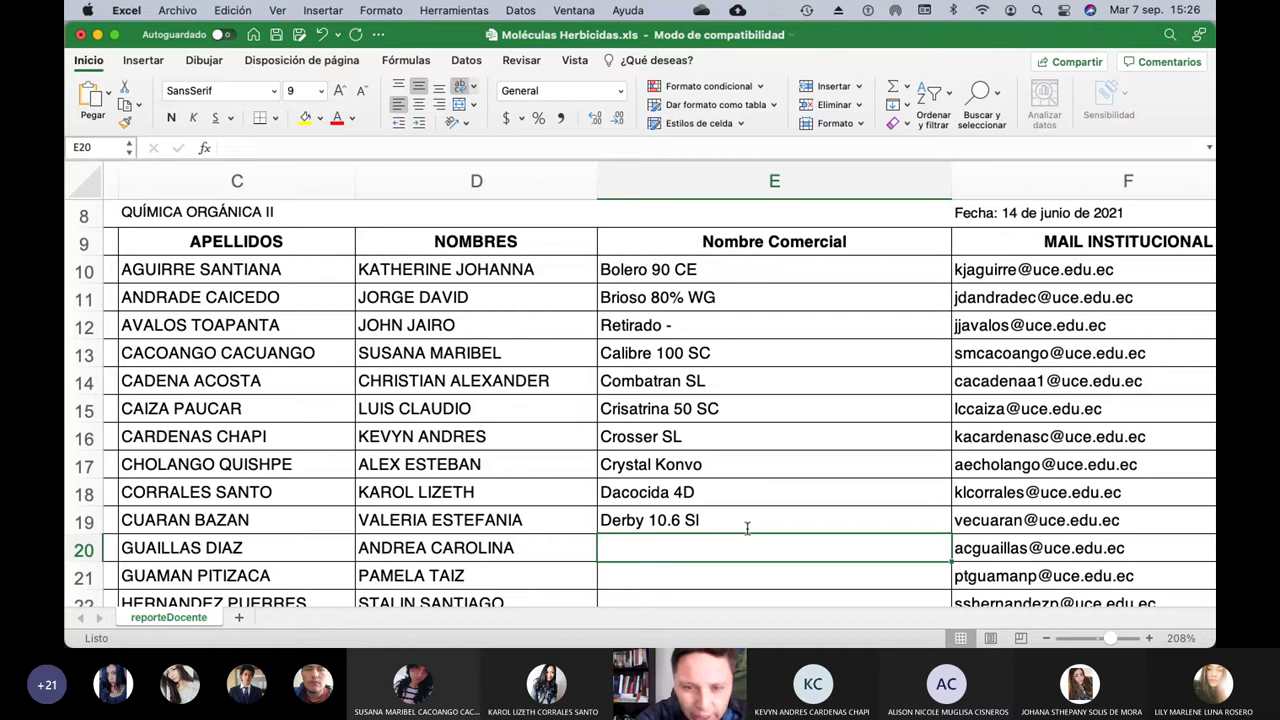
text(Diure)
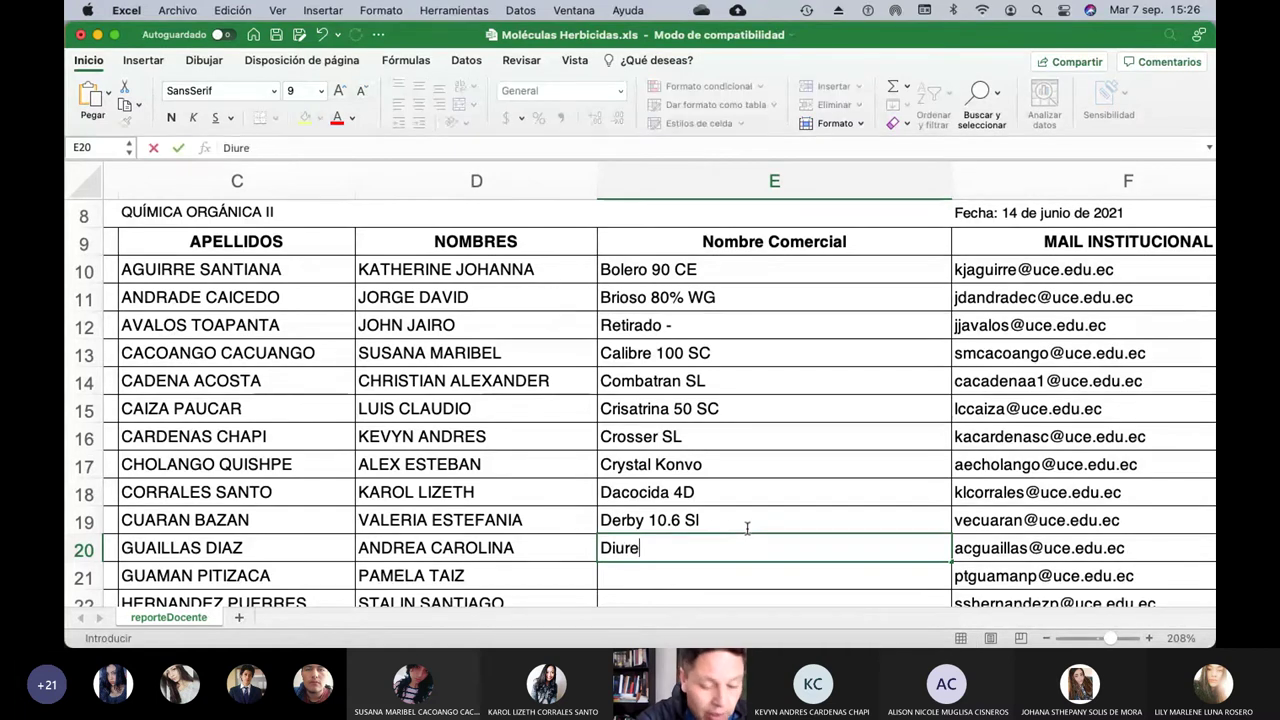
text(x 80 )
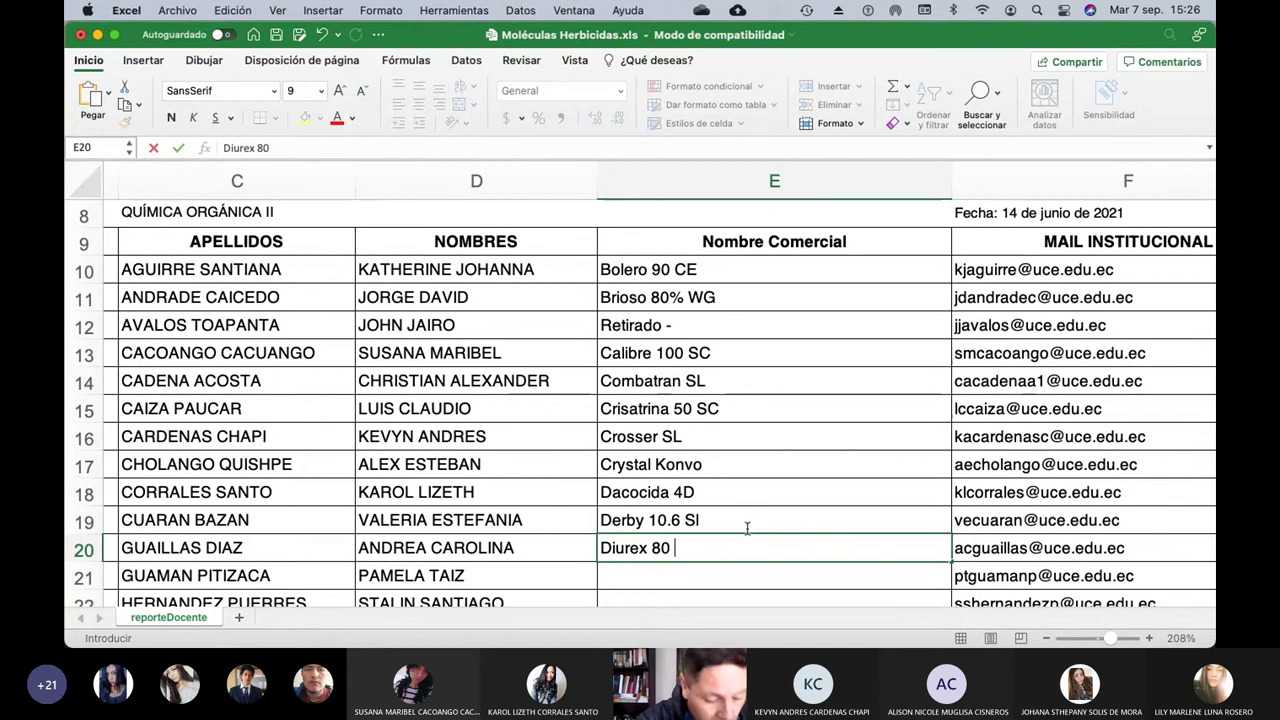
text(W.G.)
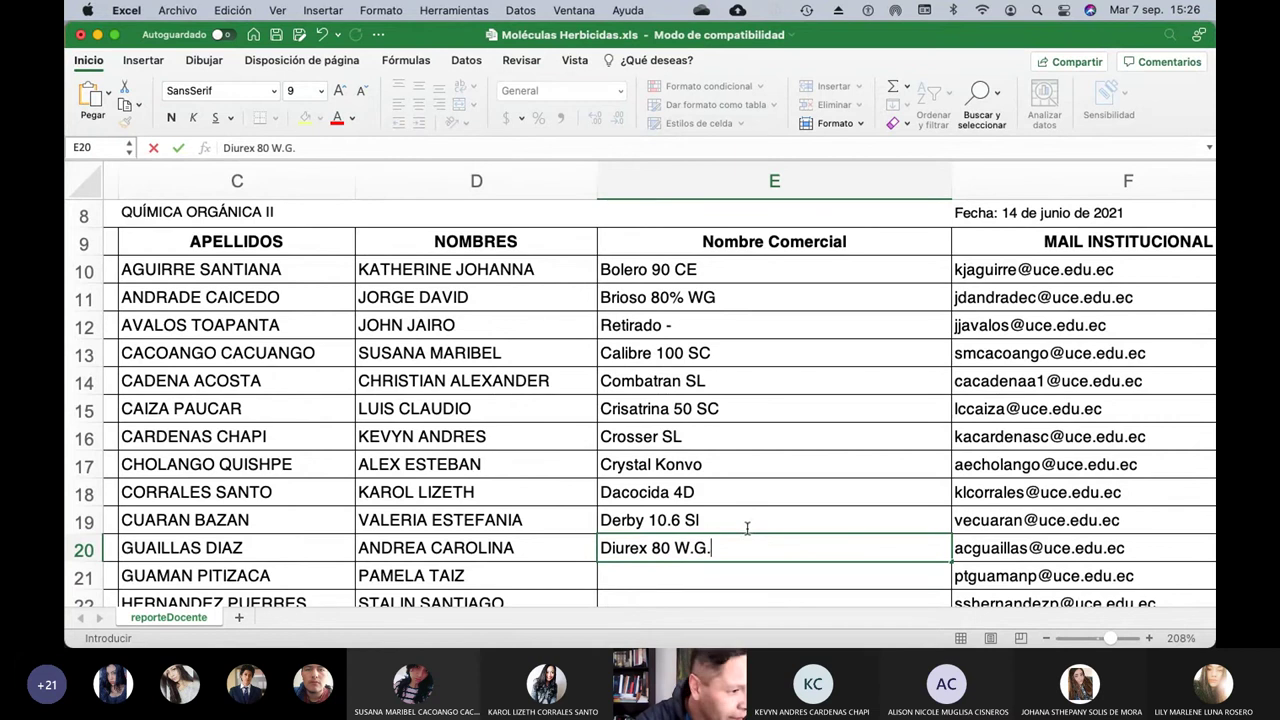
key(Return)
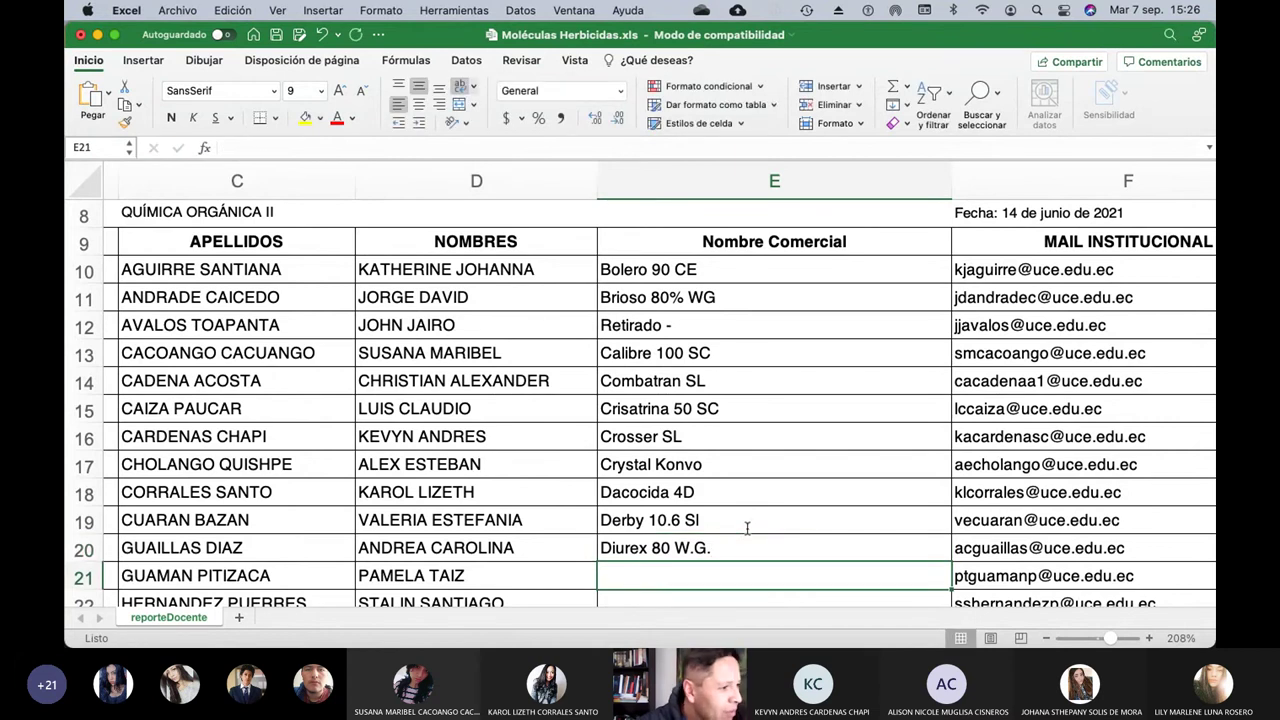
- Enter EcuaMina 720, Estelar 480 SL, Esteron 50D and Fenox CS in cells E21–E24
scroll(744, 491, down, 5)
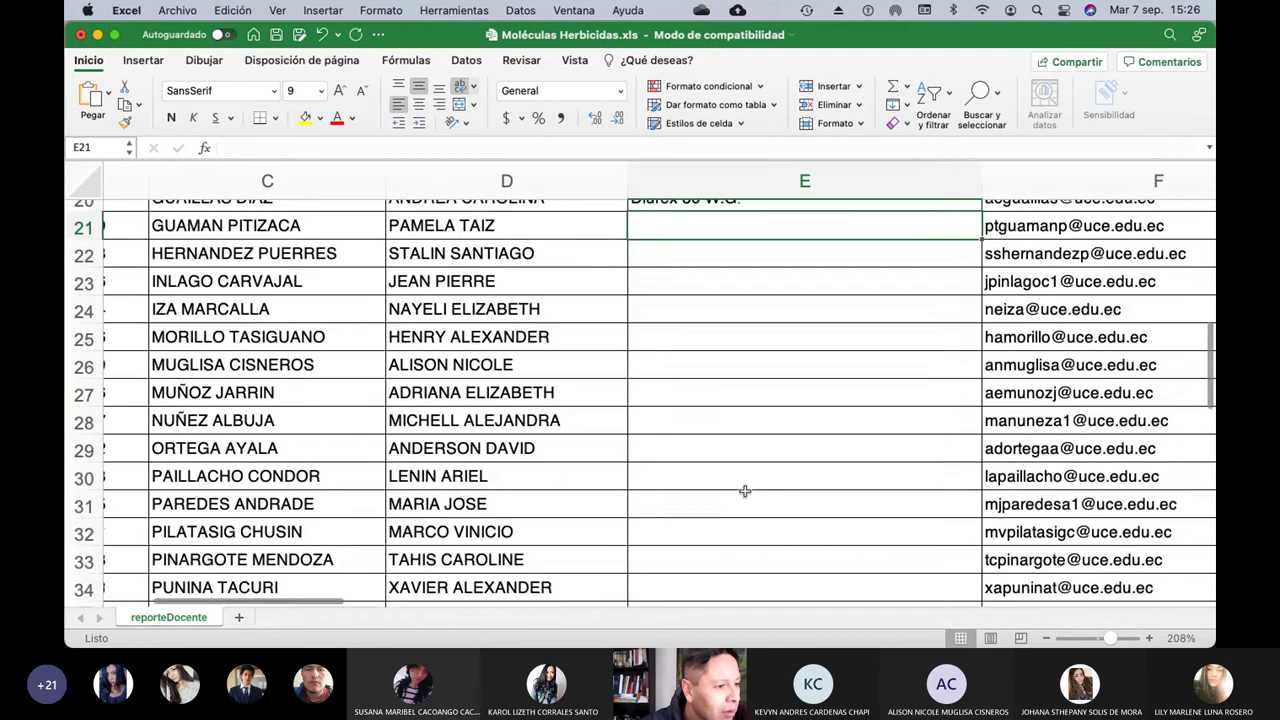
scroll(744, 491, up, 1)
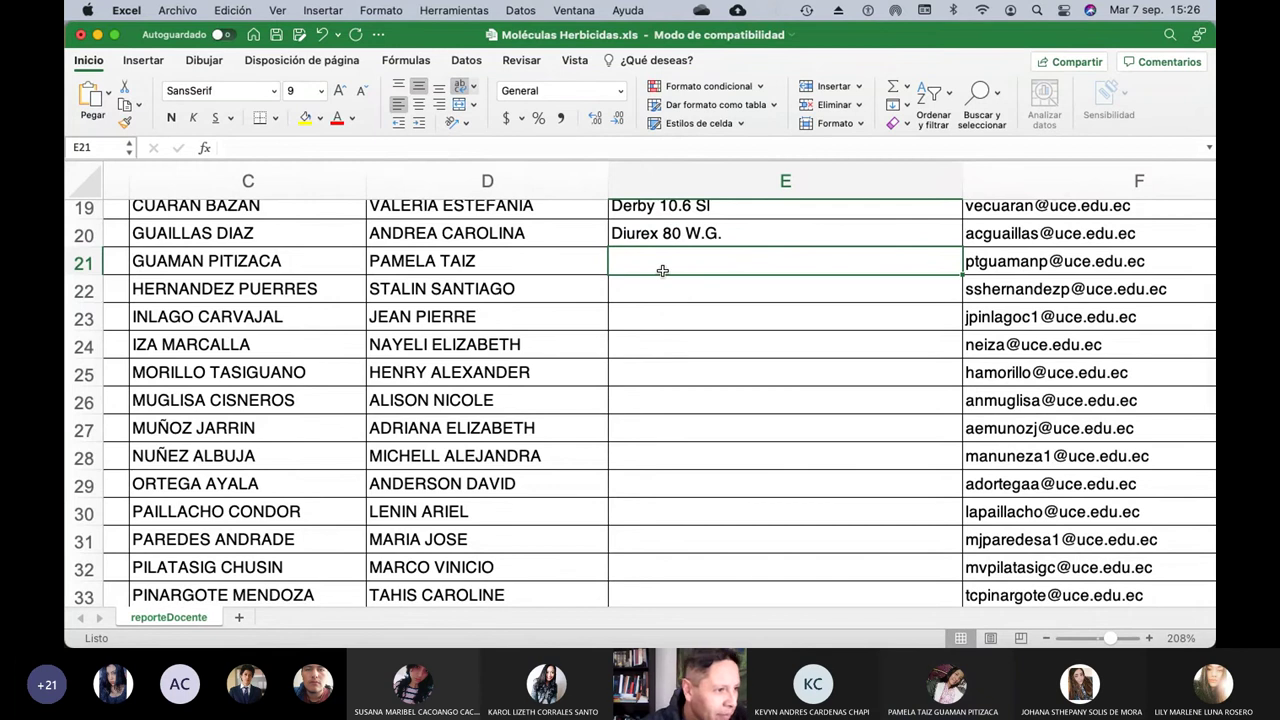
text(EcuaMin)
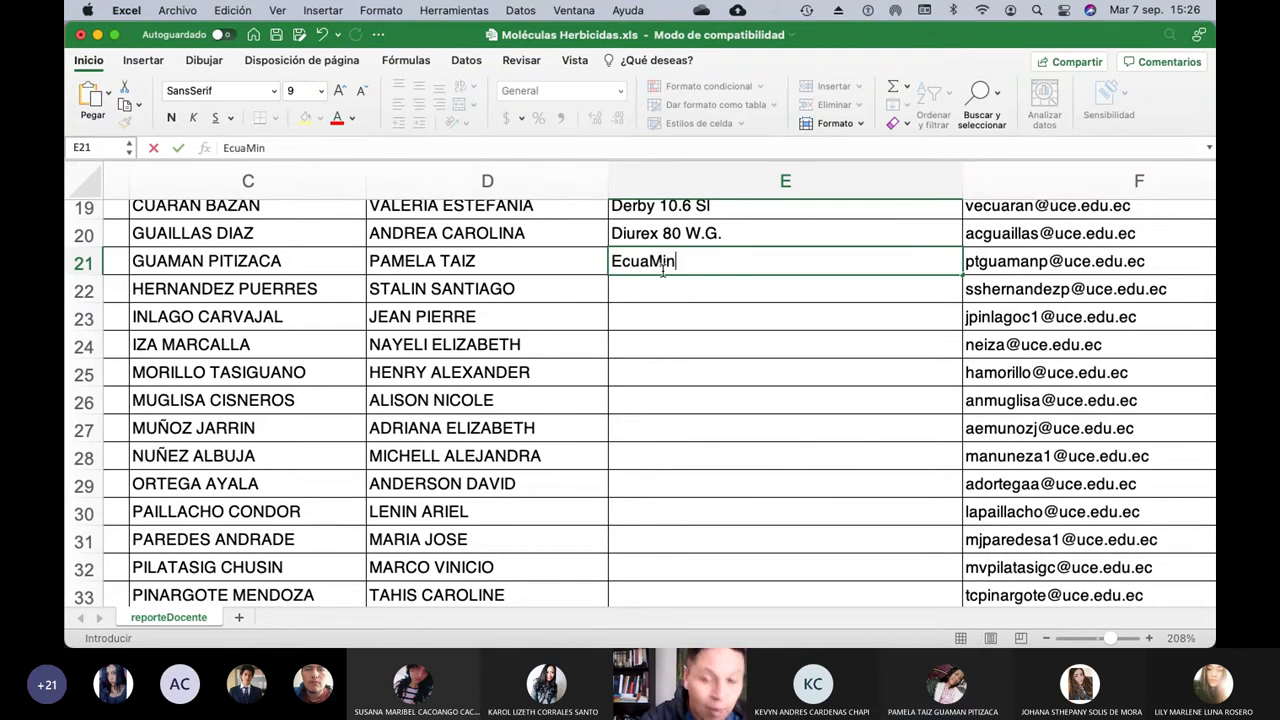
text(a 720)
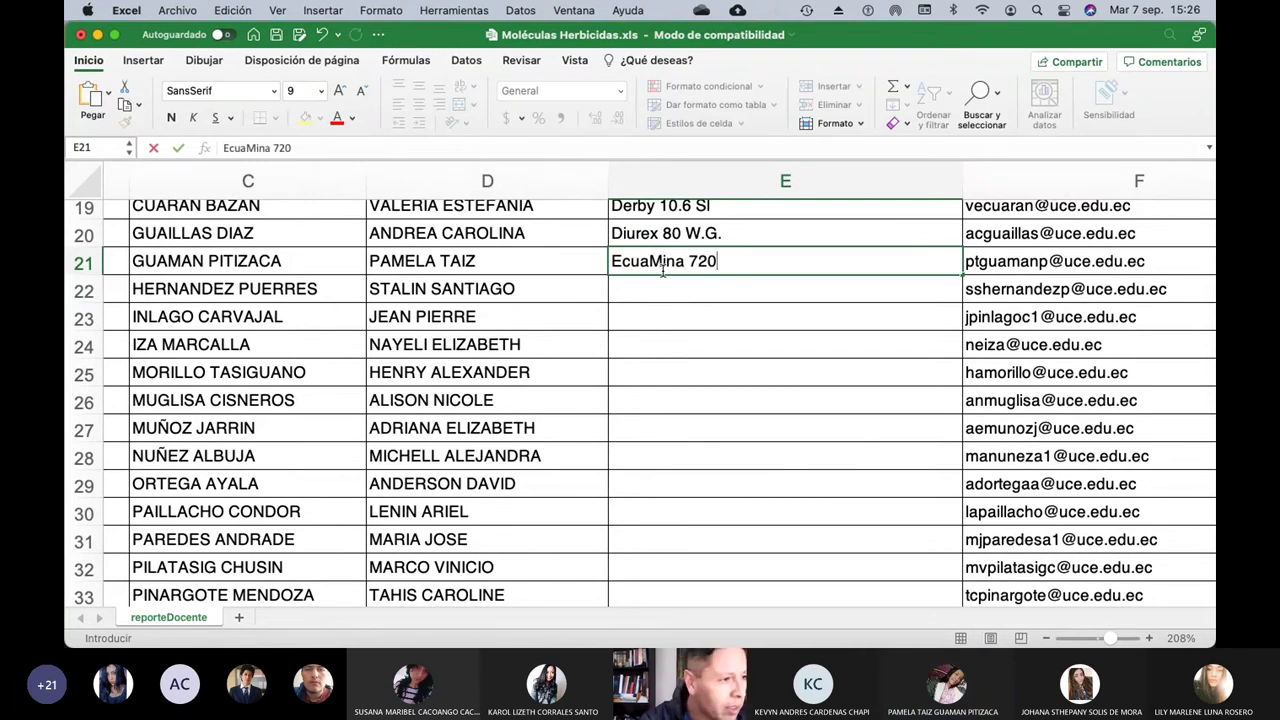
key(Return)
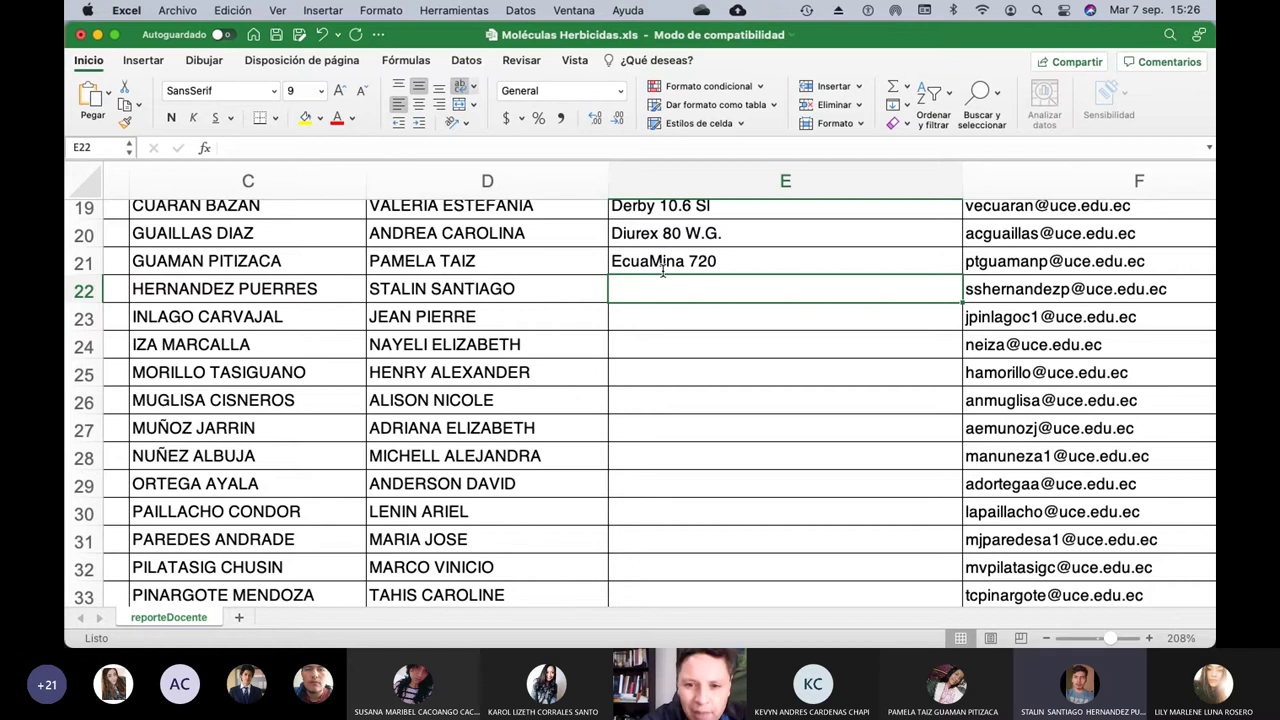
text(Estela)
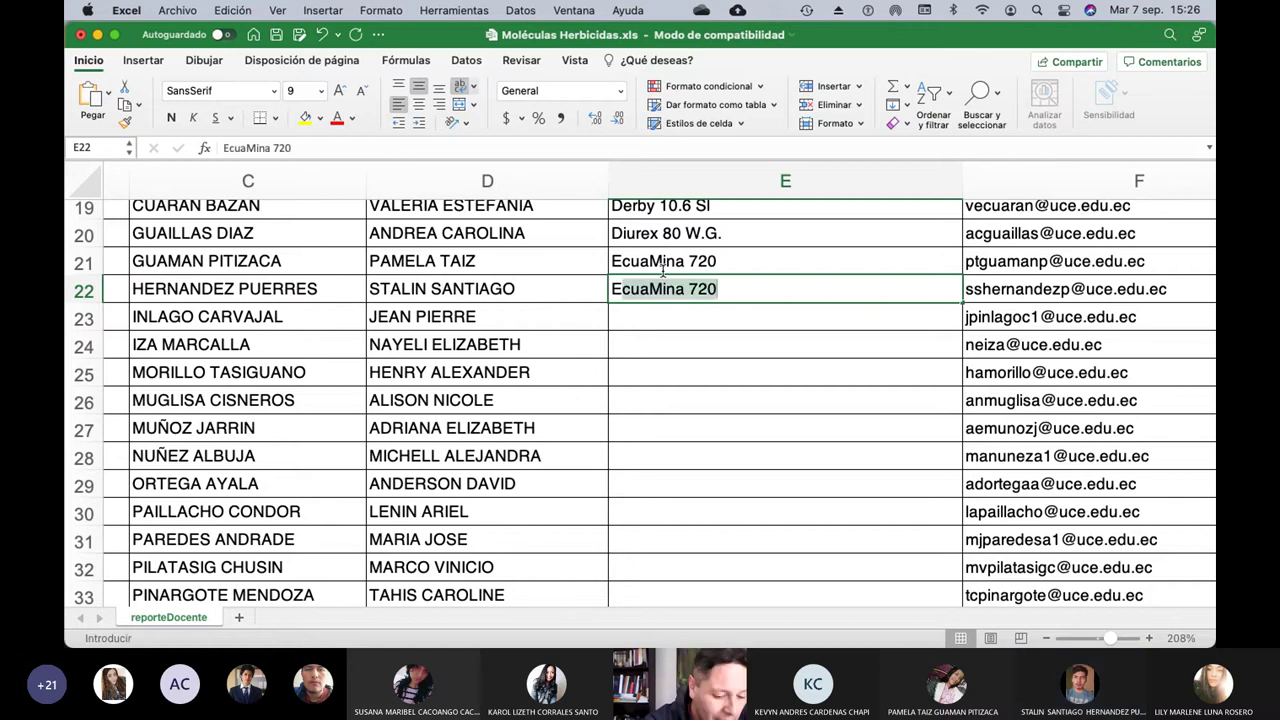
text(r 480 SI)
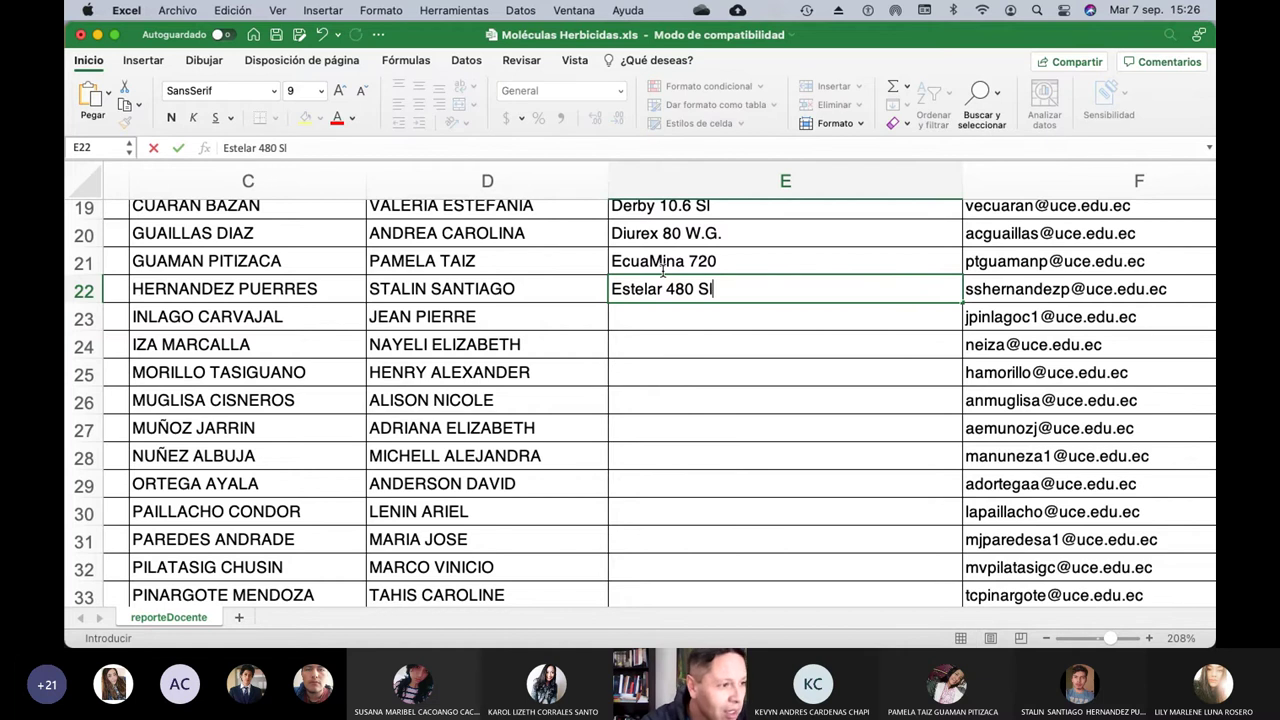
key(BackSpace)
text(L)
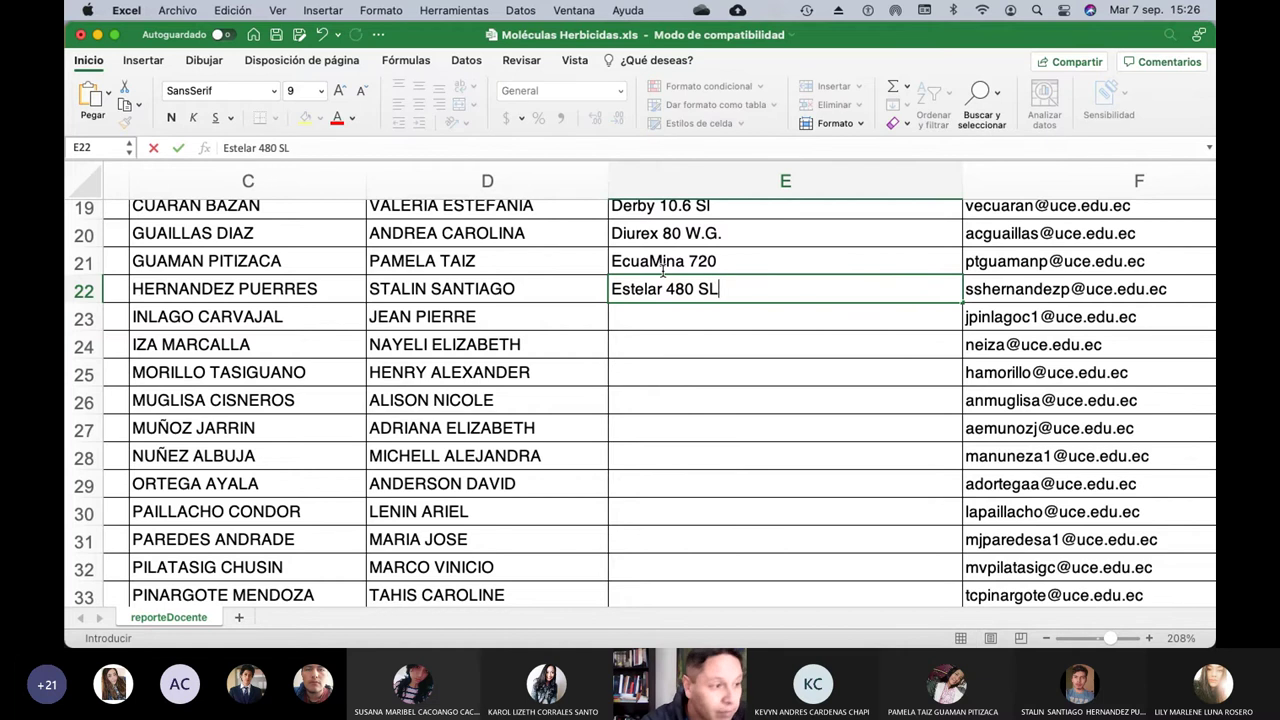
key(Return)
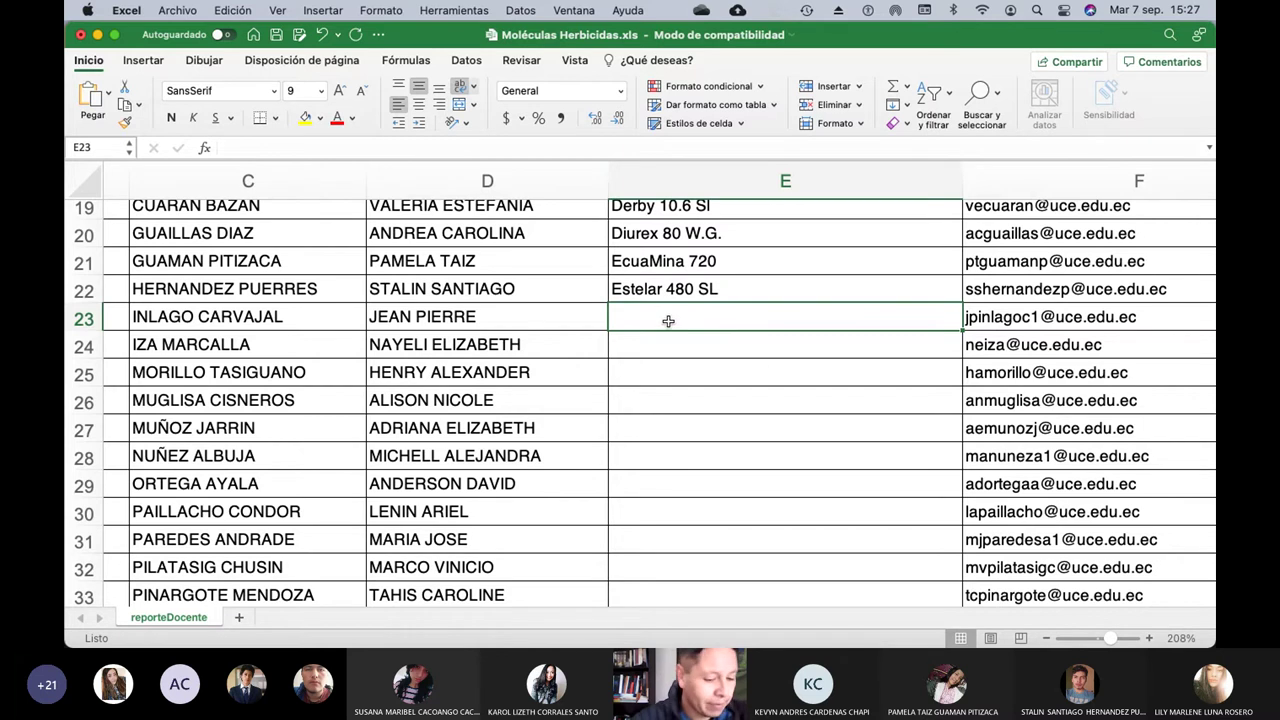
text(Estero)
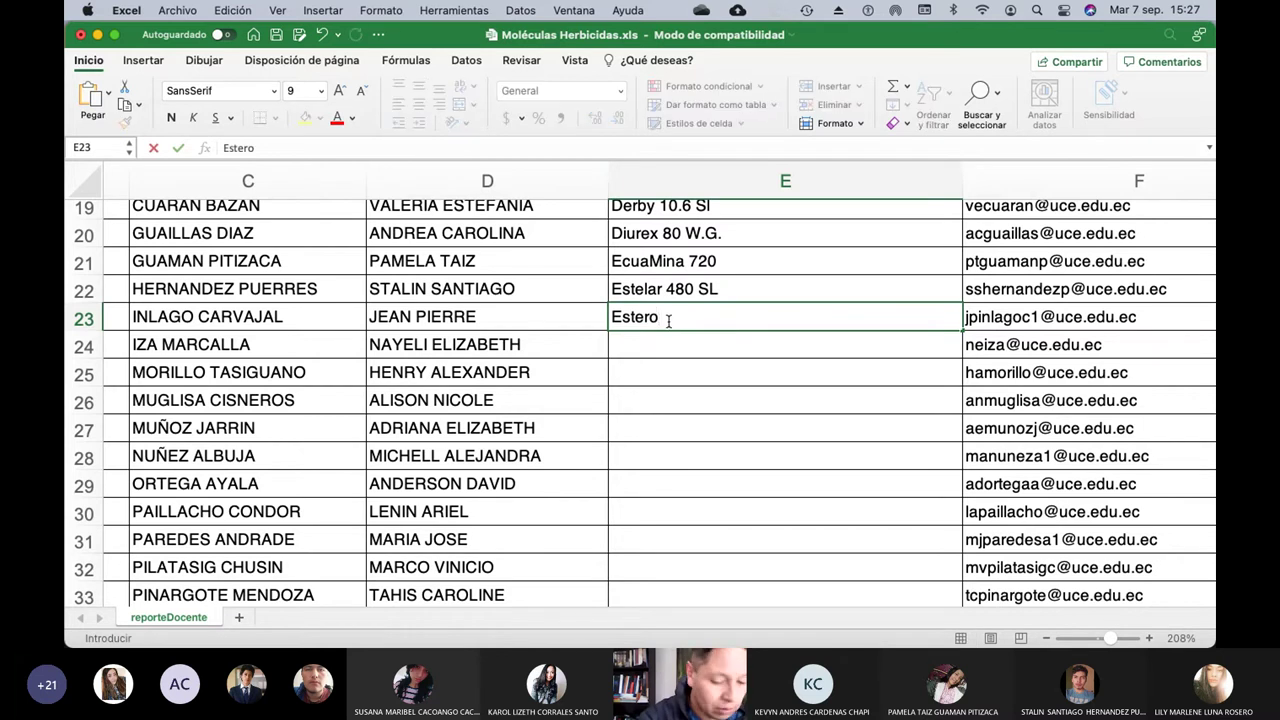
text(n 50D)
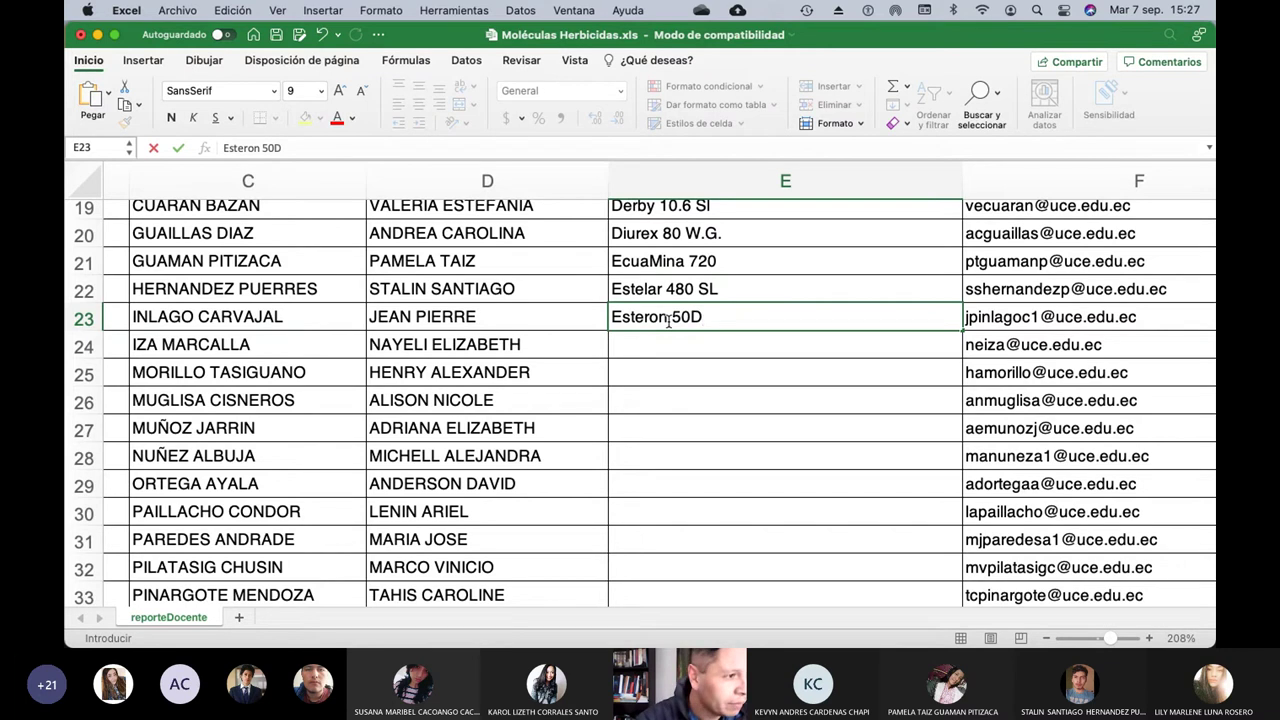
key(Return)
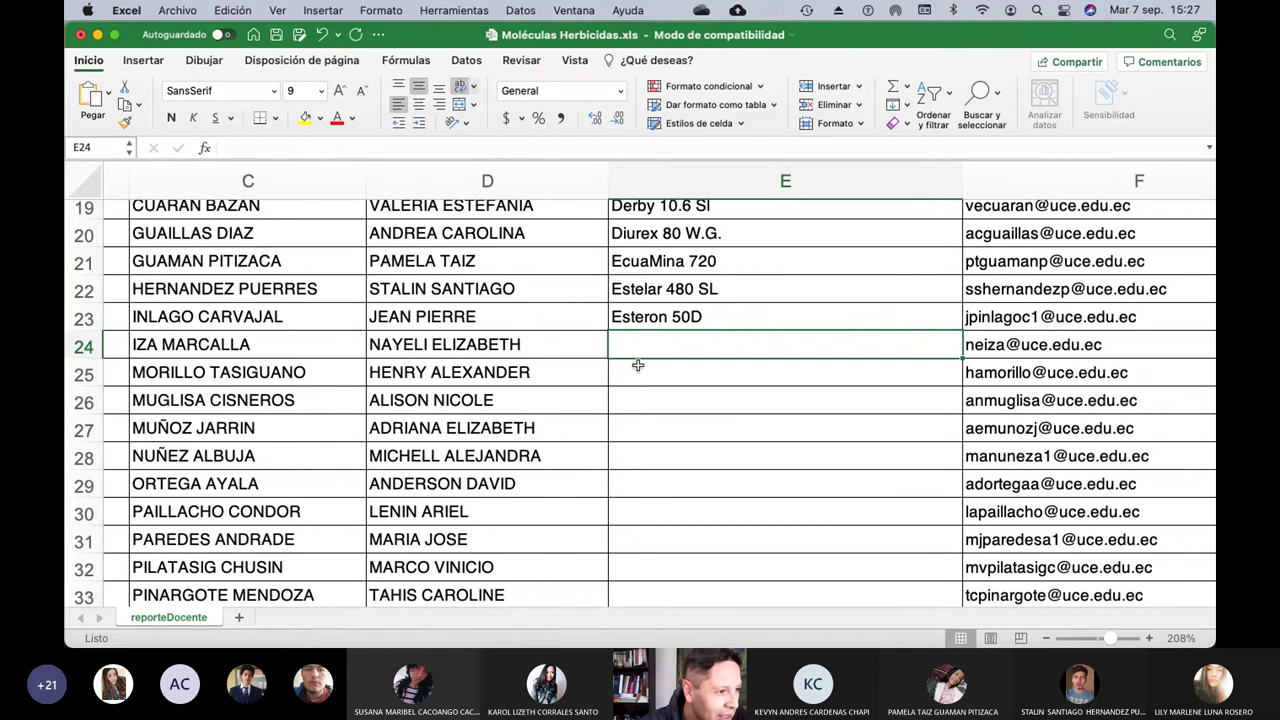
text(Fenox)
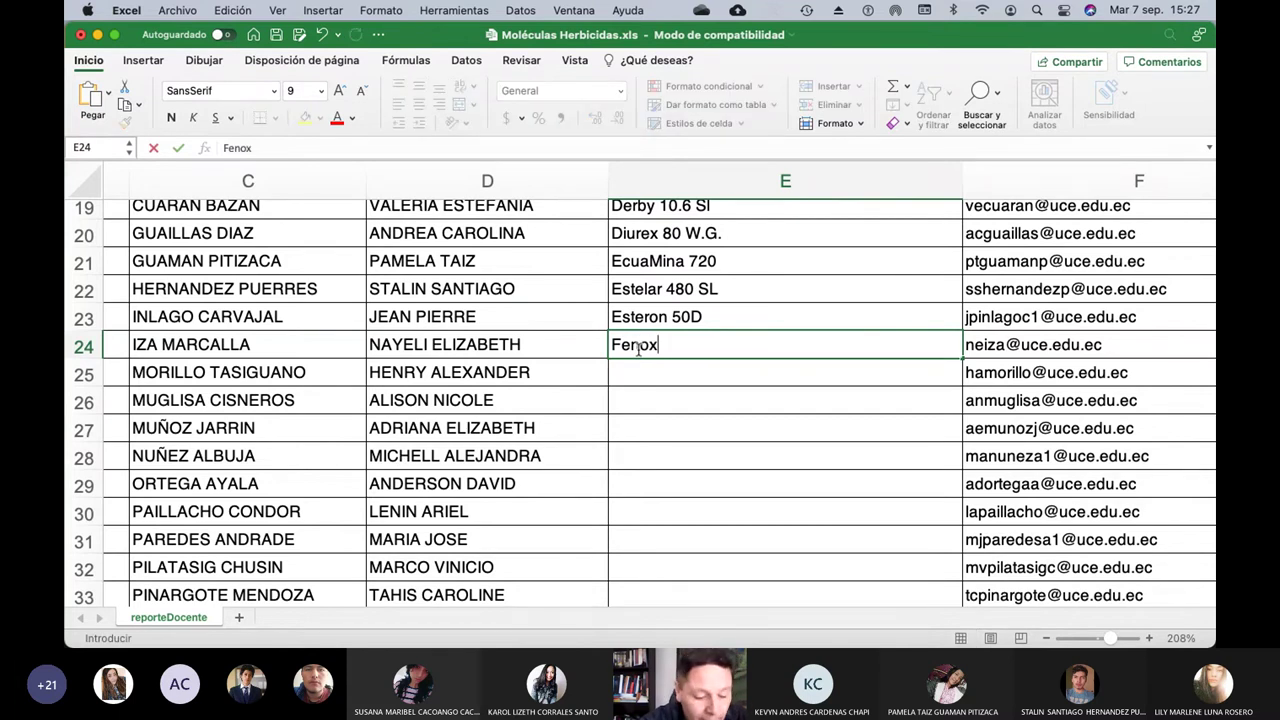
text( CS)
key(Return)
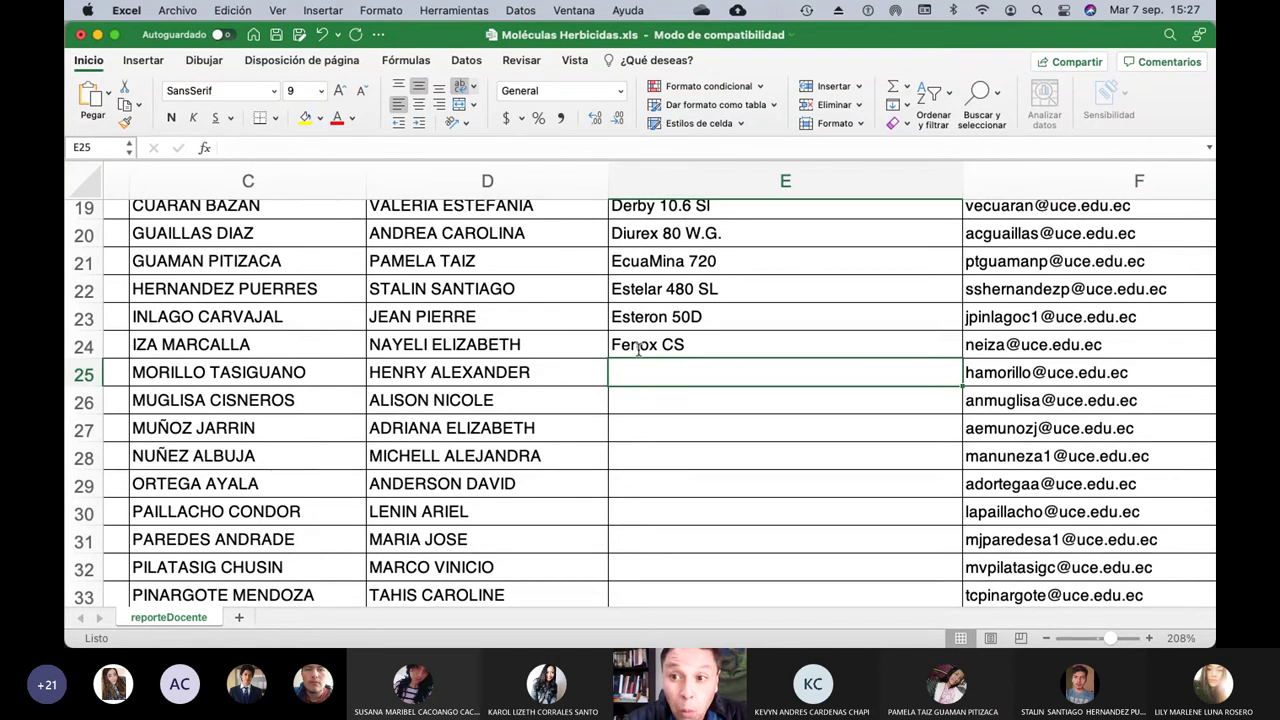
- Enter Ausente de clase in E25, Feroz 400 in E26 and Flecha 9.6 EC in E27
text(Au)
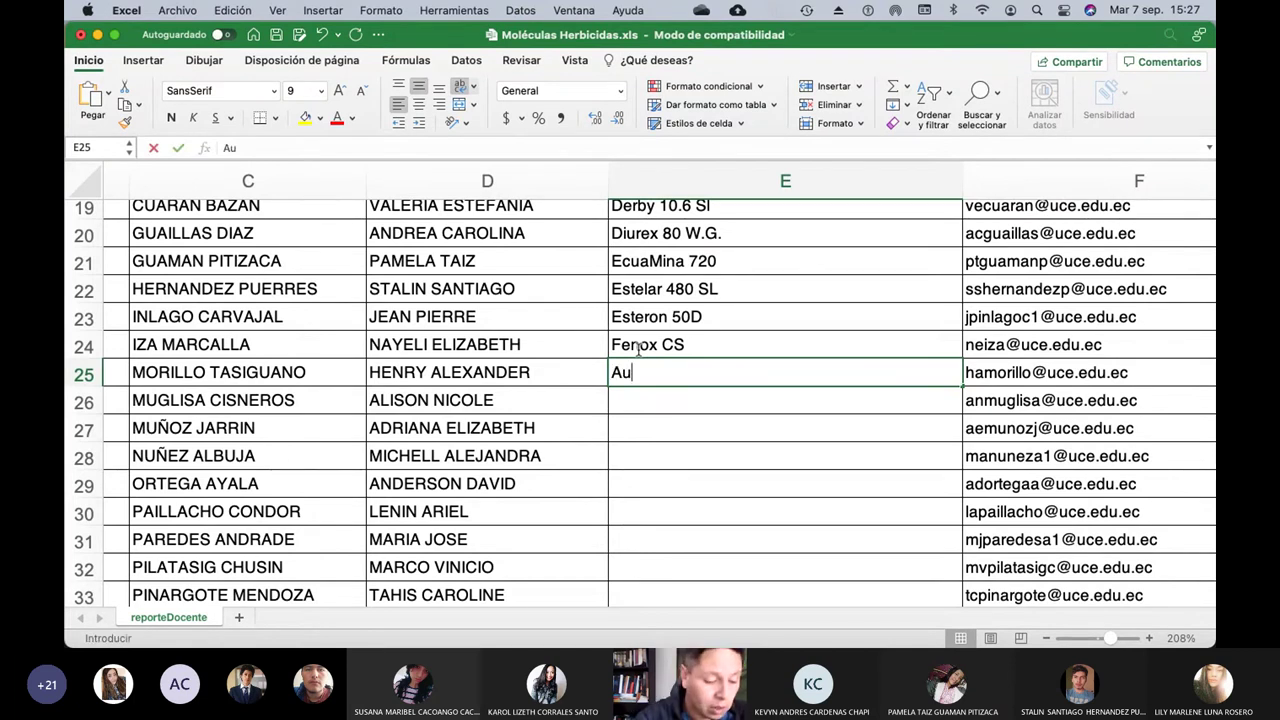
text(sente de clase)
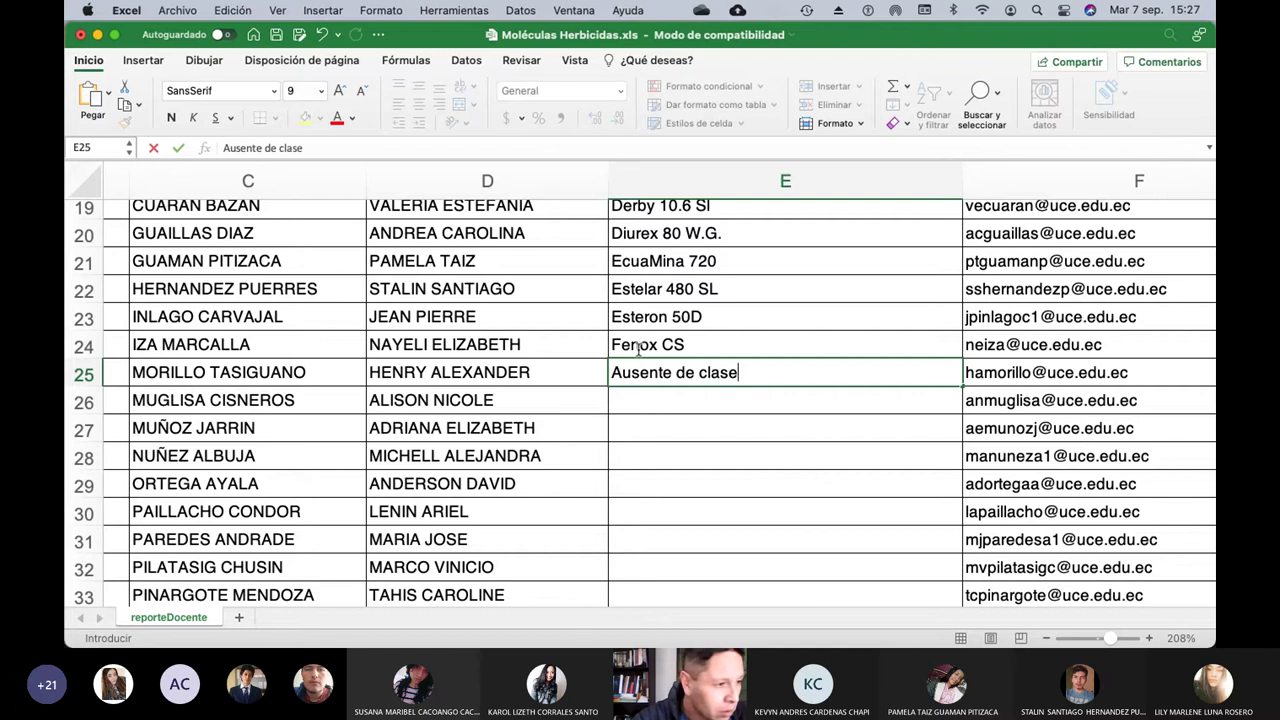
key(Return)
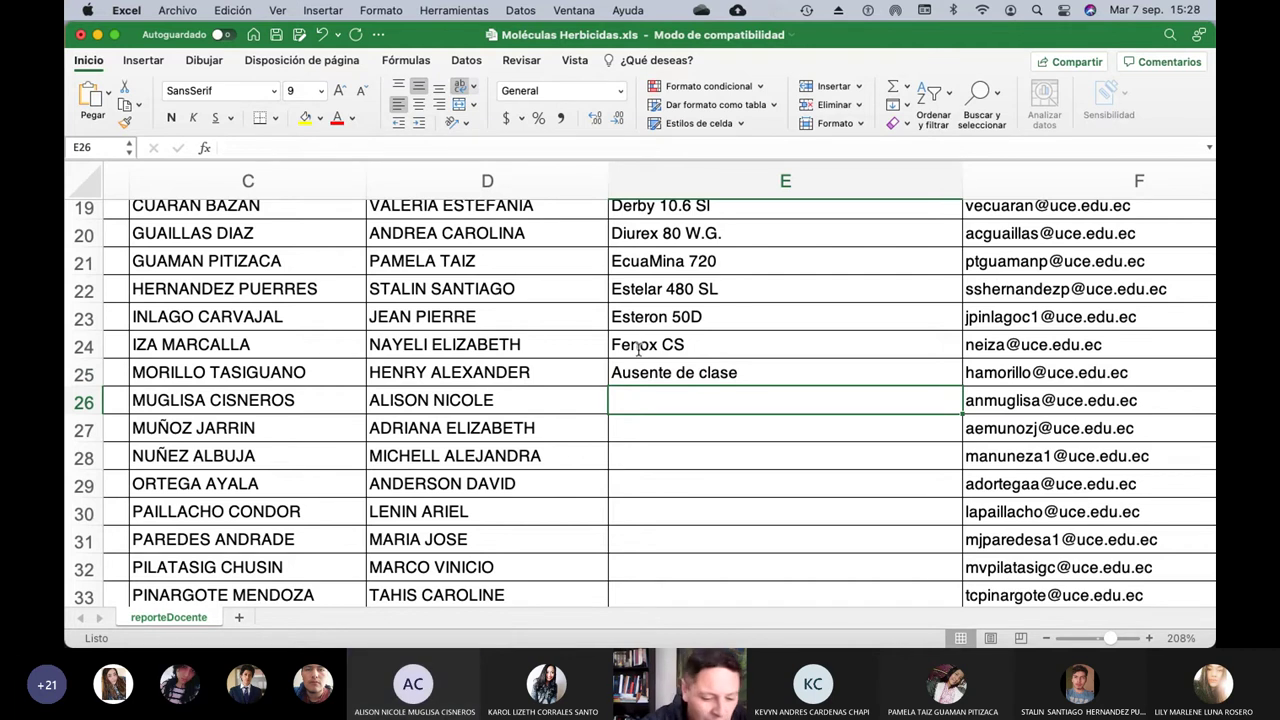
text(Fero)
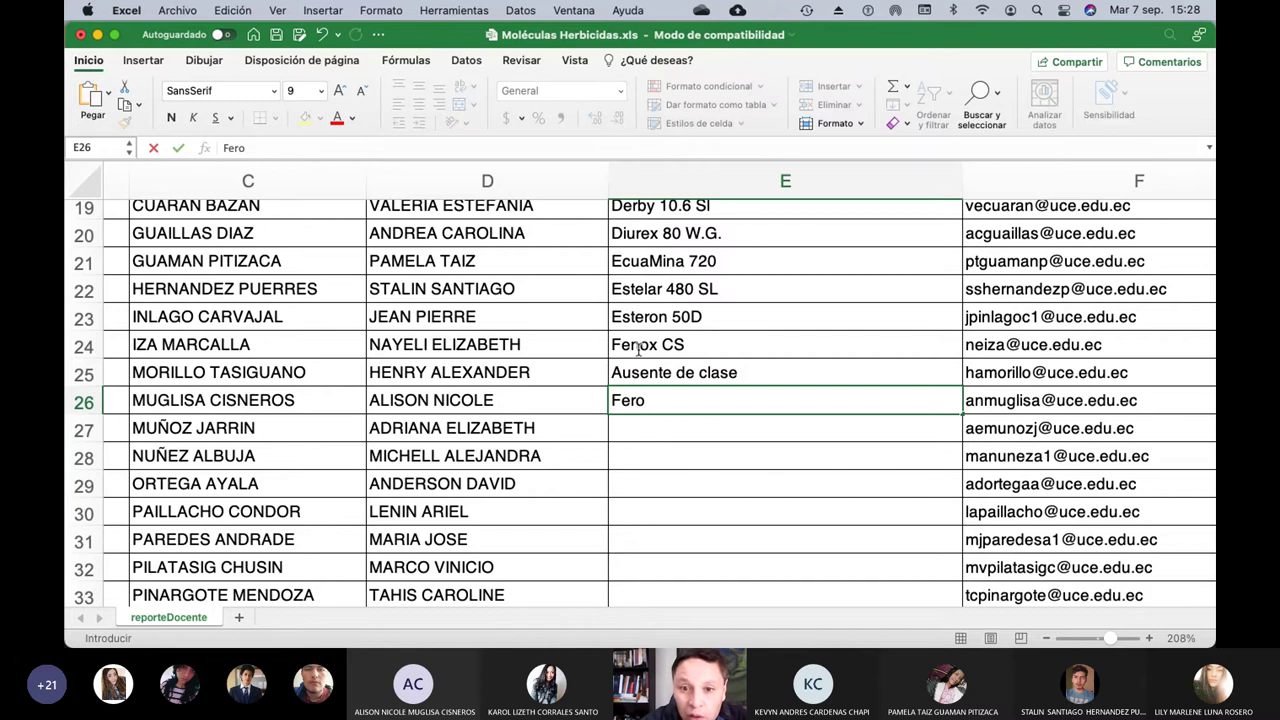
text(z 400)
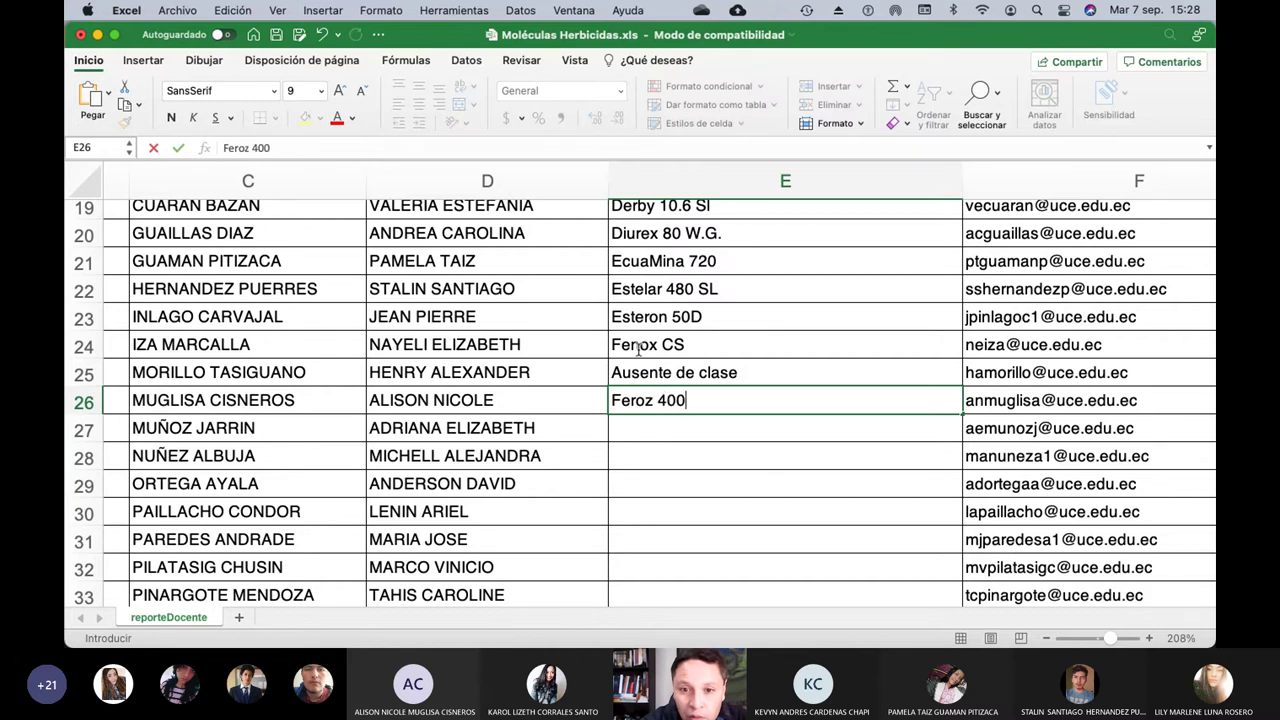
key(Return)
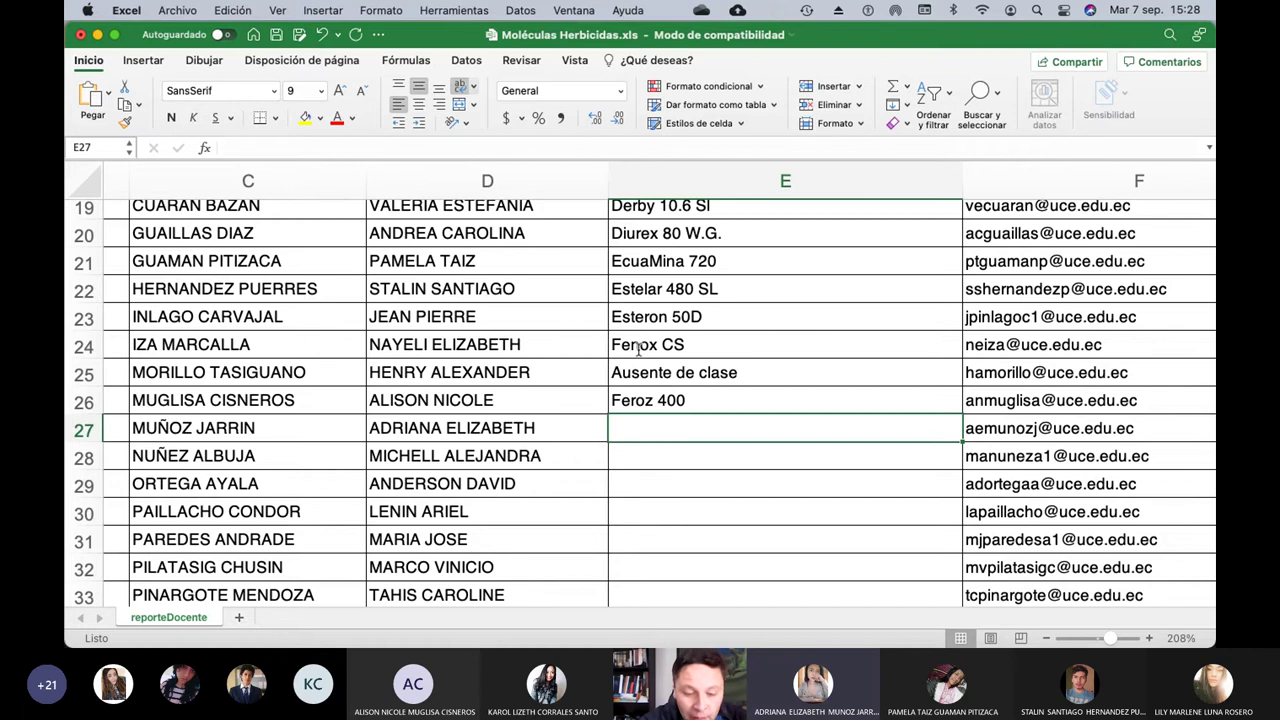
text(Flecha )
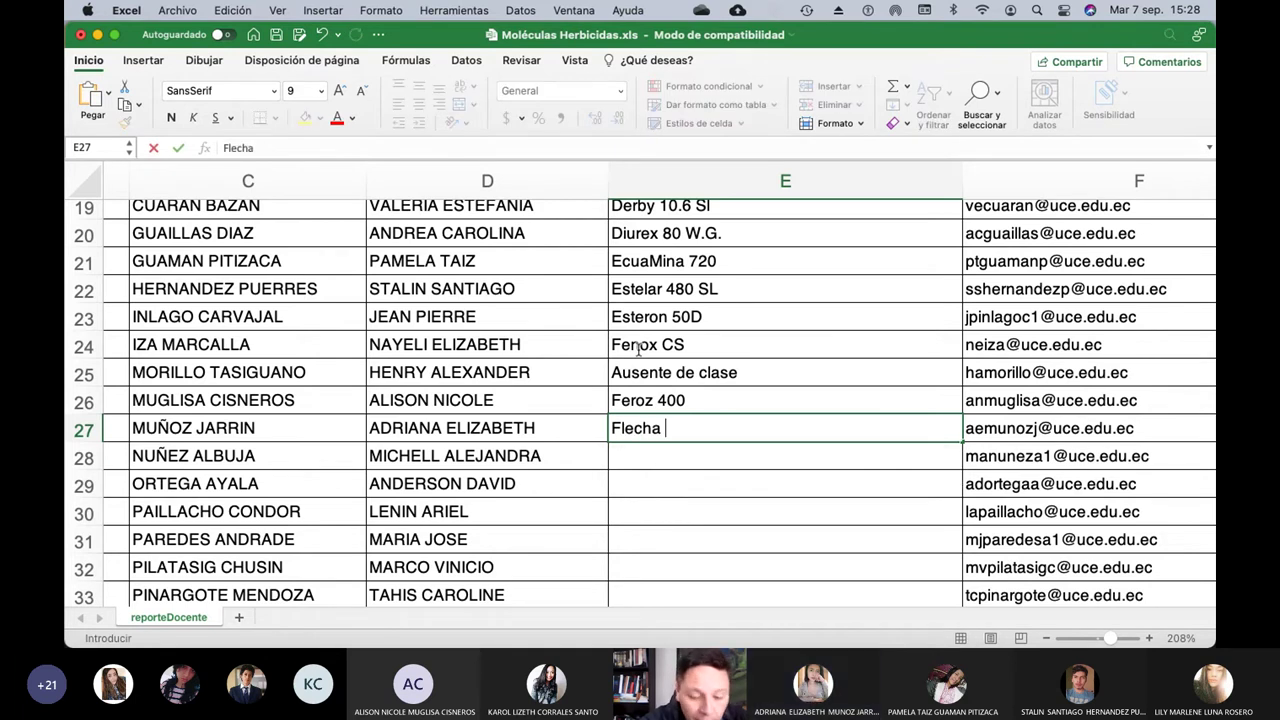
text(9.6)
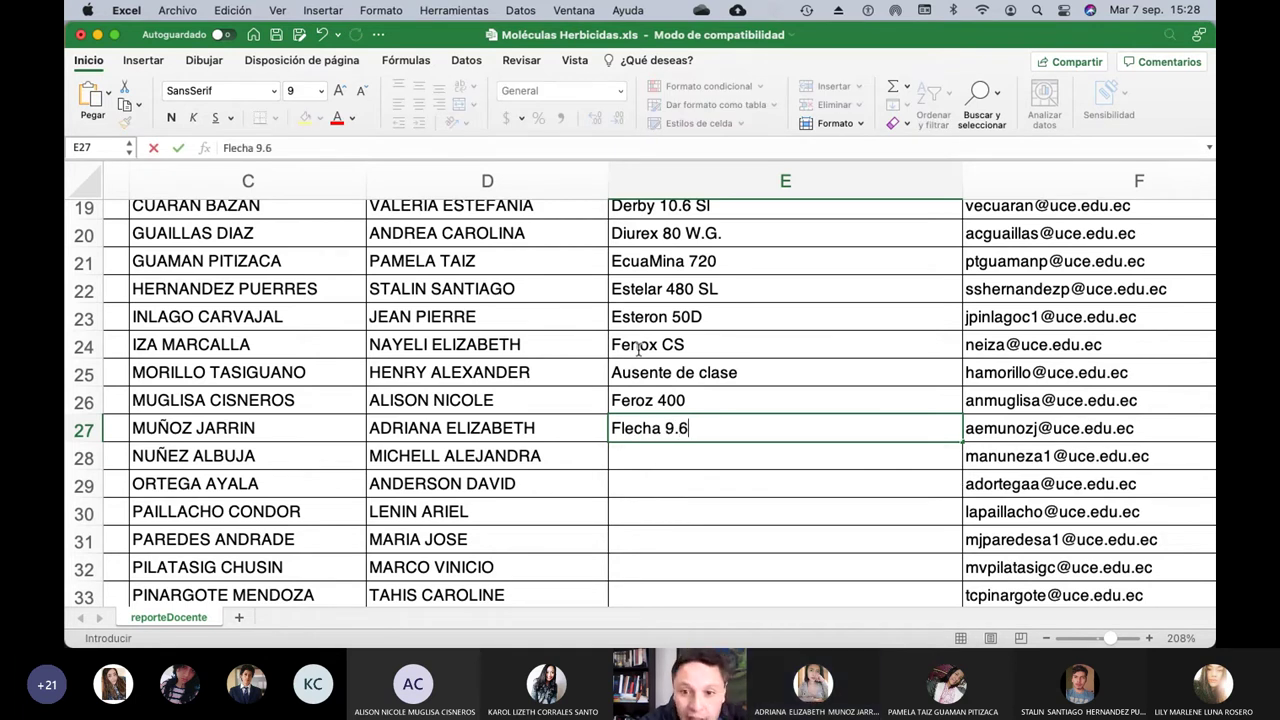
text( EC)
key(Return)
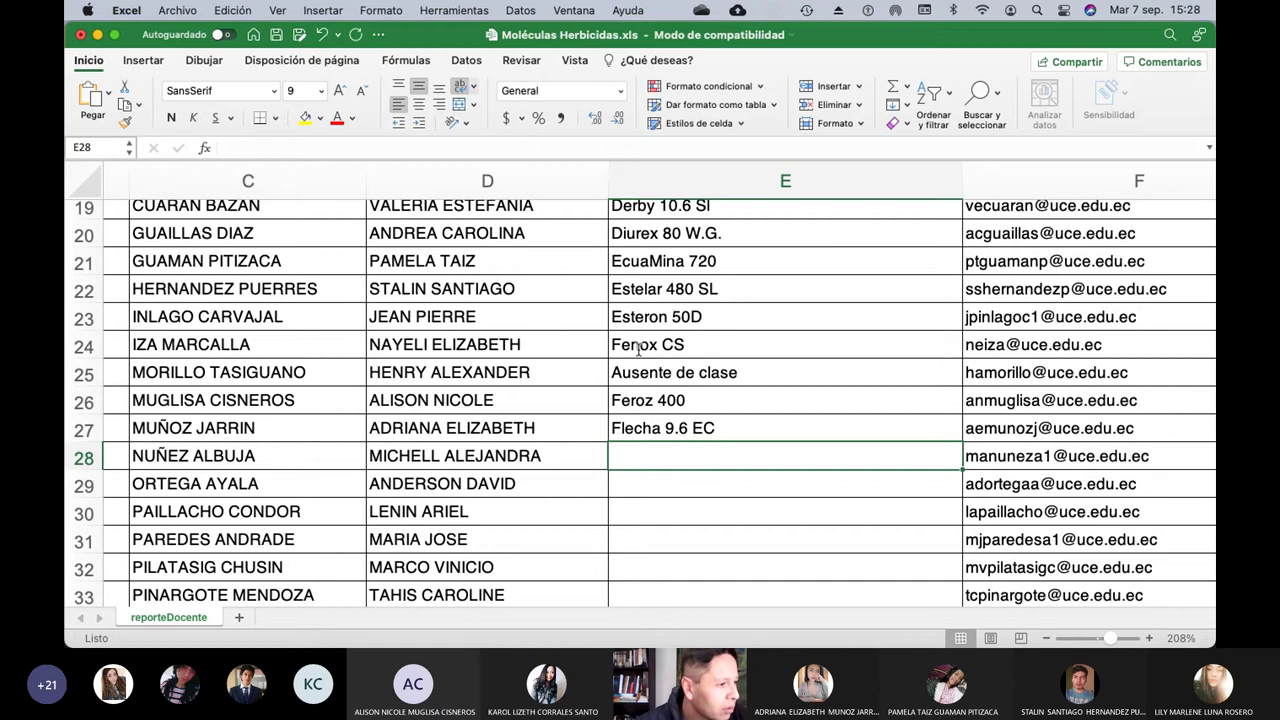
- Type Flex, FOE SC 500, Forza 60 PM and Fuego 500 into cells E28 through E31
scroll(663, 462, down, 3)
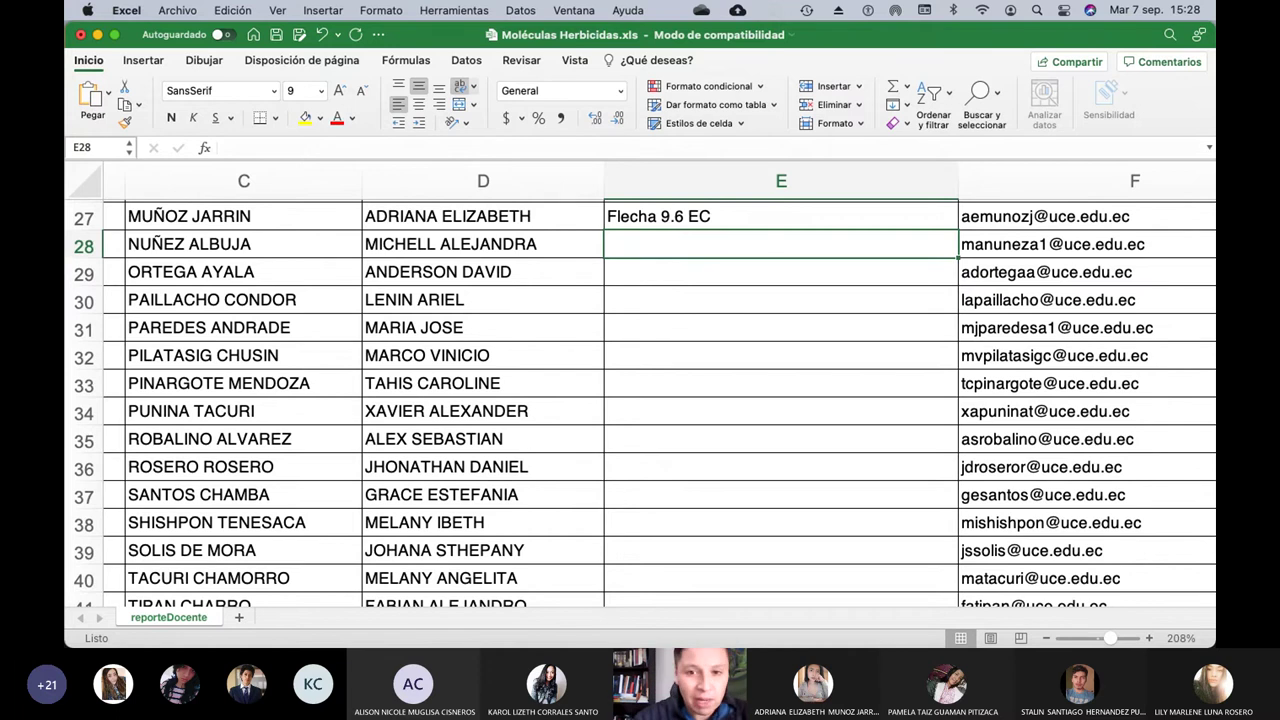
double_click(654, 242)
text(Flex)
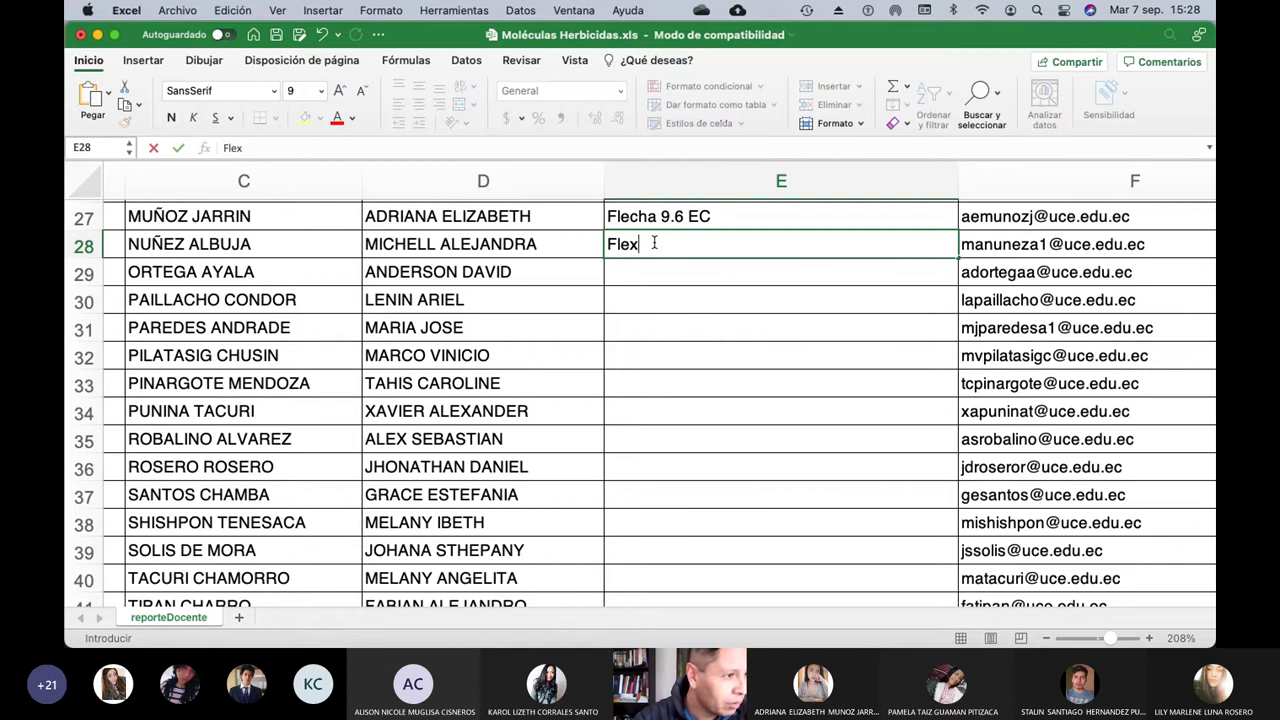
key(Return)
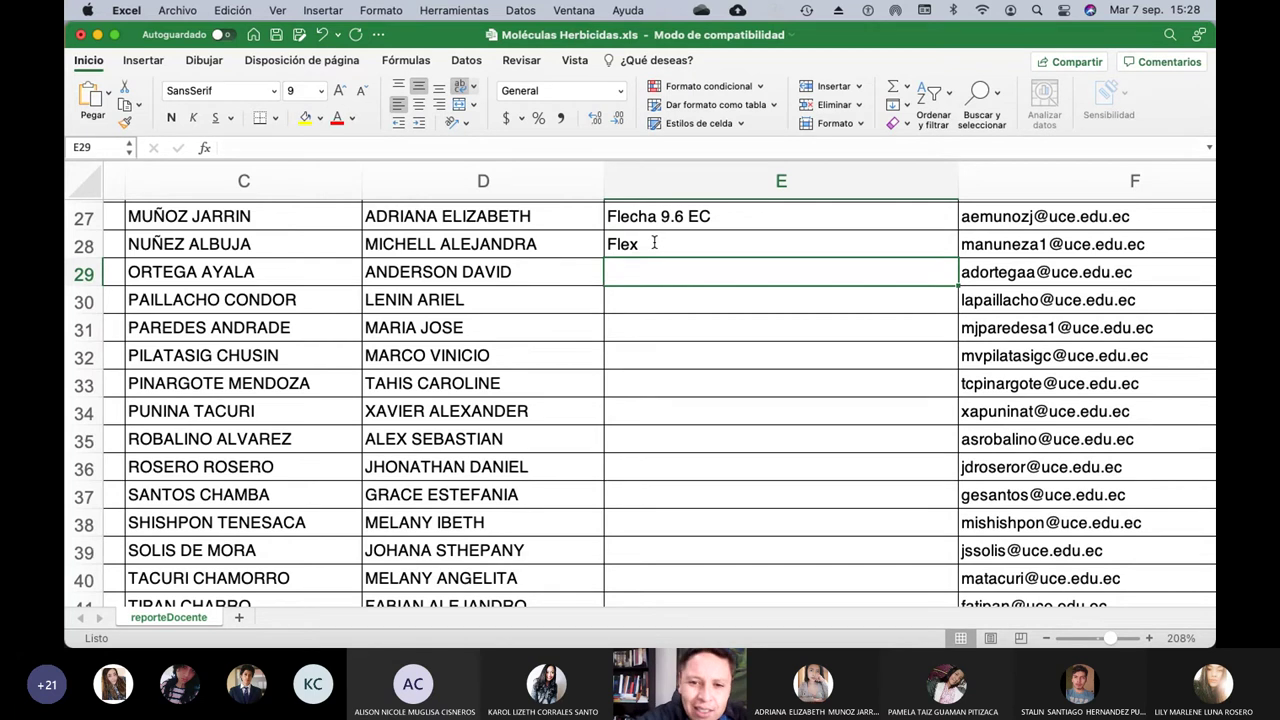
text(FOE )
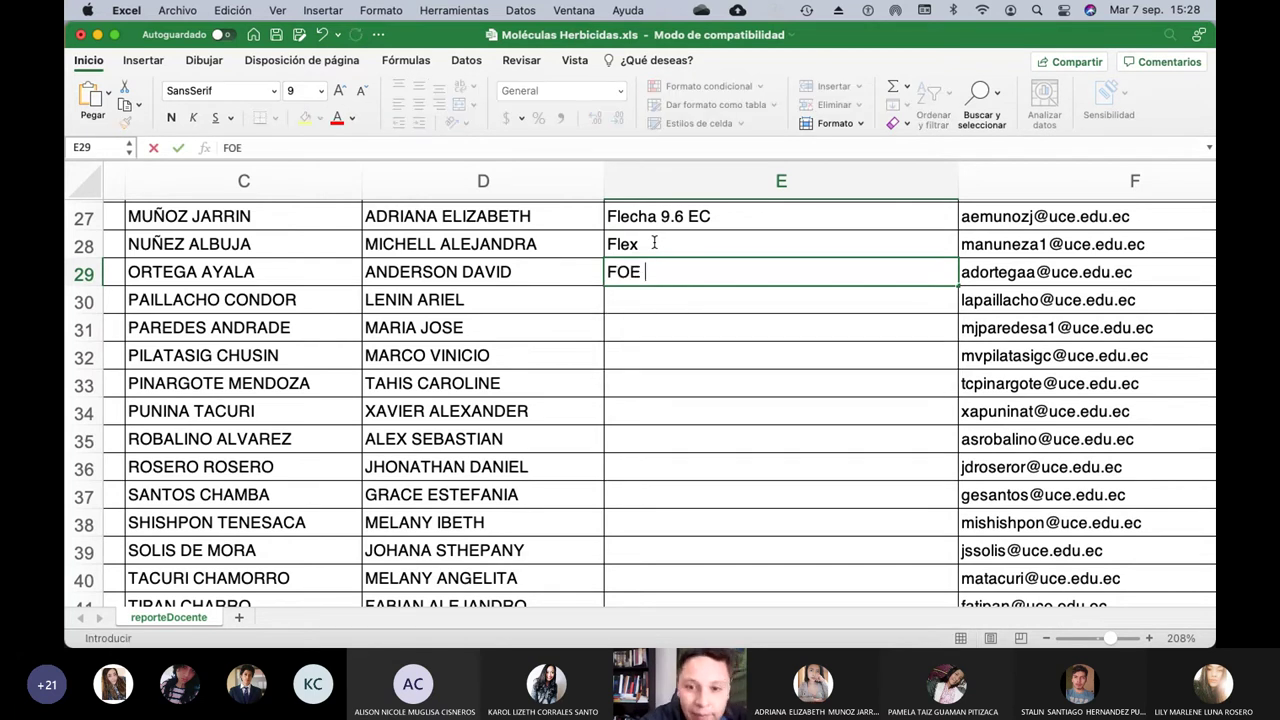
text(SC 500)
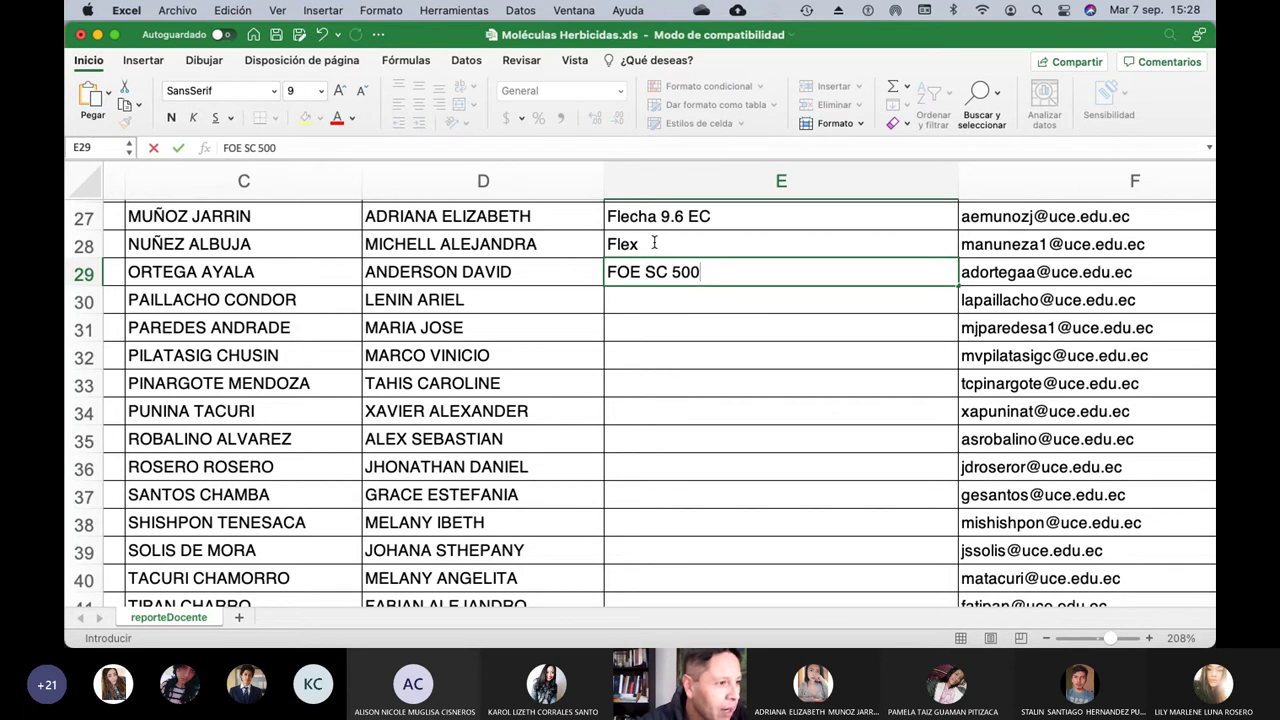
key(Return)
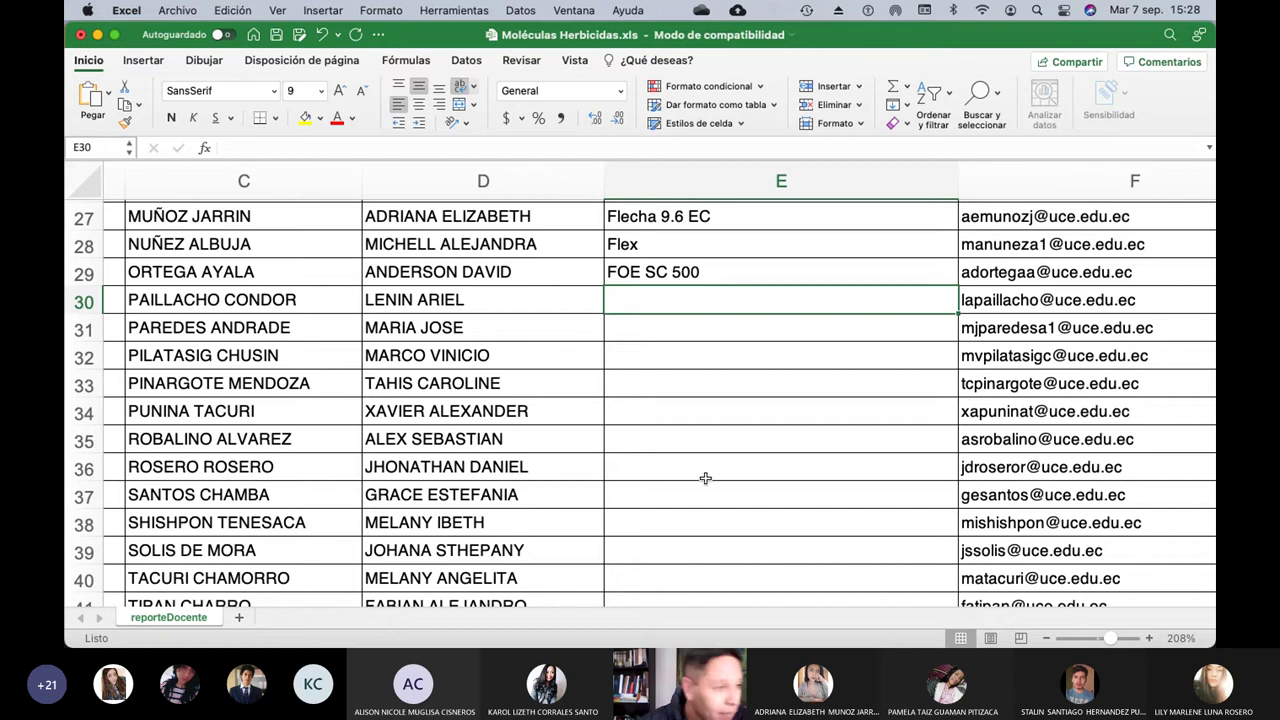
text(Forza)
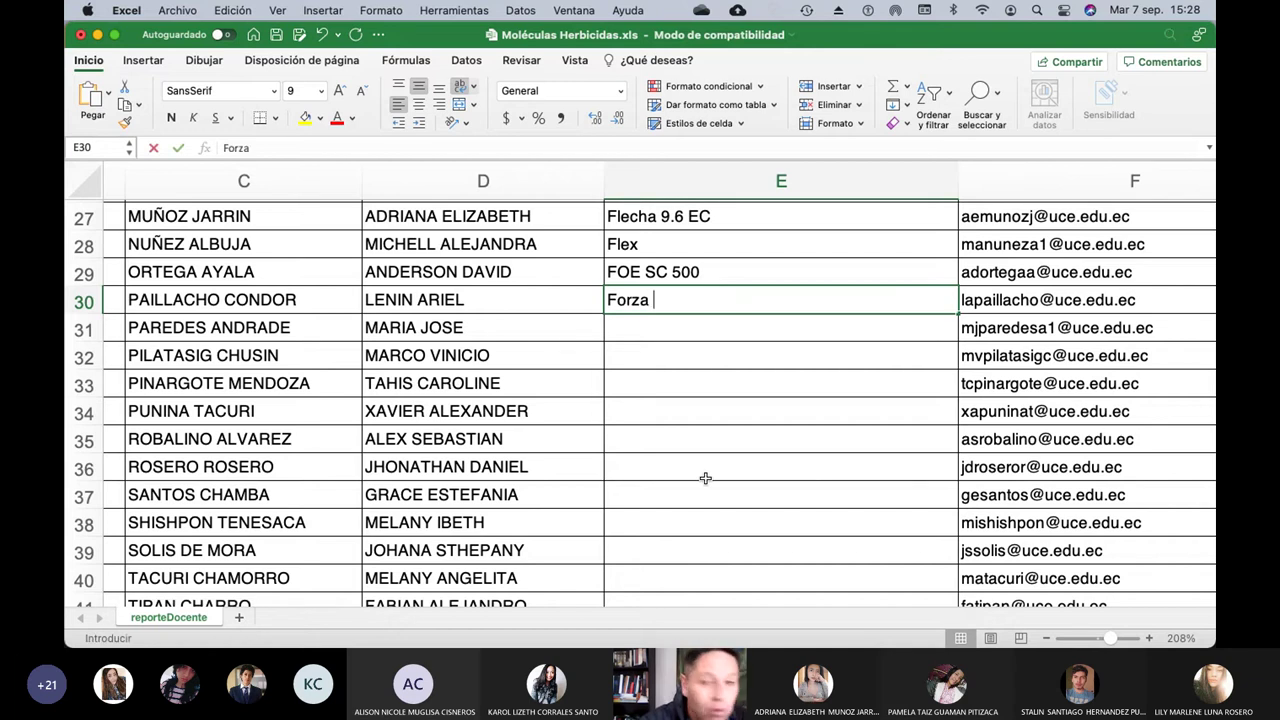
text( 60 )
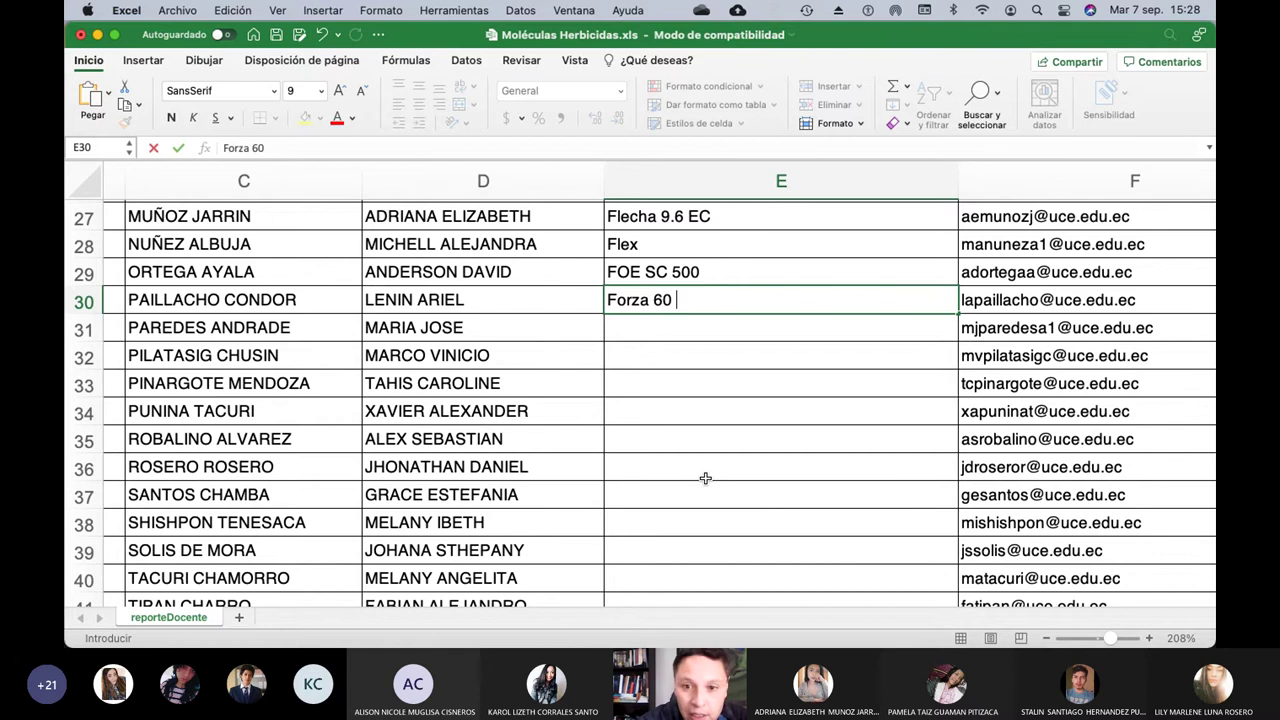
text(PM)
key(Return)
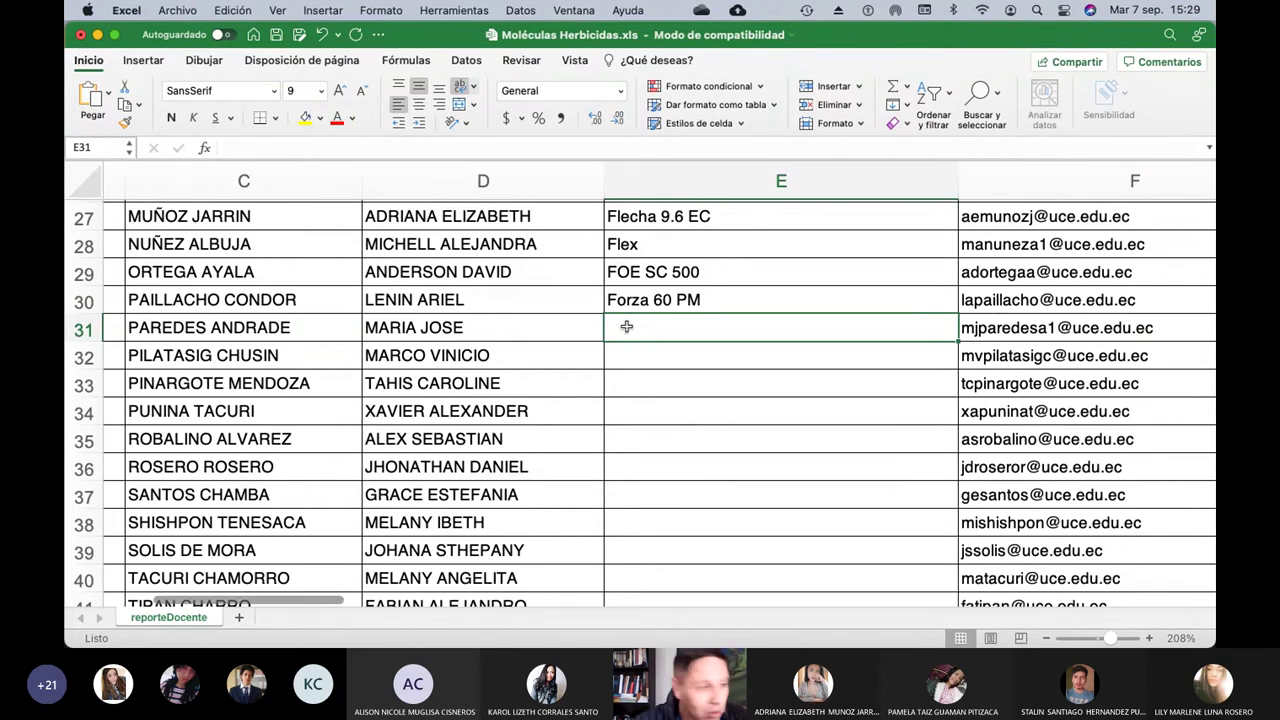
text(Fuego )
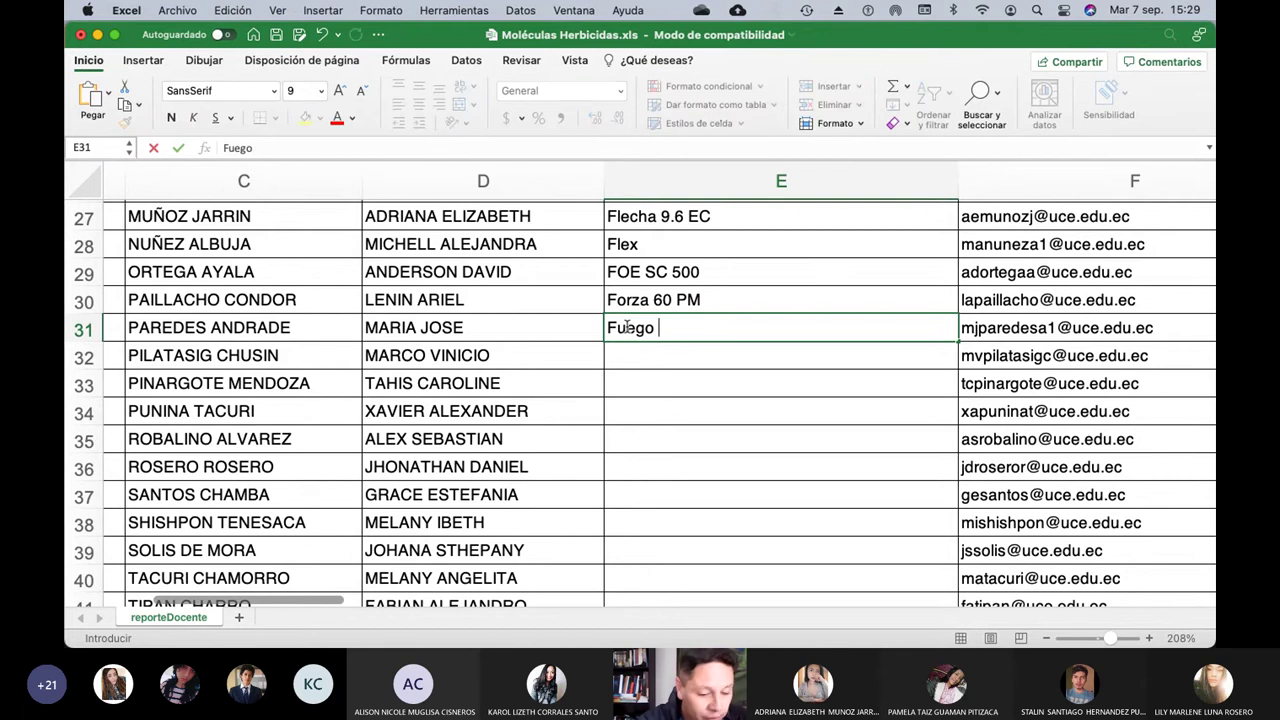
text(500)
key(Return)
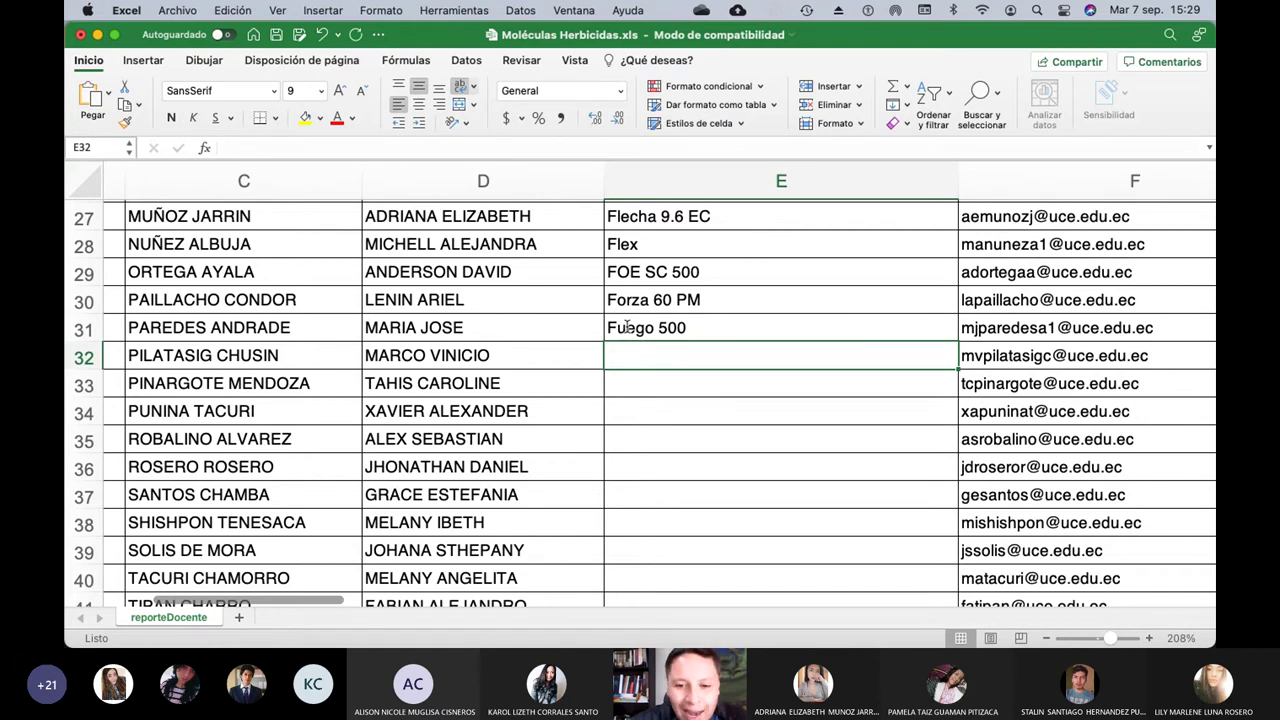
- Enter Galant R EC in E32, Galope 50 SC in E33 and Cambiado a otro curso in E34
text(Gala)
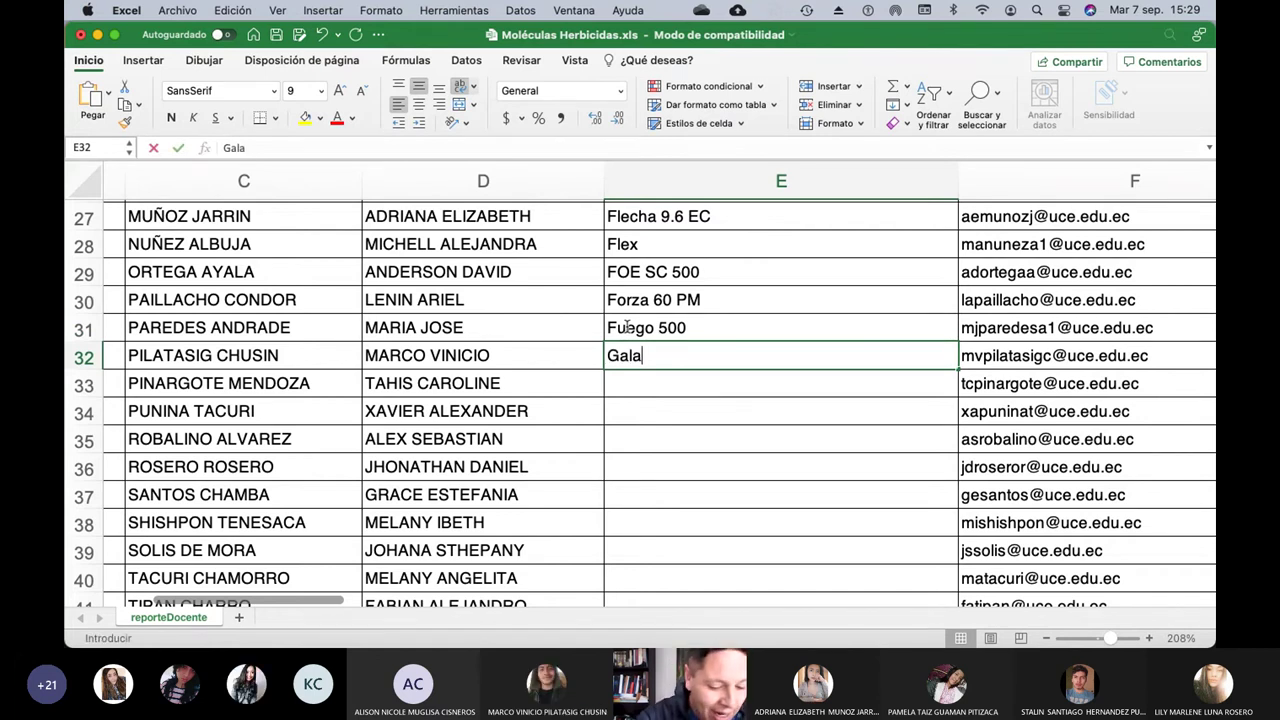
text(nt R EC)
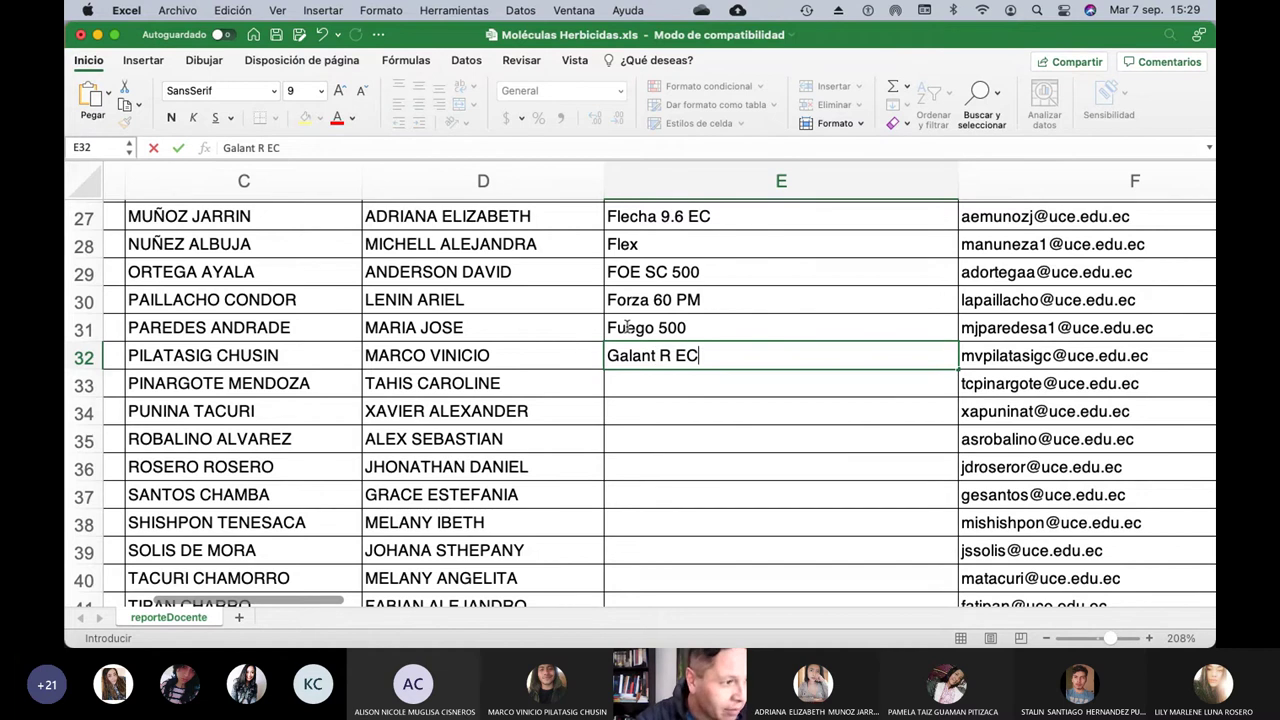
key(Return)
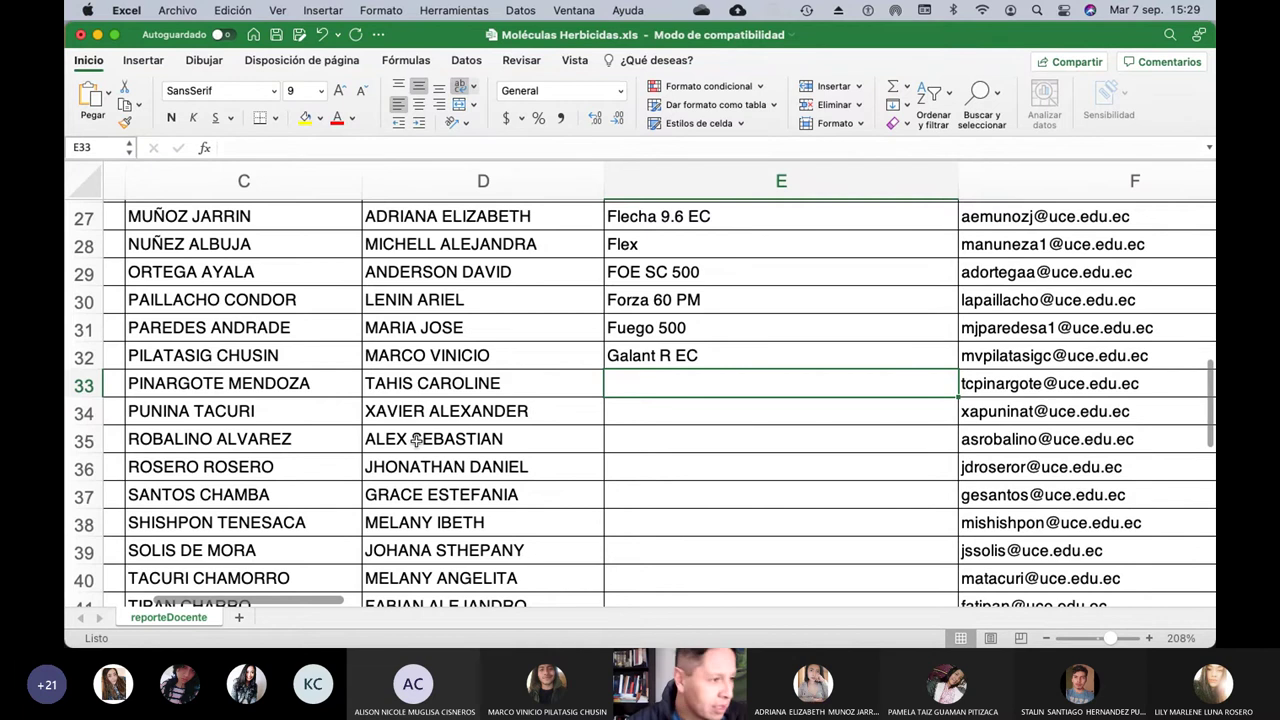
text(Galope 50 SC)
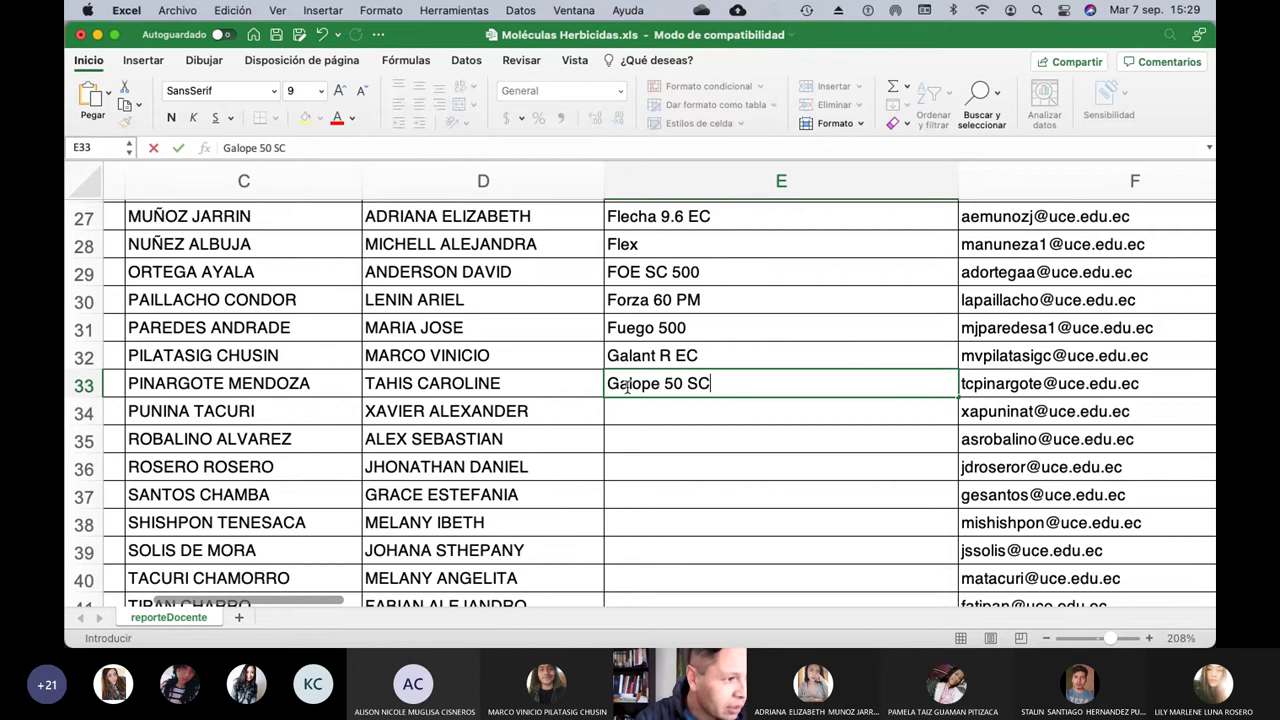
key(Return)
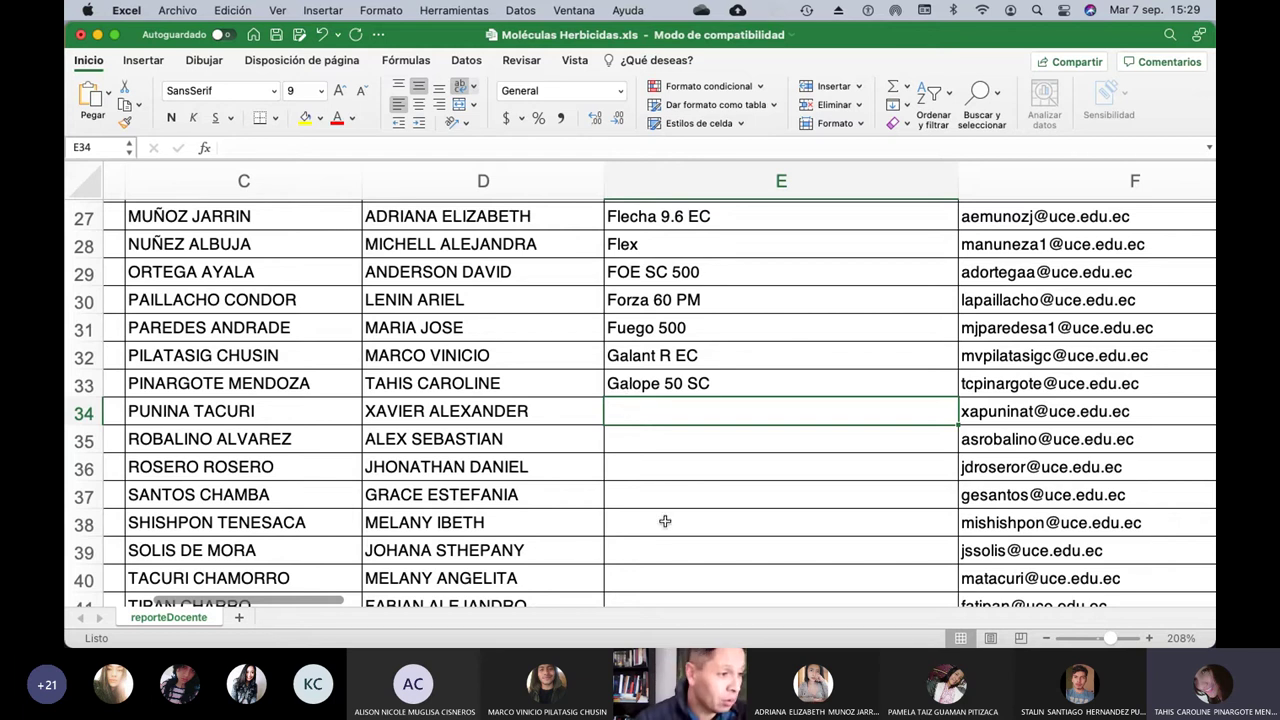
text(Cam)
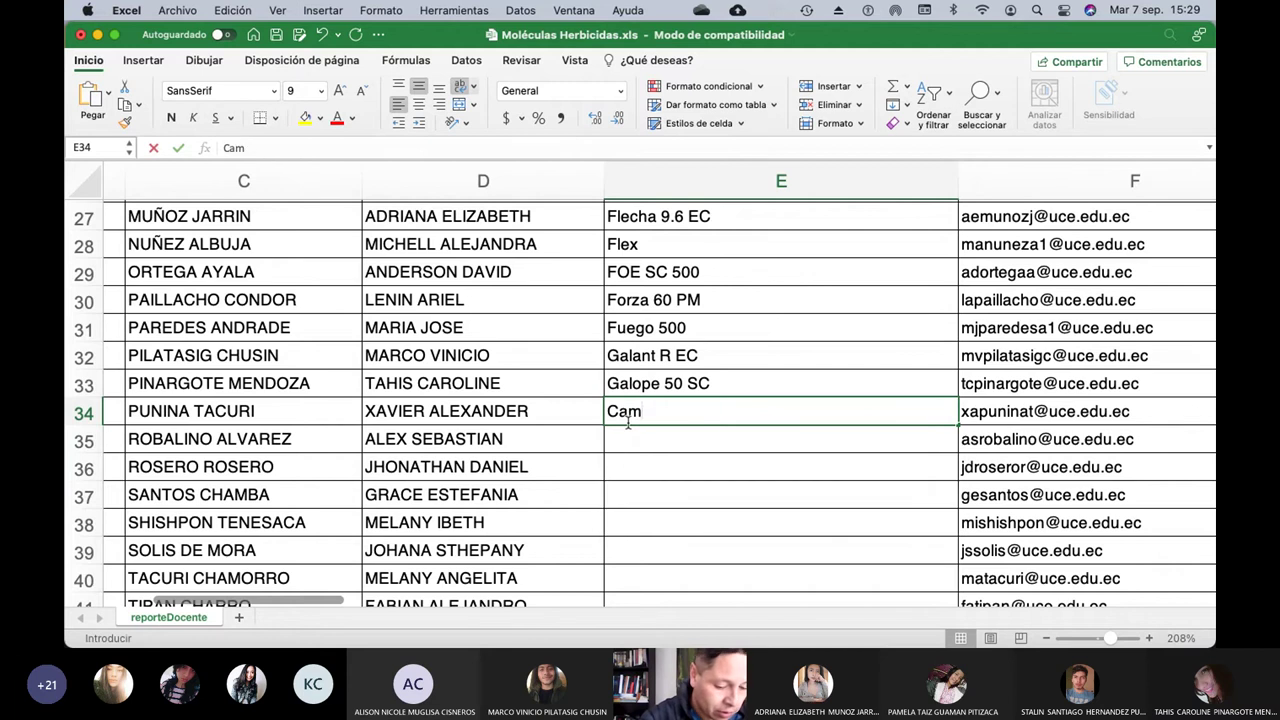
text(biado a otro curso)
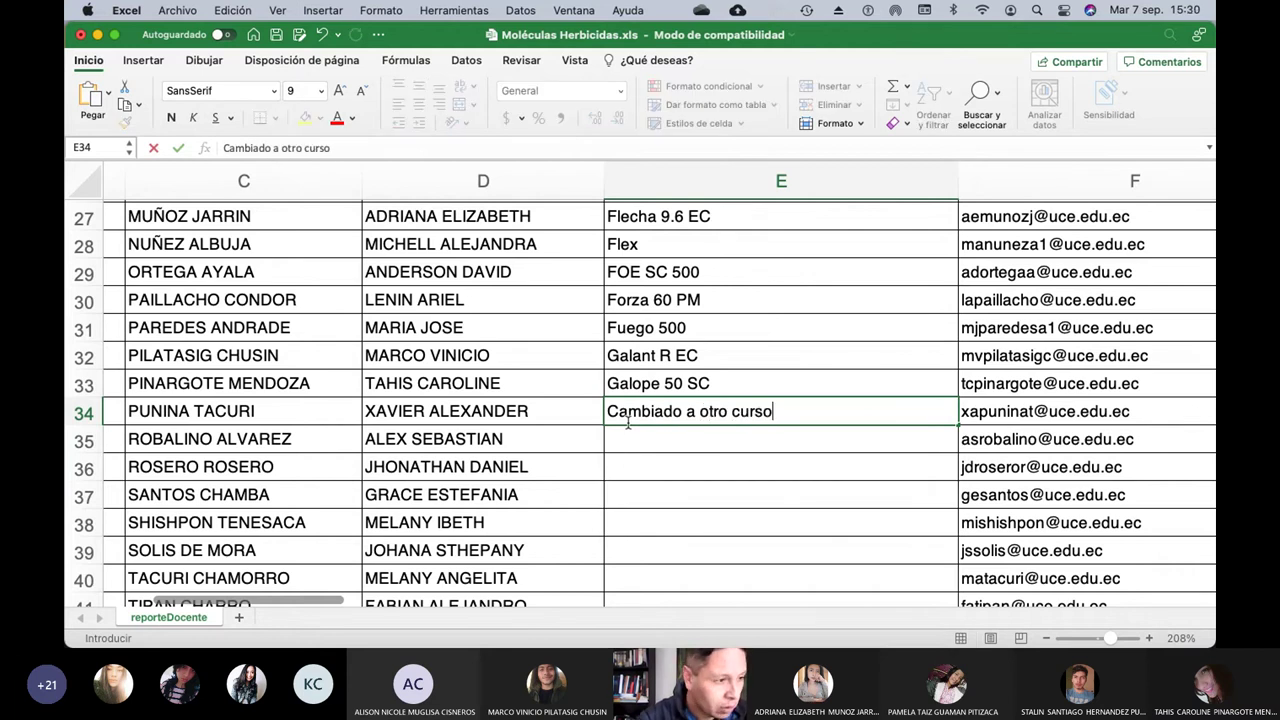
key(Return)
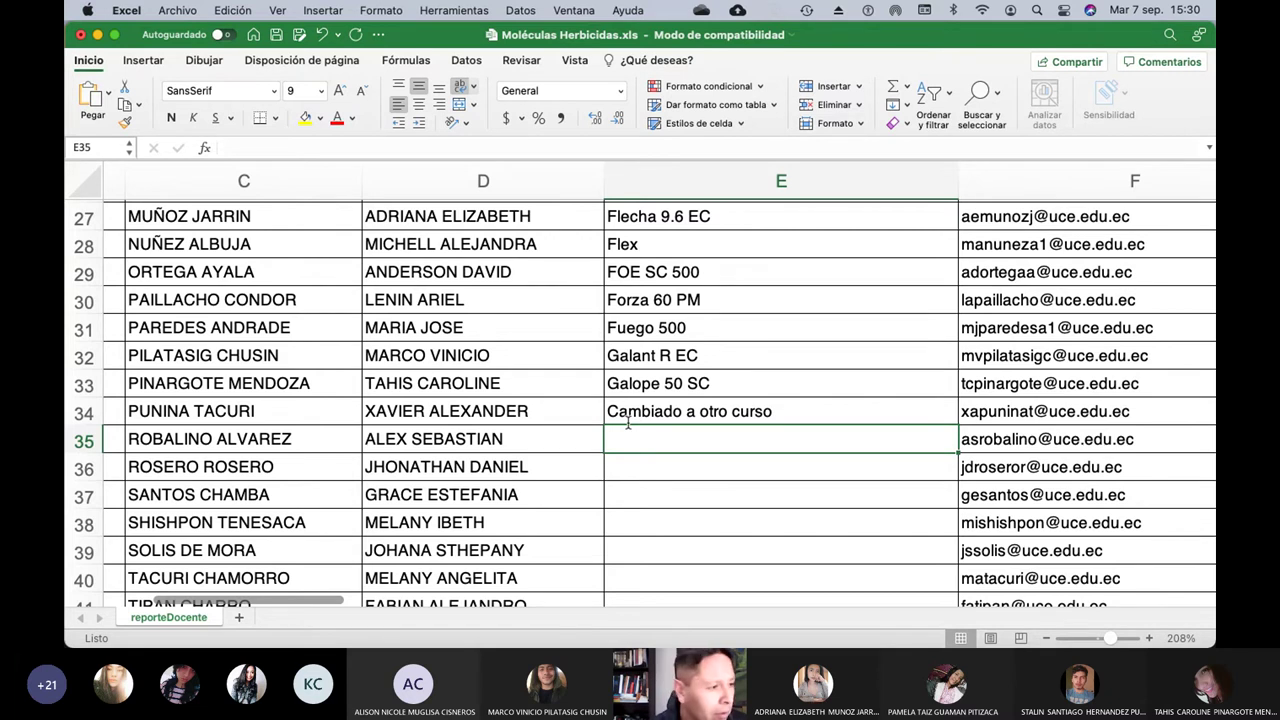
- Replace the autocompleted Ausente de clase in E35 with Glifuron CS
scroll(628, 423, down, 5)
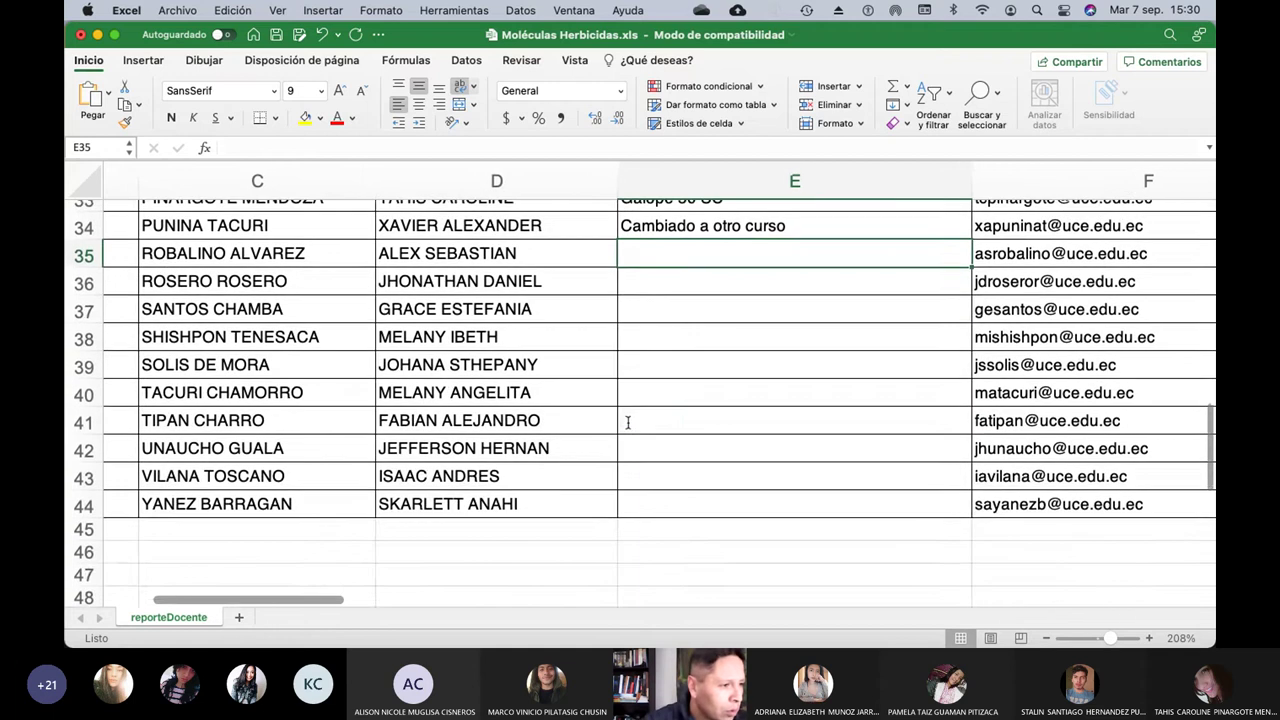
text(Ausente de )
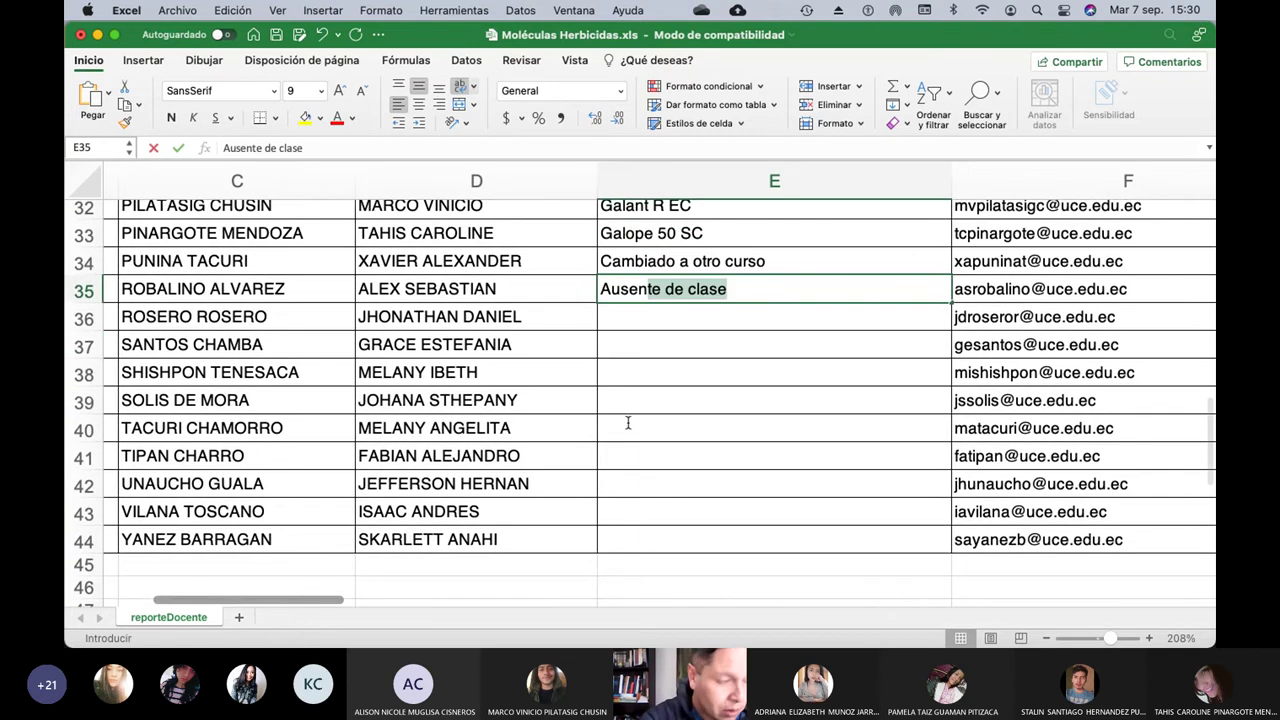
text(clase)
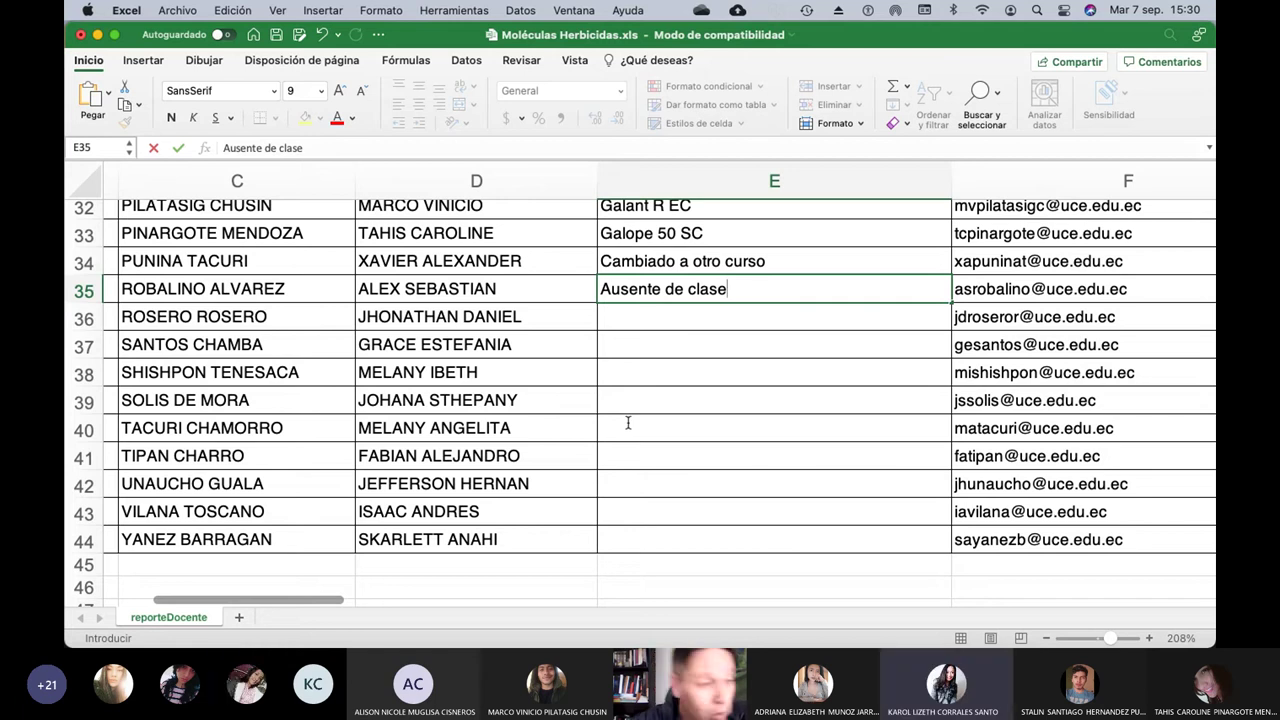
key(BackSpace)
key(BackSpace)
key(BackSpace)
key(BackSpace)
key(BackSpace)
key(BackSpace)
key(BackSpace)
key(BackSpace)
key(BackSpace)
key(BackSpace)
key(BackSpace)
key(BackSpace)
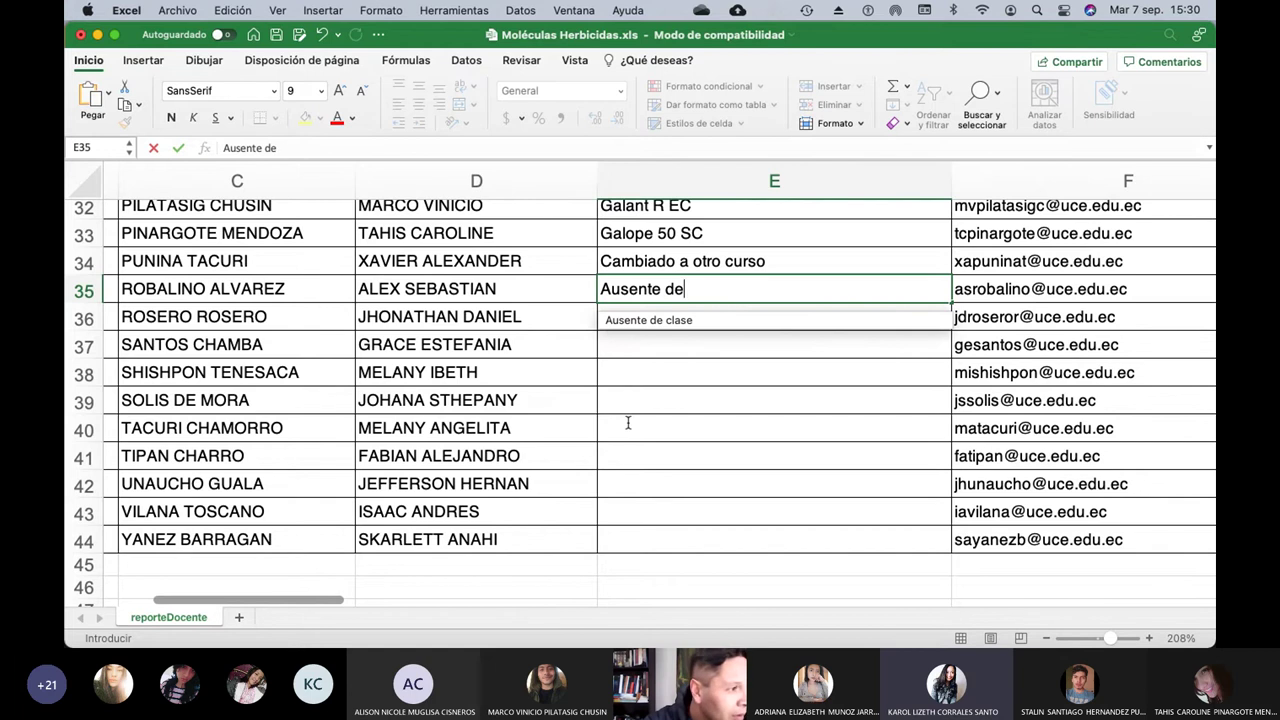
key(BackSpace)
key(BackSpace)
key(BackSpace)
key(BackSpace)
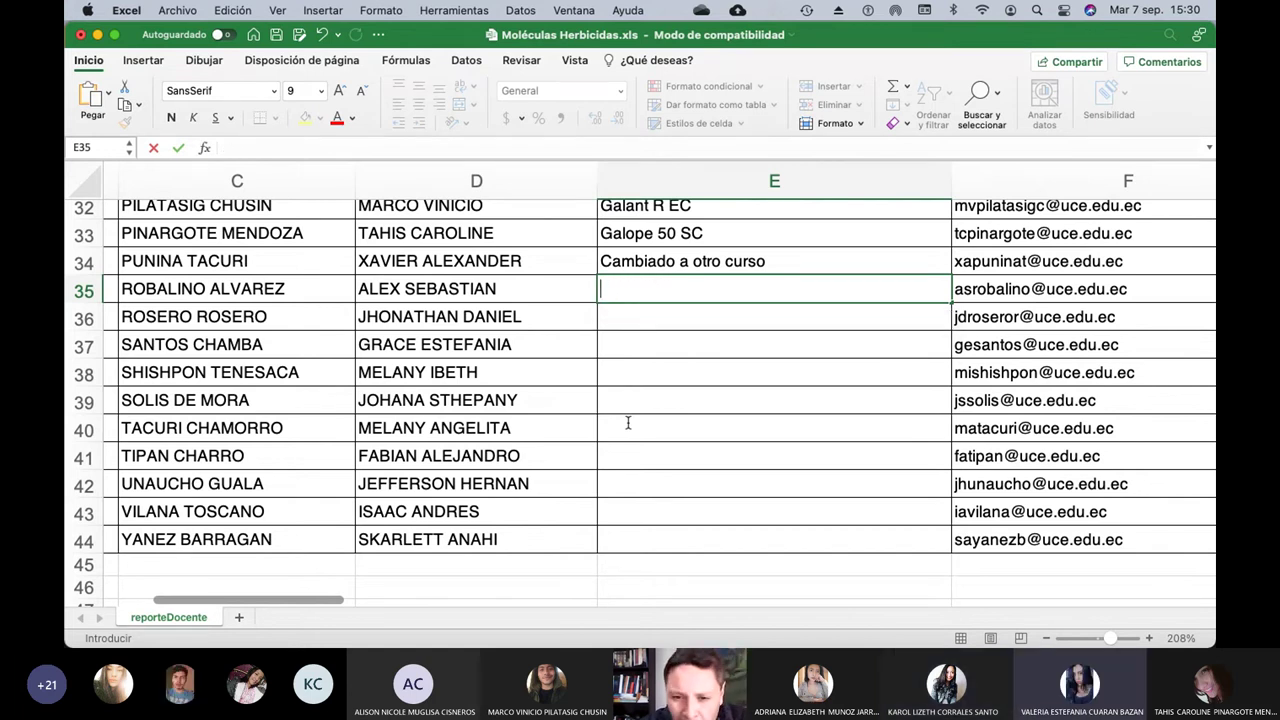
text(ifu)
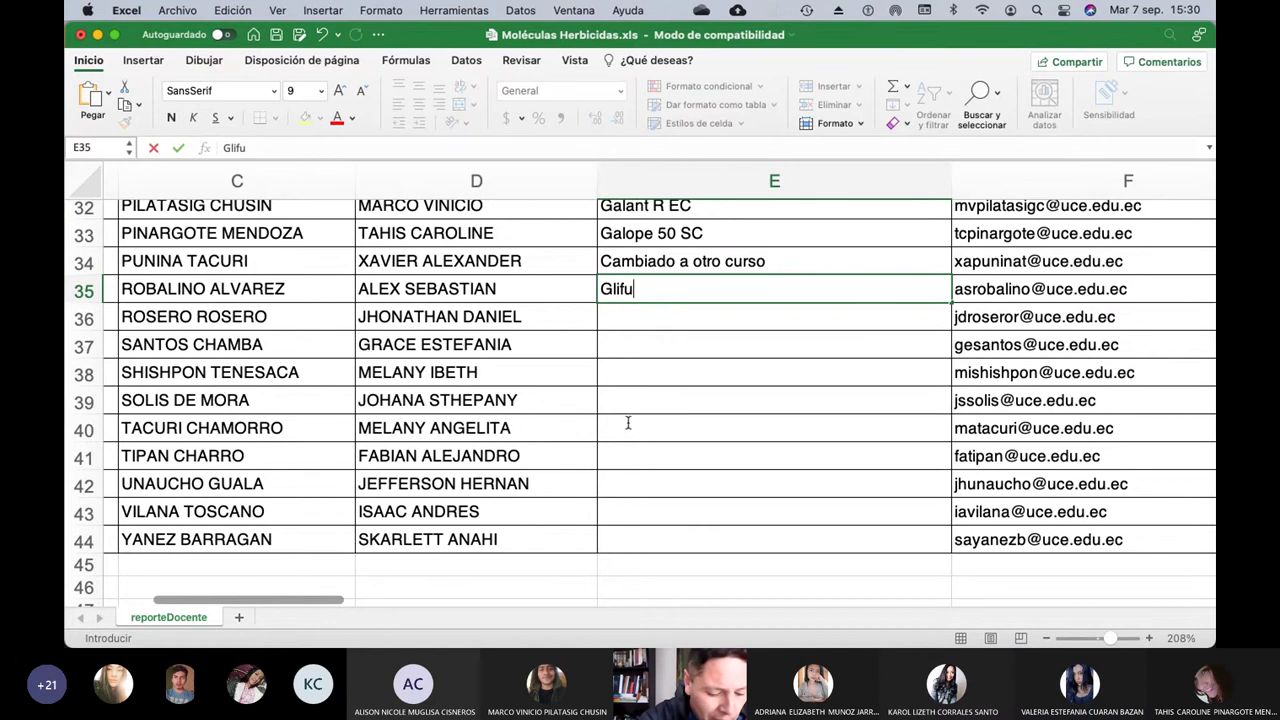
text(ron CS)
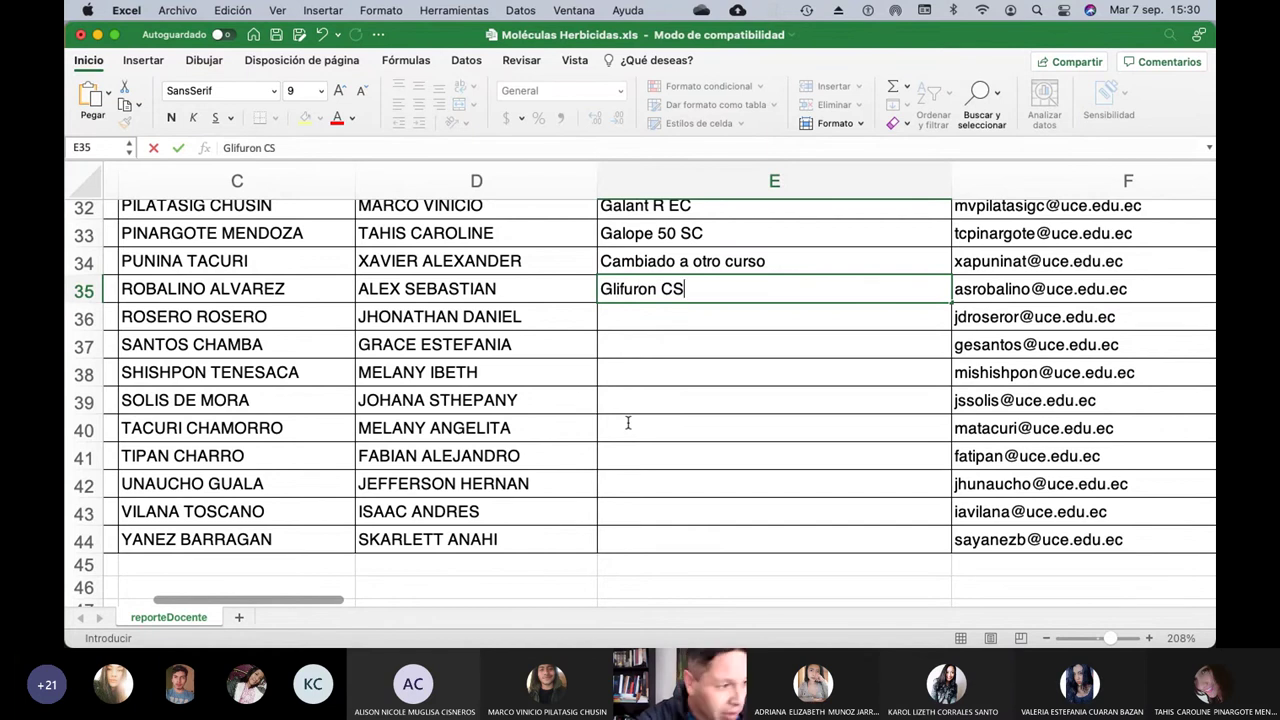
key(Return)
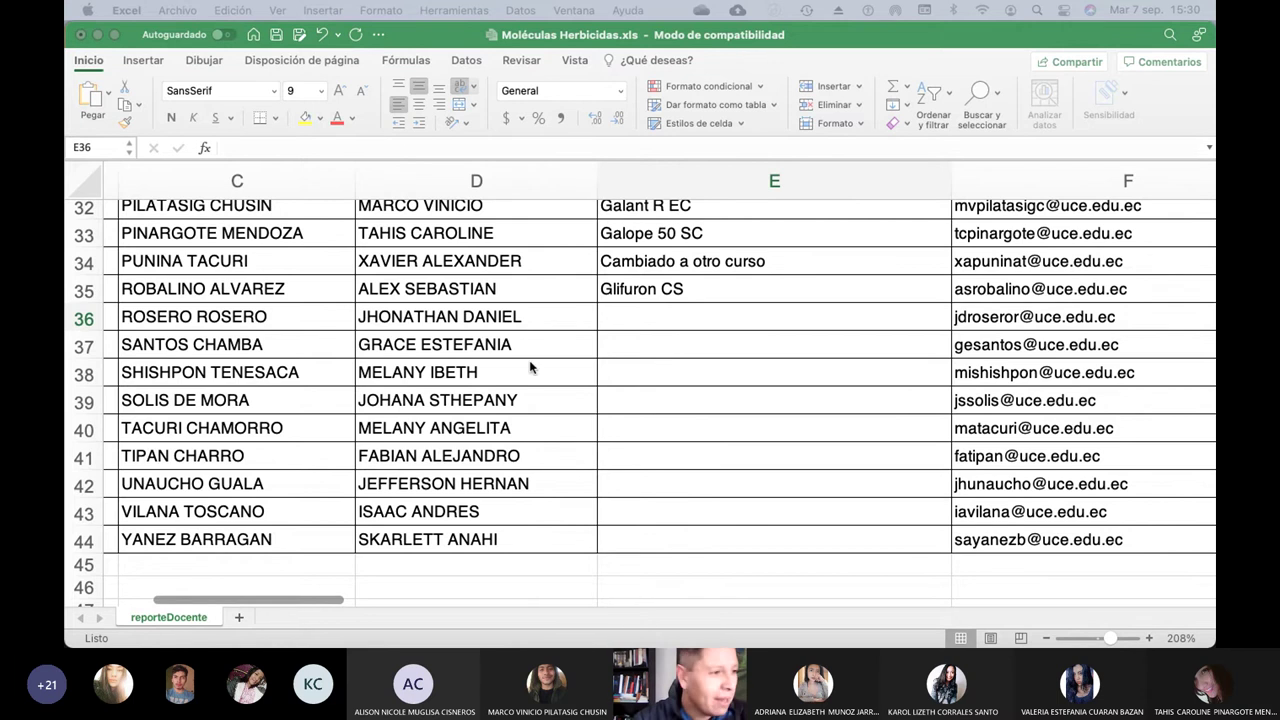
- Enter Killer, Leopard 1.8 EC and Machete 60 EC in cells E36–E38
click(643, 318)
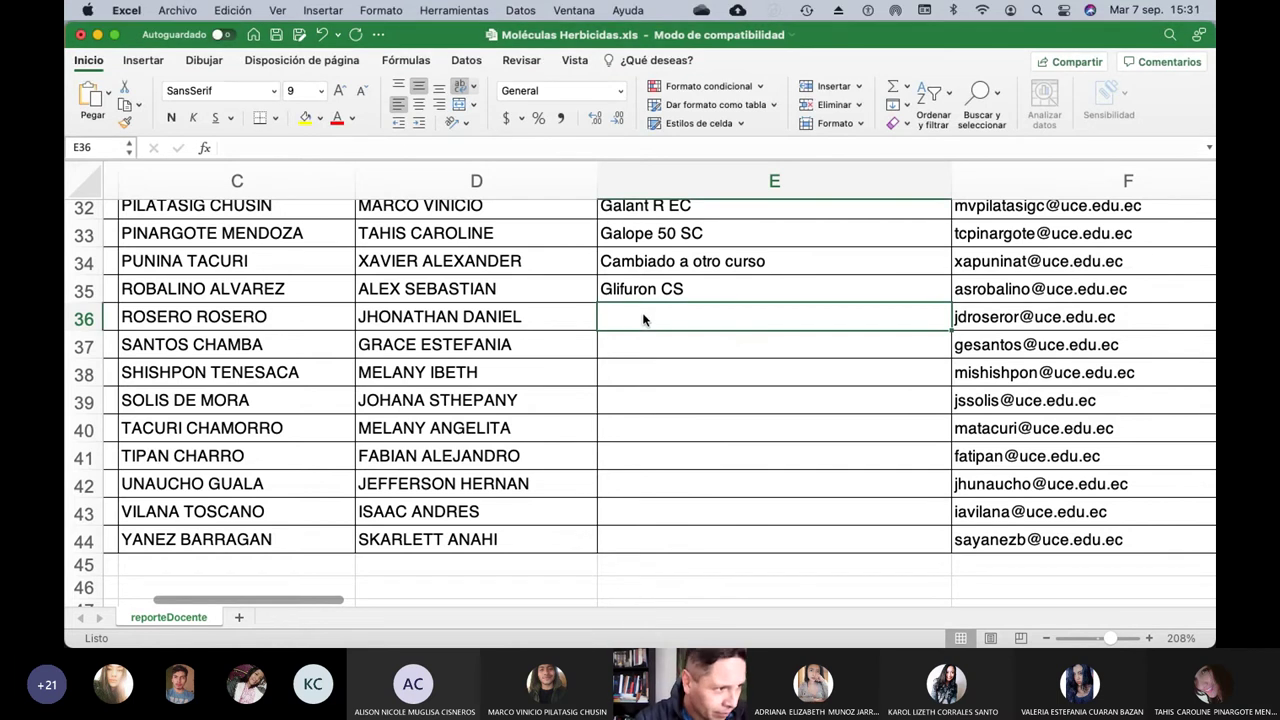
text(Killewr)
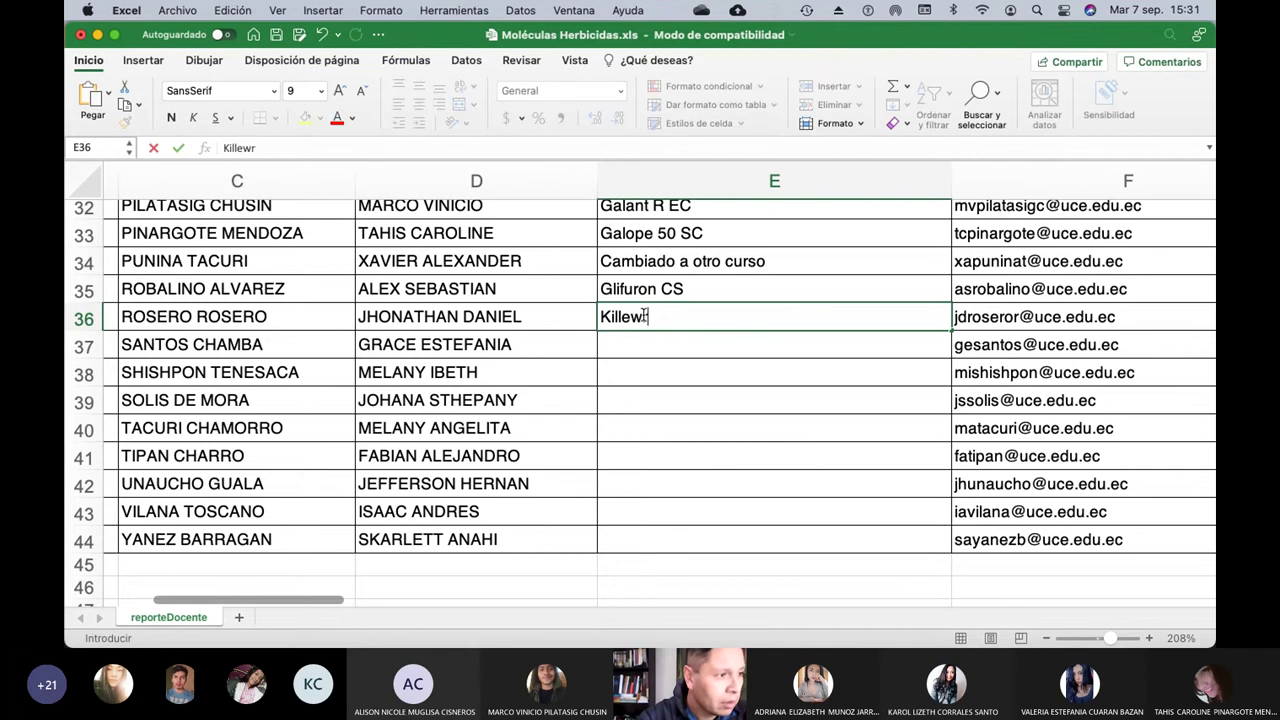
key(BackSpace)
key(BackSpace)
text(r)
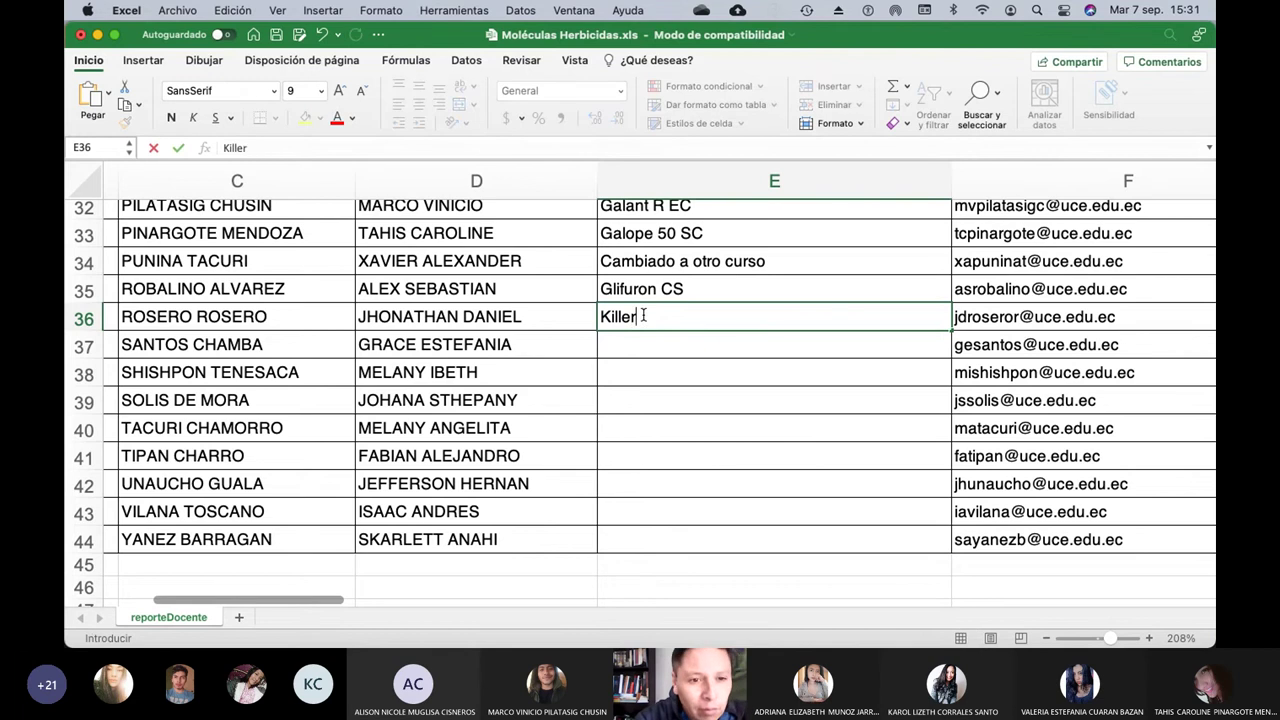
key(Return)
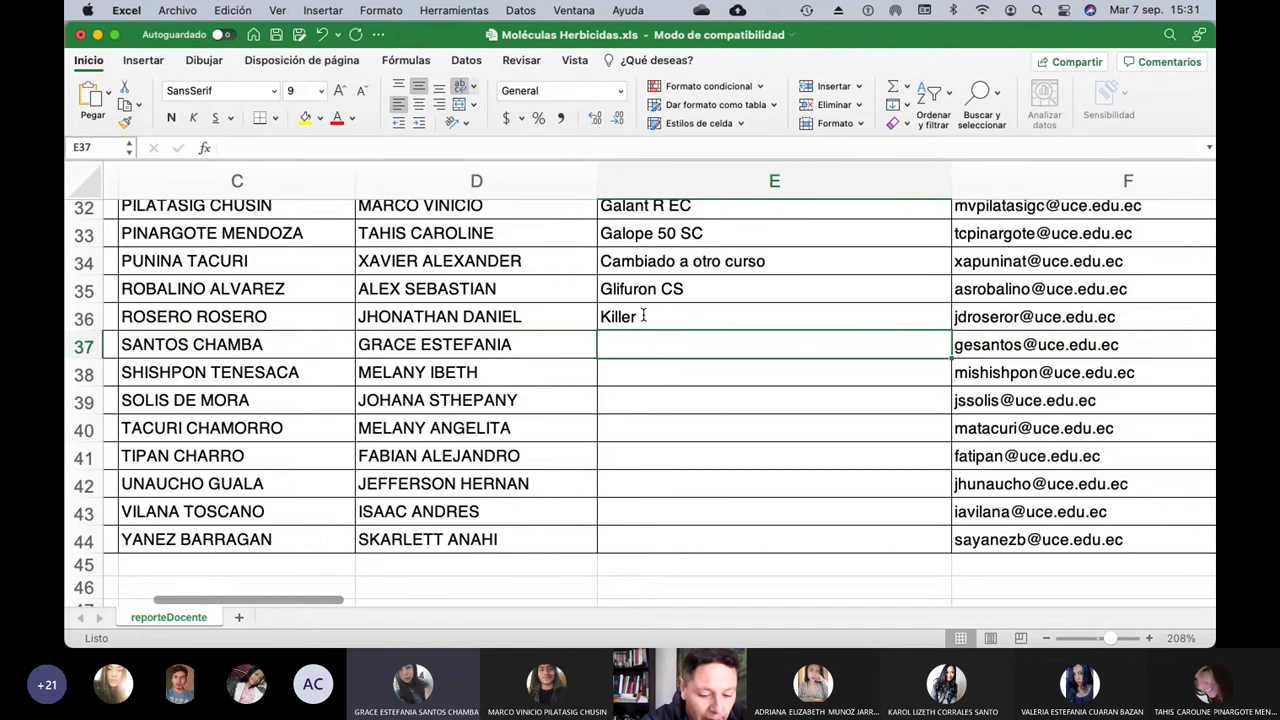
text(Leopar)
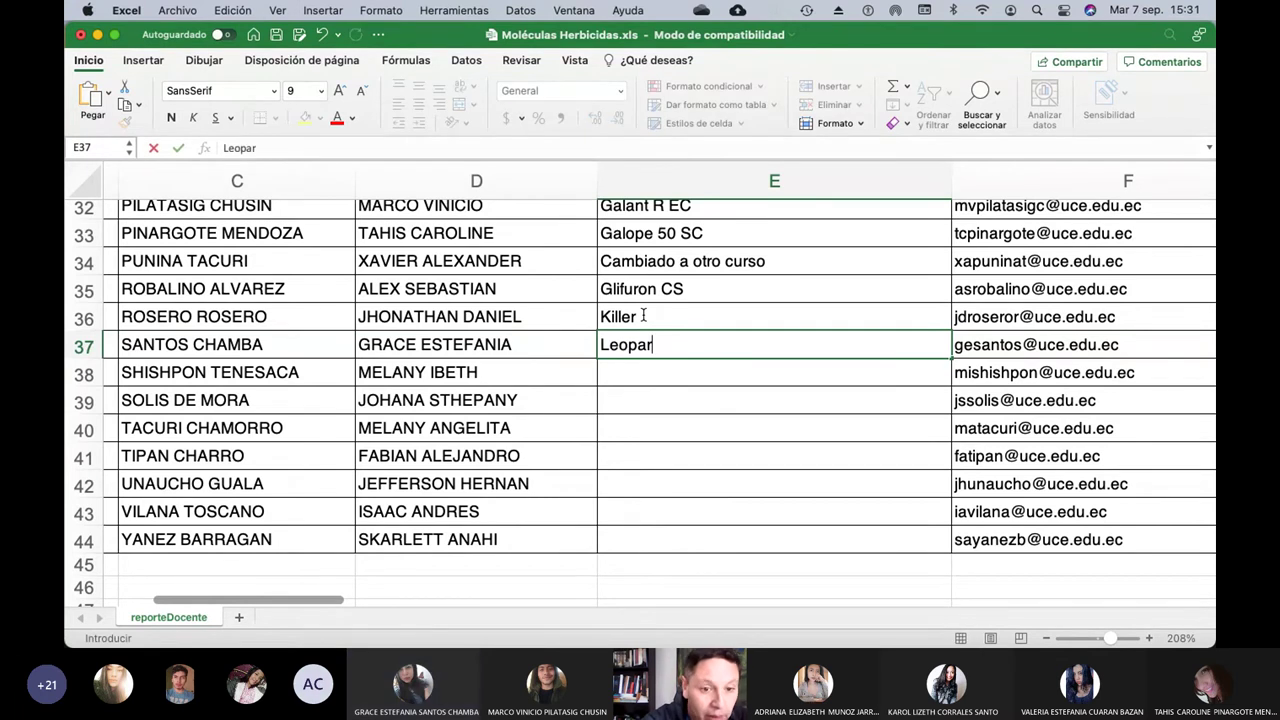
text(d 1.8 )
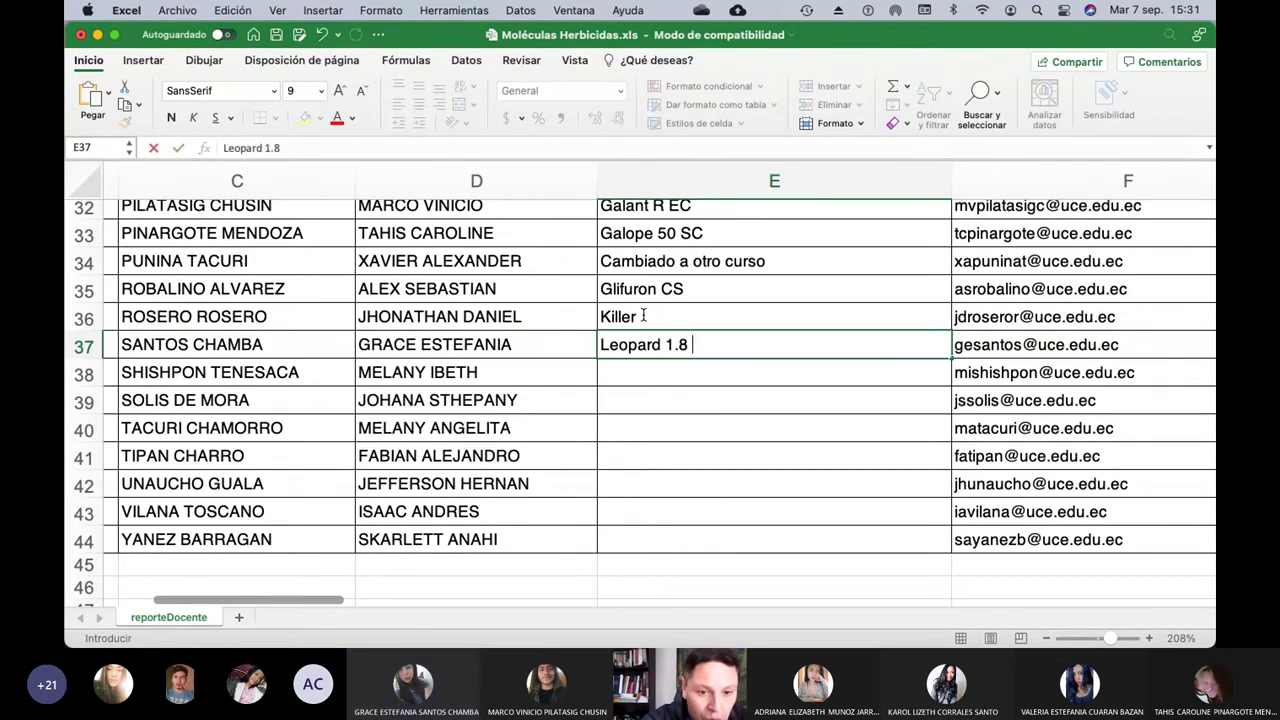
text(EC)
key(Return)
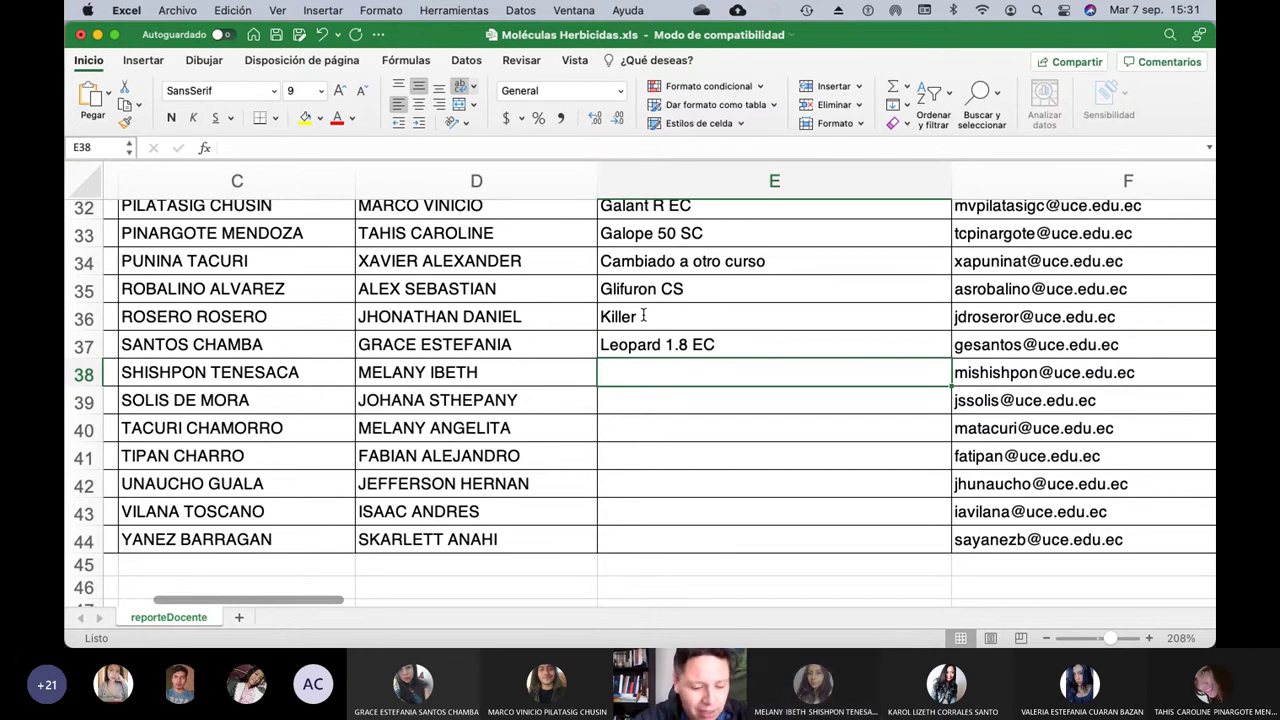
text(Mac)
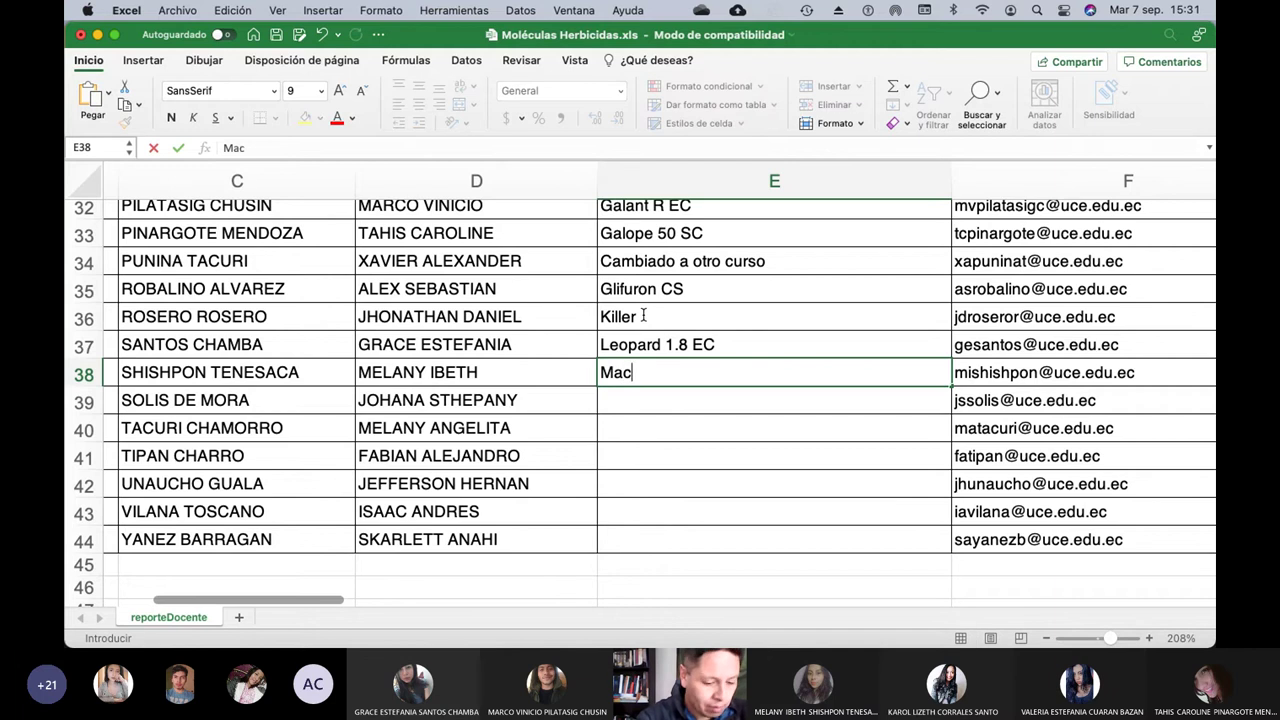
text(hete 60 EC)
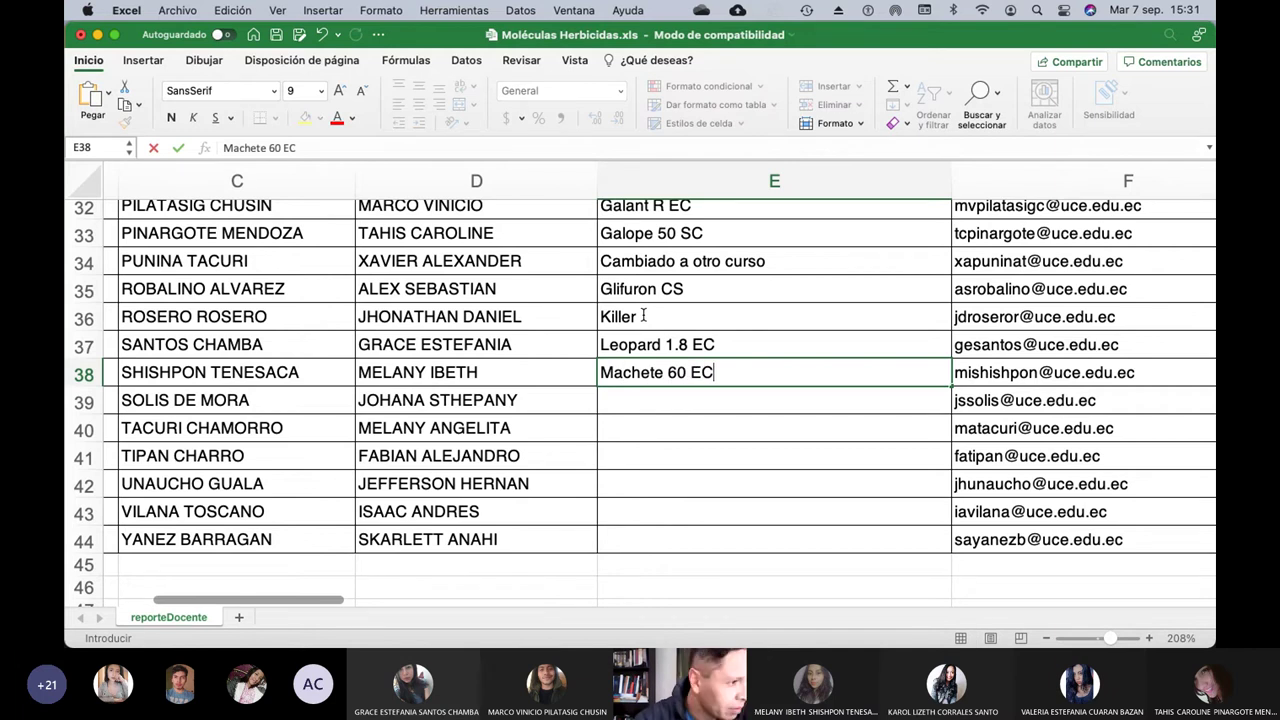
key(Return)
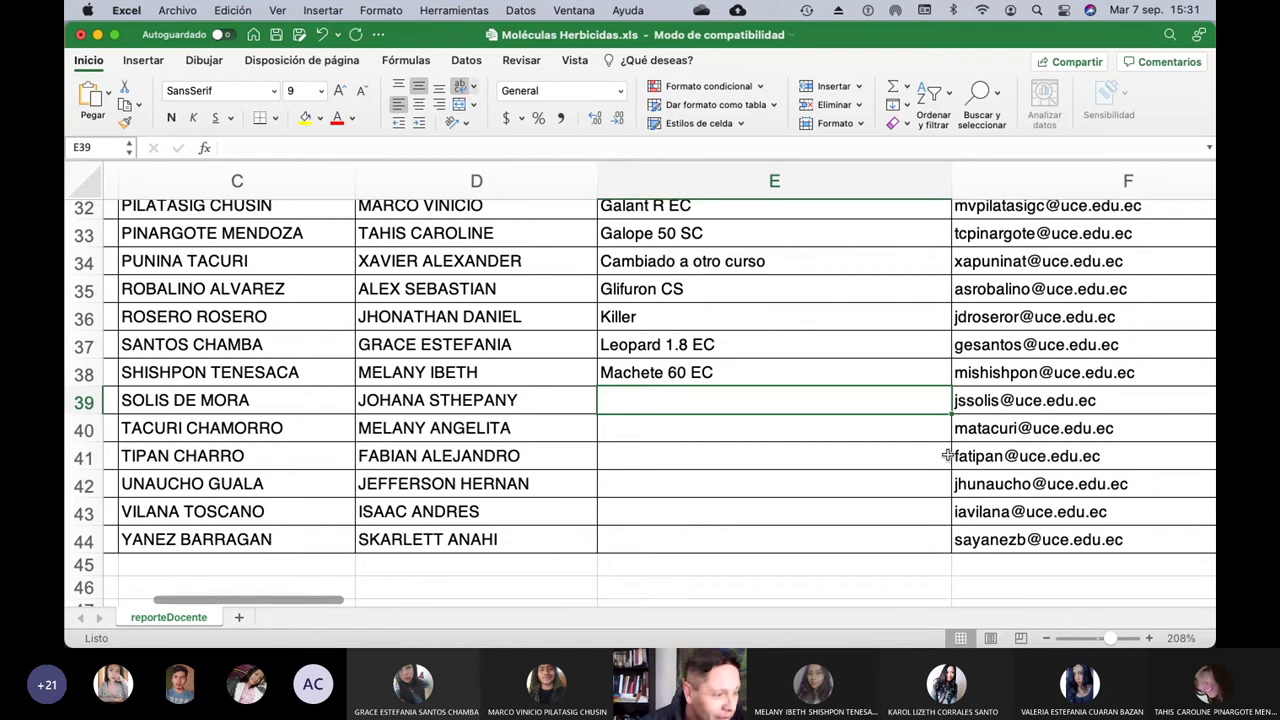
- Type Matamonte SC into E39, Pantera 3% CE into E40 and Pivot 100-H into E41
text(Matamonte SC)
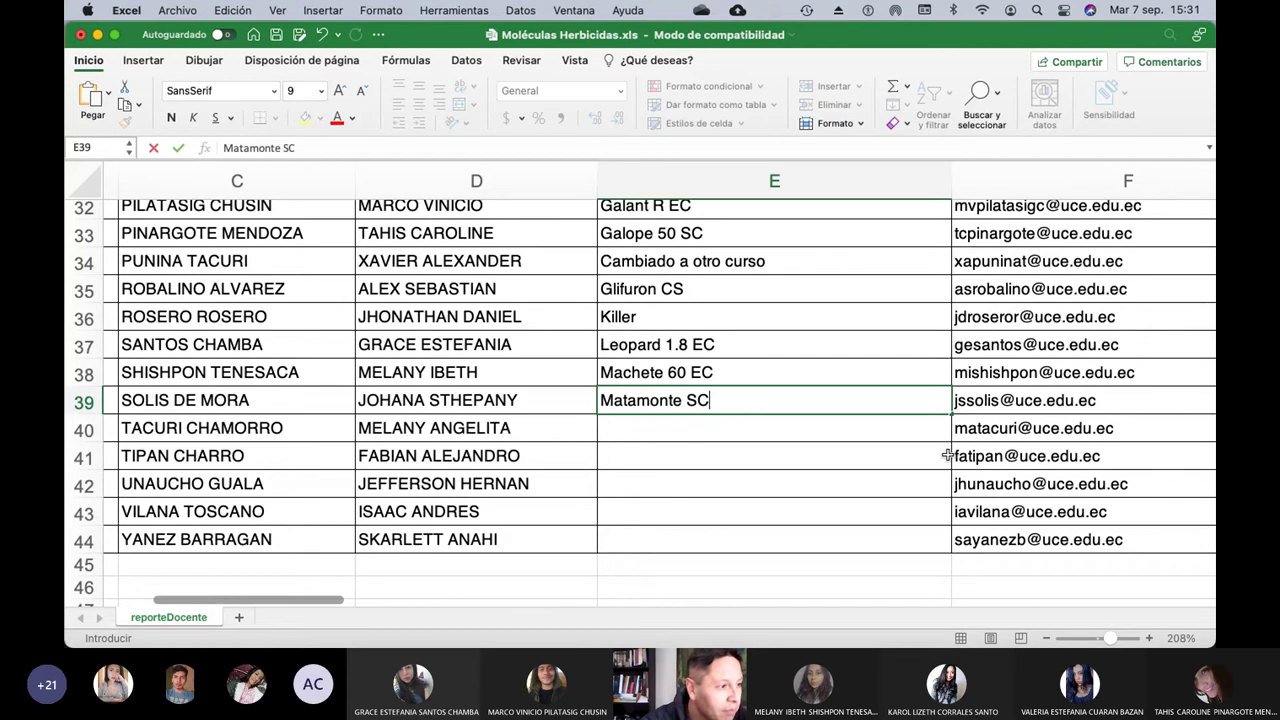
key(Return)
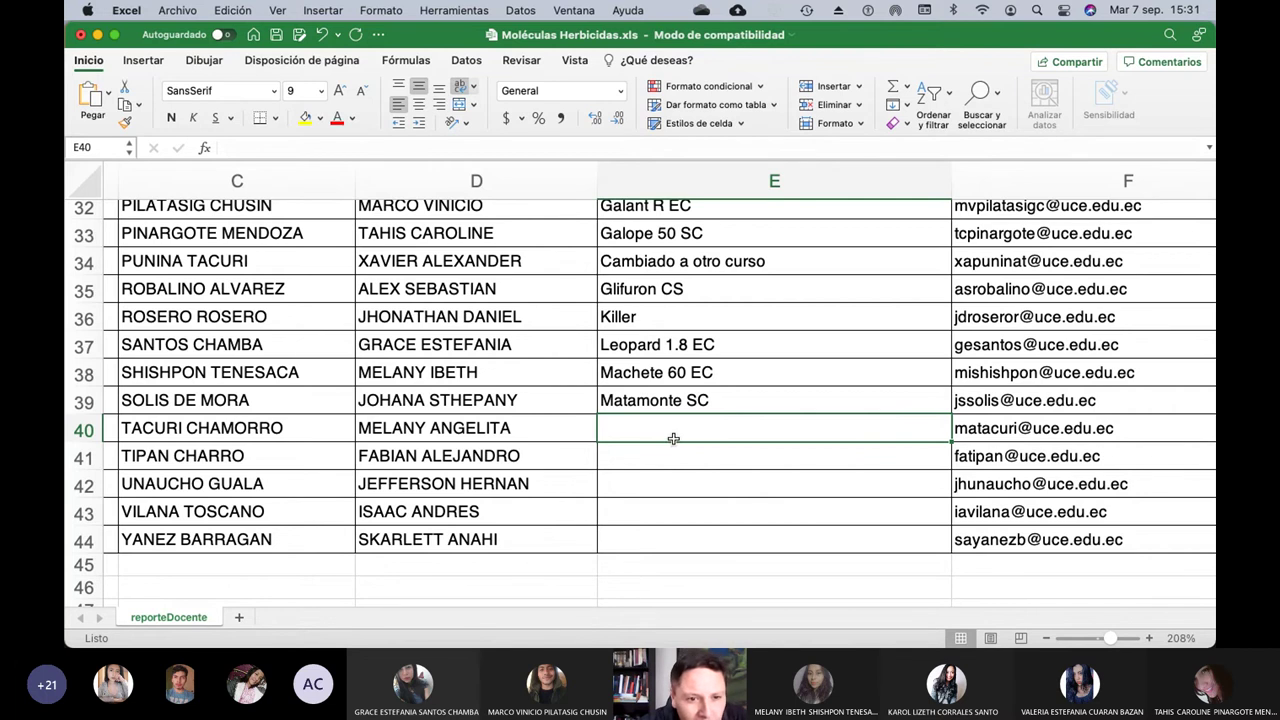
text(Pantera)
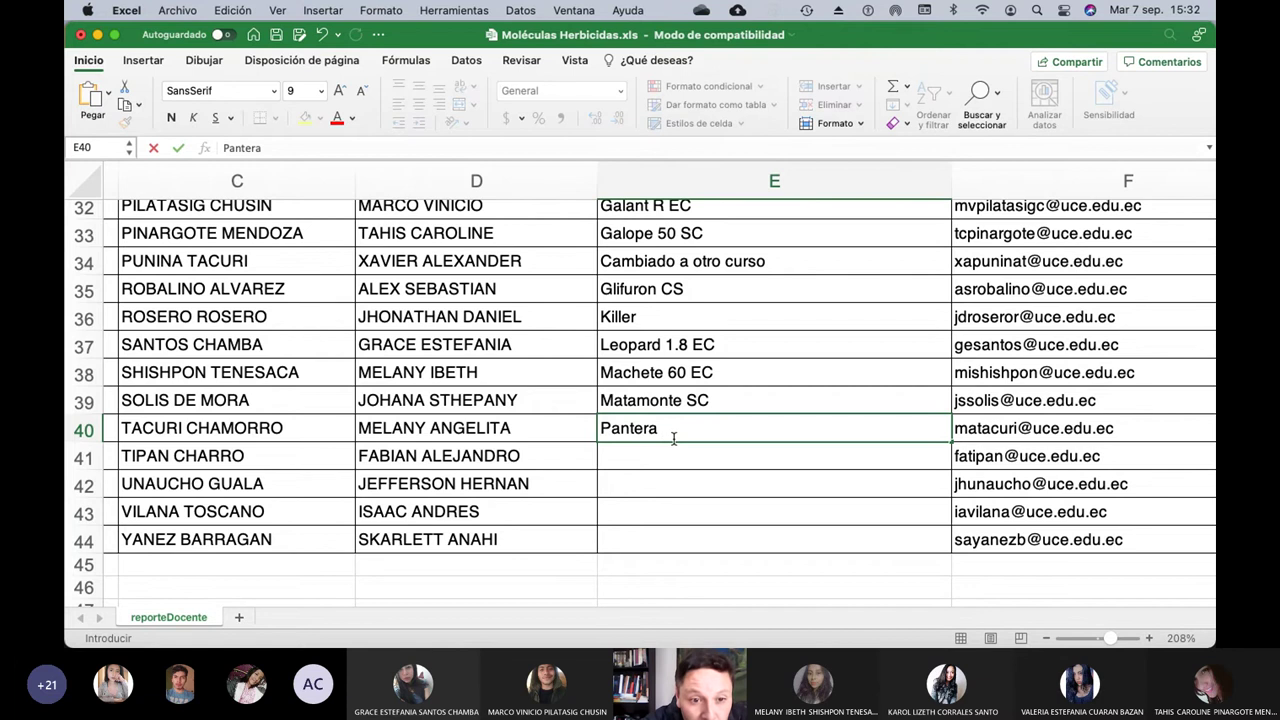
text( 3% CE)
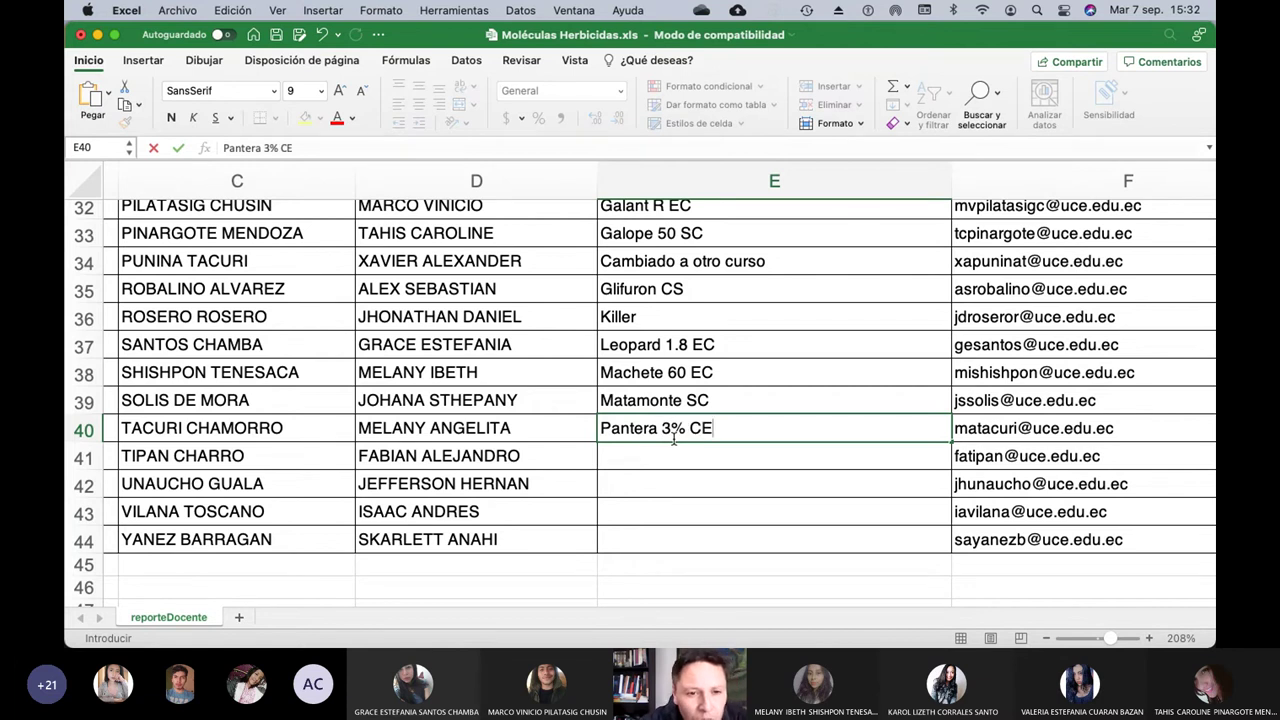
key(Return)
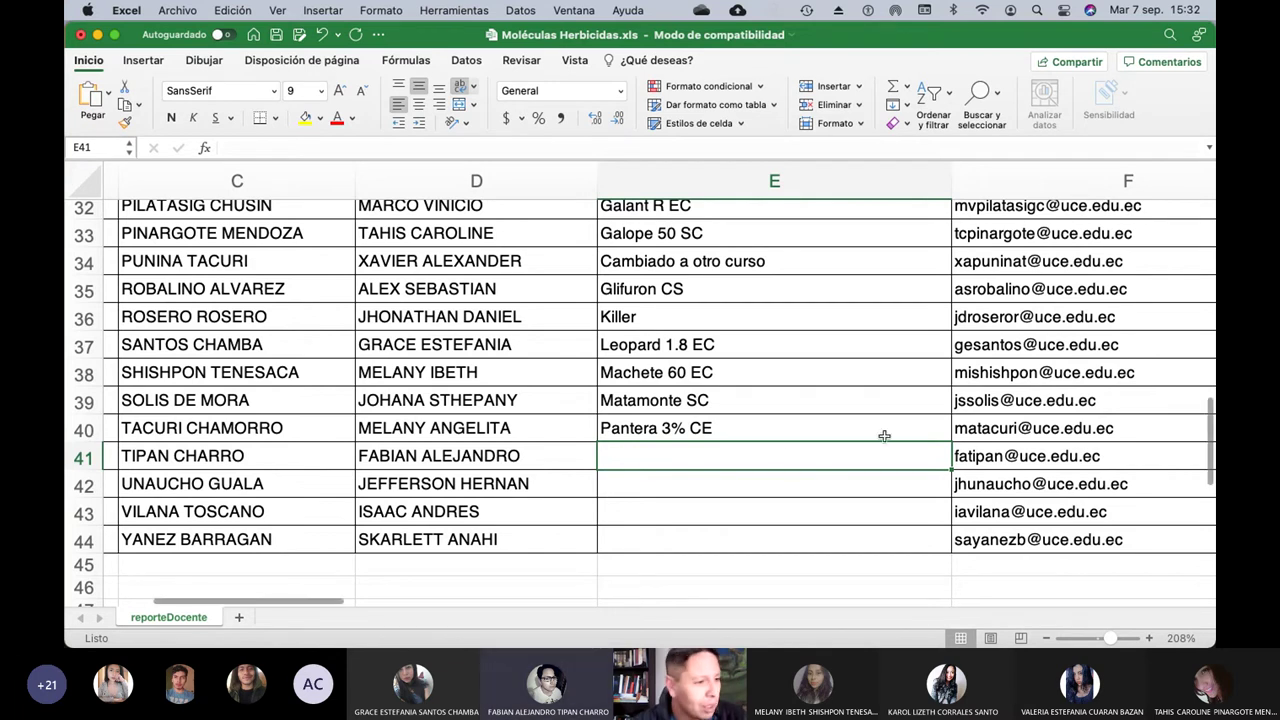
text(Pivot)
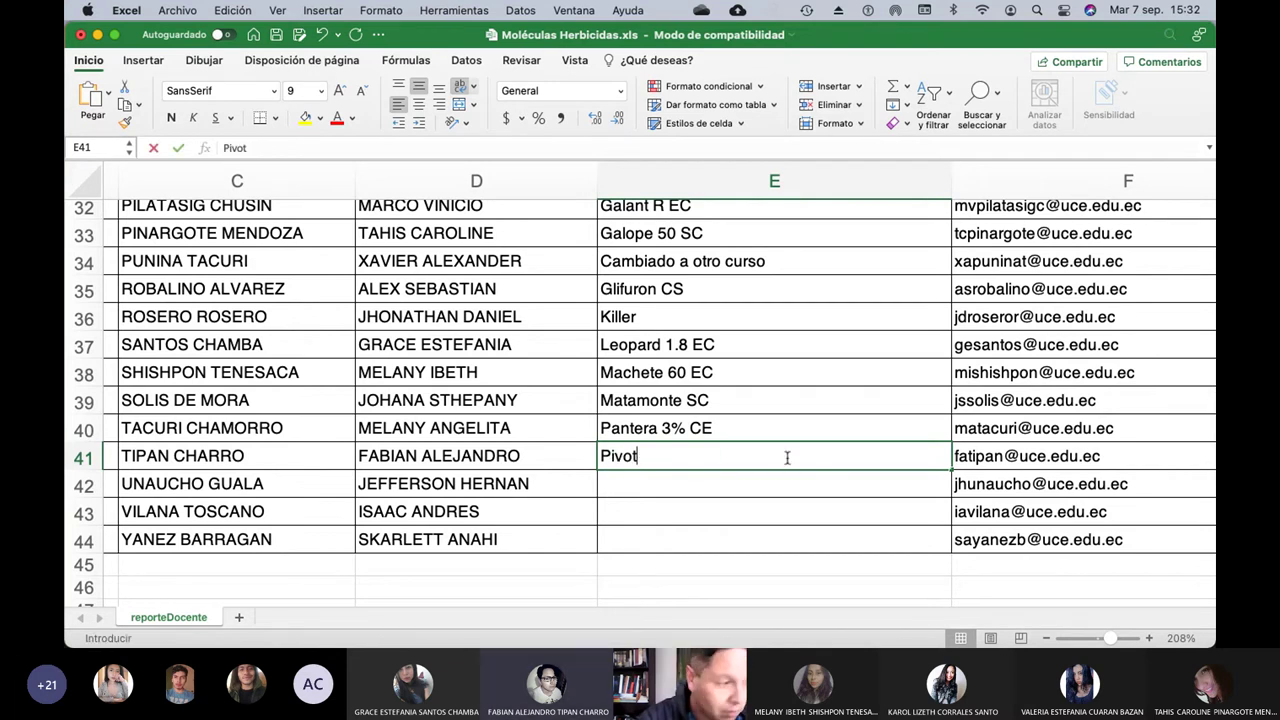
text( 100-H)
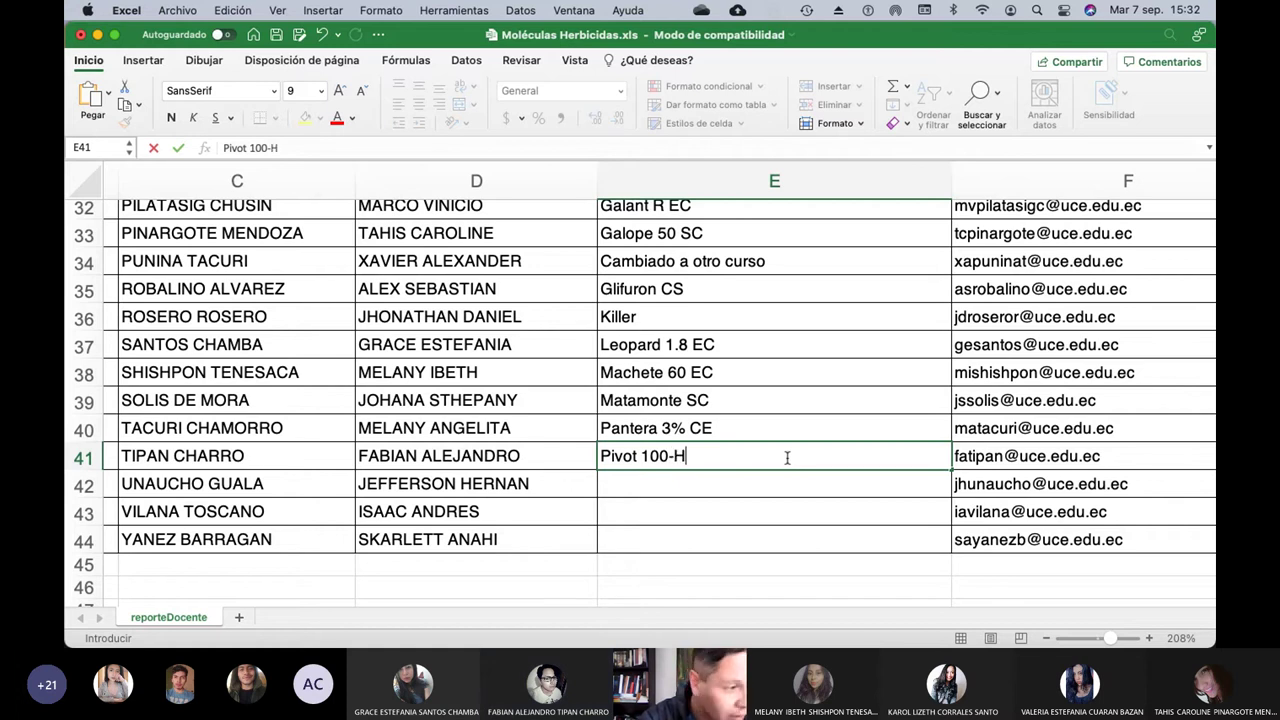
key(Return)
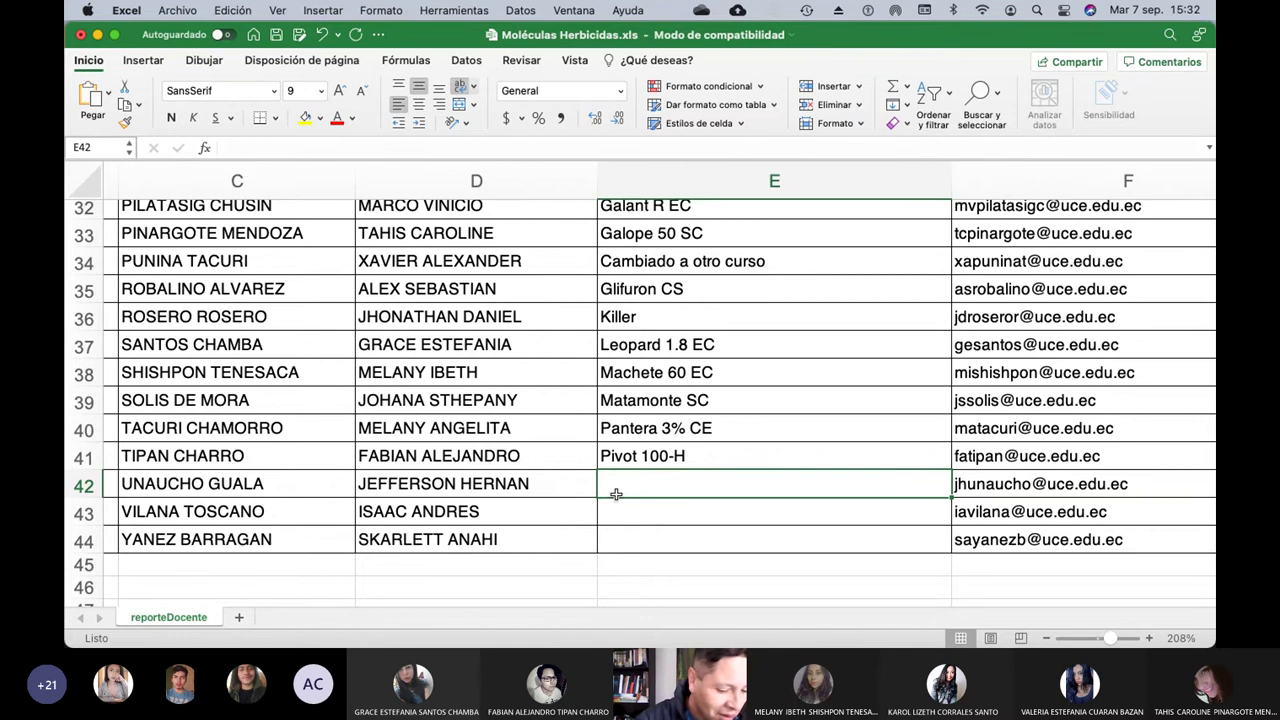
- Enter Rambo 48, Terminator and Round UP as the herbicides in cells E42, E43 and E44
text(Rambo 48)
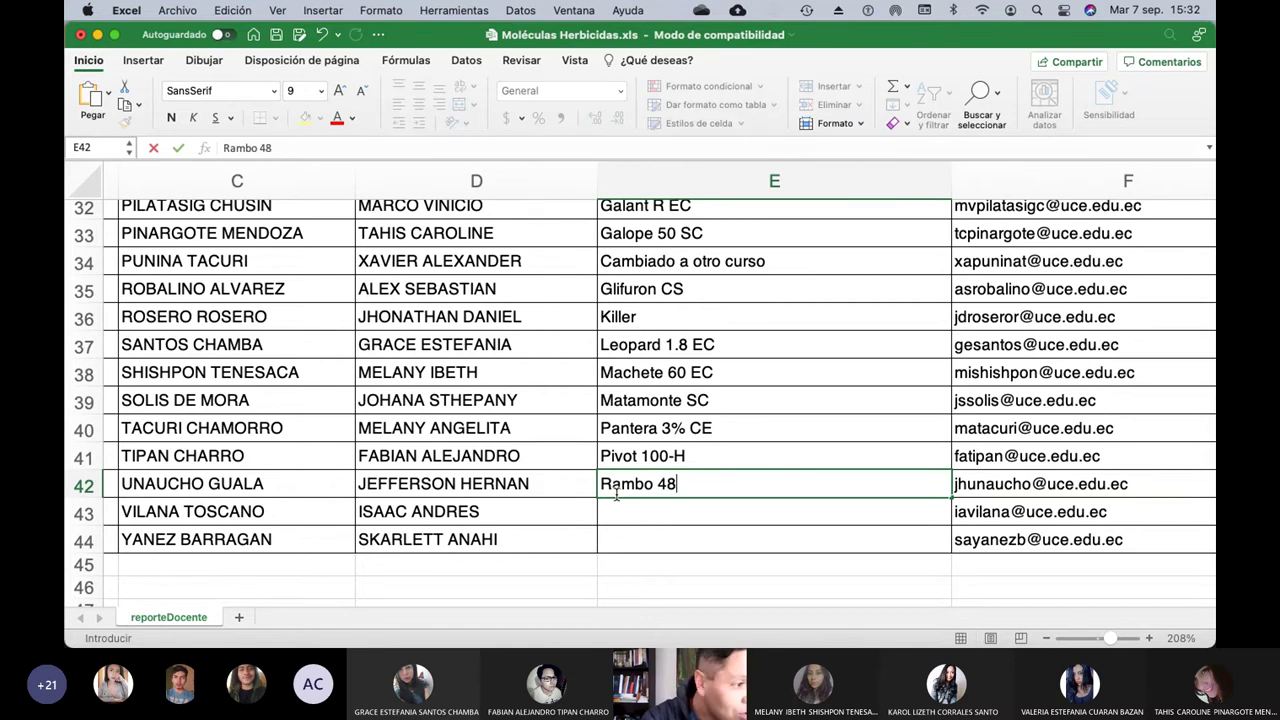
key(Return)
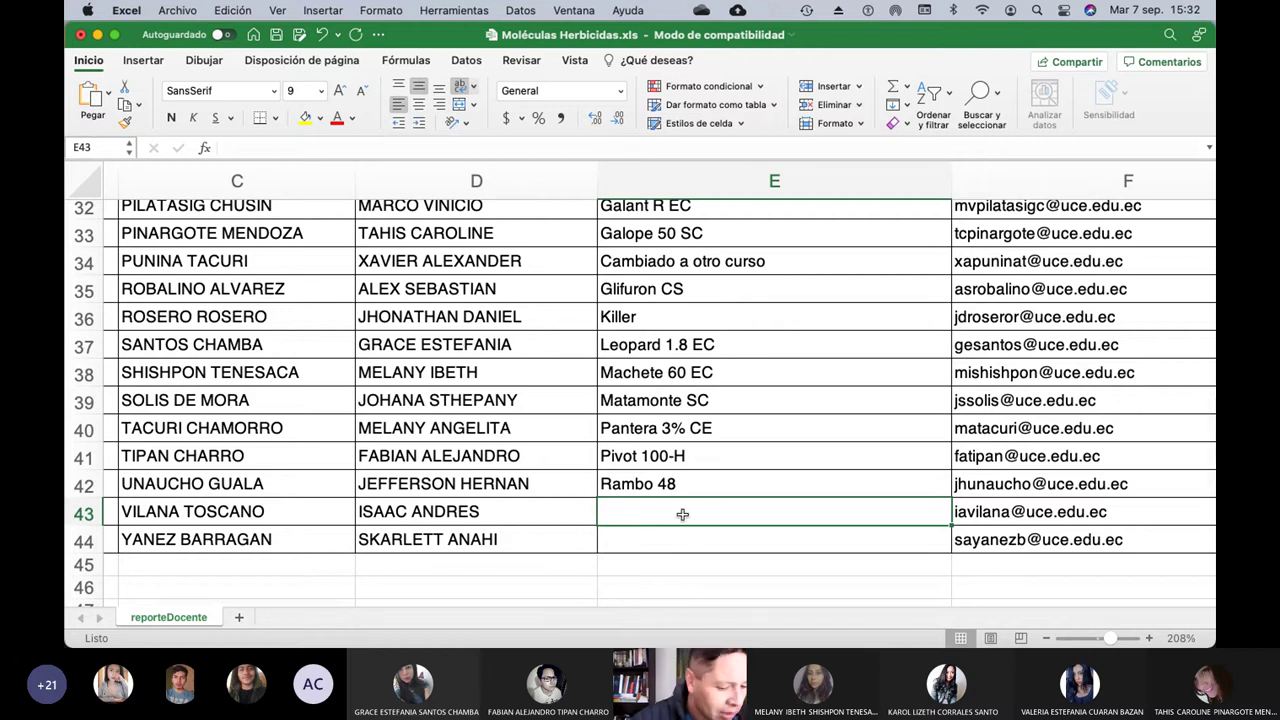
text(Terminator)
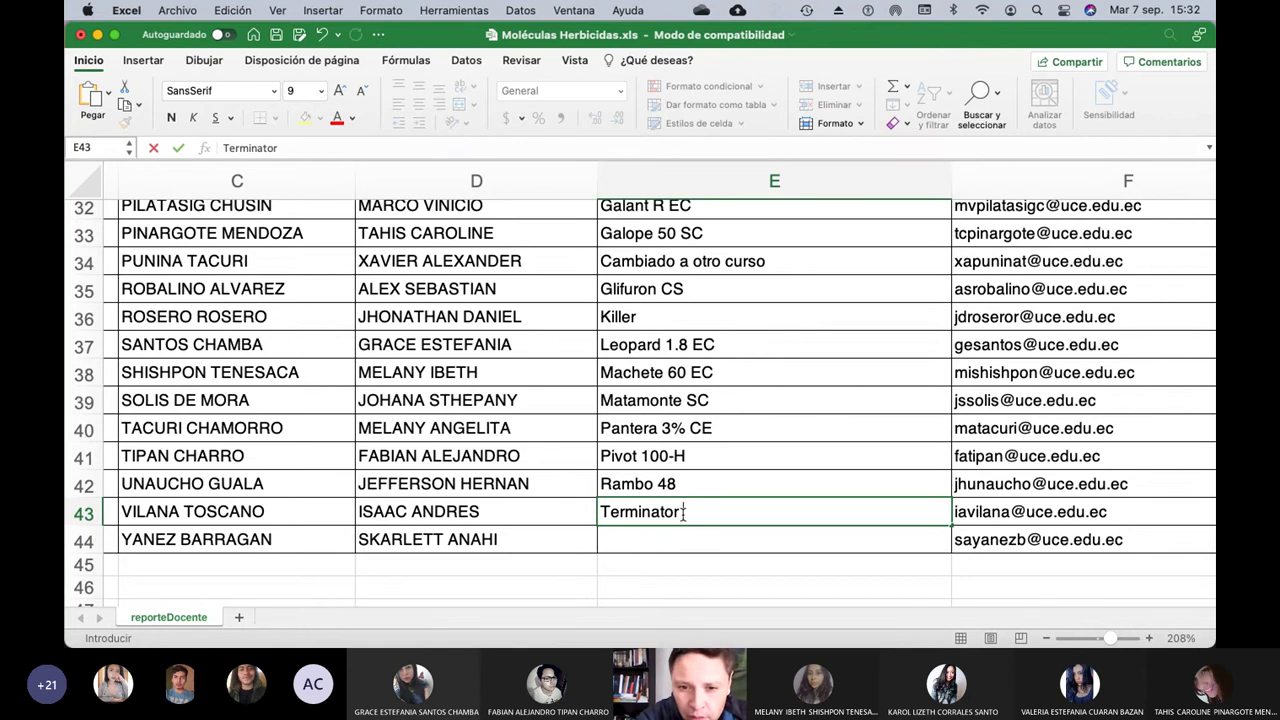
key(Return)
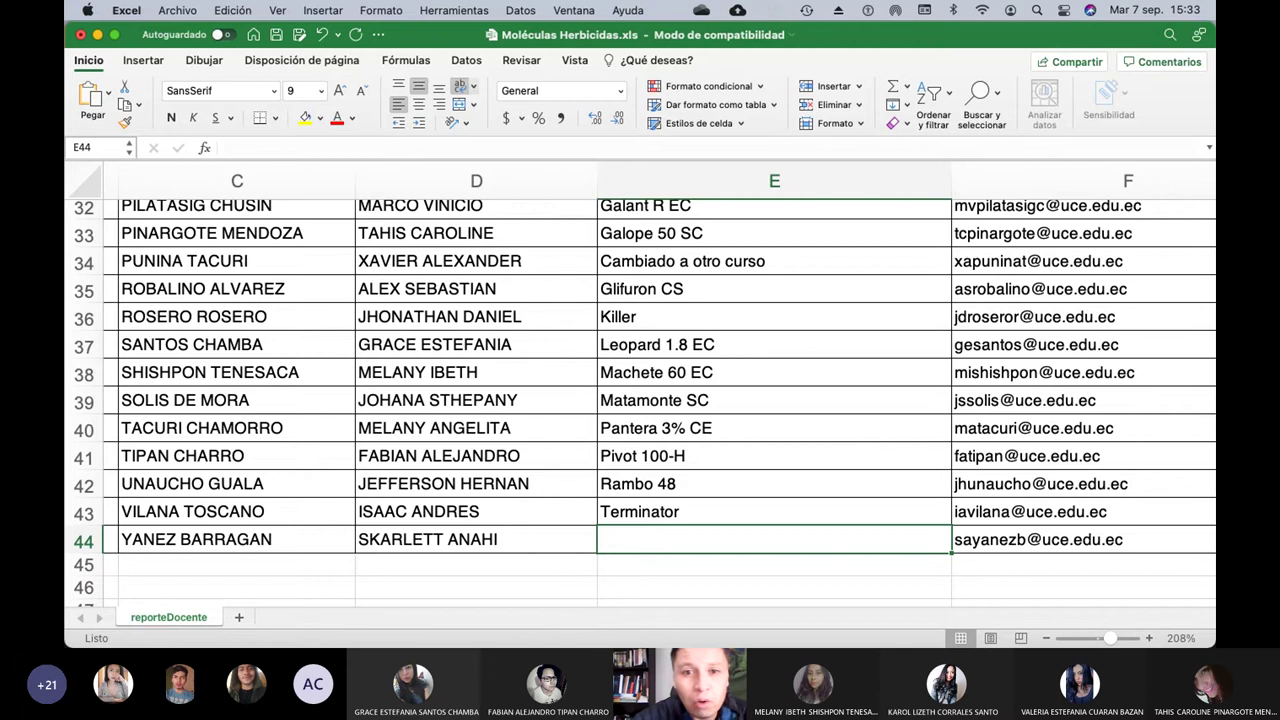
text(Roun)
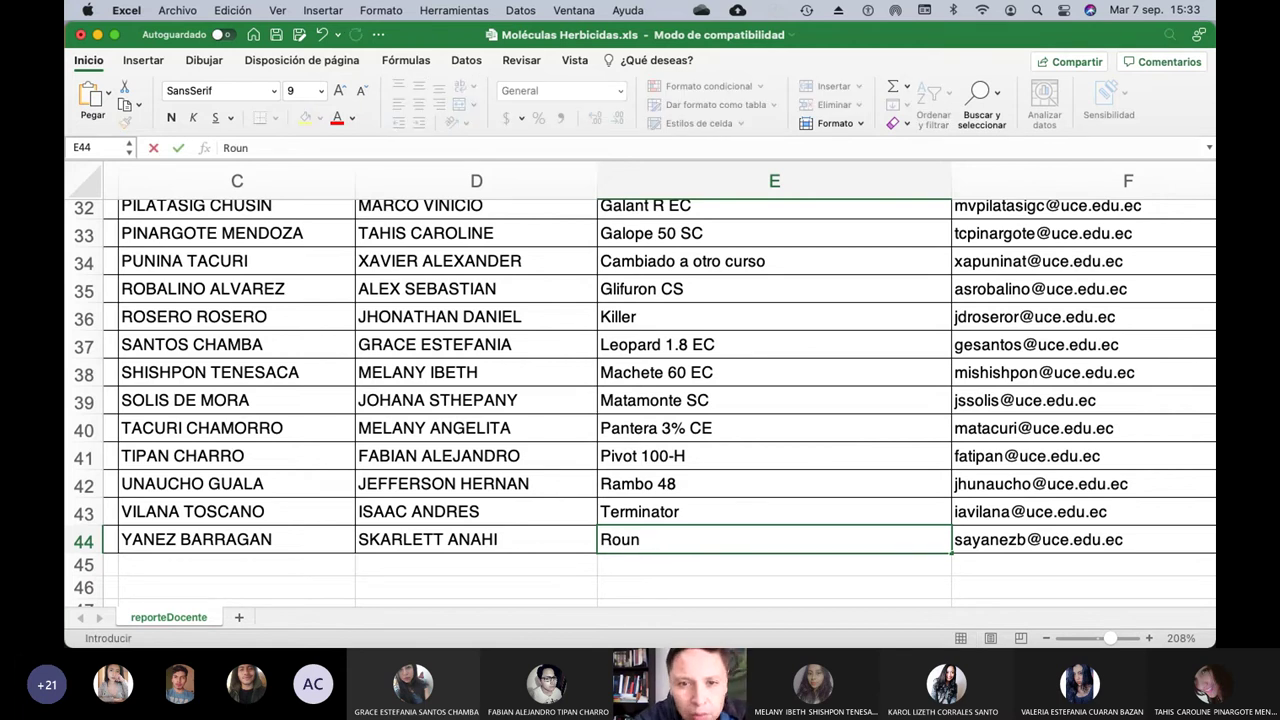
text(d UP)
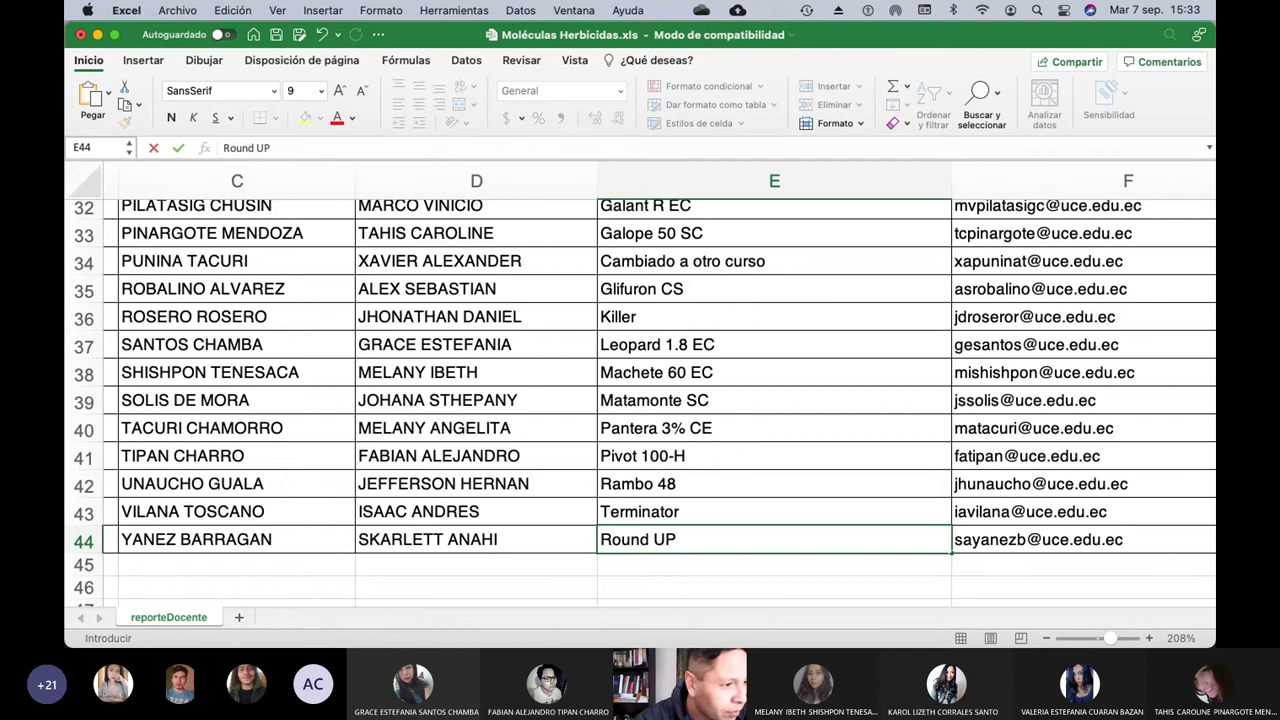
key(Return)
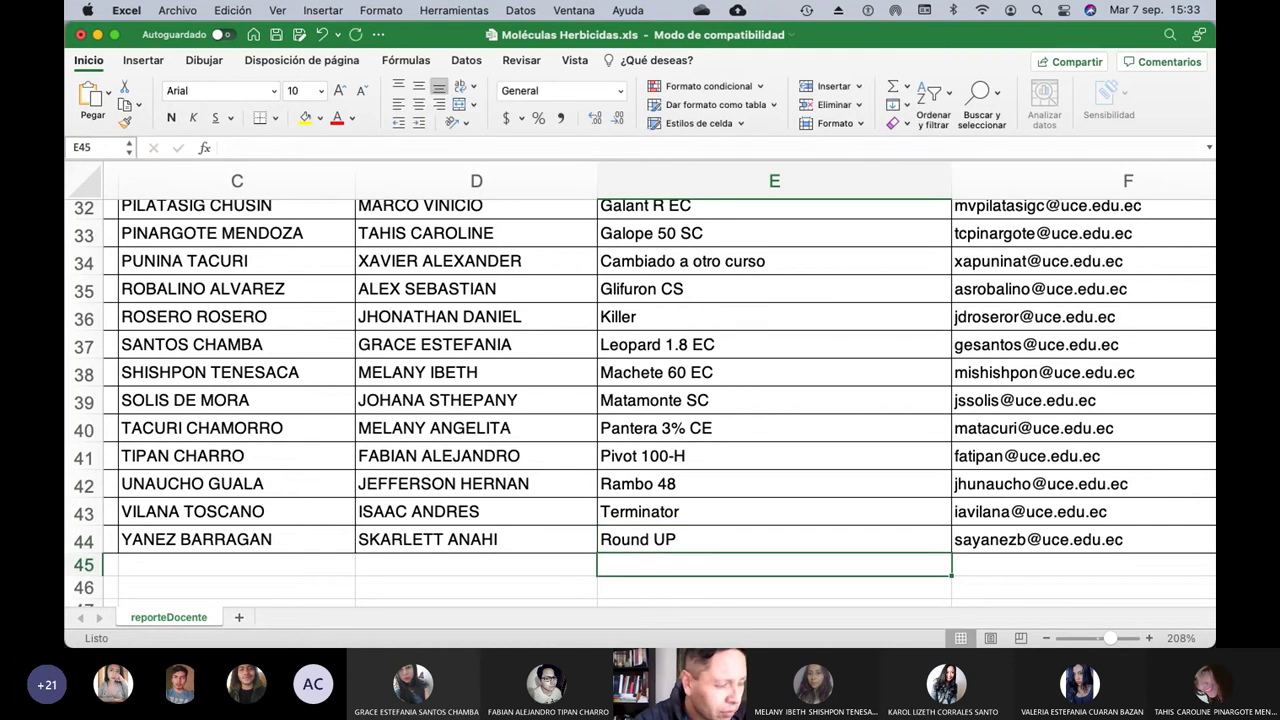
- Save the workbook with Cmd+S, then review column E's entries and return to row 45
key(super+s)
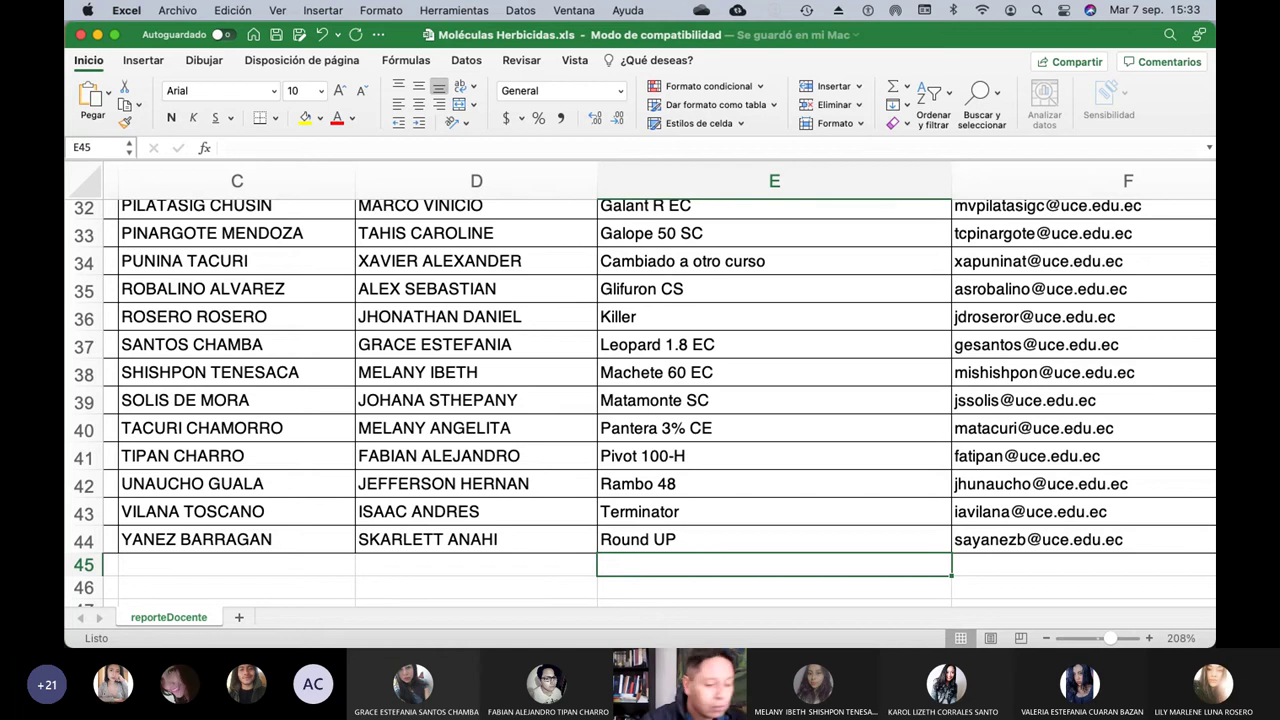
key(Up)
key(Up)
key(Up)
key(Up)
key(Up)
key(Up)
key(Up)
key(Up)
key(Up)
key(Up)
key(Up)
key(Up)
key(Up)
key(Up)
key(Up)
key(Up)
key(Up)
key(Up)
key(Up)
key(Up)
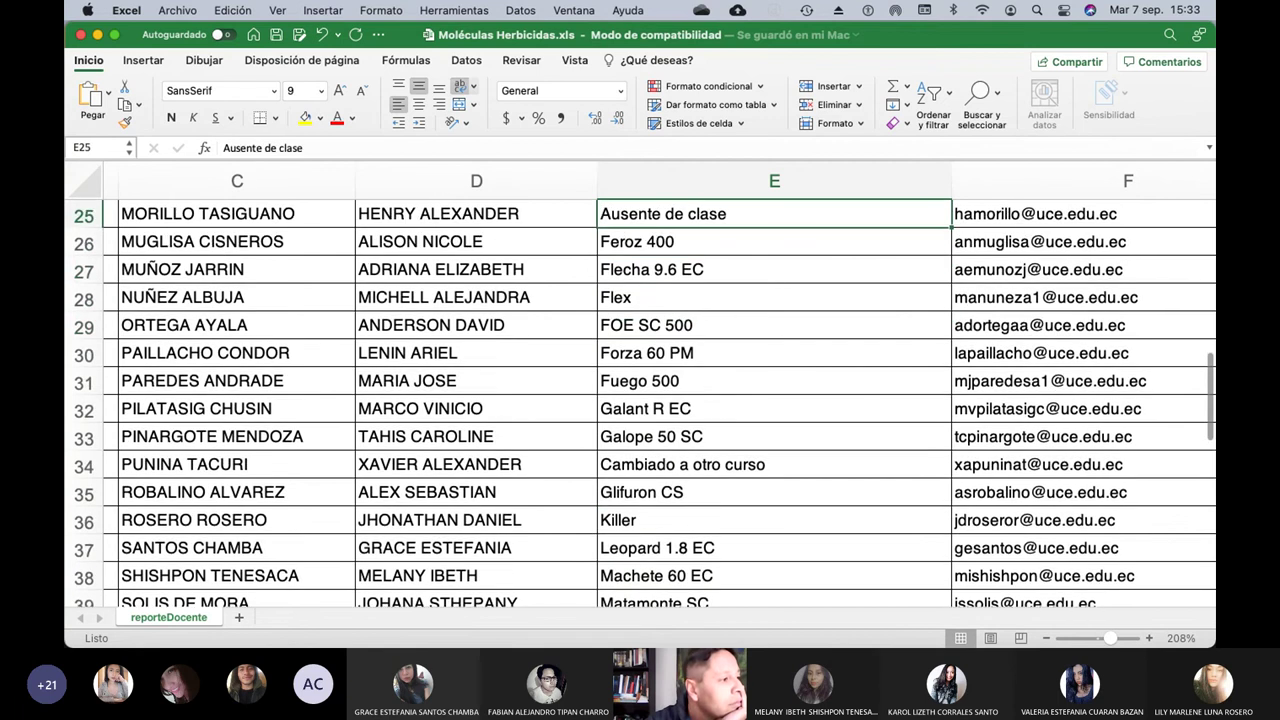
key(Up)
key(Up)
key(Up)
key(Up)
key(Up)
key(Up)
key(Up)
key(Up)
key(Up)
key(Up)
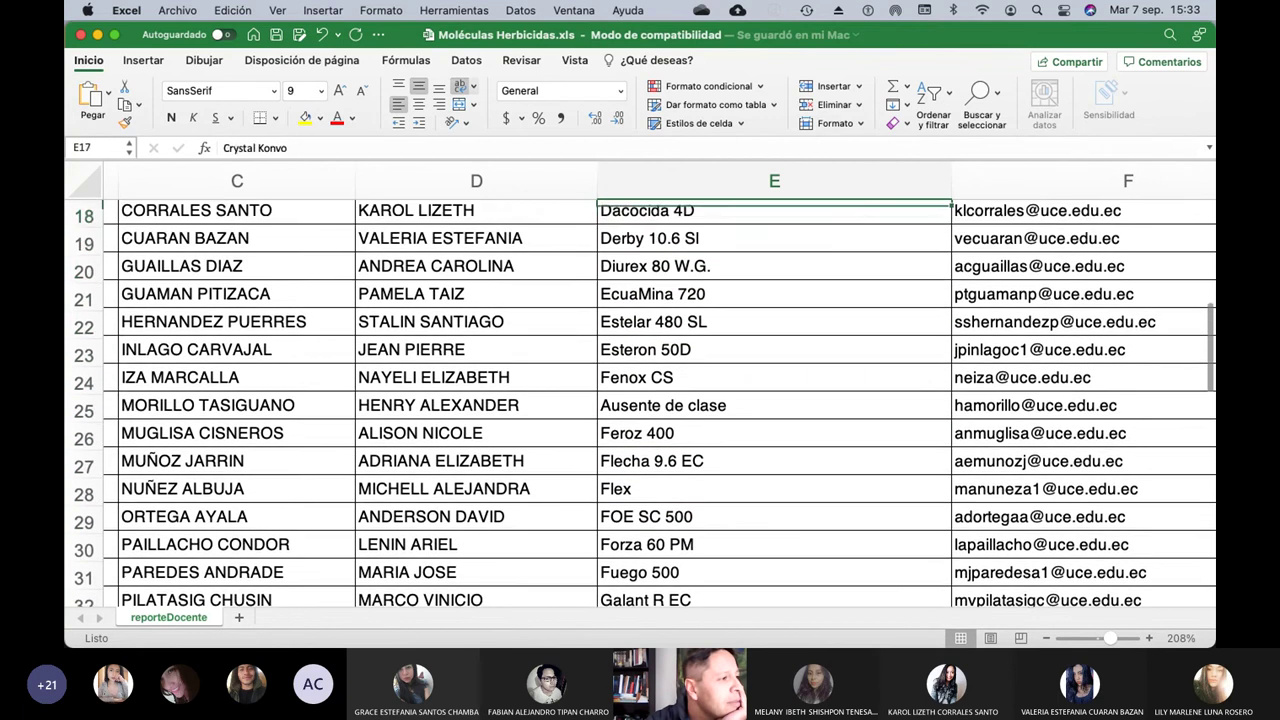
key(Up)
key(Up)
key(Up)
key(Down)
key(Down)
key(Down)
key(Down)
key(Down)
key(Down)
key(Down)
key(Down)
key(Down)
key(Down)
key(Down)
key(Down)
key(Down)
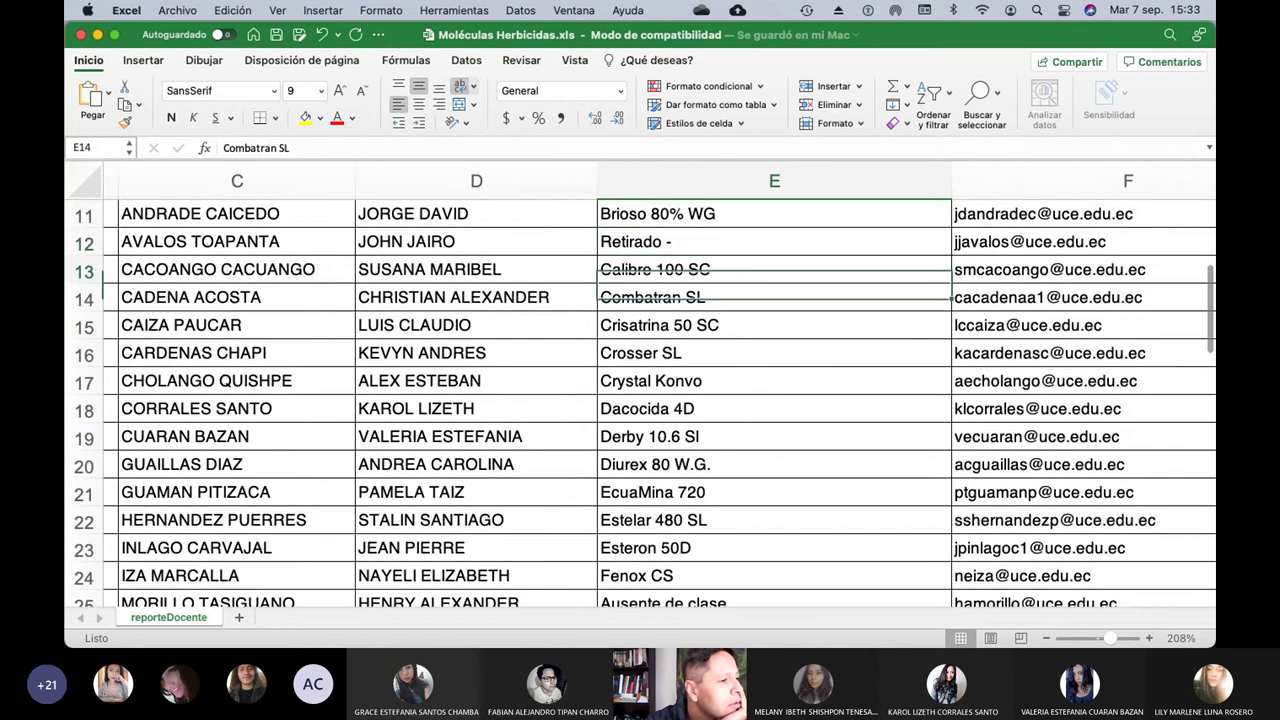
key(Down)
key(Down)
key(Down)
key(Down)
key(Down)
key(Down)
key(Down)
key(Down)
key(Down)
key(Down)
key(Down)
key(Down)
key(Down)
key(Down)
key(Down)
key(Down)
key(Down)
key(Down)
key(Down)
key(Down)
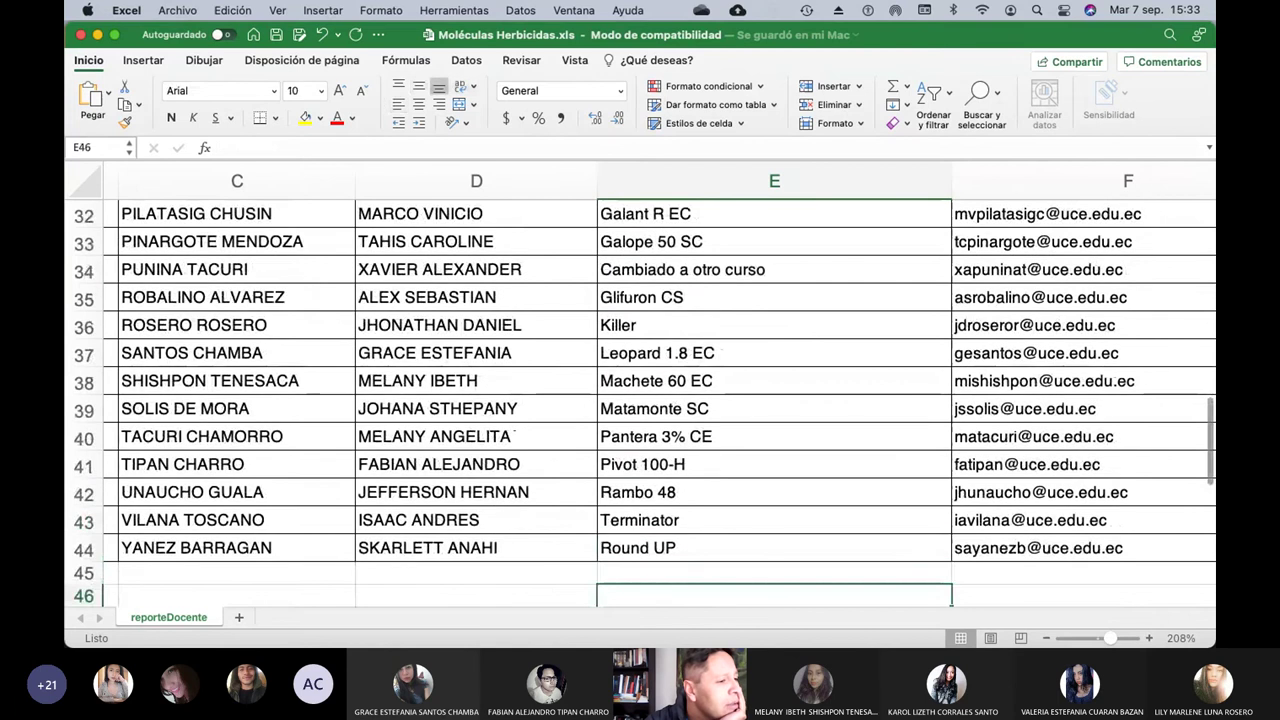
key(Up)
key(Left)
key(Left)
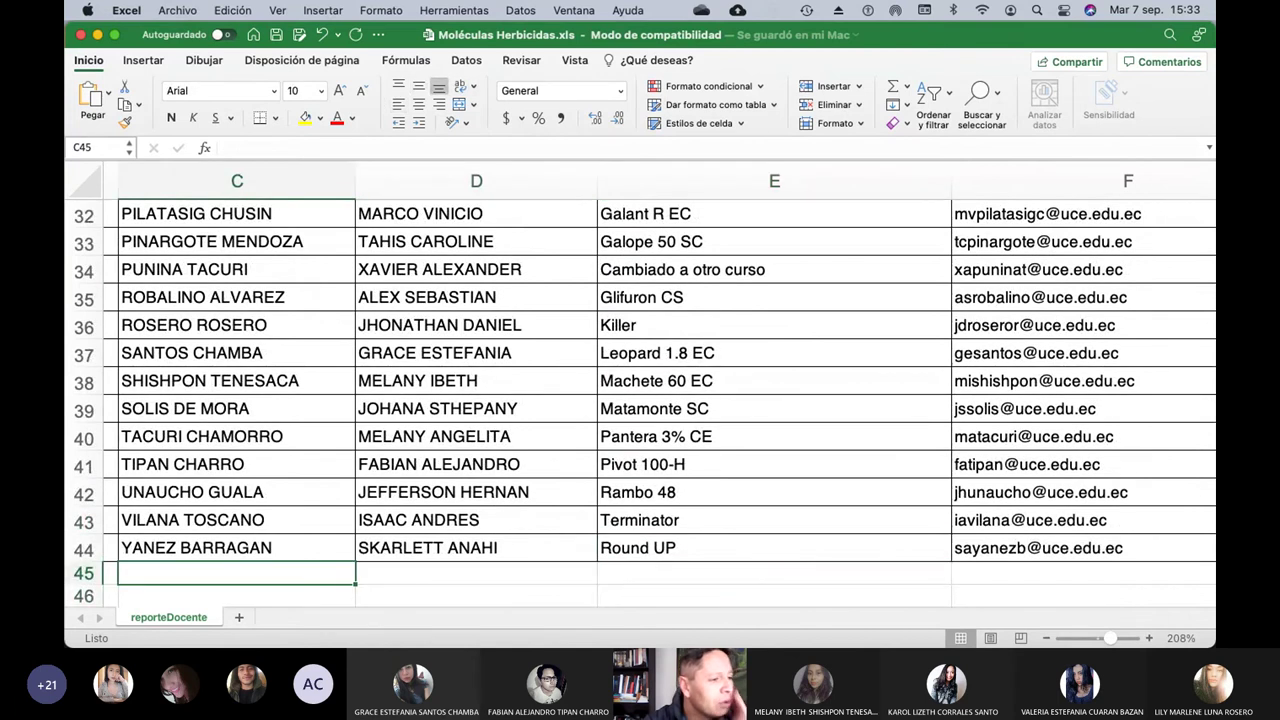
- Enter the new student's first names in D45 and surnames in C45
key(Right)
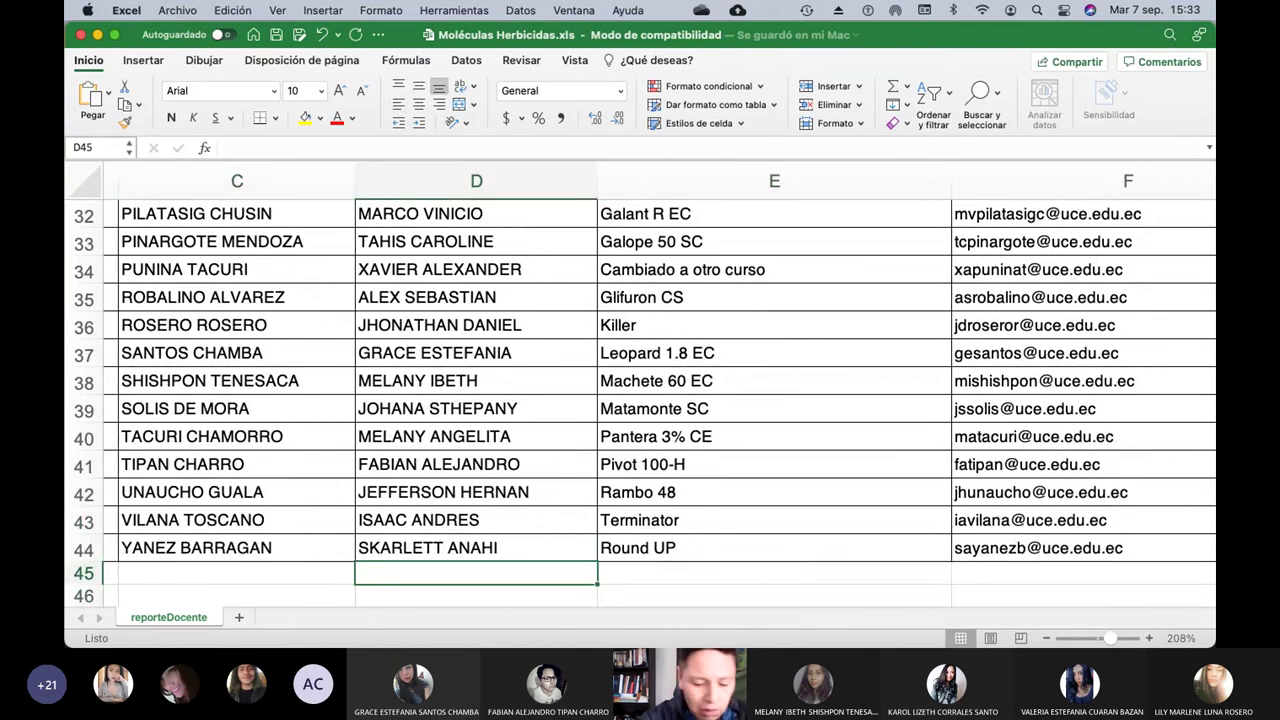
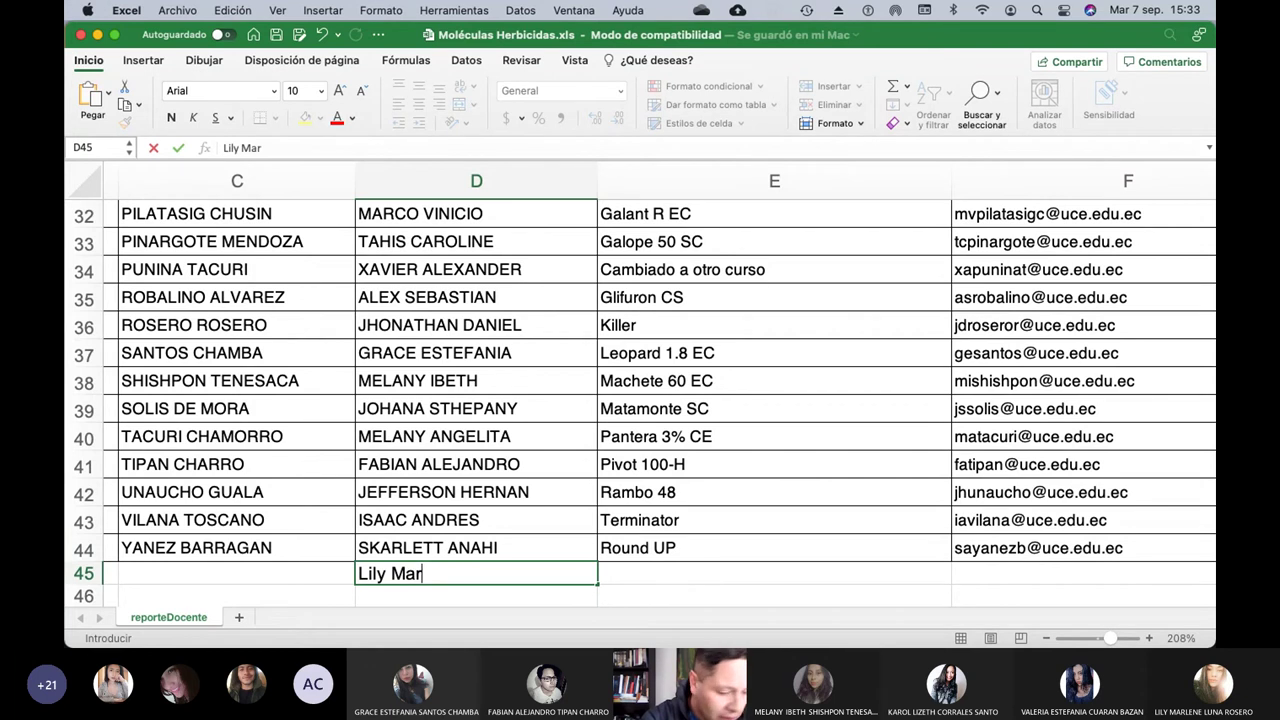
key(Return)
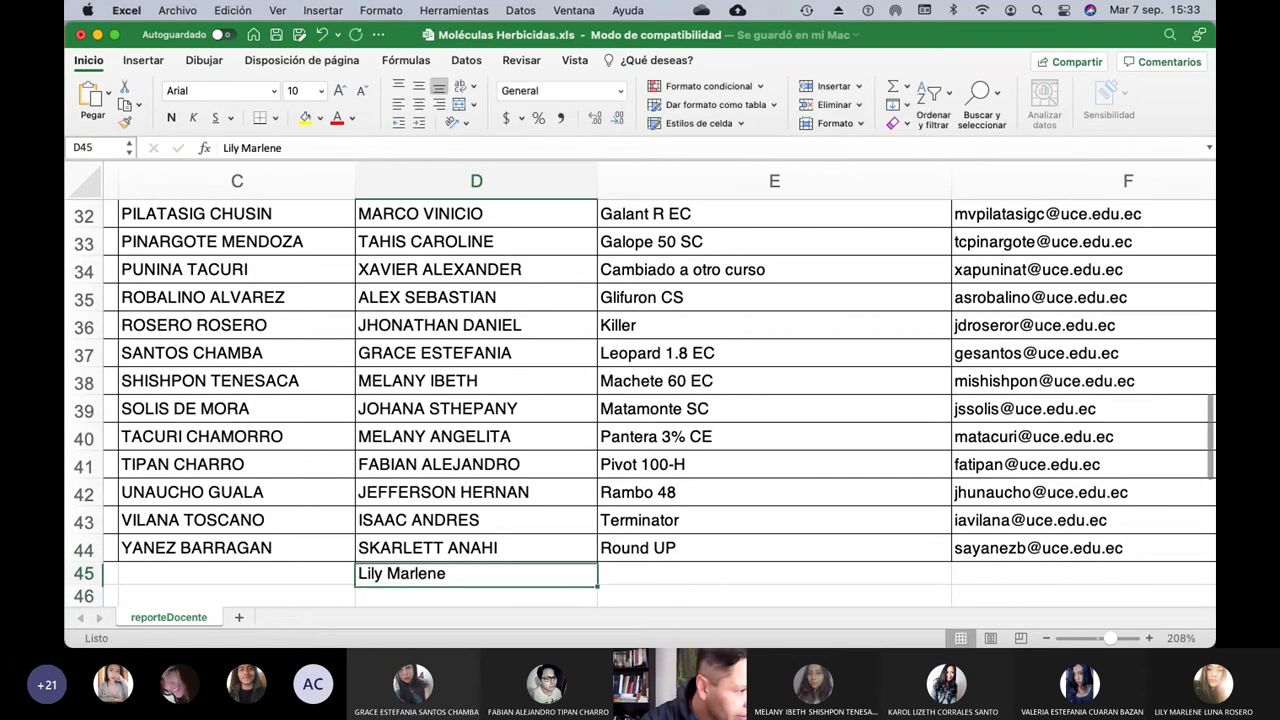
click(237, 573)
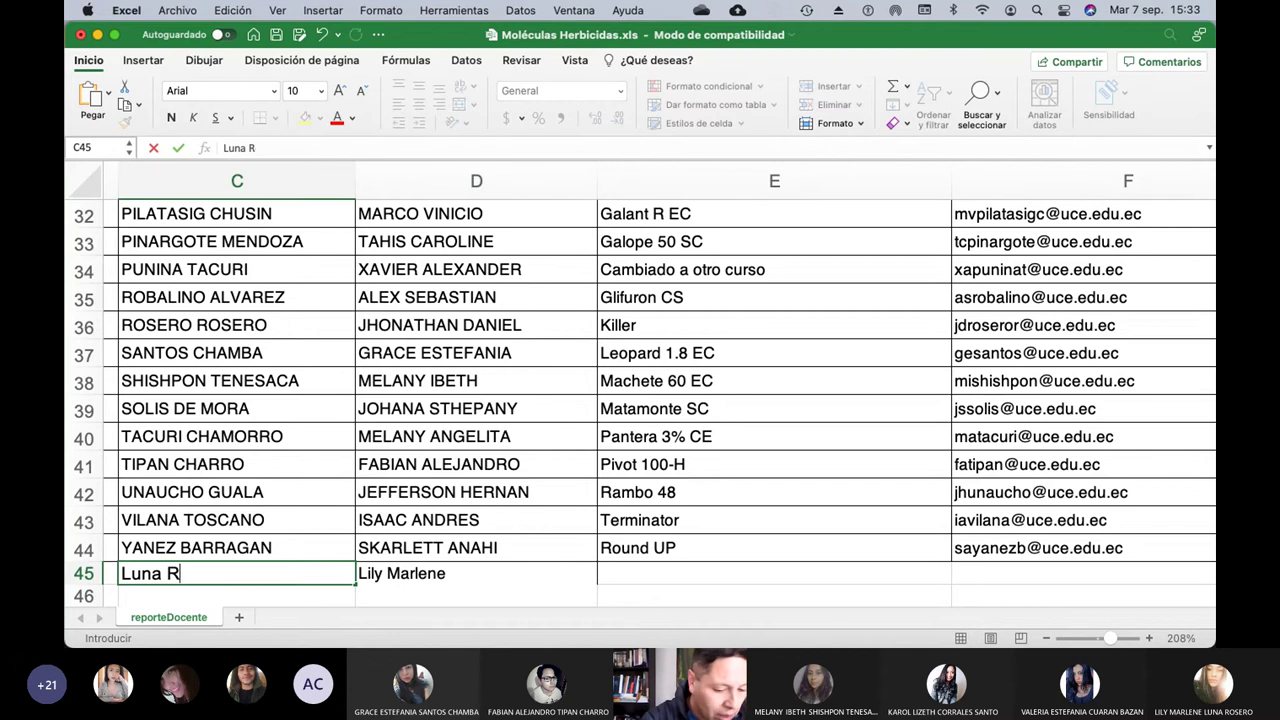
key(Return)
- Enter Tomahawk 200 EC as the herbicide in cell E45
click(476, 573)
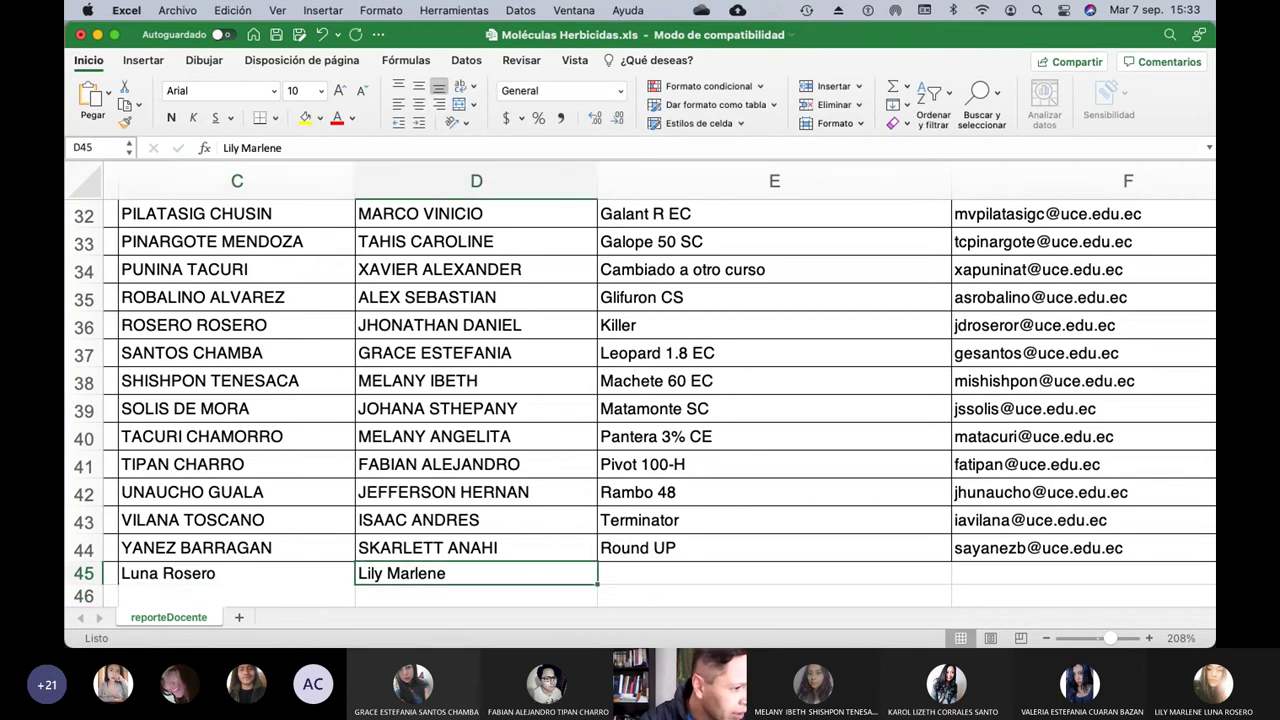
click(774, 573)
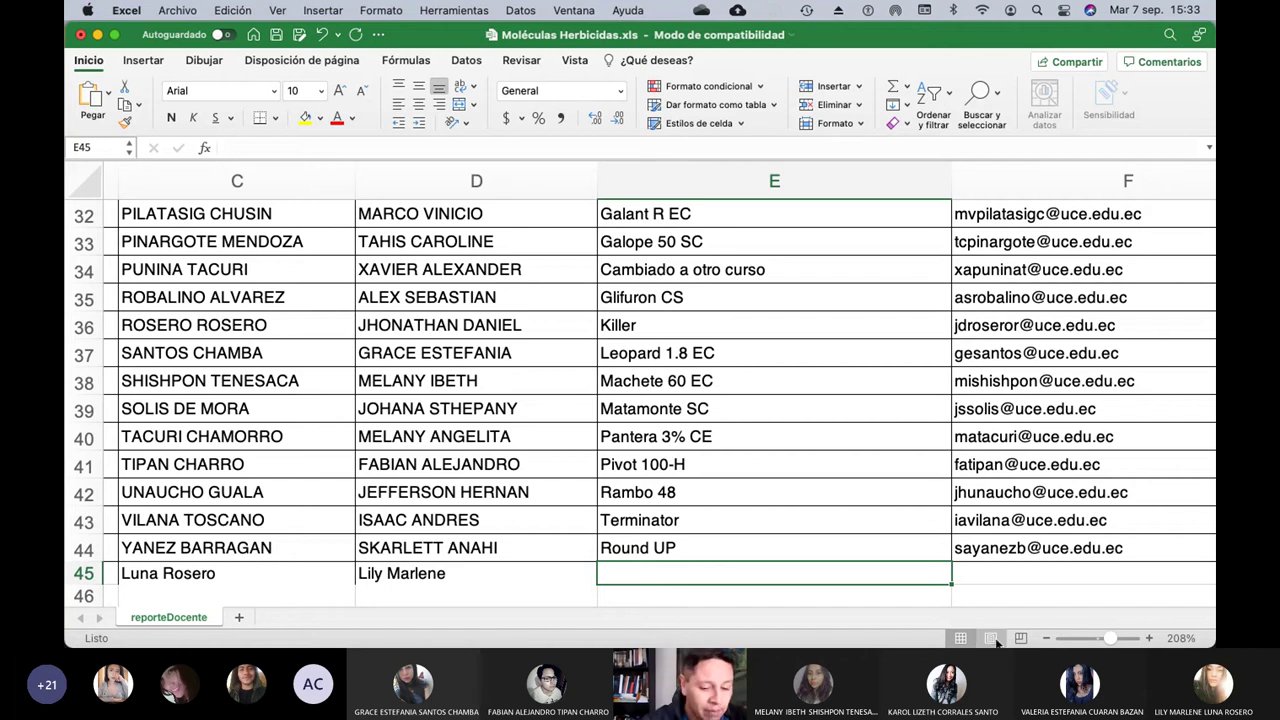
text(Tom)
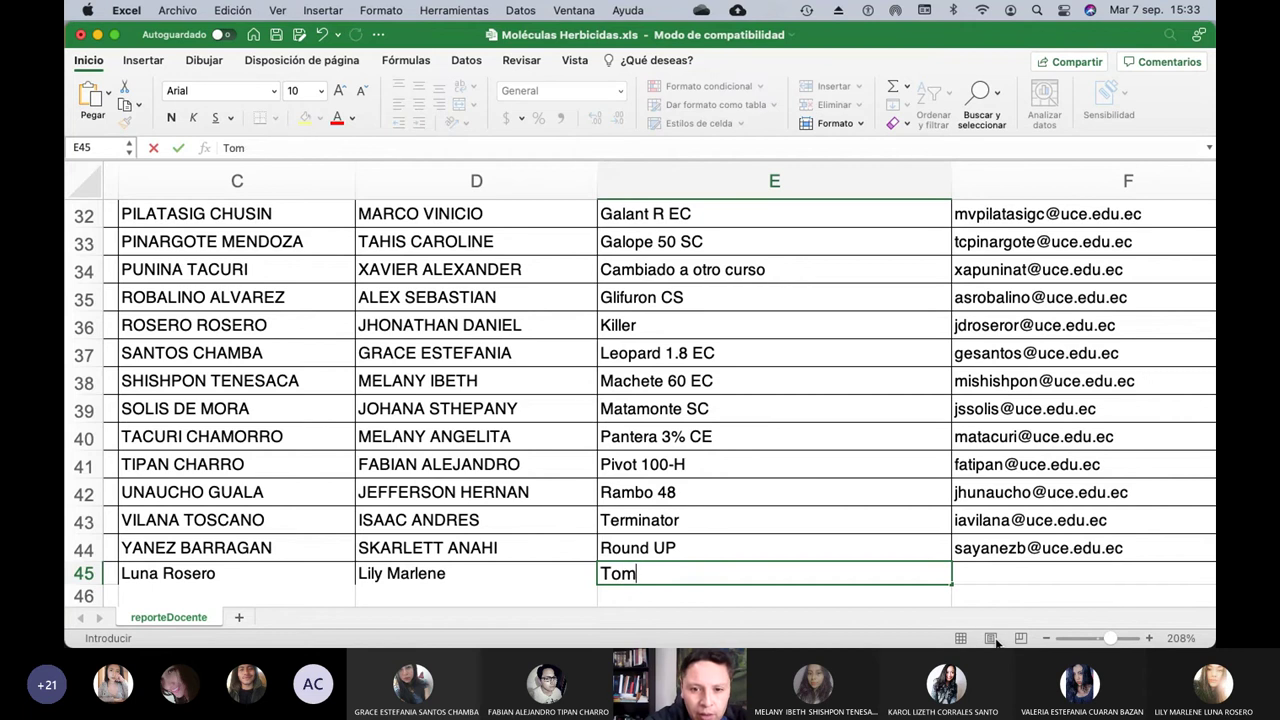
text(ah)
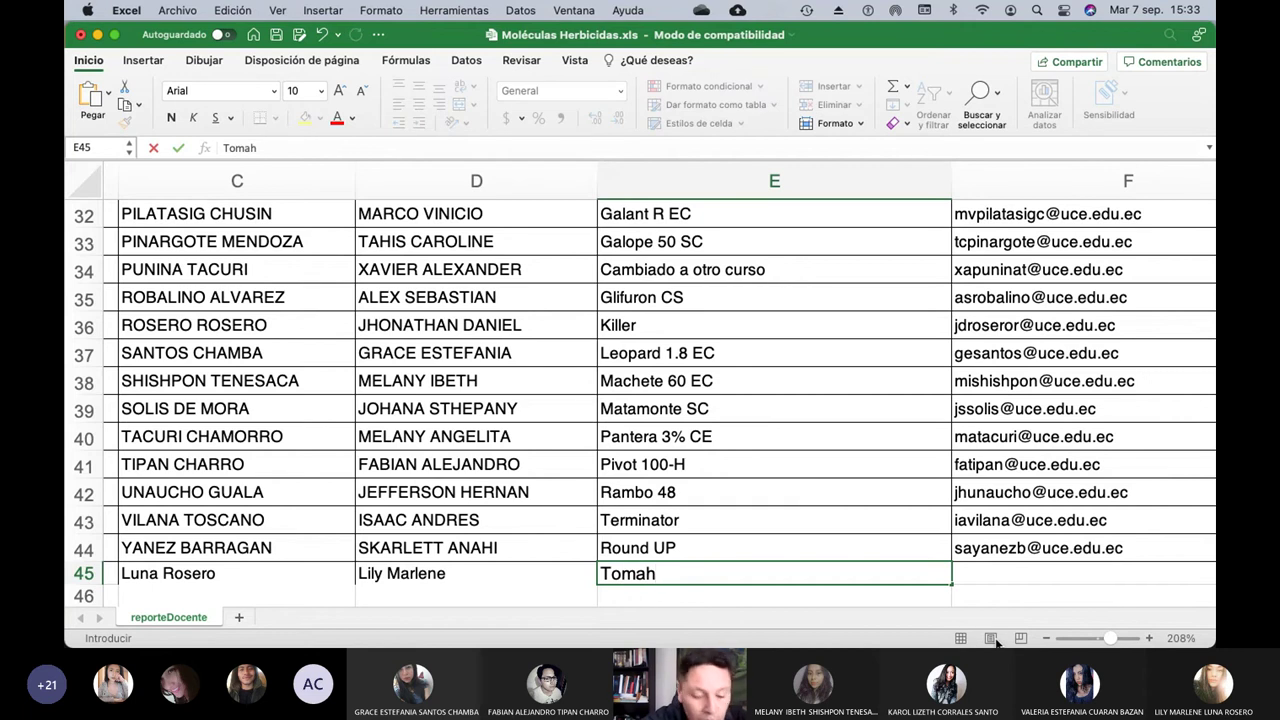
text(awk 200)
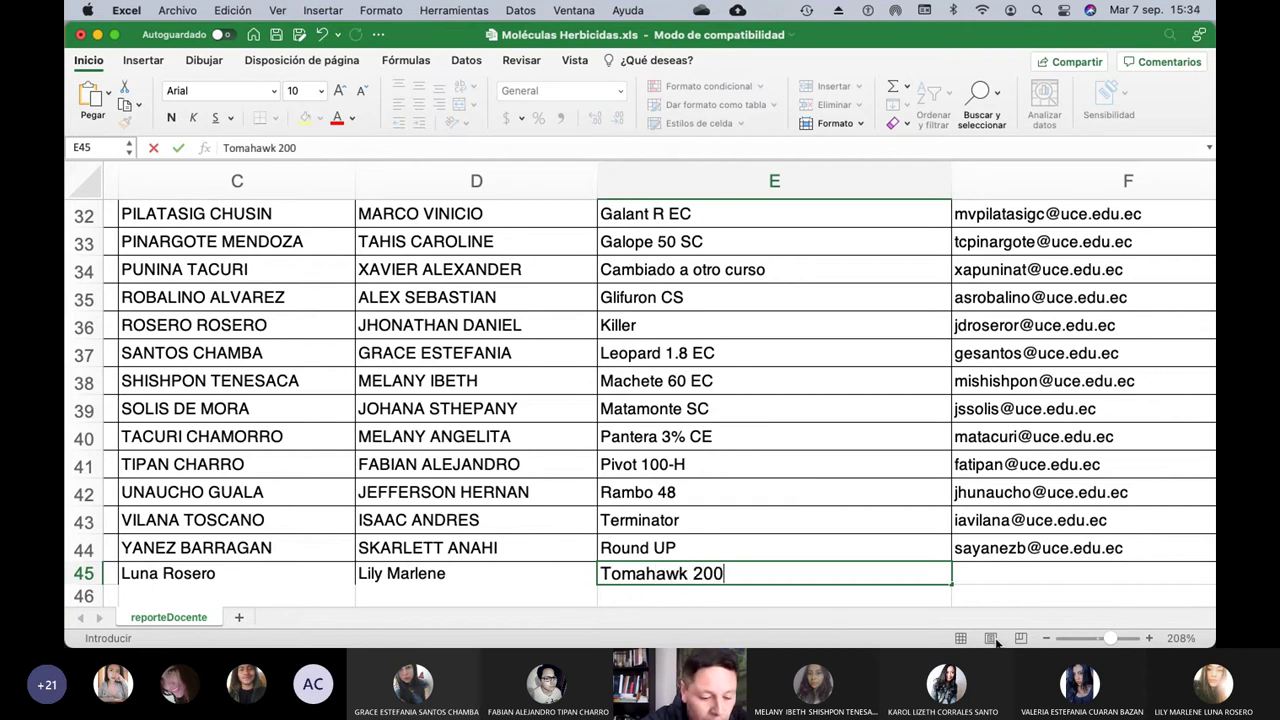
text( EC)
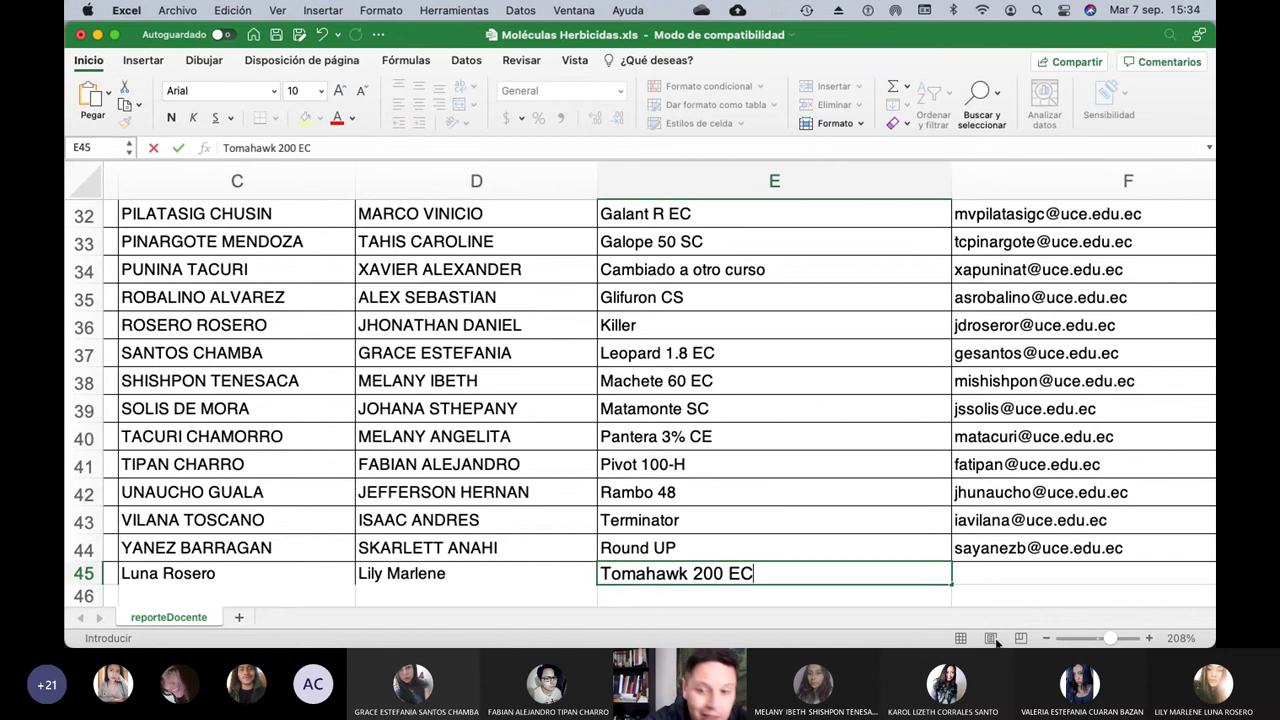
key(Return)
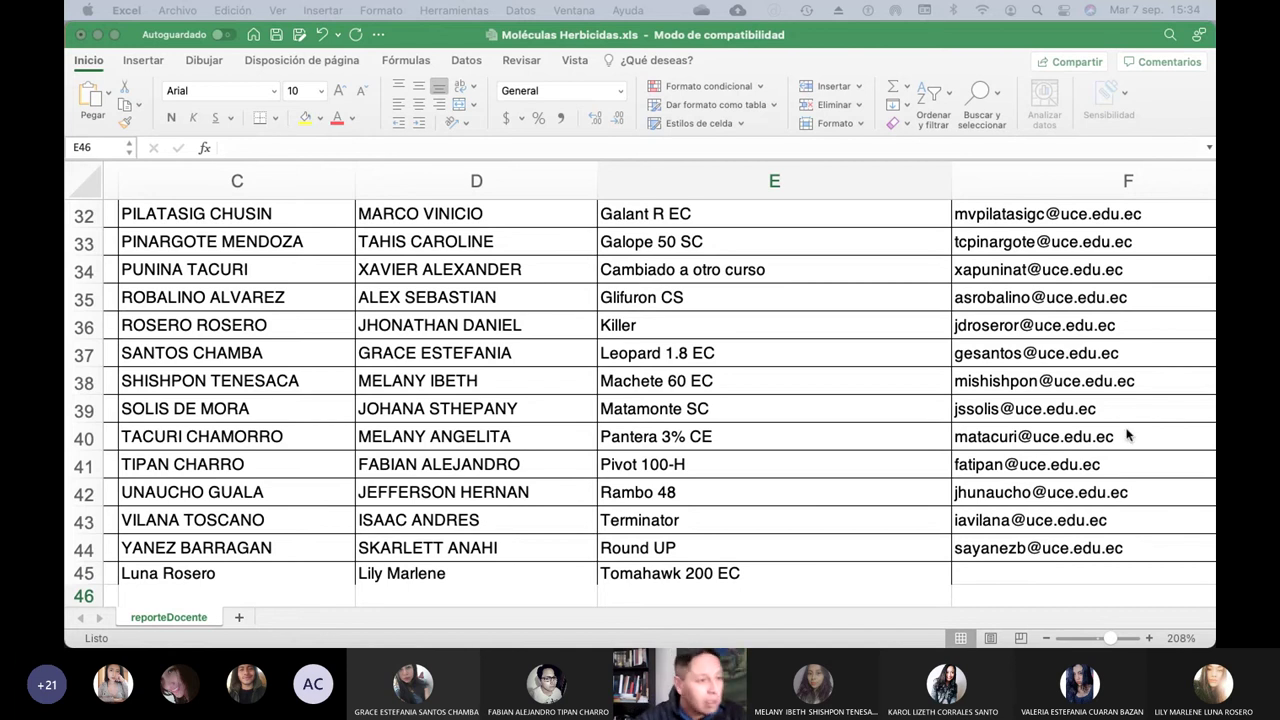
- Scroll back up the roster and select cell E12 holding the 'Retirado -' note
scroll(683, 388, up, 10)
scroll(683, 388, up, 5)
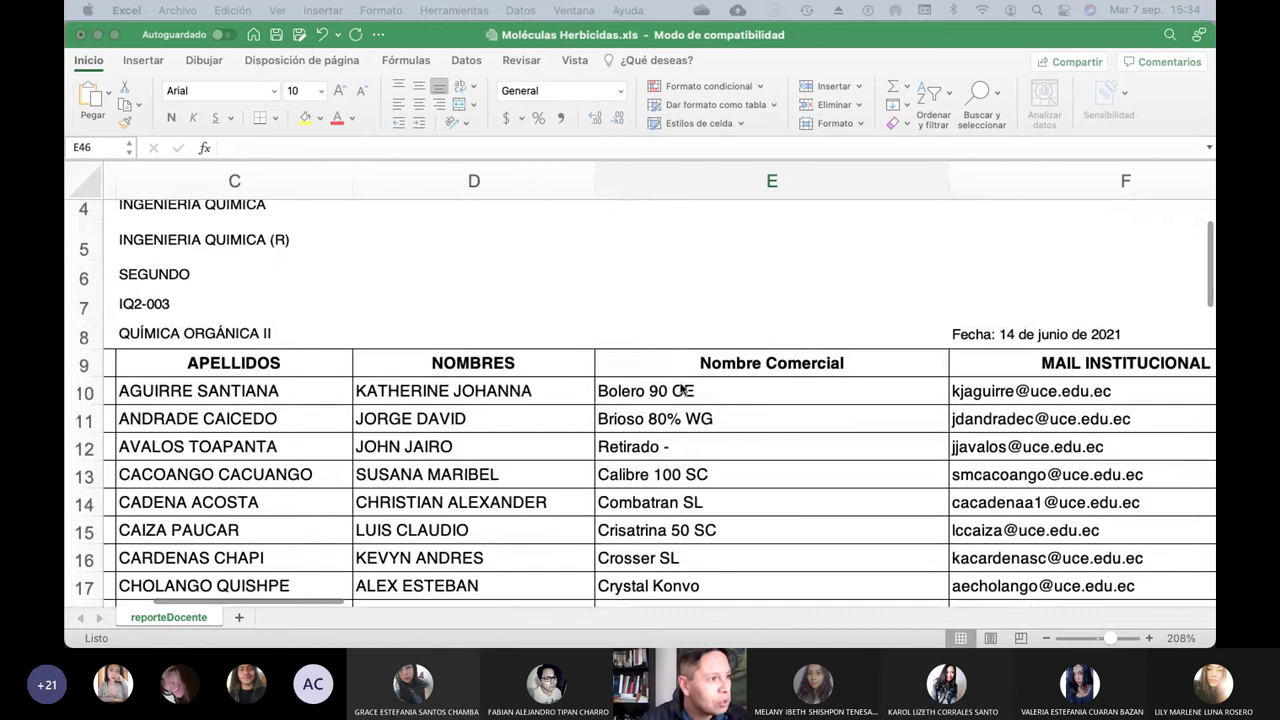
scroll(683, 388, down, 6)
scroll(683, 388, left, 2)
scroll(683, 388, up, 1)
scroll(683, 388, right, 2)
scroll(680, 388, up, 5)
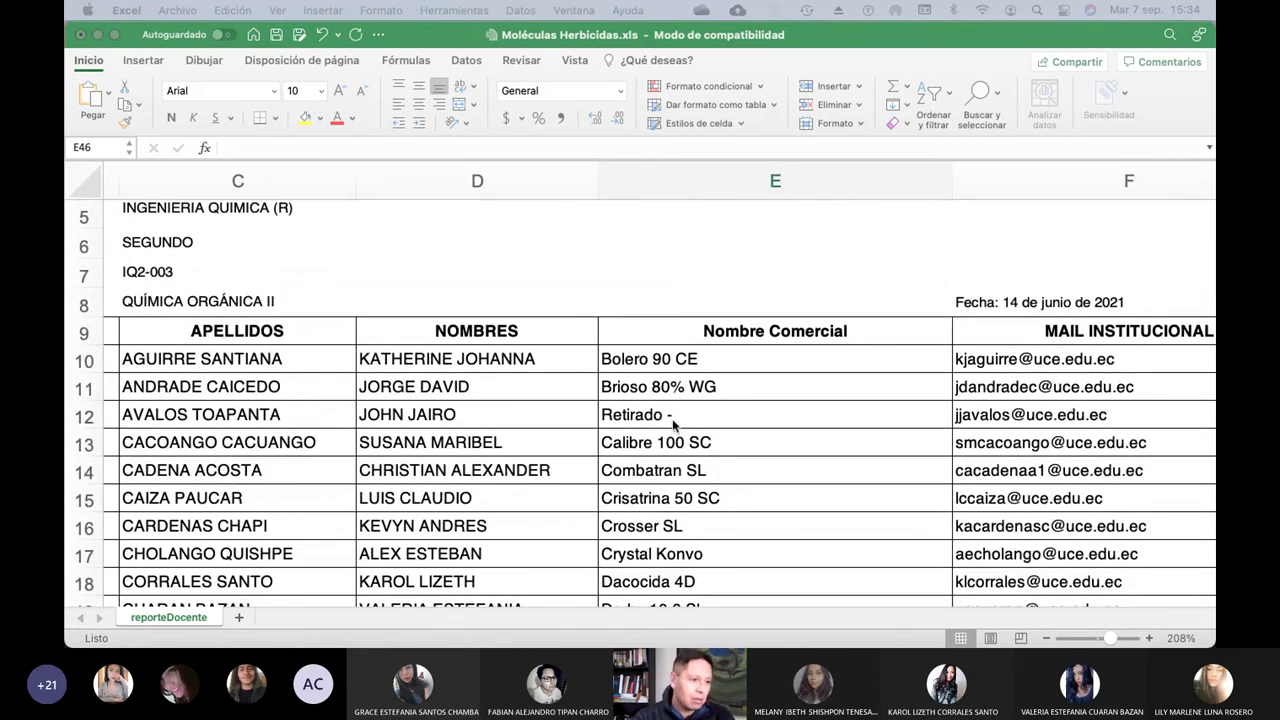
click(678, 421)
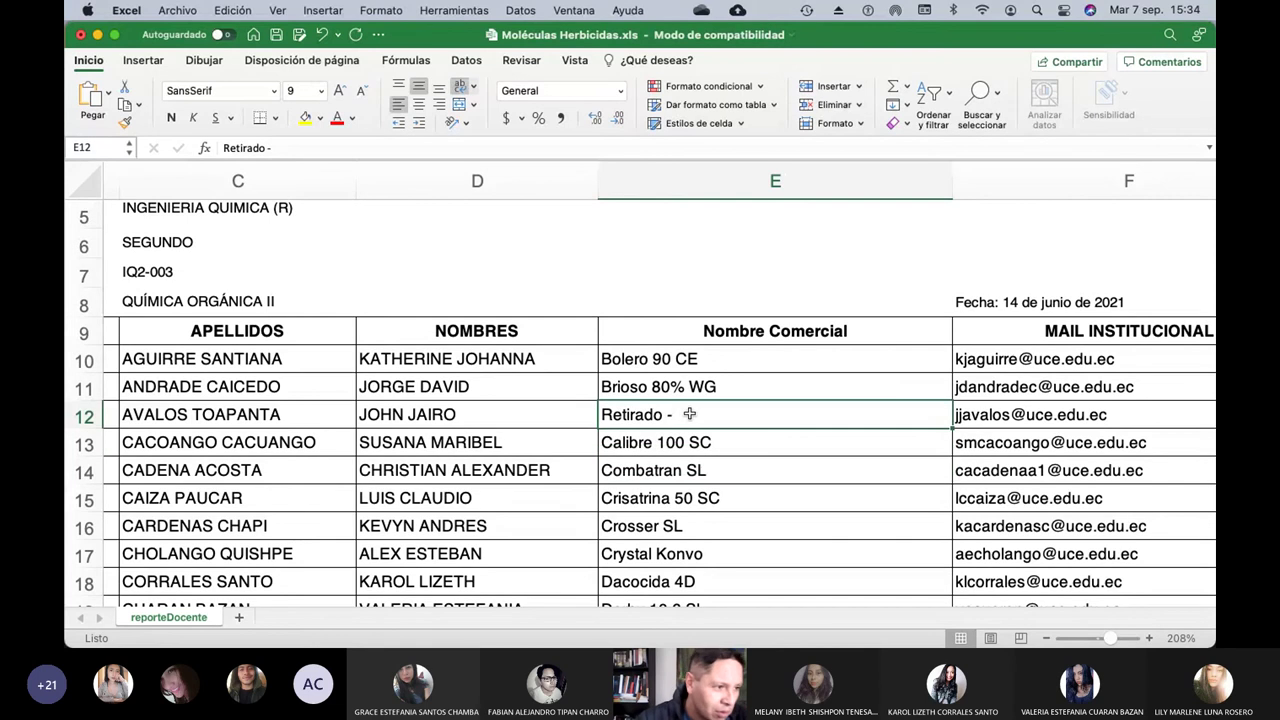
- Replace the trailing dash in E12 with 'de la materia' via the formula bar
click(285, 147)
key(BackSpace)
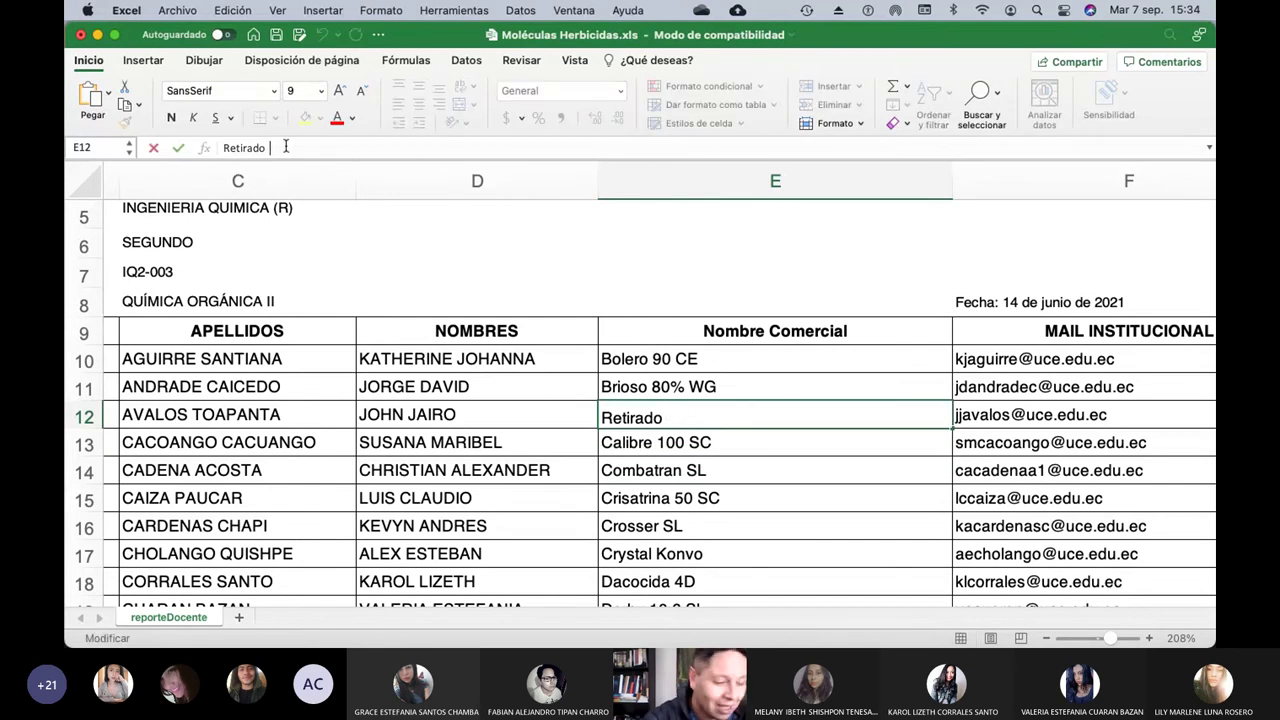
text(d eñ)
key(BackSpace)
key(BackSpace)
key(BackSpace)
text(e ñ)
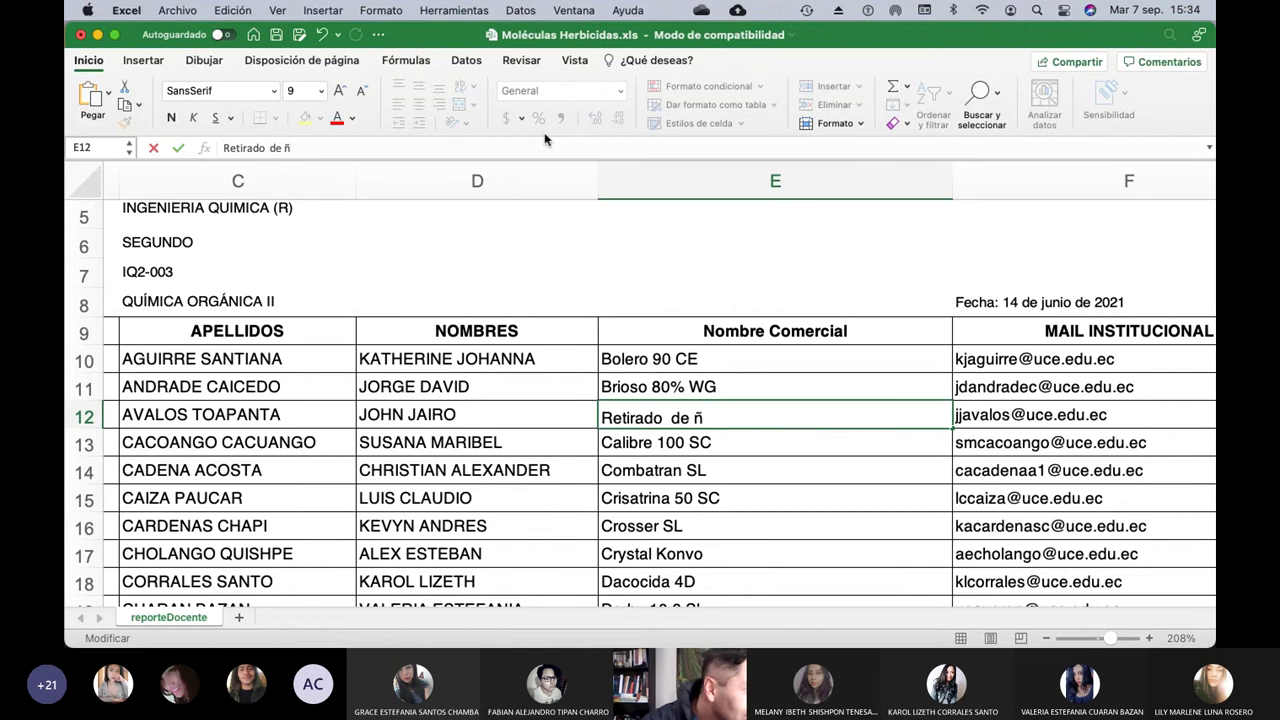
key(BackSpace)
key(BackSpace)
text(la materia)
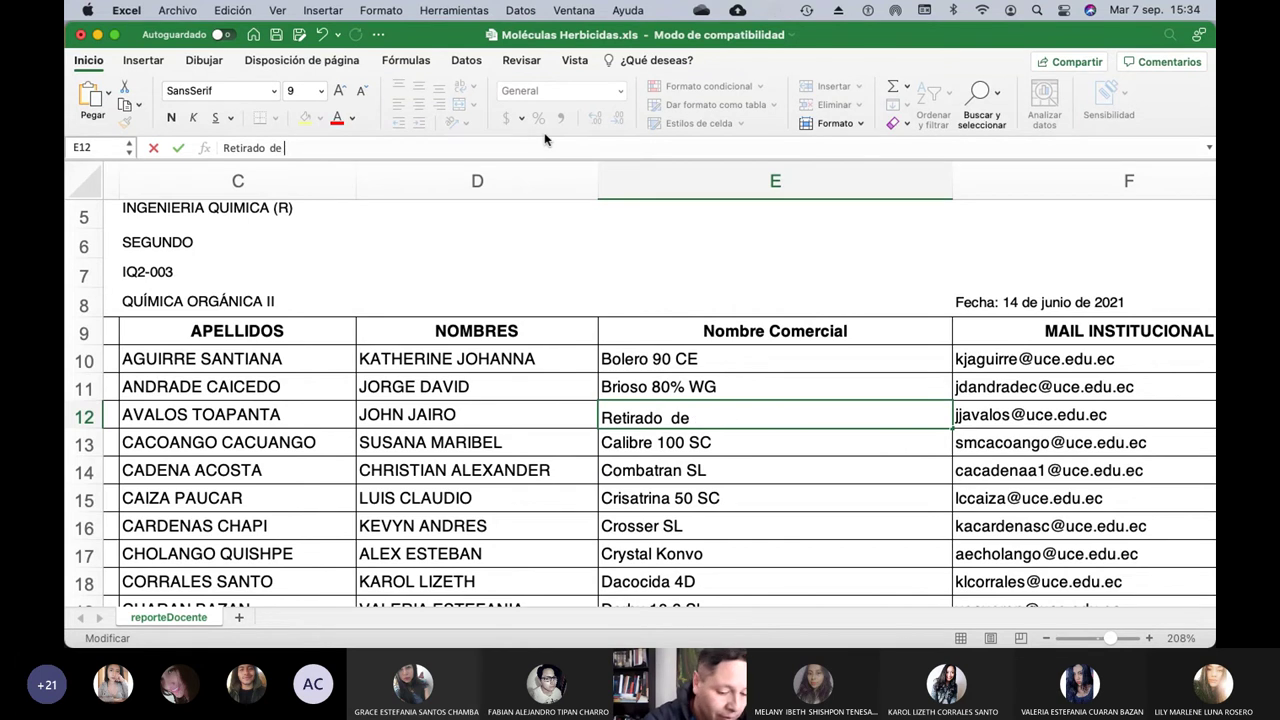
key(Return)
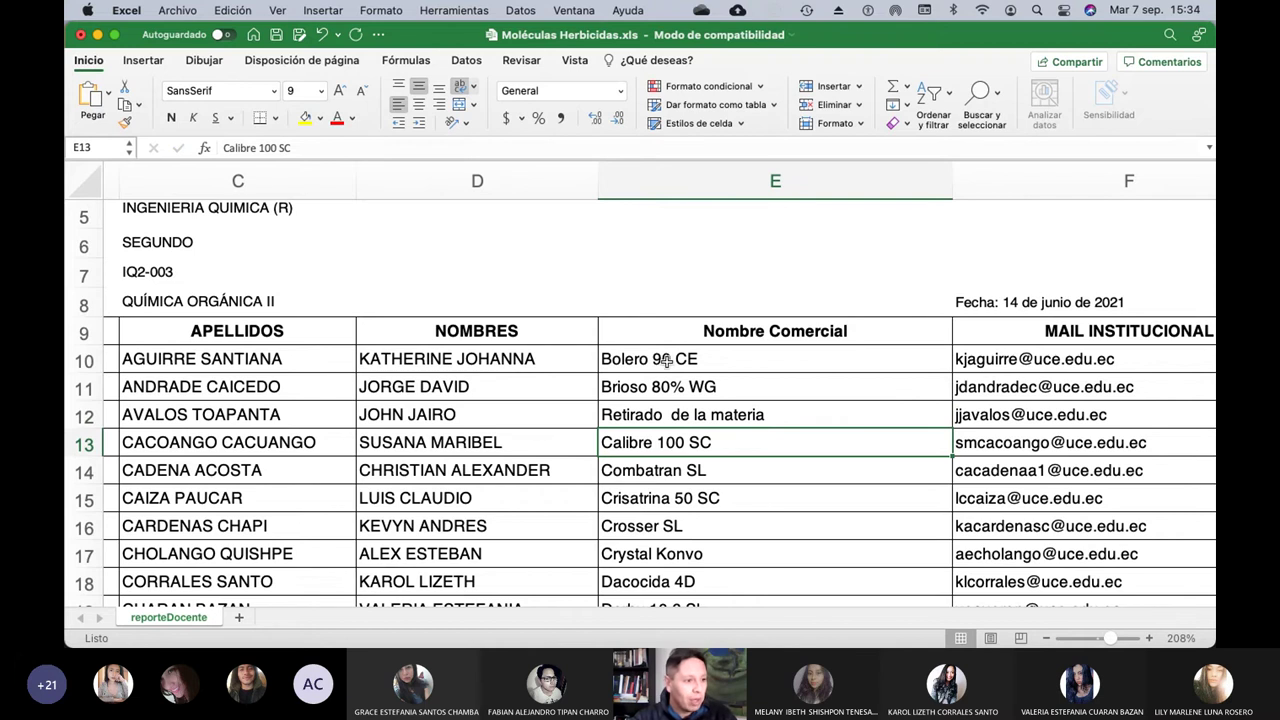
scroll(730, 479, down, 3)
scroll(730, 479, down, 2)
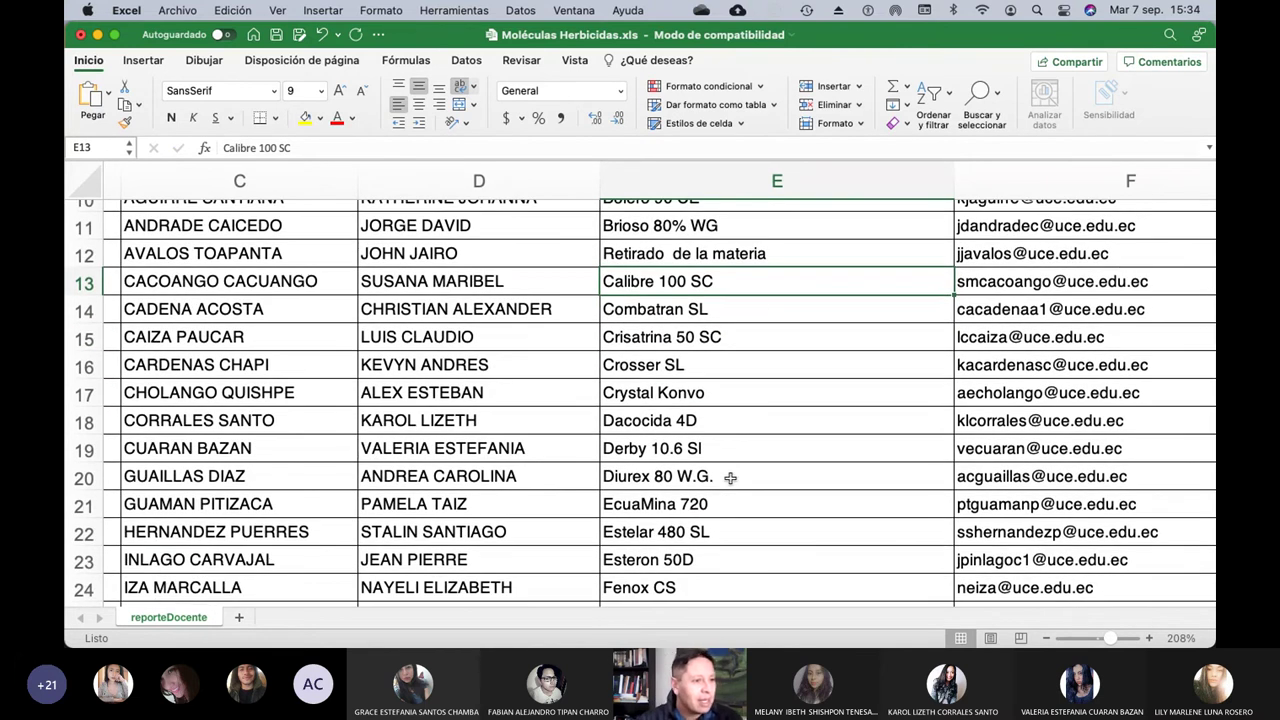
scroll(730, 479, down, 5)
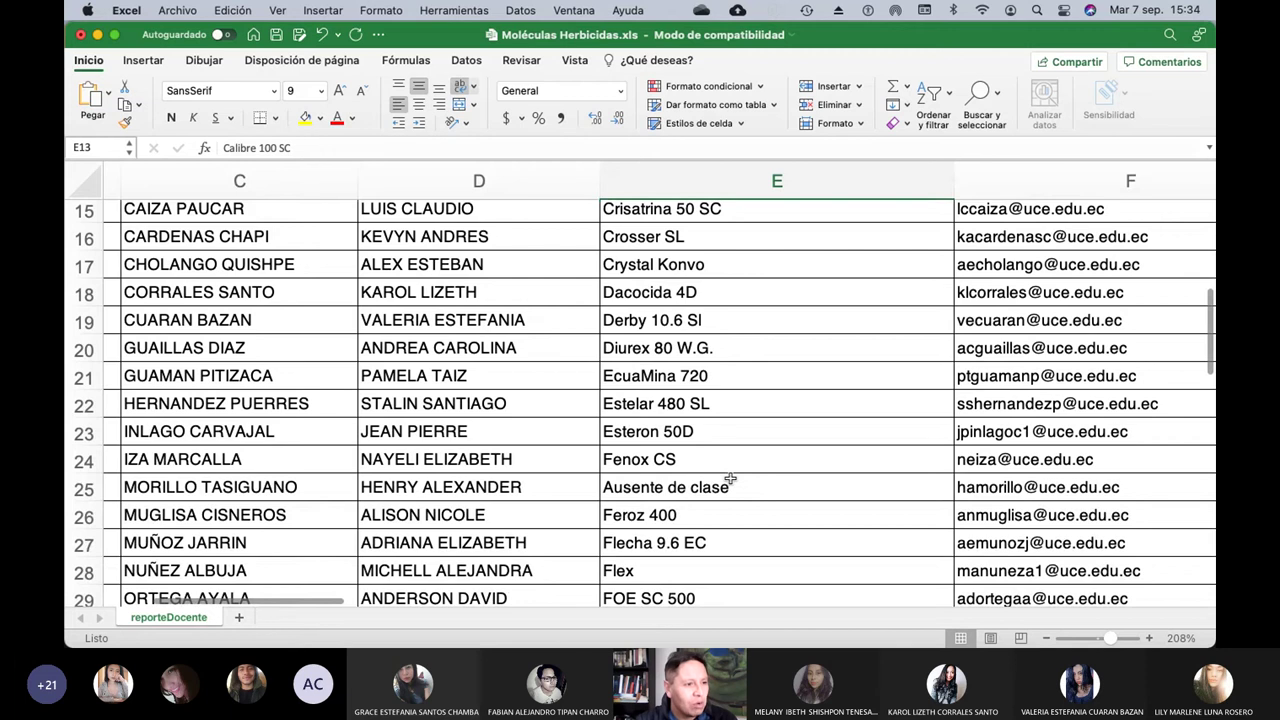
scroll(730, 479, down, 3)
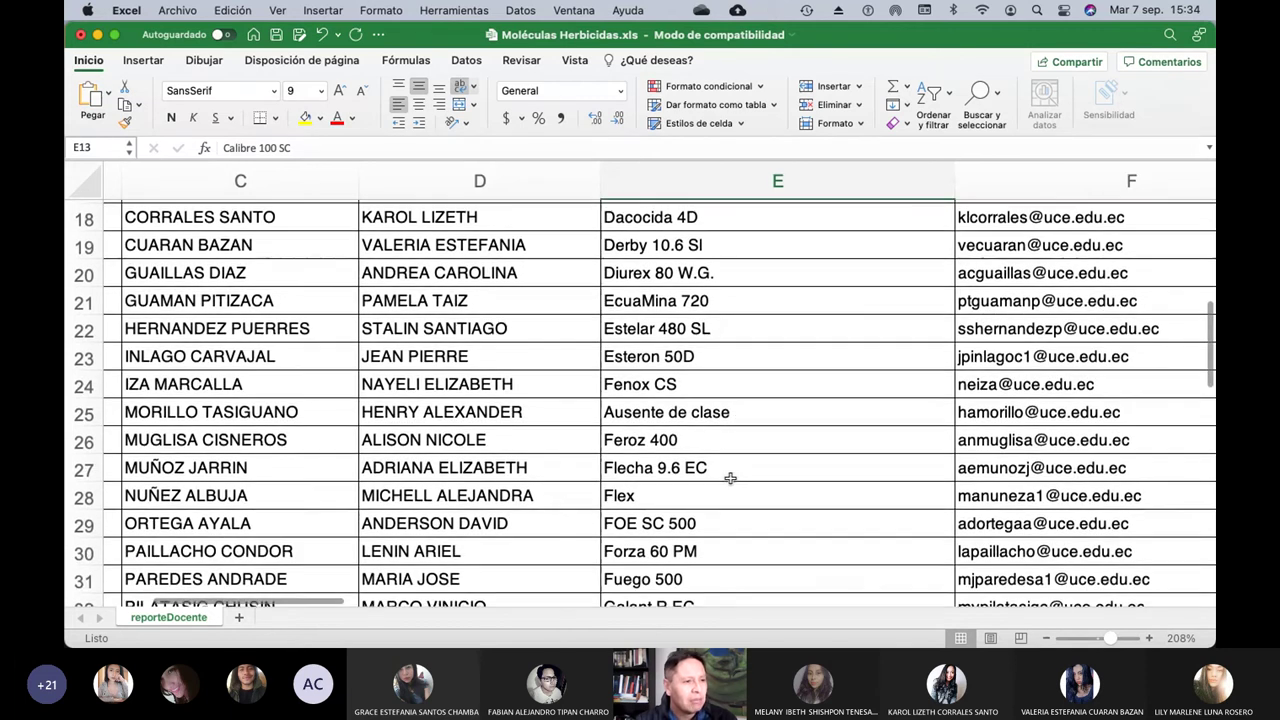
scroll(730, 479, down, 2)
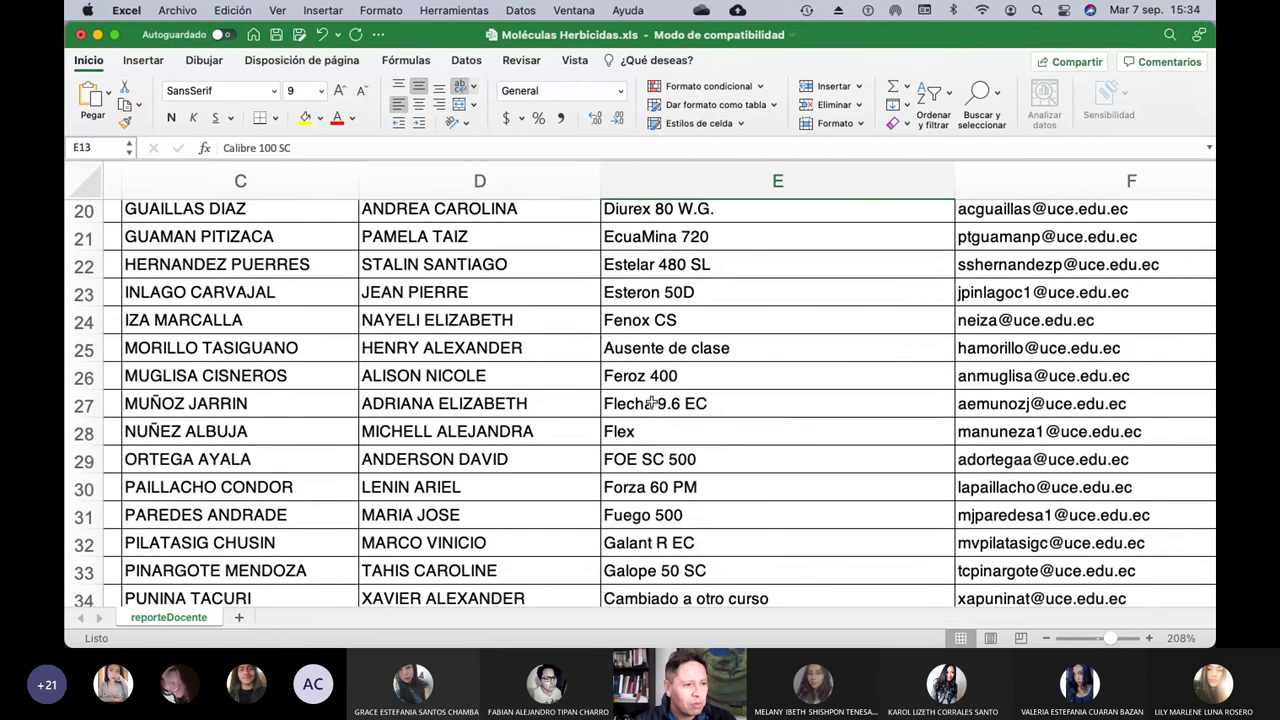
scroll(662, 434, down, 7)
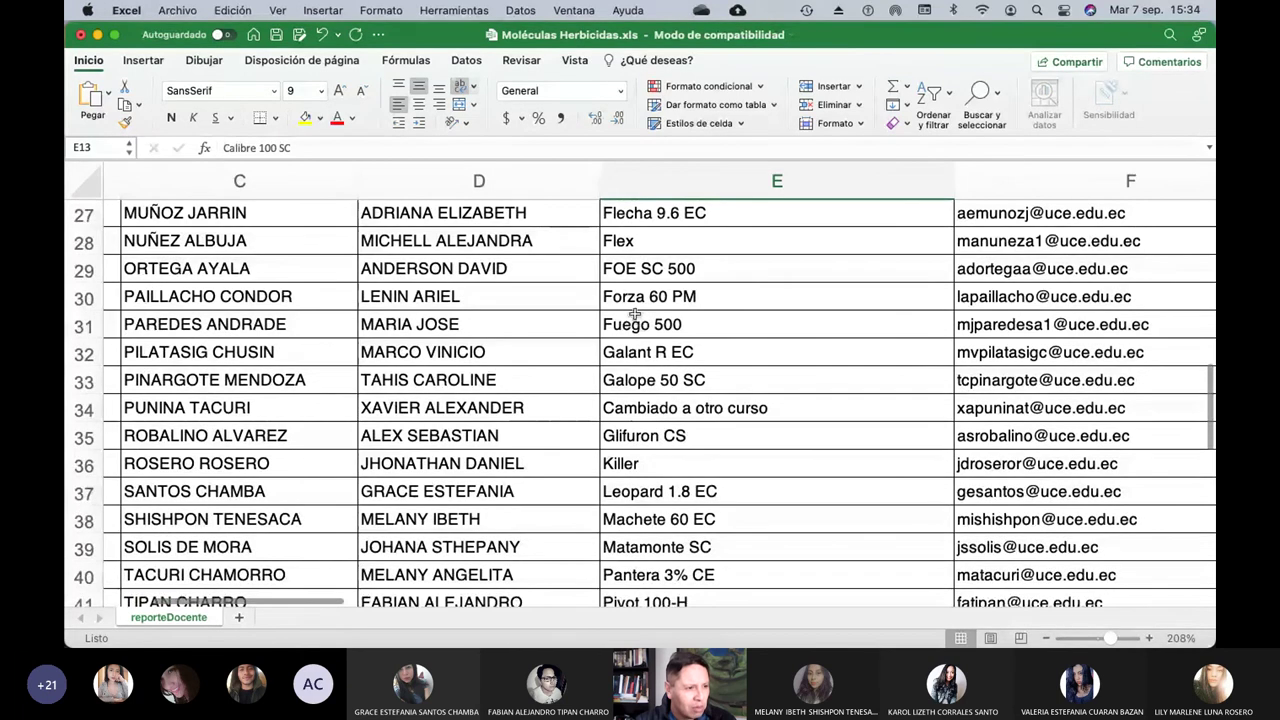
scroll(698, 414, down, 4)
scroll(700, 413, down, 2)
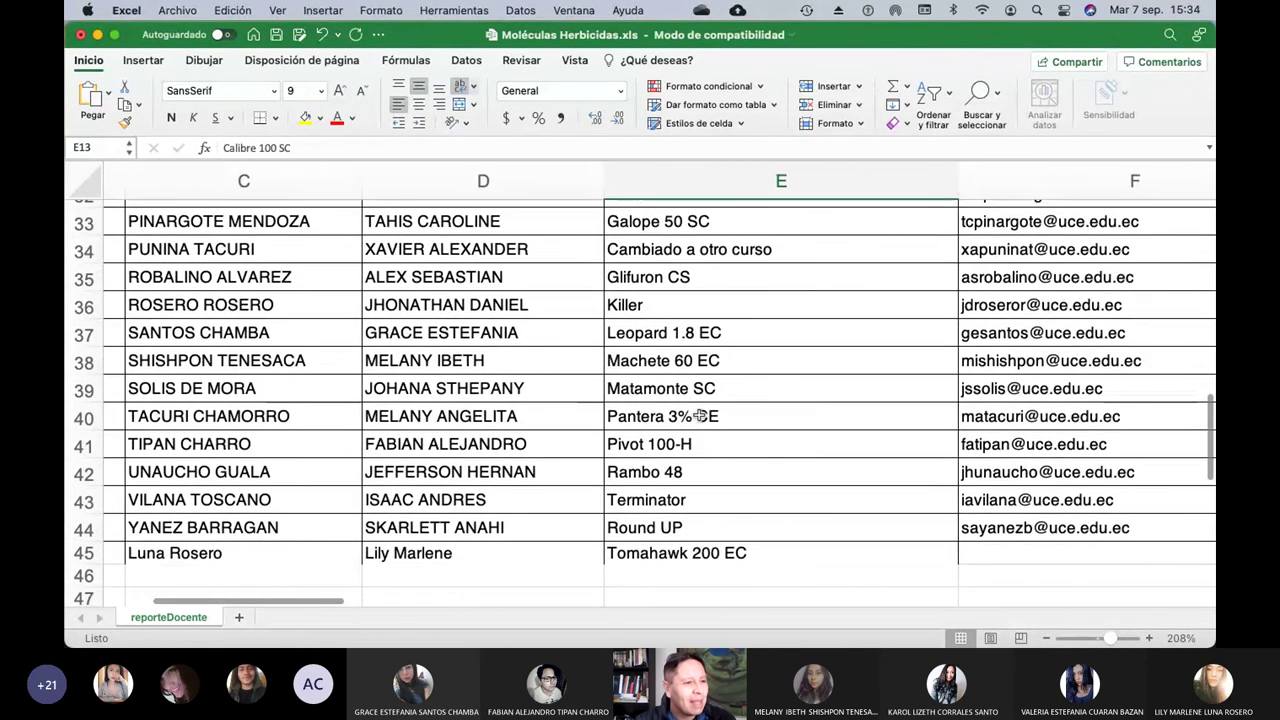
scroll(688, 406, down, 2)
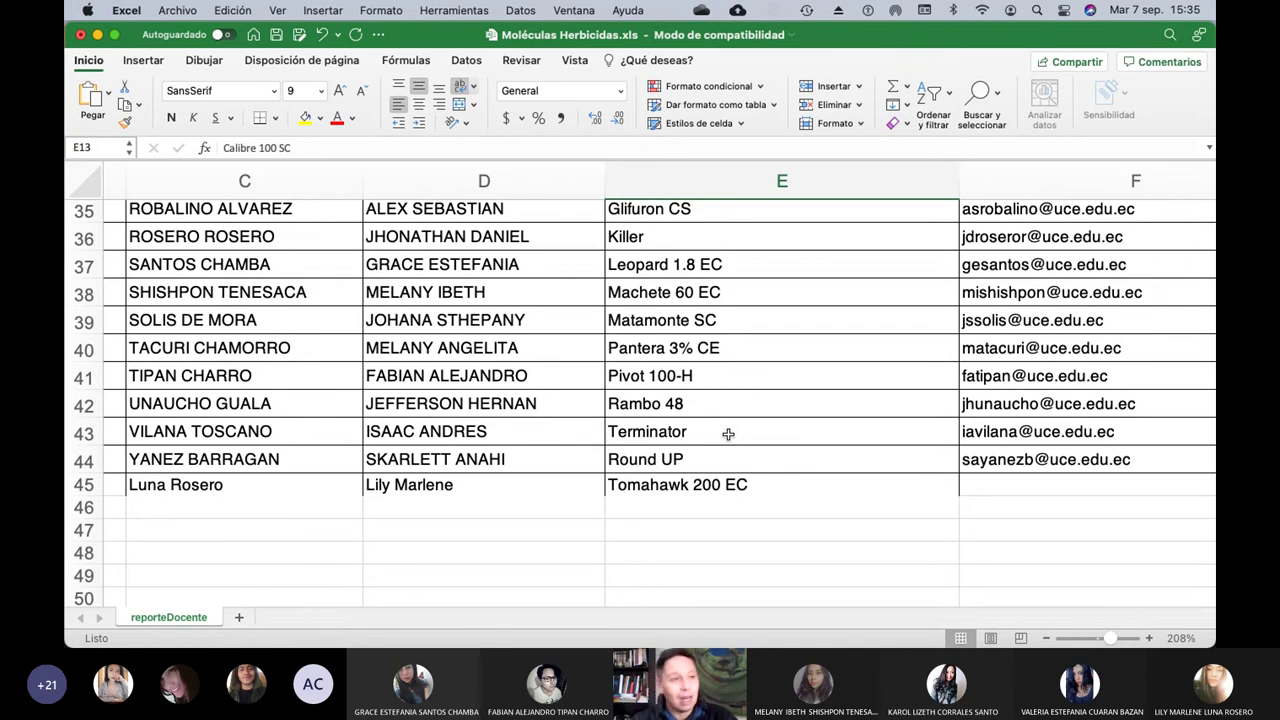
key(super+Tab)
key(super+Tab)
key(super+Tab)
key(super+Tab)
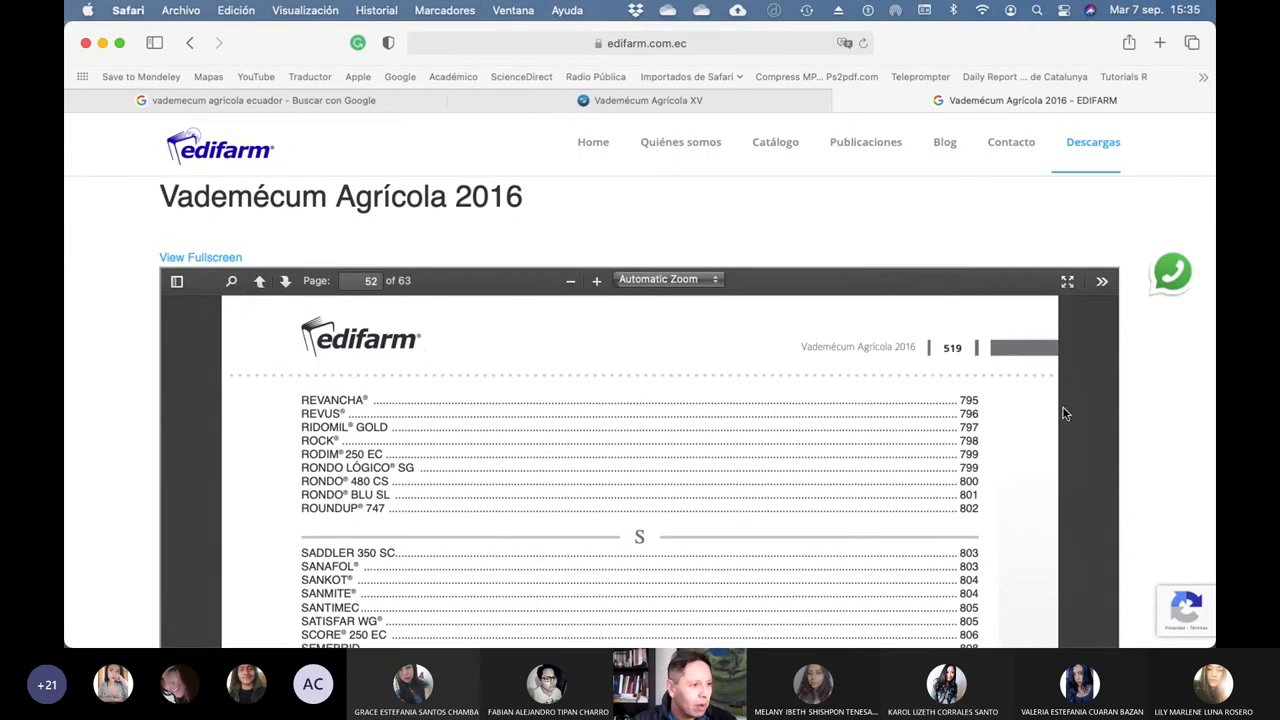
- Scroll the Vademécum Agrícola 2016 PDF from the S–Z index entries to the AGROSAD page 865
scroll(742, 470, down, 3)
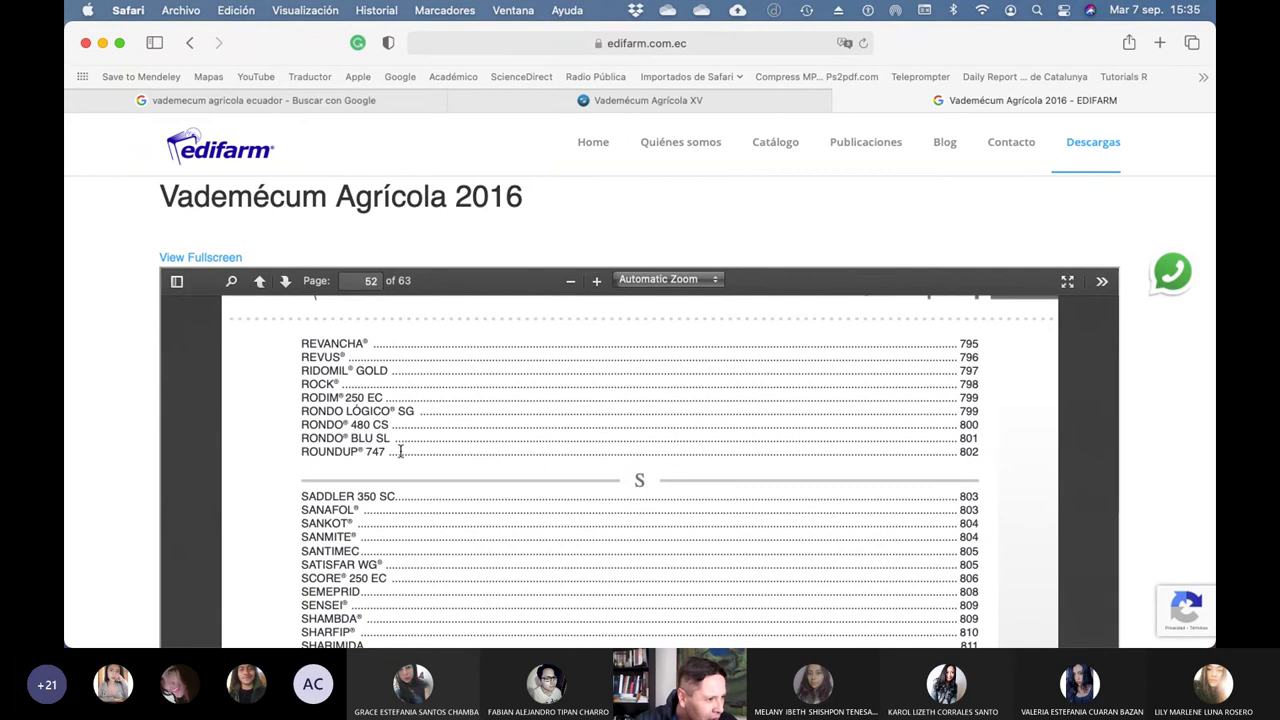
scroll(456, 455, down, 3)
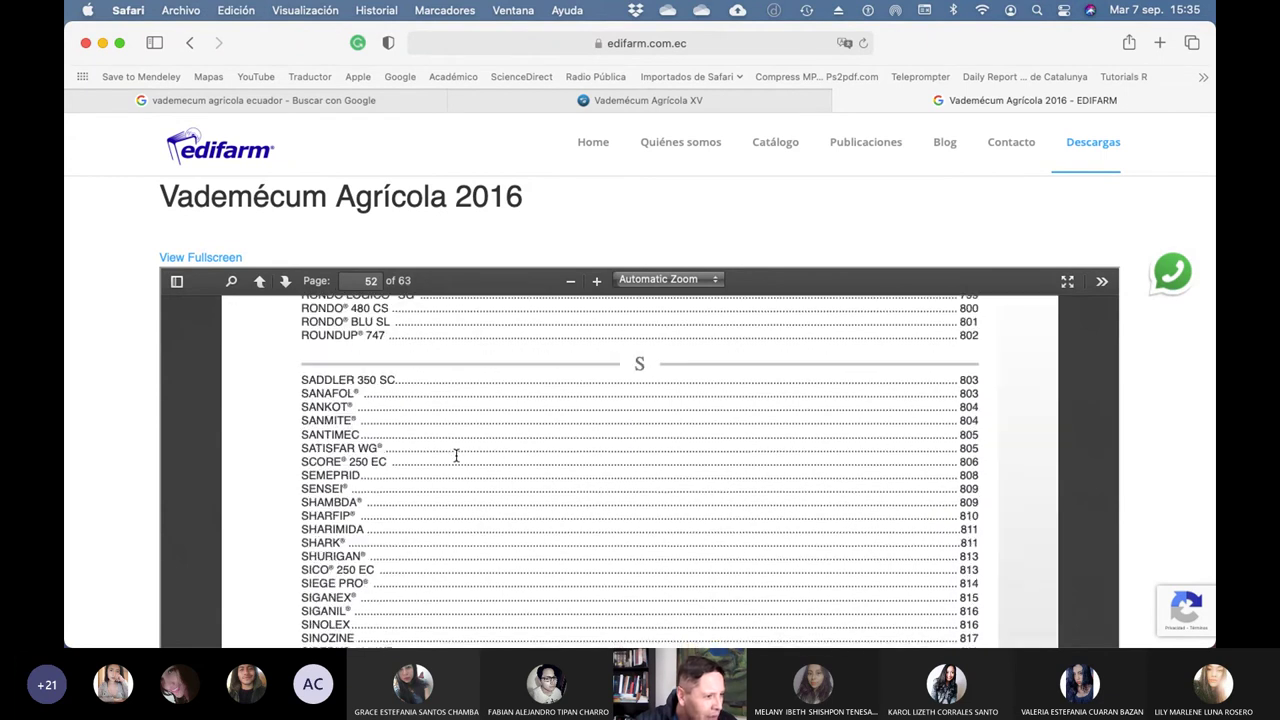
scroll(456, 455, down, 8)
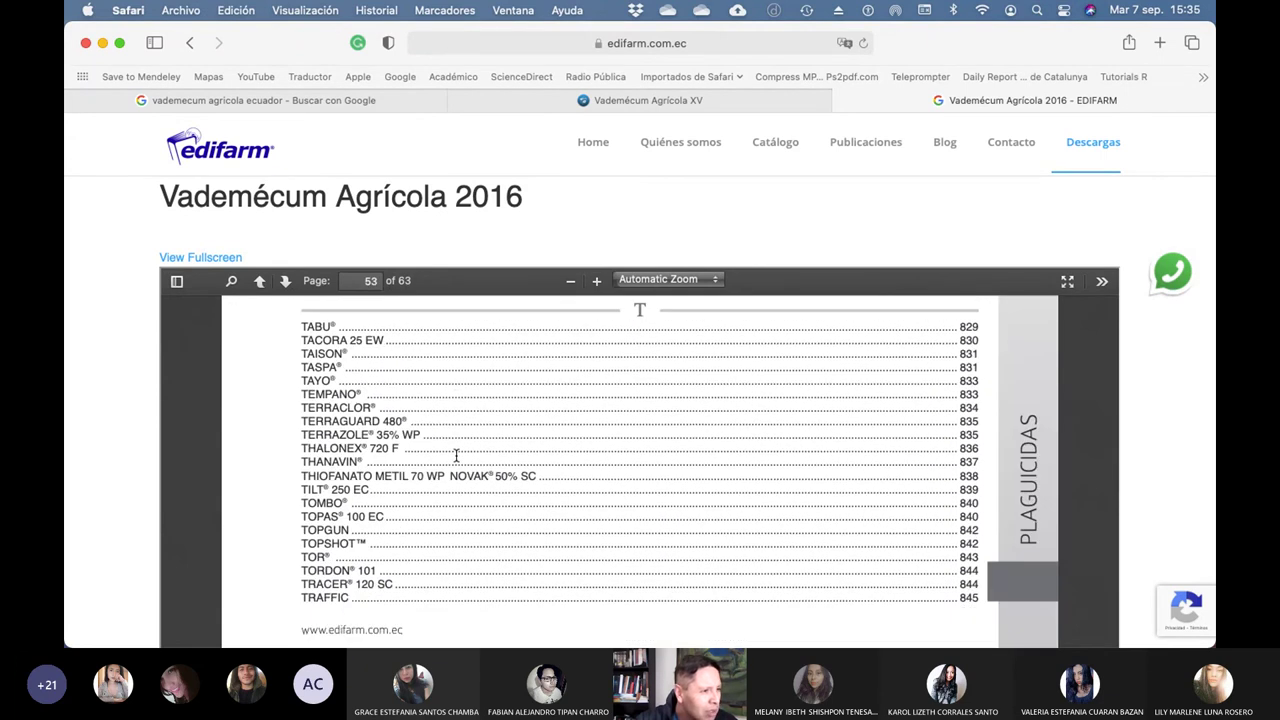
scroll(456, 455, down, 1)
scroll(456, 455, up, 1)
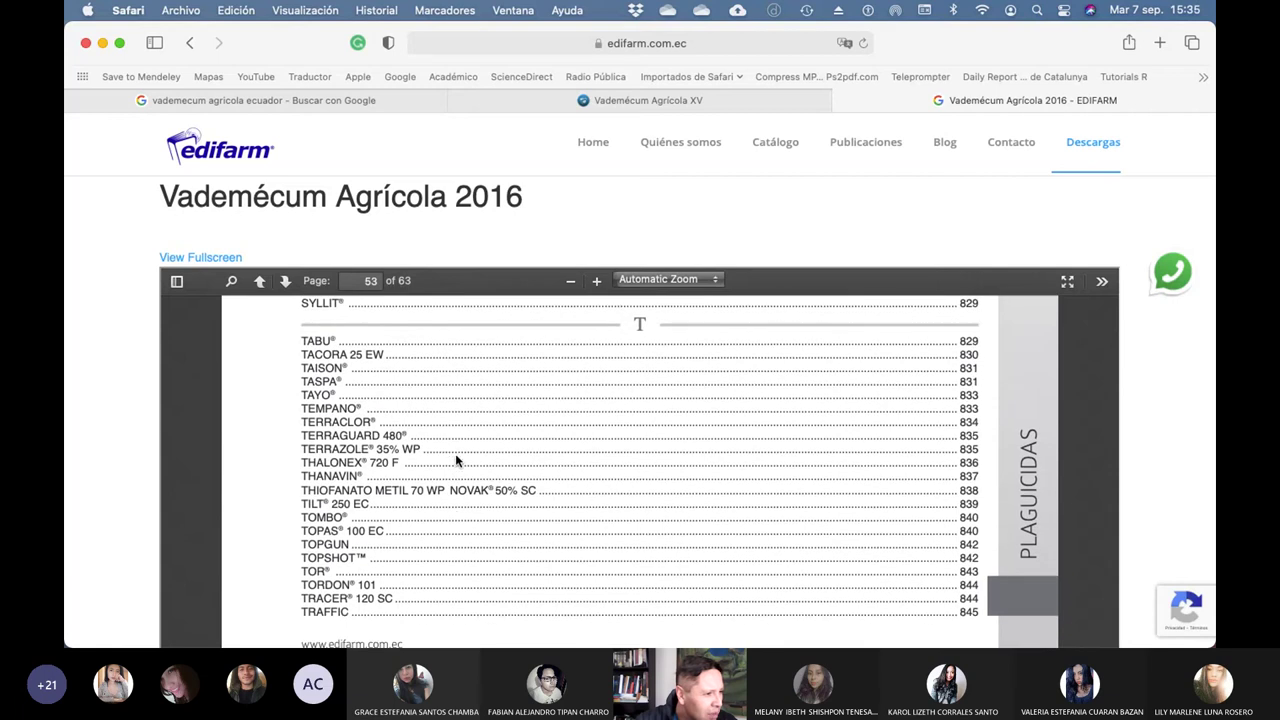
scroll(345, 422, down, 2)
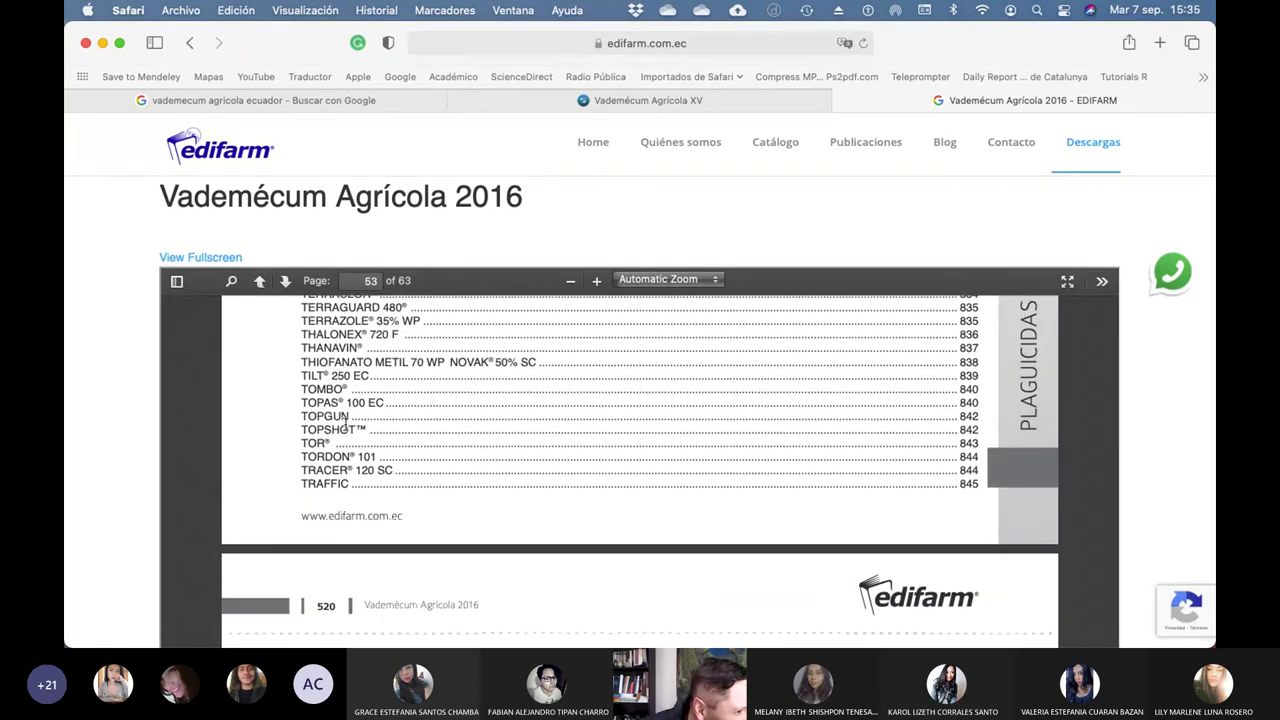
scroll(345, 422, down, 3)
scroll(345, 429, down, 1)
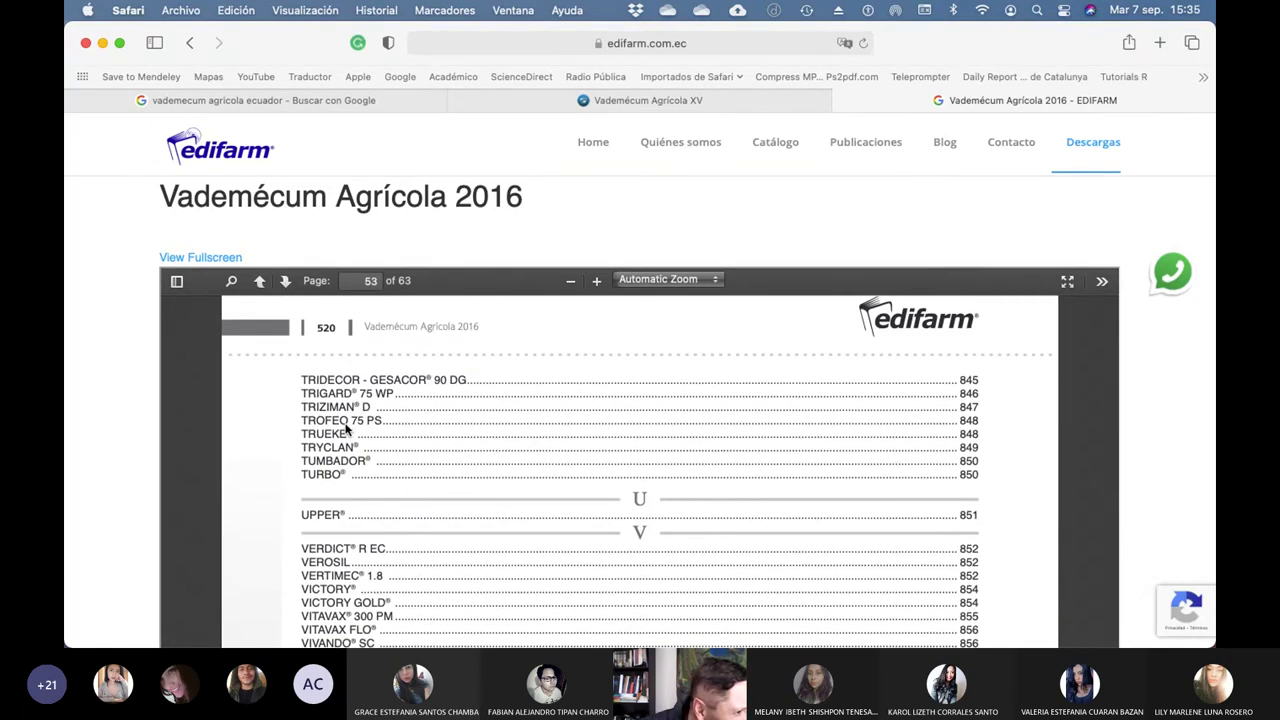
scroll(345, 428, down, 4)
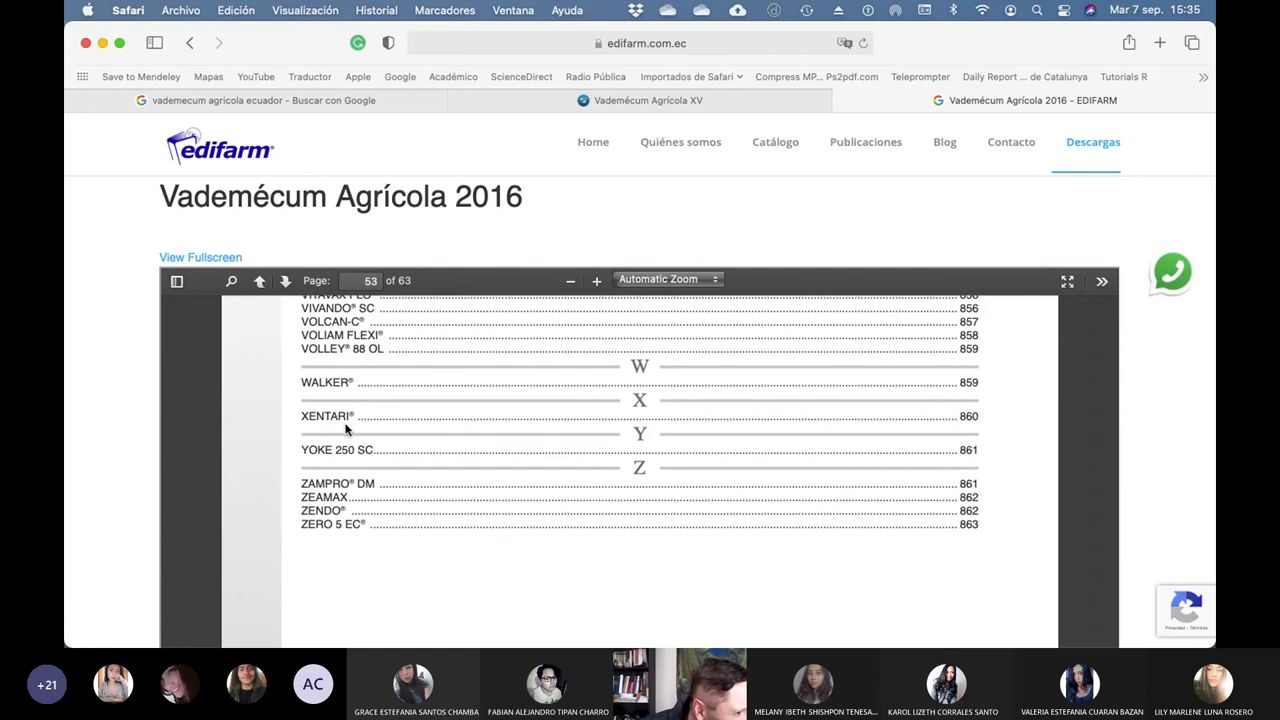
scroll(345, 428, down, 6)
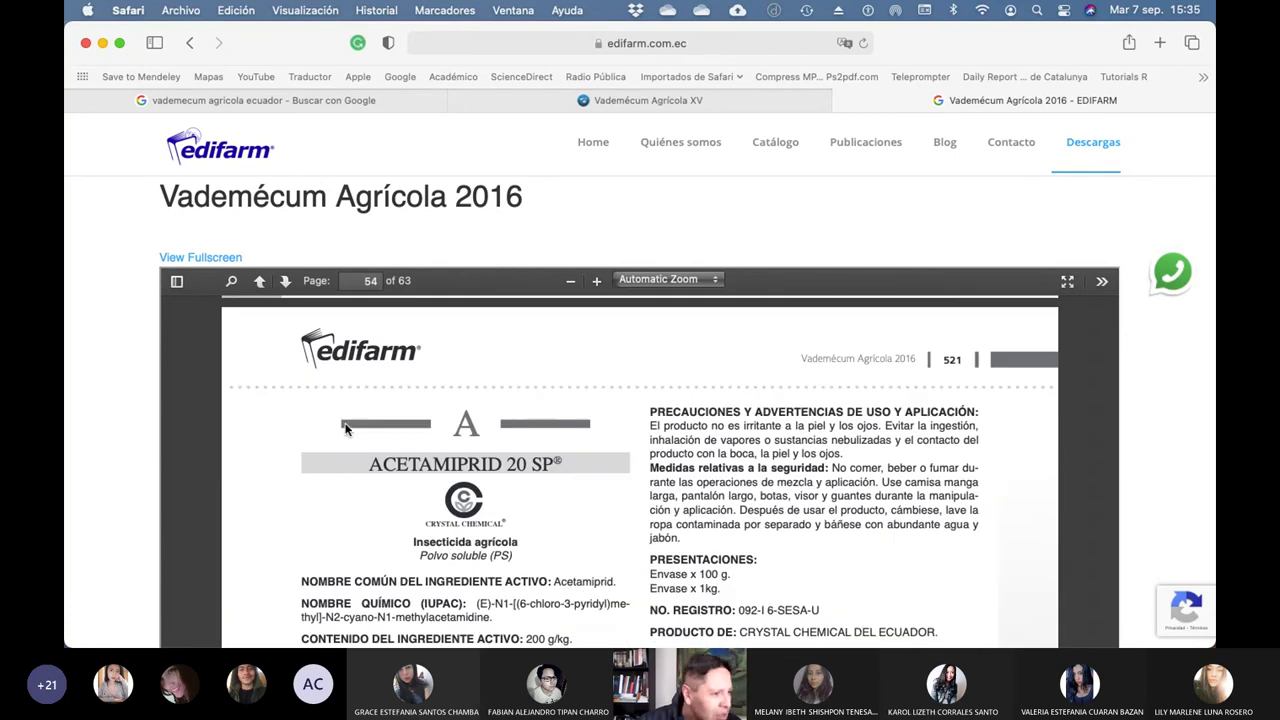
scroll(432, 443, up, 2)
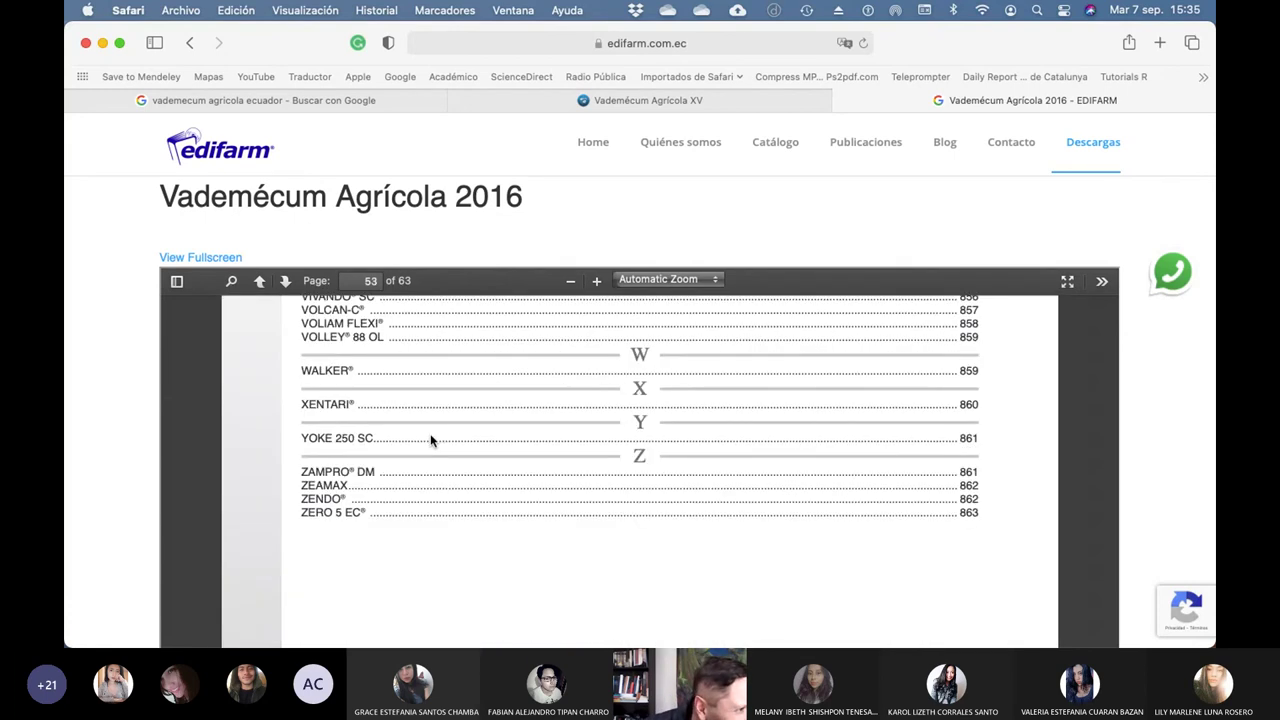
scroll(432, 441, down, 2)
scroll(432, 441, down, 5)
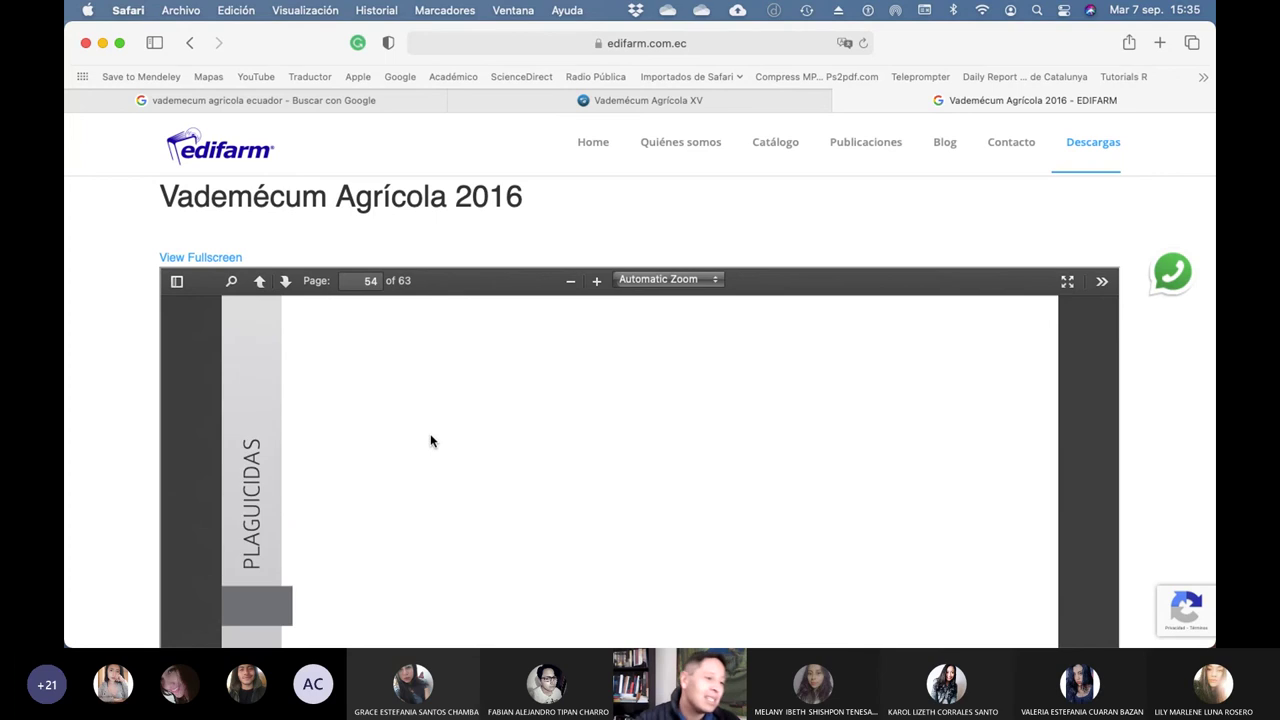
scroll(481, 449, down, 3)
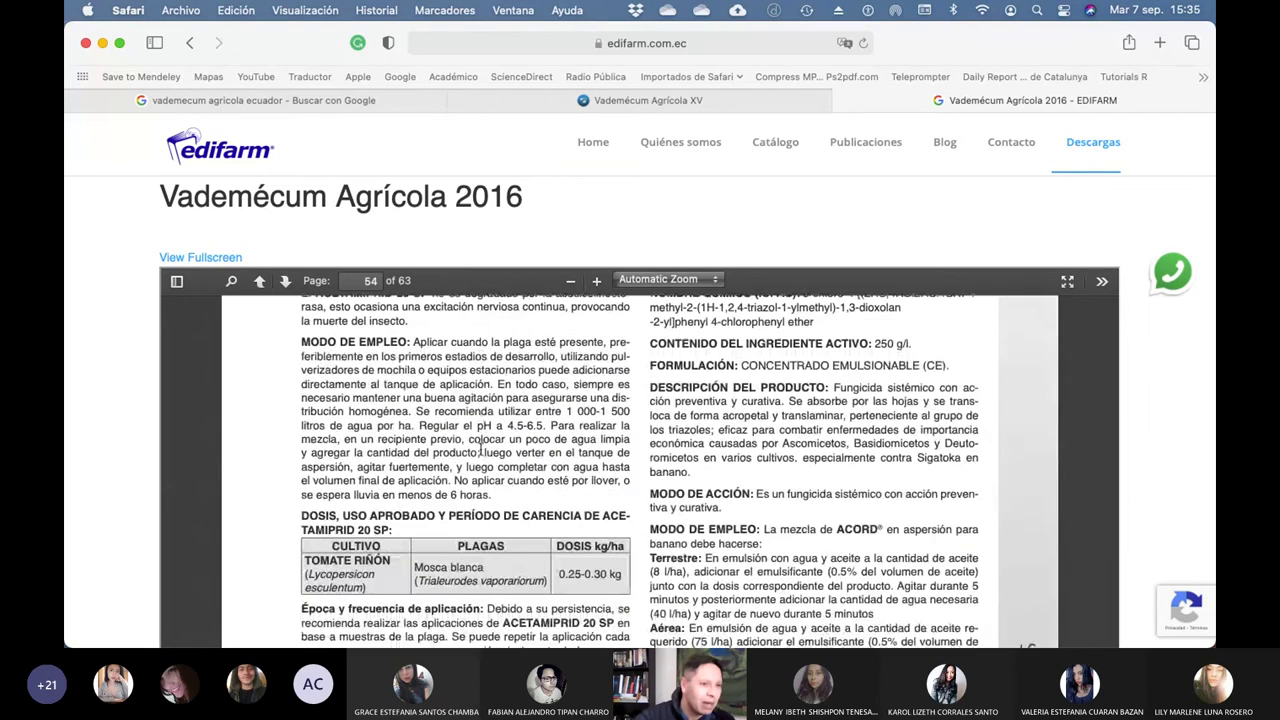
scroll(1180, 386, down, 5)
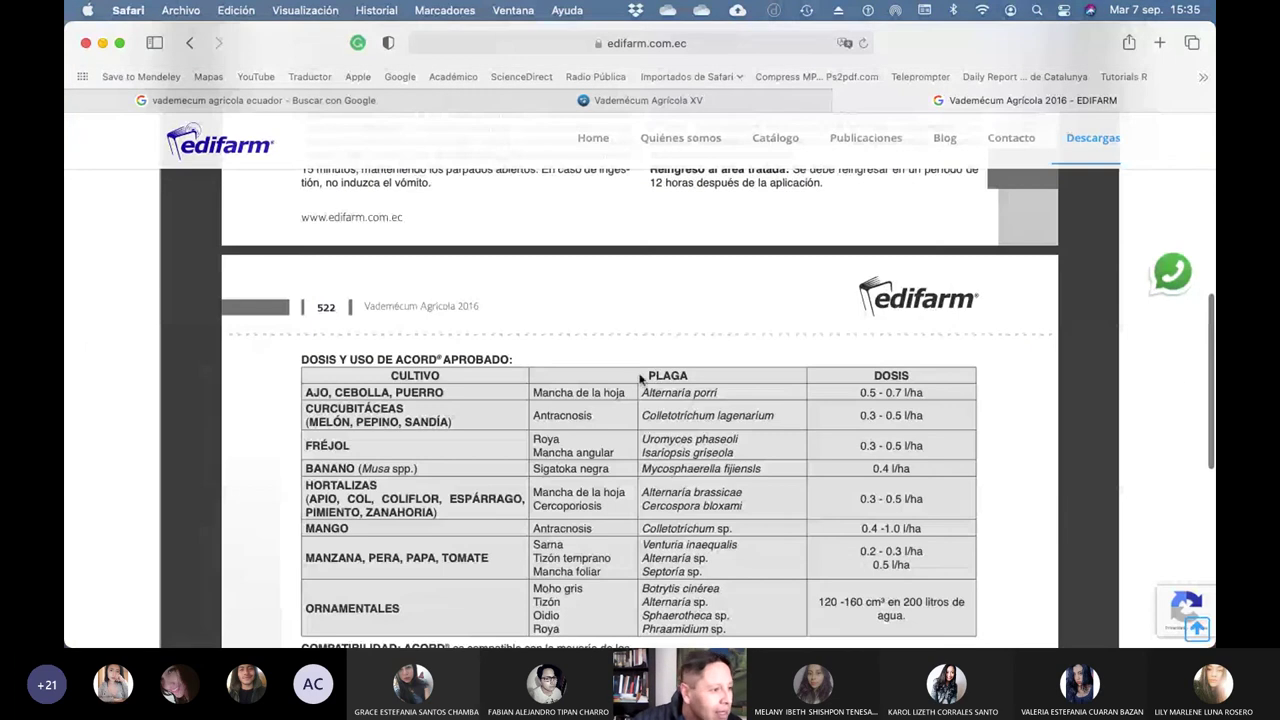
scroll(640, 380, down, 4)
scroll(640, 379, down, 5)
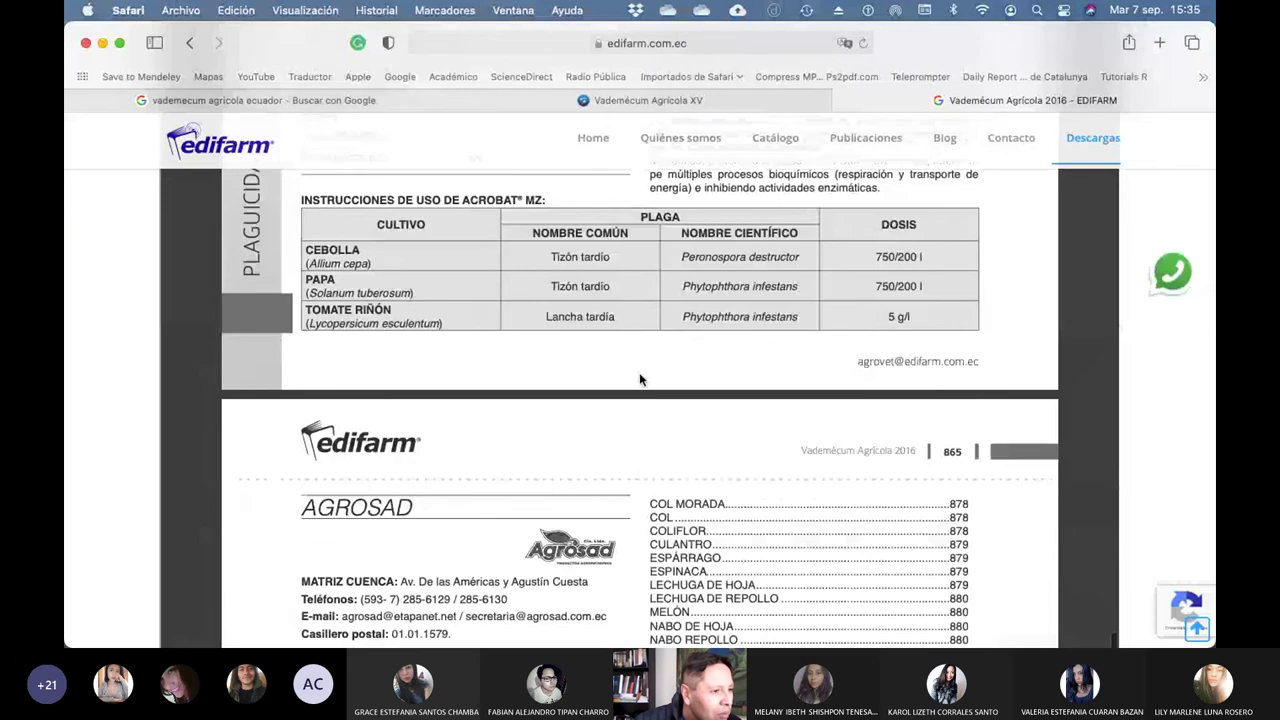
scroll(640, 379, down, 2)
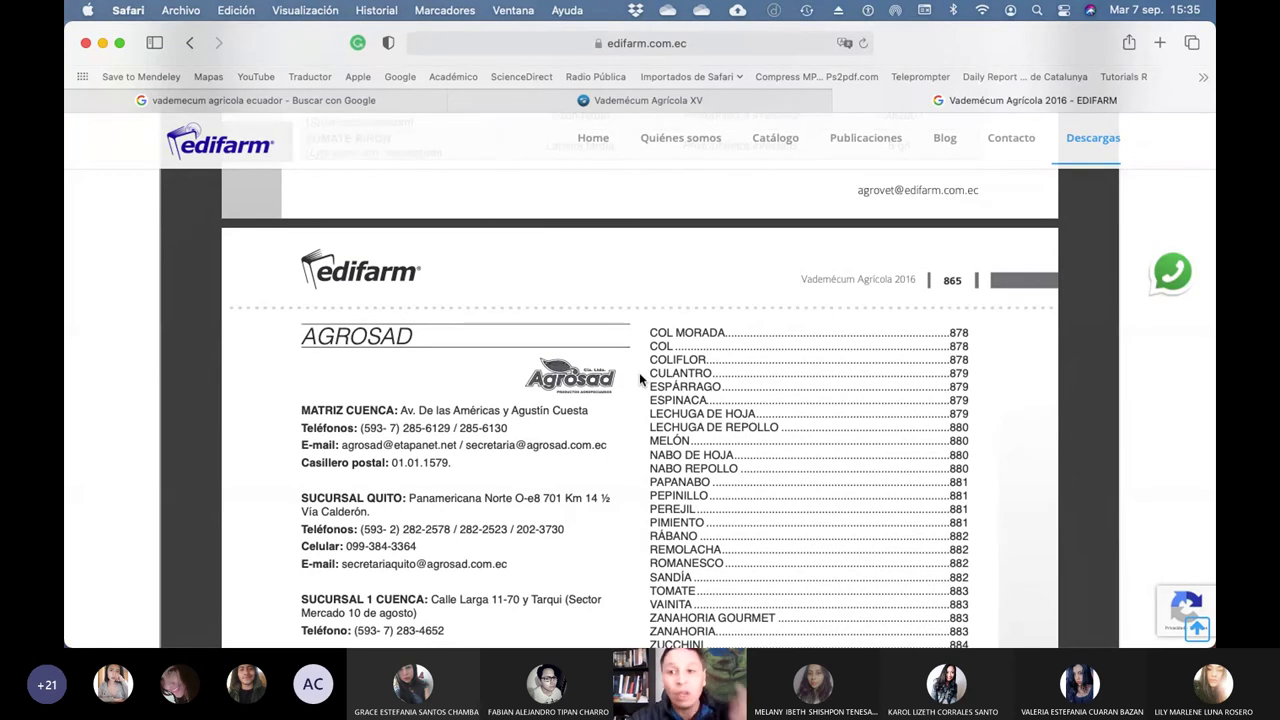
- Switch to the Weed Control 2 herbicides PDF, zoom out, and read pages 59–61 up to Clethodim
key(super+Tab)
key(super+Tab)
key(super+Tab)
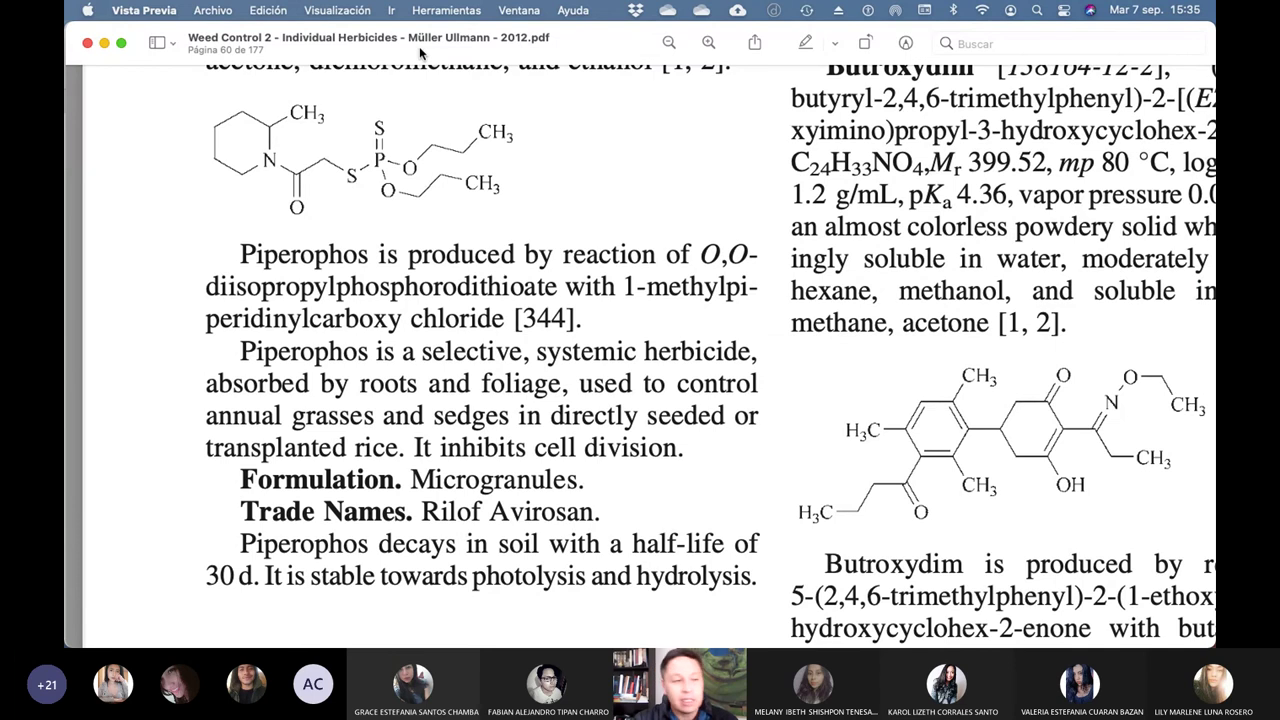
scroll(515, 257, up, 2)
scroll(515, 257, up, 10)
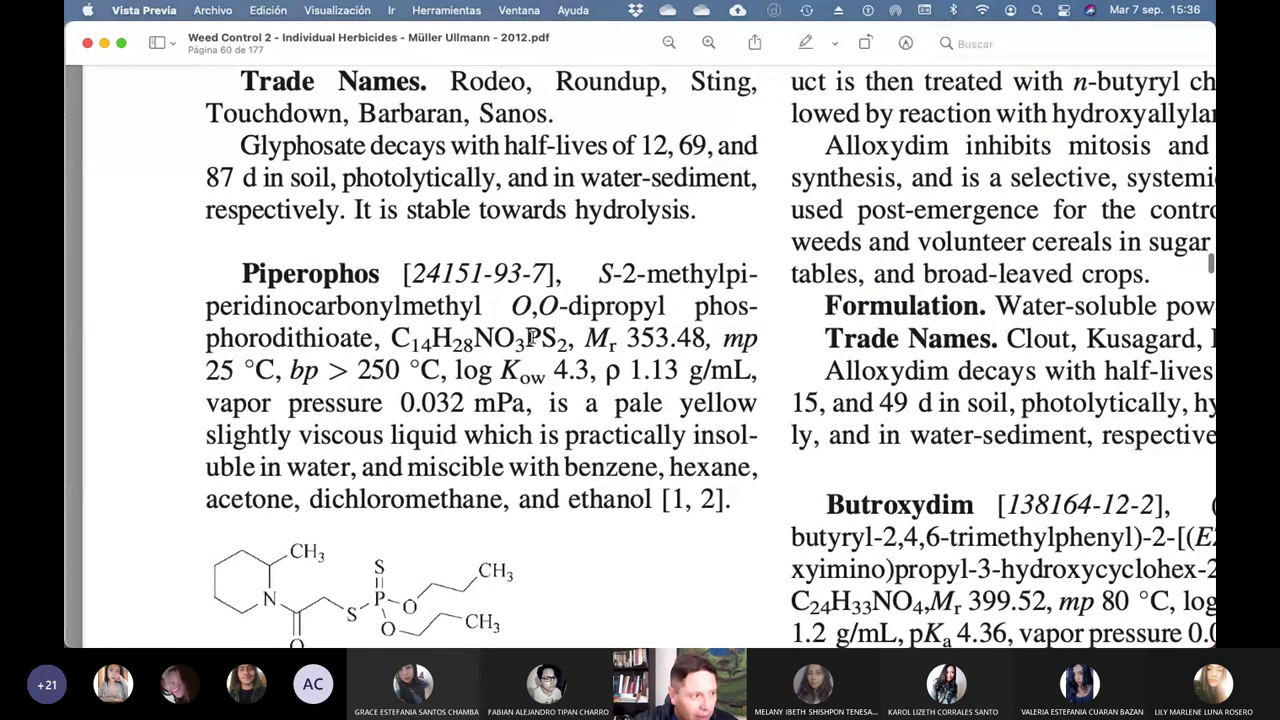
key(super+minus)
scroll(664, 336, up, 20)
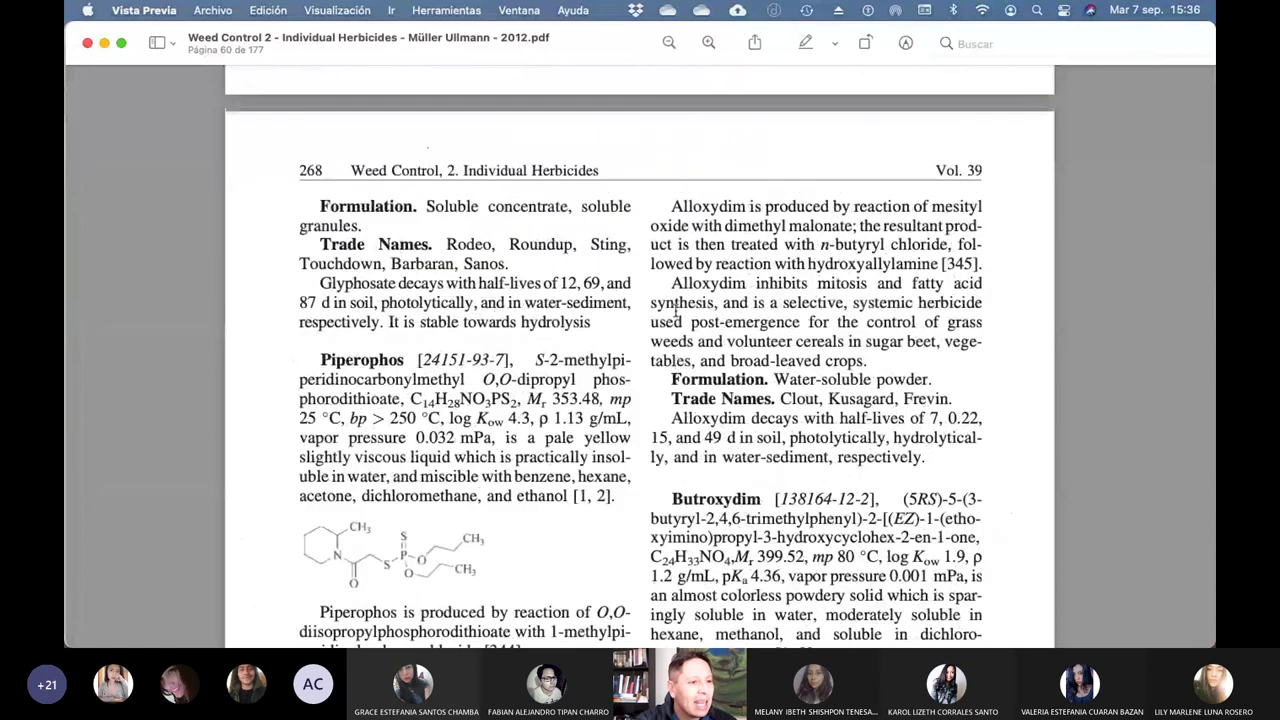
scroll(675, 310, down, 20)
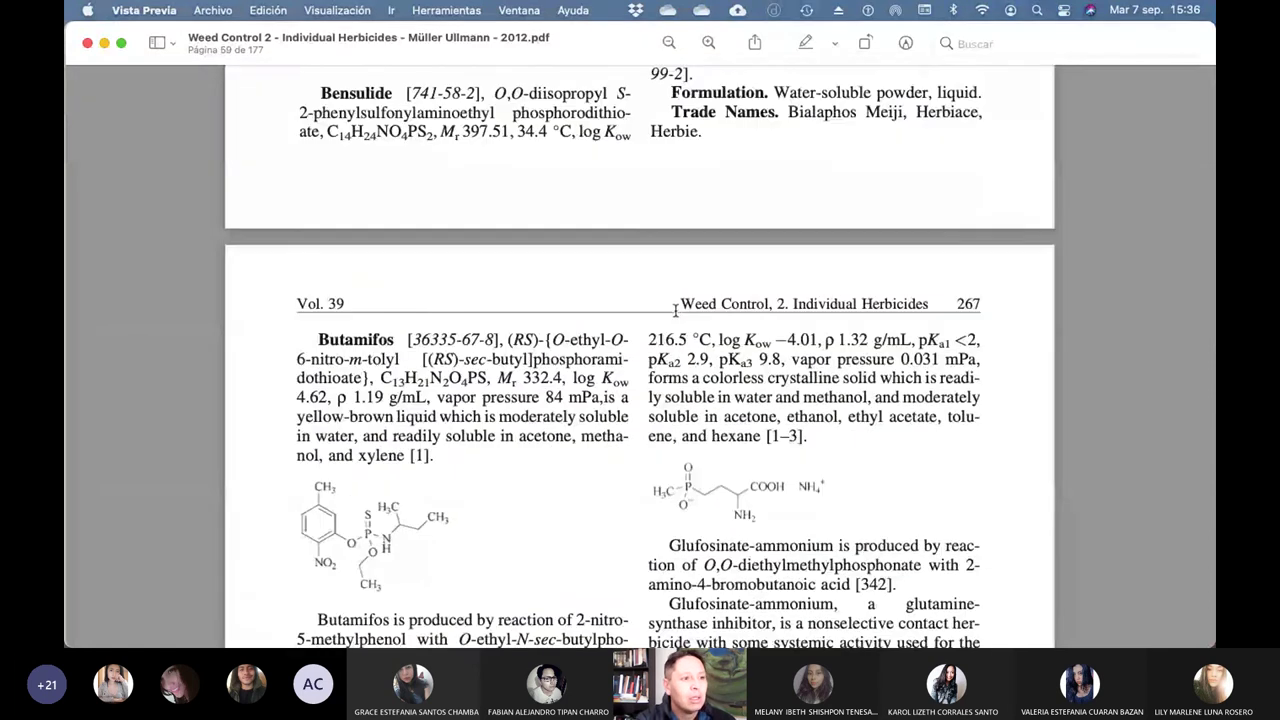
scroll(675, 310, down, 20)
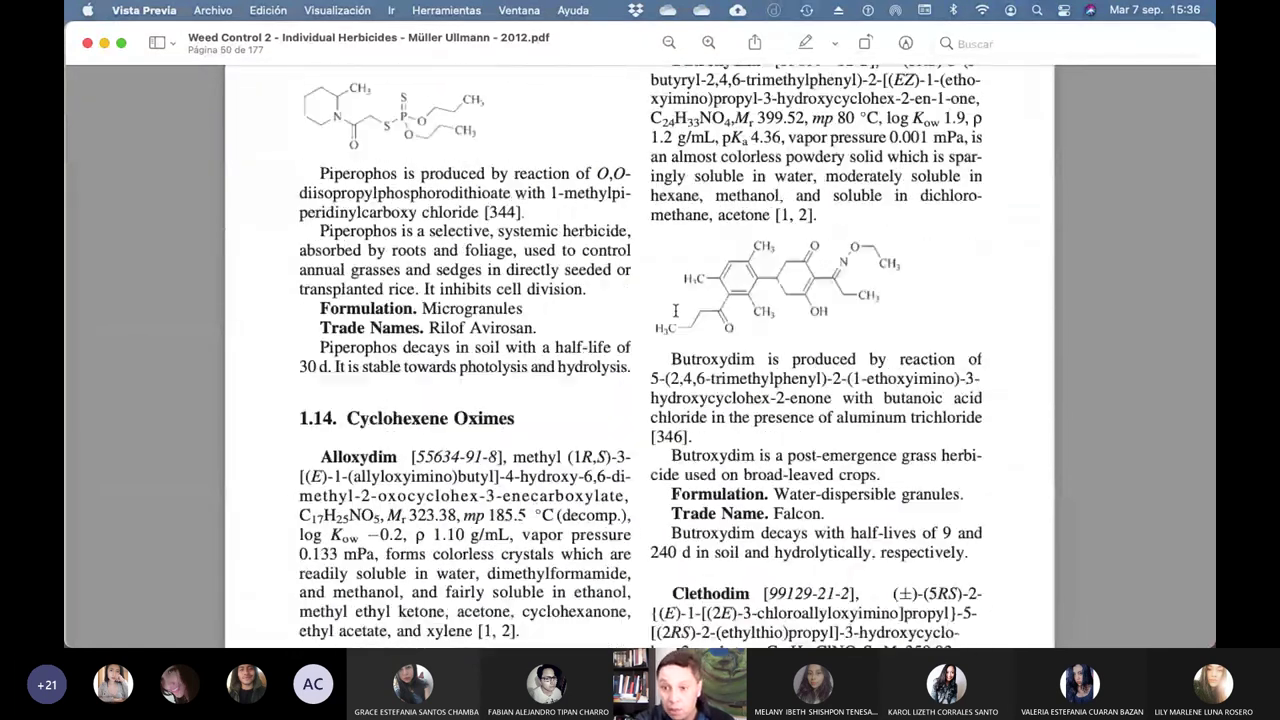
scroll(674, 310, down, 2)
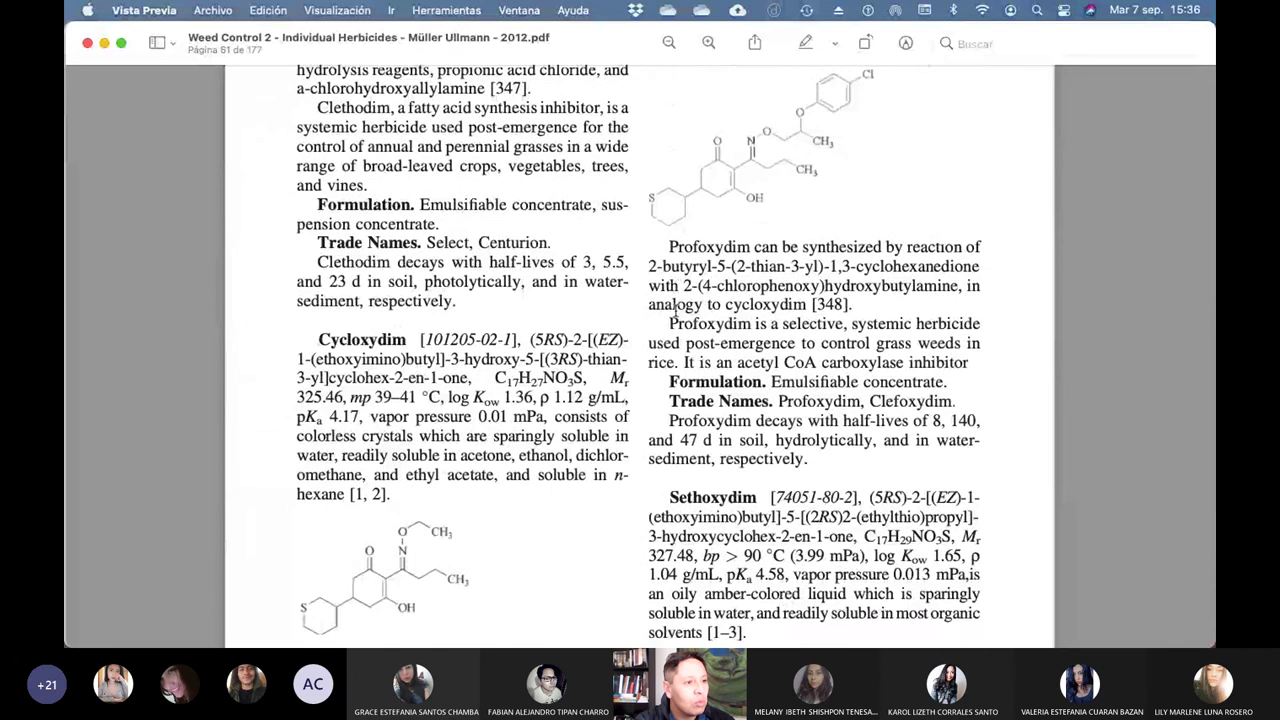
scroll(820, 382, up, 5)
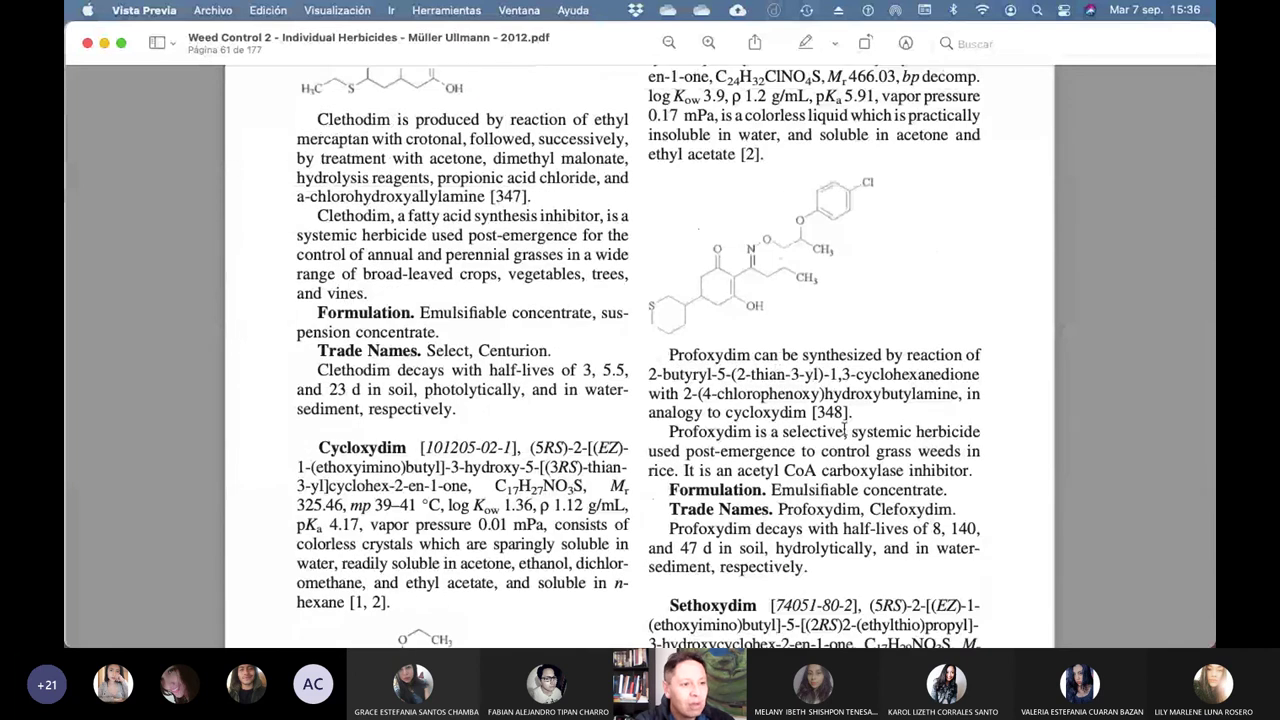